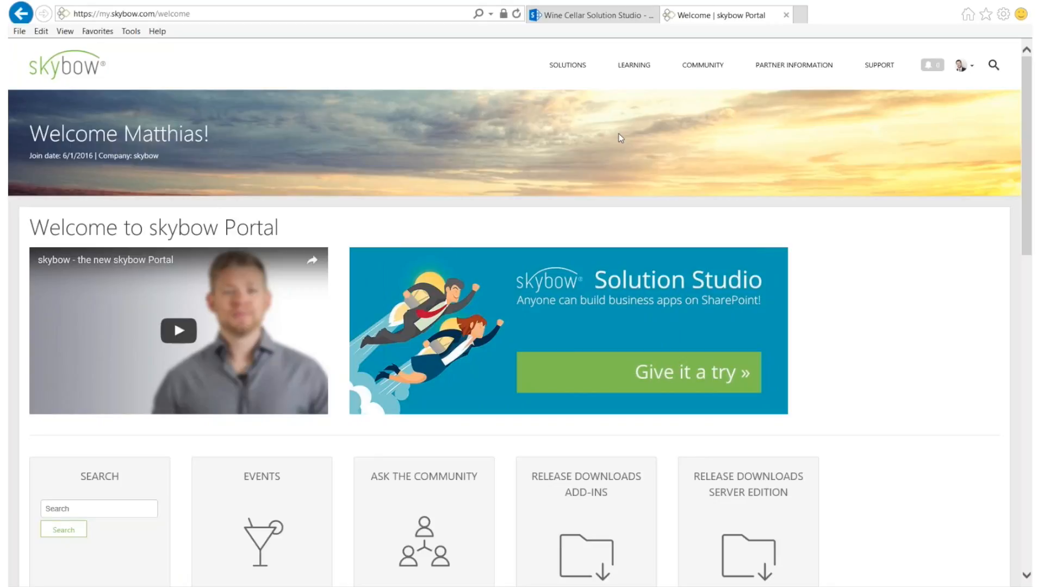
Load my.skybow.com in a private browser window, highlight the sign-up prompt, then close it
key(ctrl+shift+p)
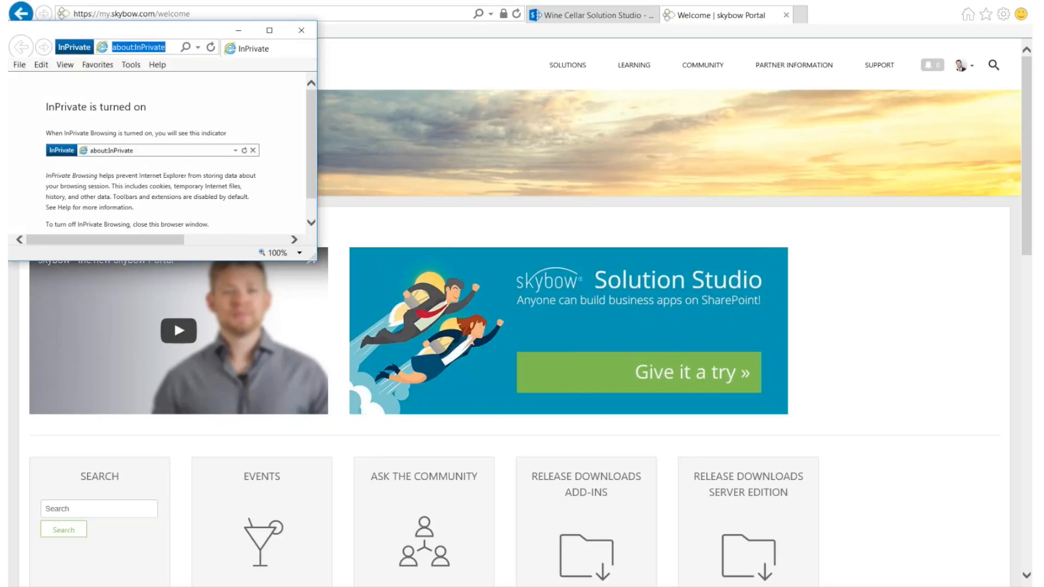
text(my.skybow.com/)
key(Return)
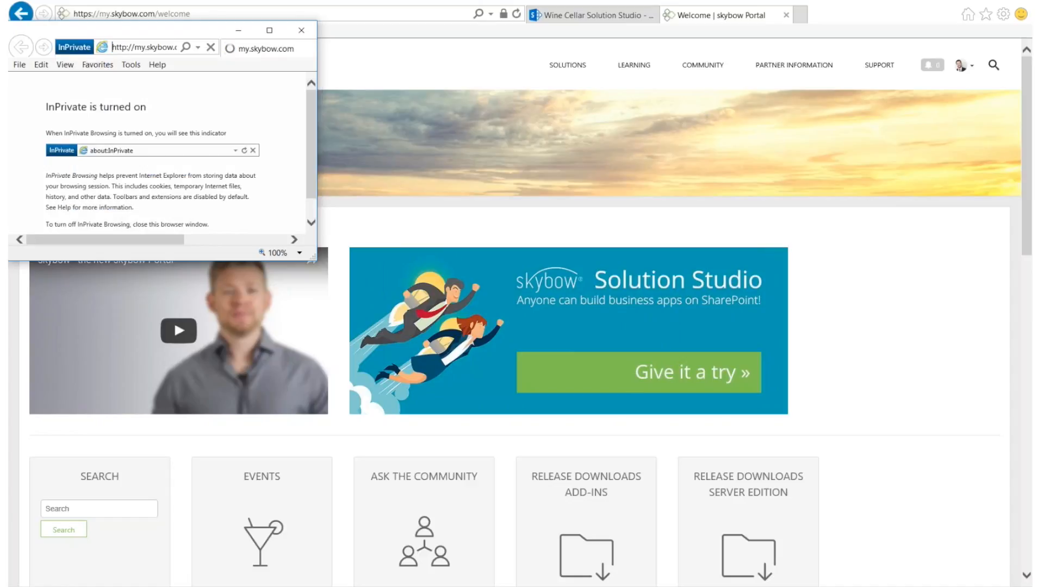
click(270, 31)
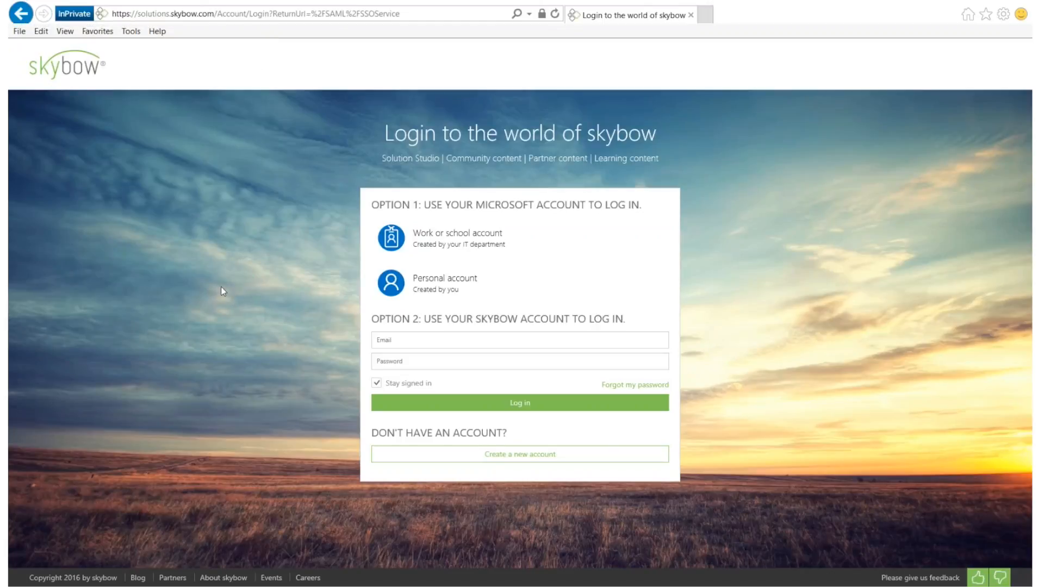
drag(406, 433, 482, 488)
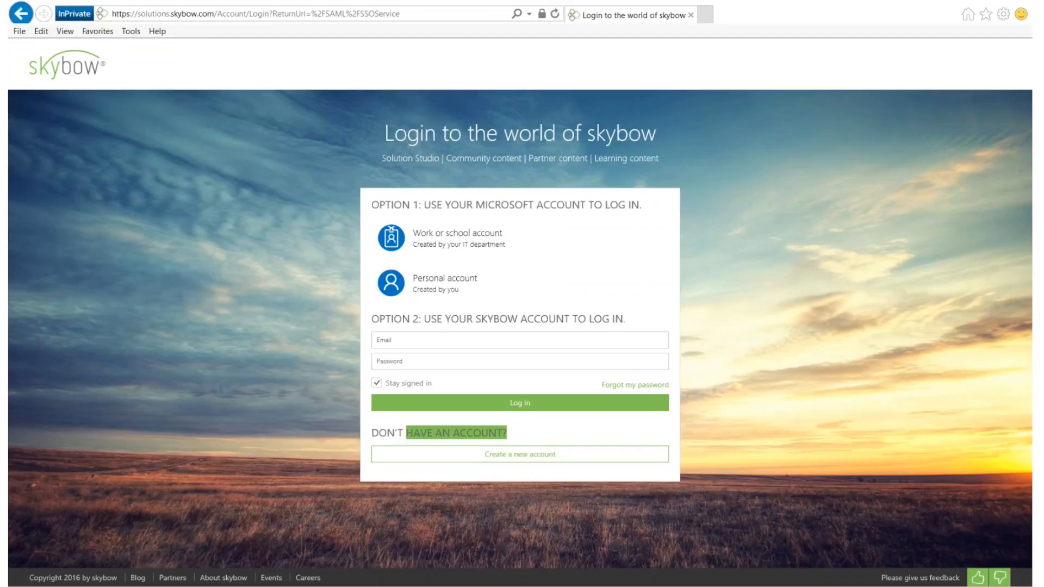
click(691, 17)
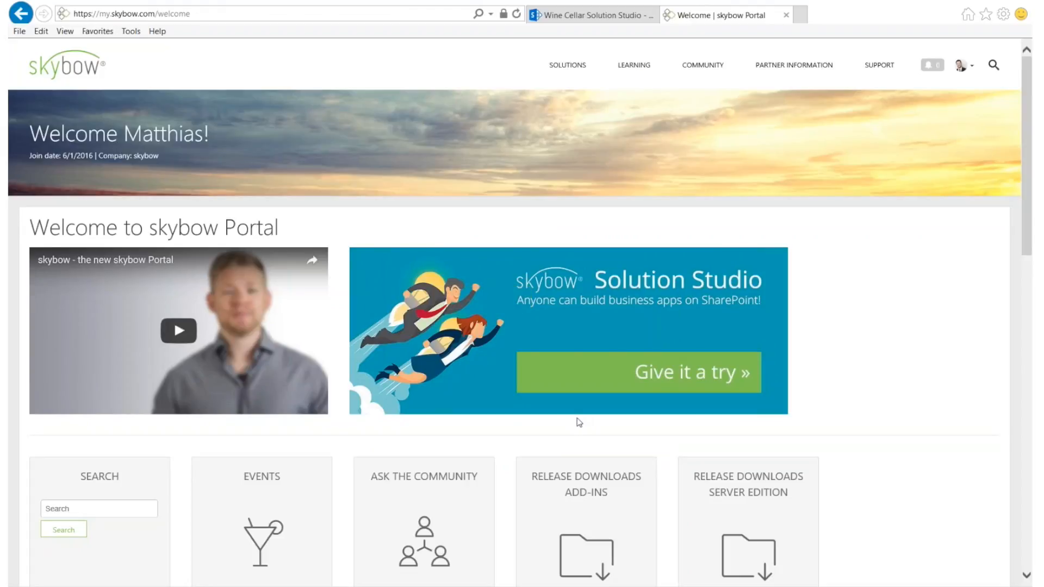
Launch Solution Studio from the welcome page's 'Give it a try' banner
scroll(579, 422, down, 3)
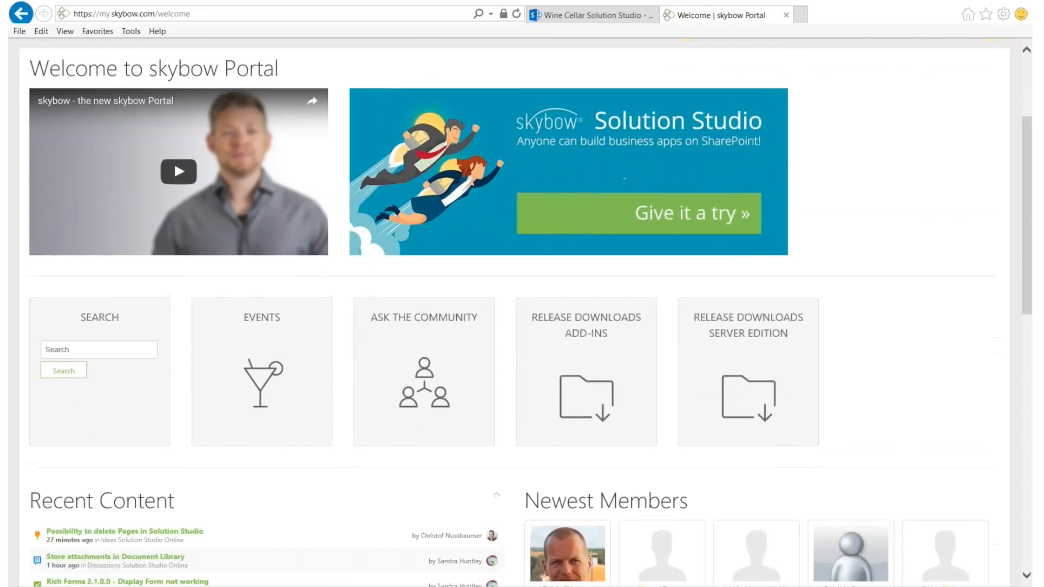
scroll(579, 422, up, 2)
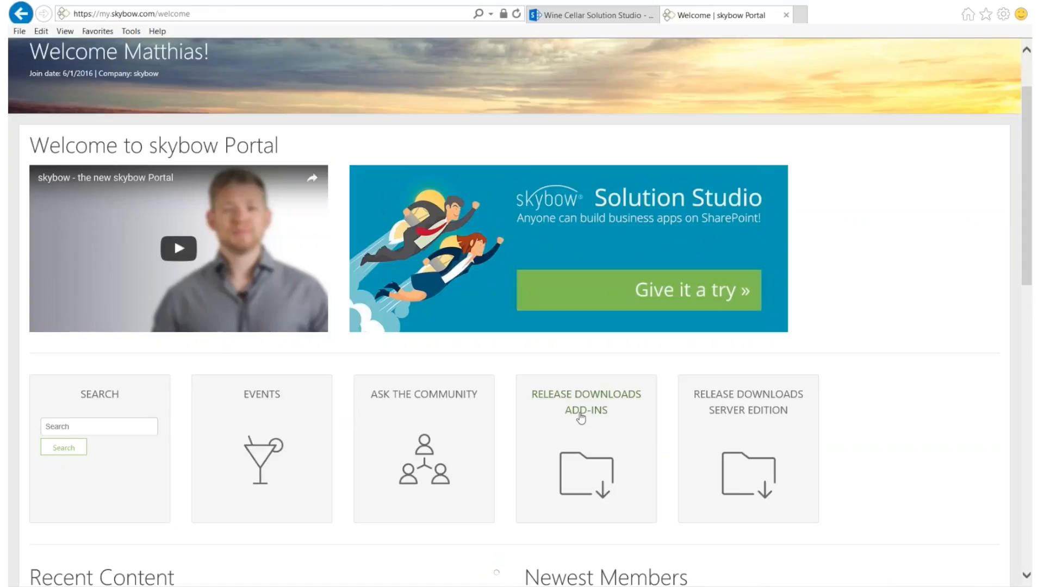
scroll(580, 417, up, 2)
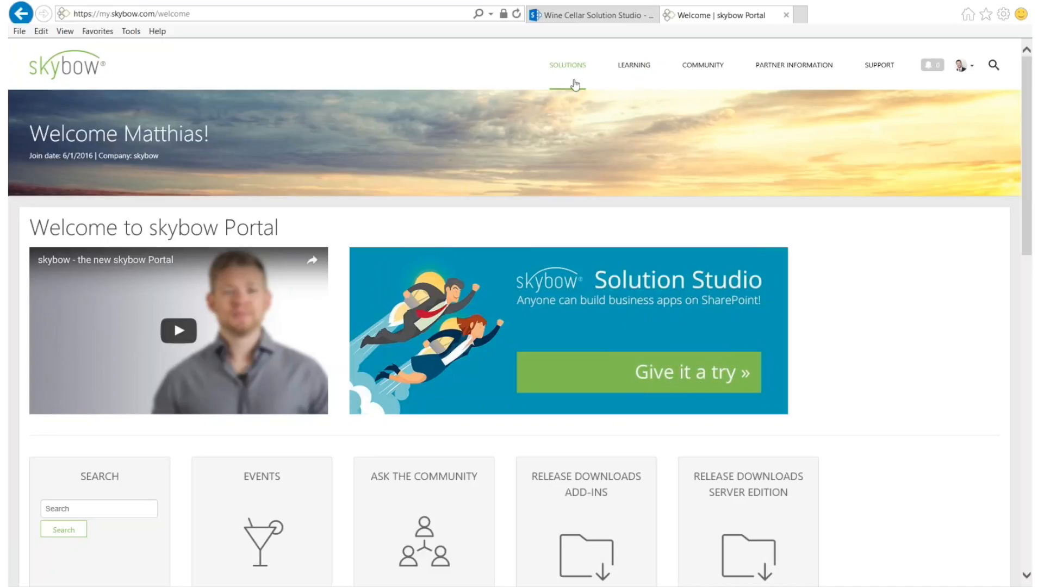
click(676, 374)
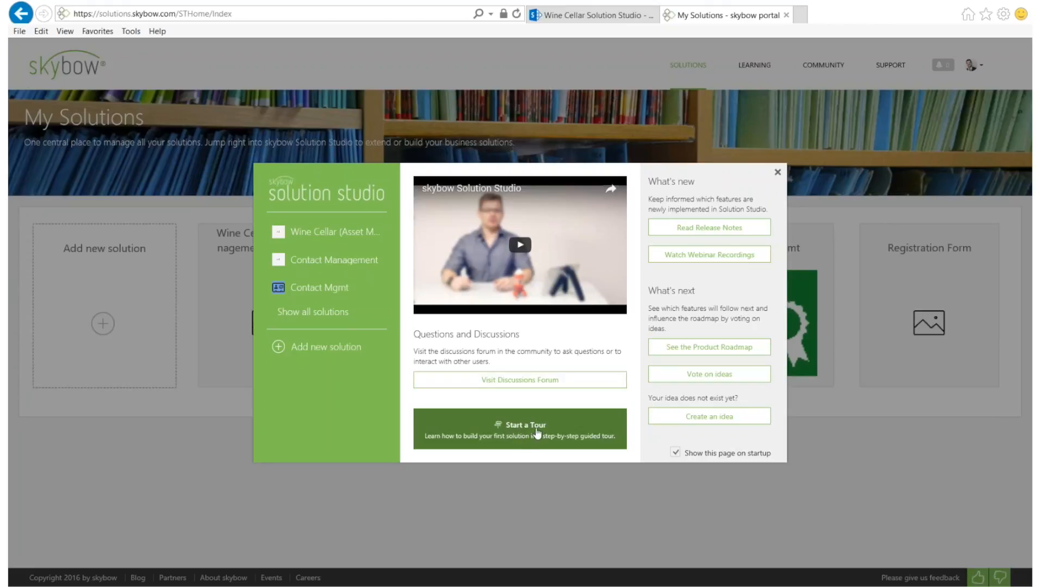
Step through and end the Solution Studio guided tour, then choose Add new solution
click(537, 429)
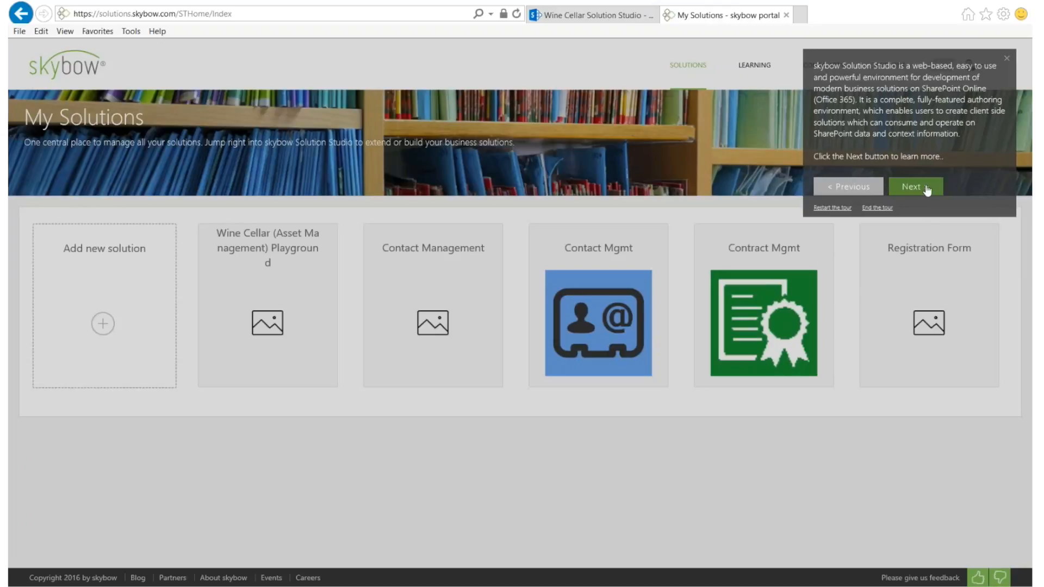
click(917, 190)
click(918, 190)
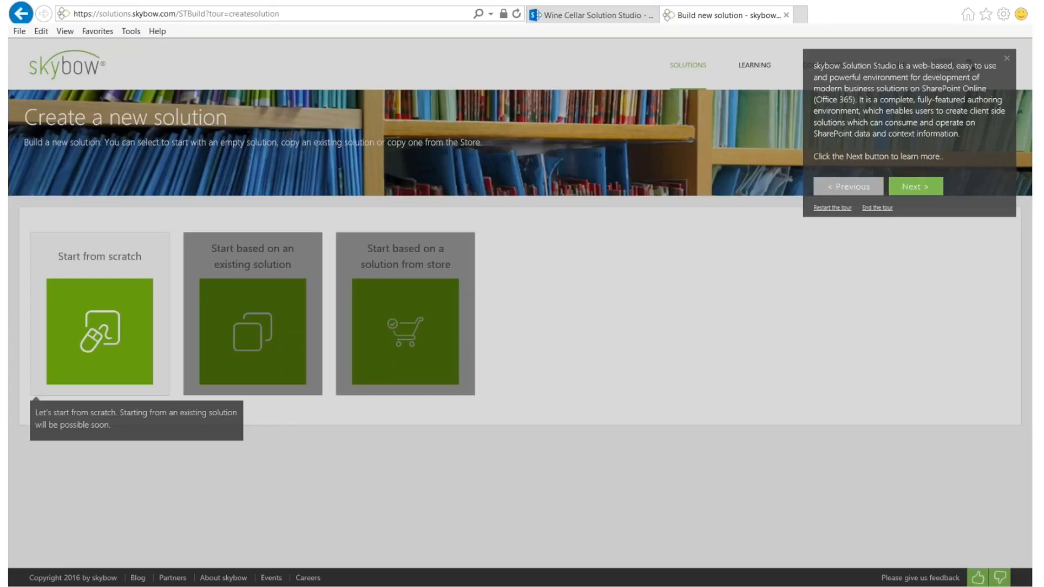
click(876, 208)
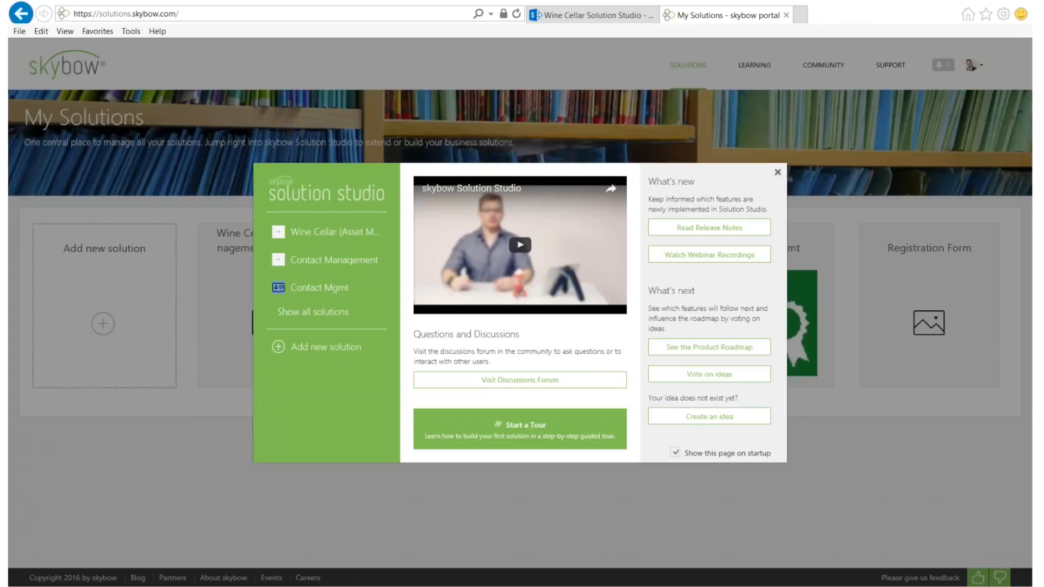
click(325, 347)
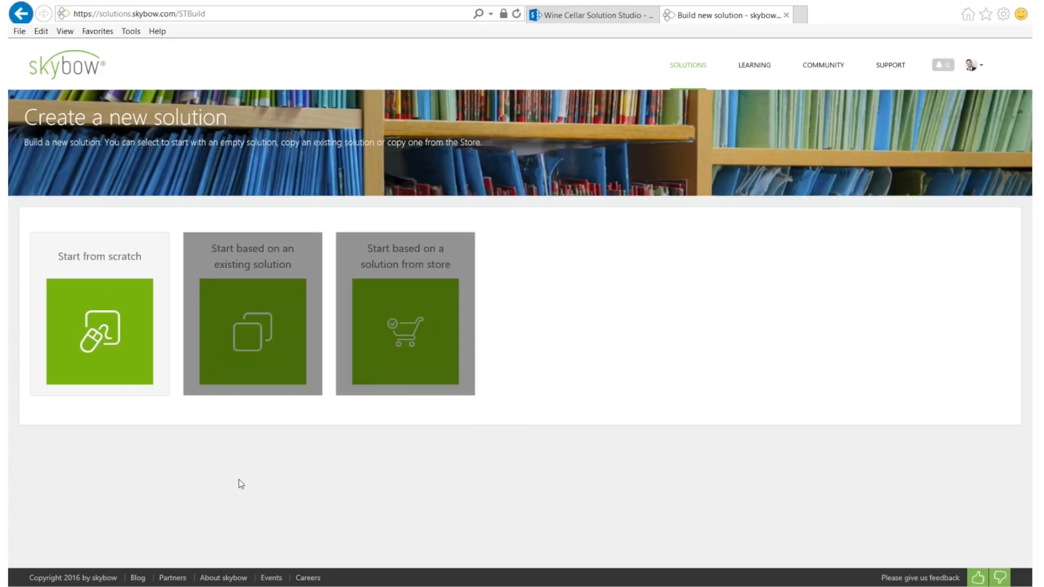
Choose Start from scratch, then switch to the Wine Cellar SharePoint site tab
click(93, 317)
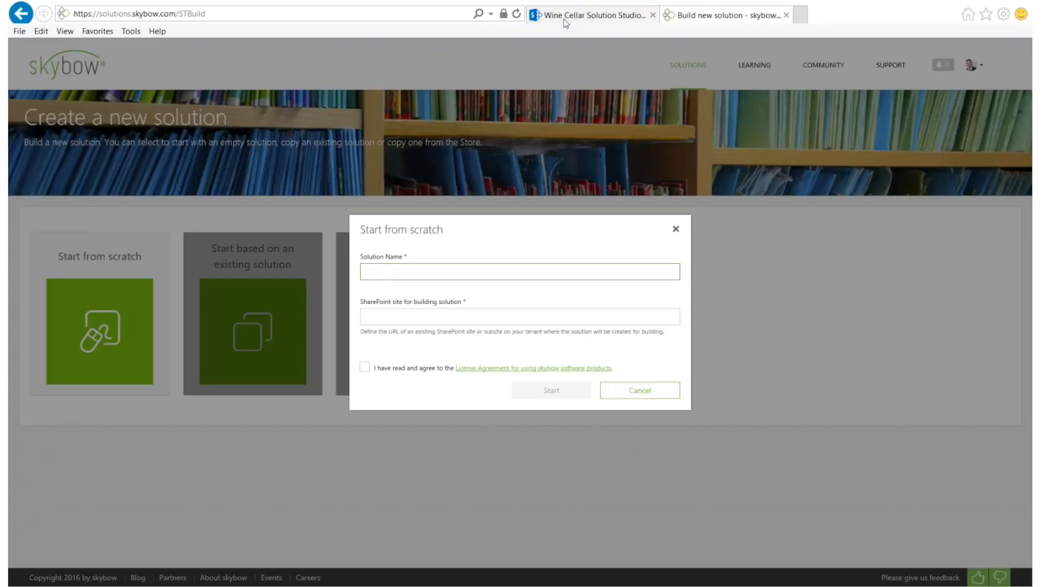
click(598, 16)
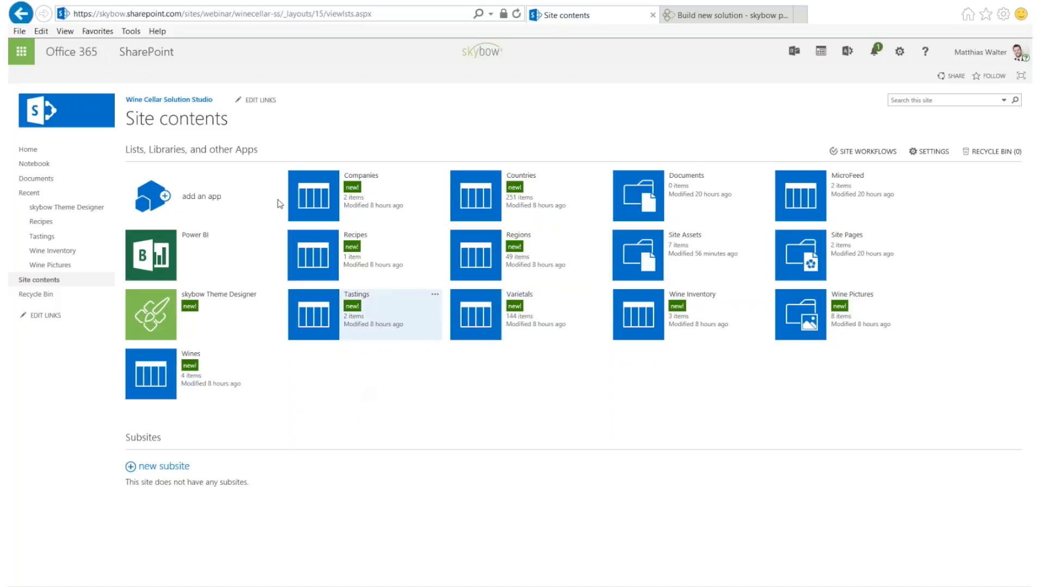
Select the site URL up to winecellar-ss and return to the solution name field
click(242, 14)
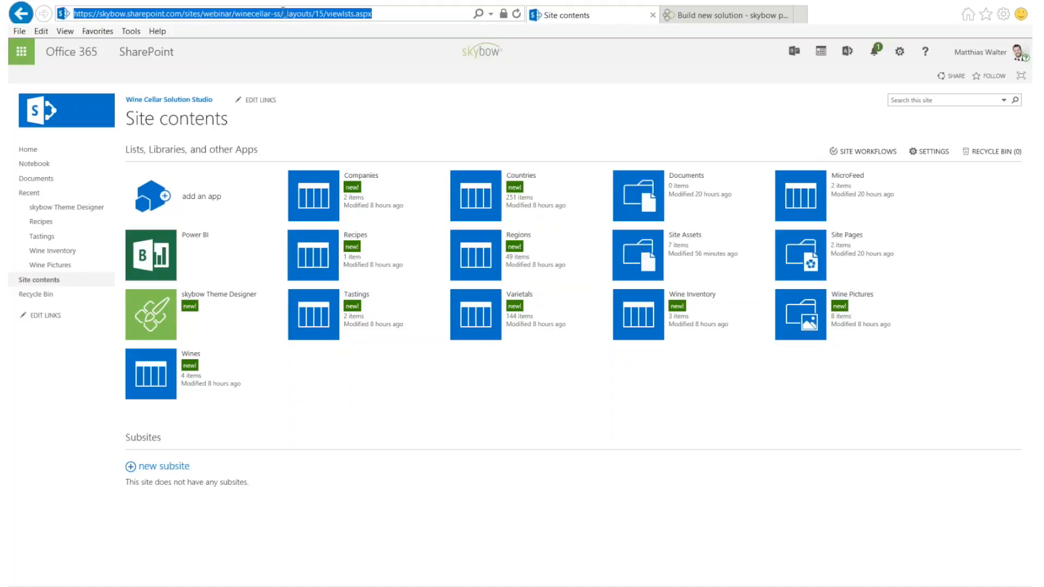
drag(282, 14, 53, 1)
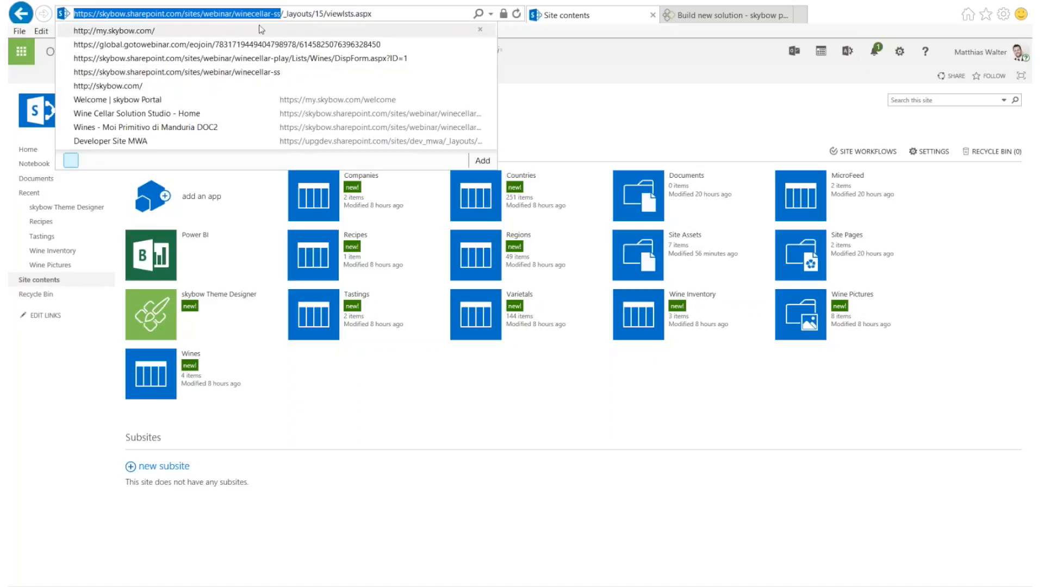
drag(282, 14, 49, 4)
key(ctrl+c)
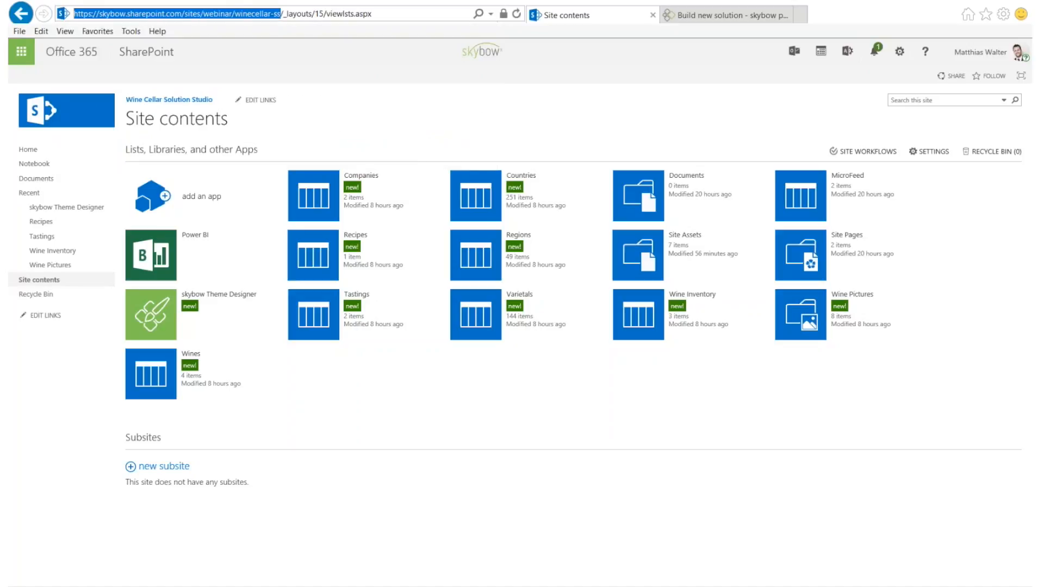
click(723, 14)
click(422, 314)
click(379, 270)
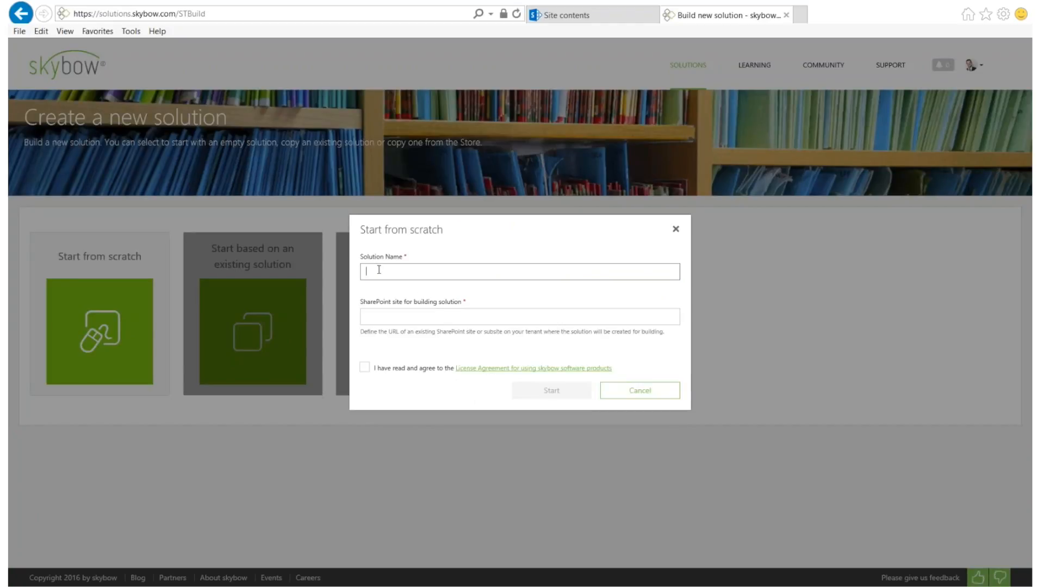
Create 'Wine Cellar (Asset Management)' on the pasted winecellar-ss site URL, accepting the license agreement
text(Wine Cellar (Asset Management))
click(394, 316)
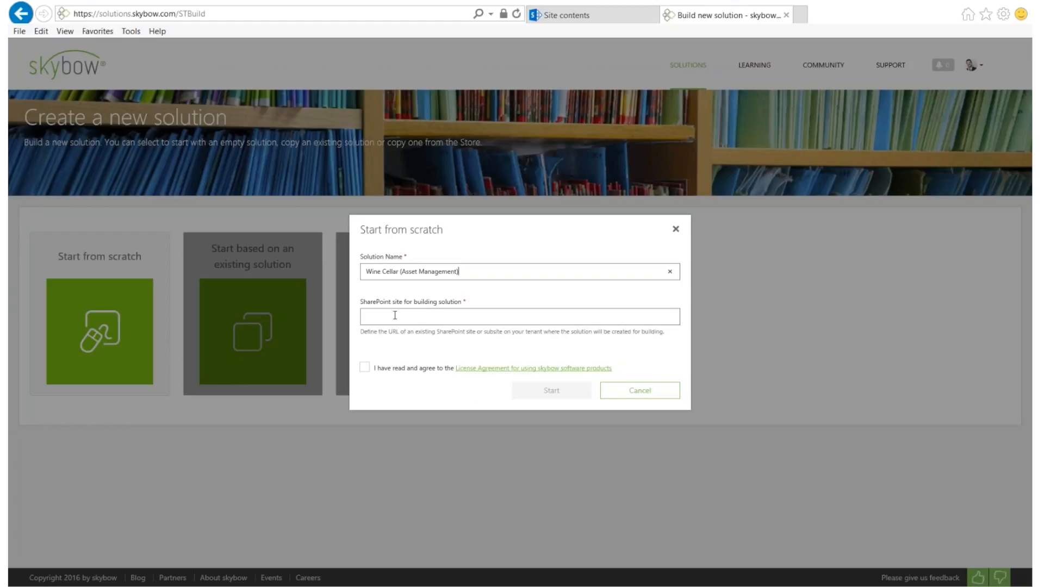
key(ctrl+v)
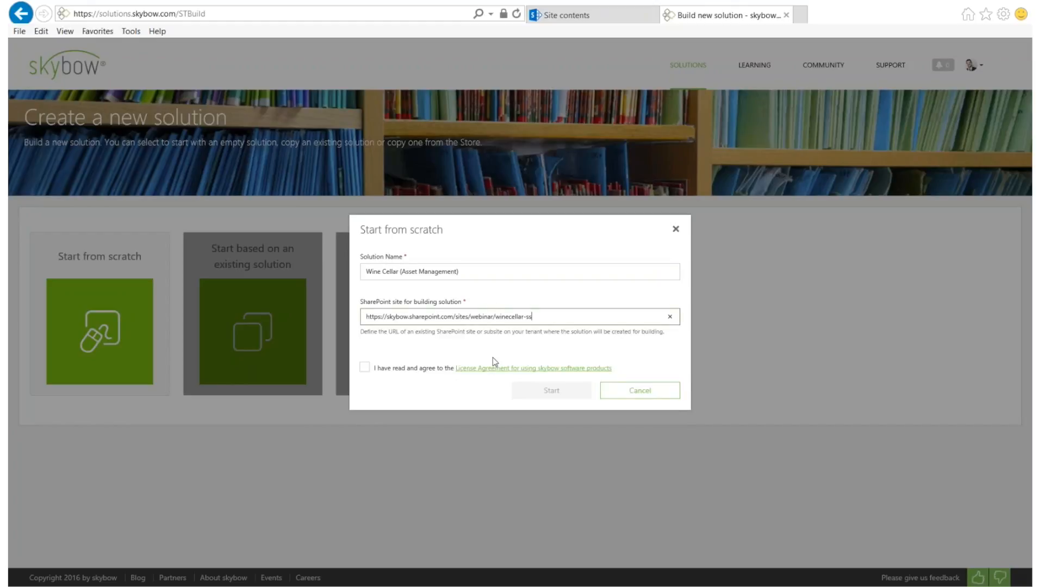
click(364, 367)
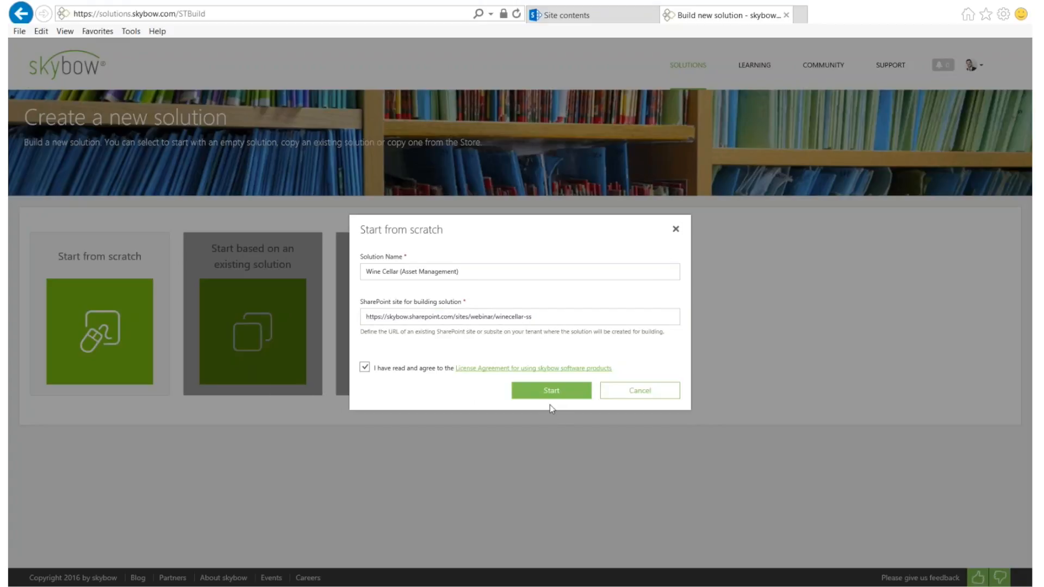
click(548, 393)
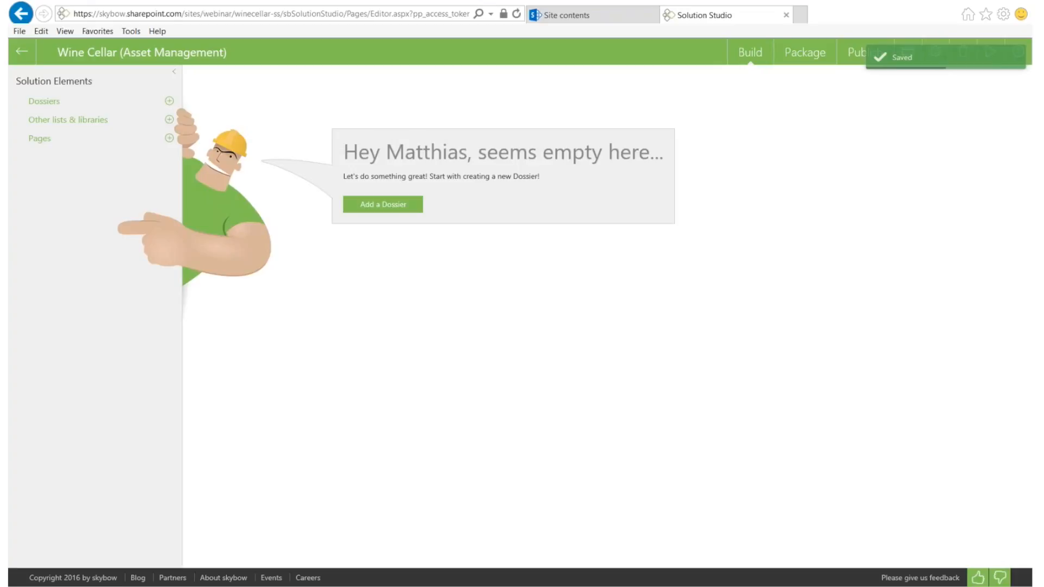
Glance at the SharePoint site contents, then start adding a dossier in Solution Studio
click(605, 18)
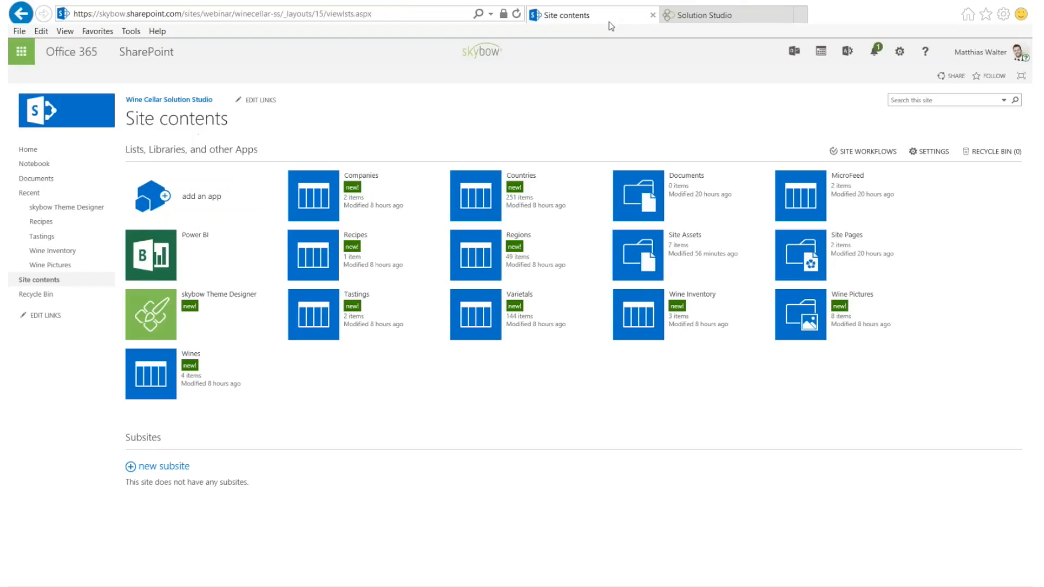
click(686, 16)
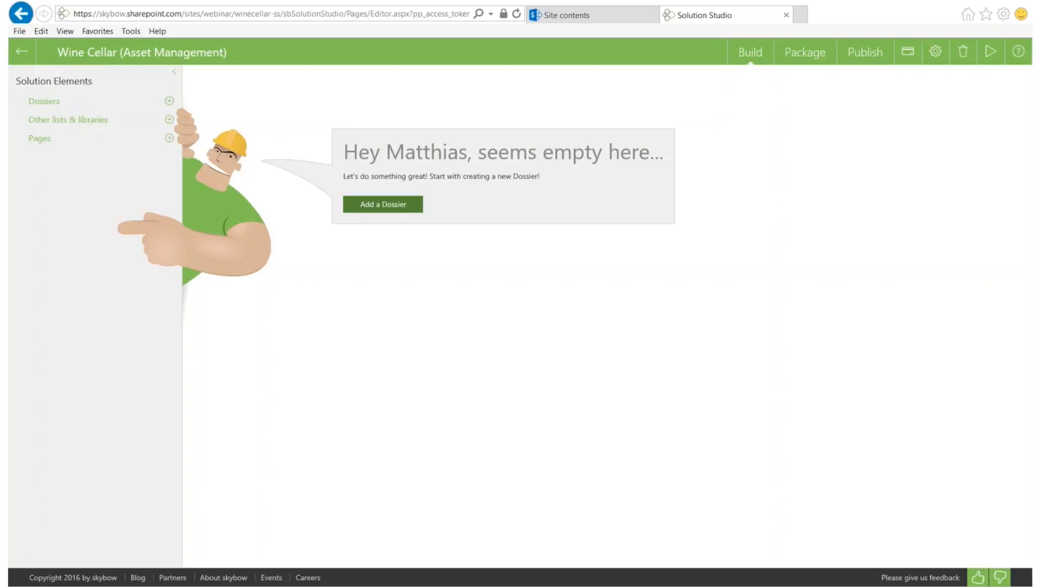
click(389, 205)
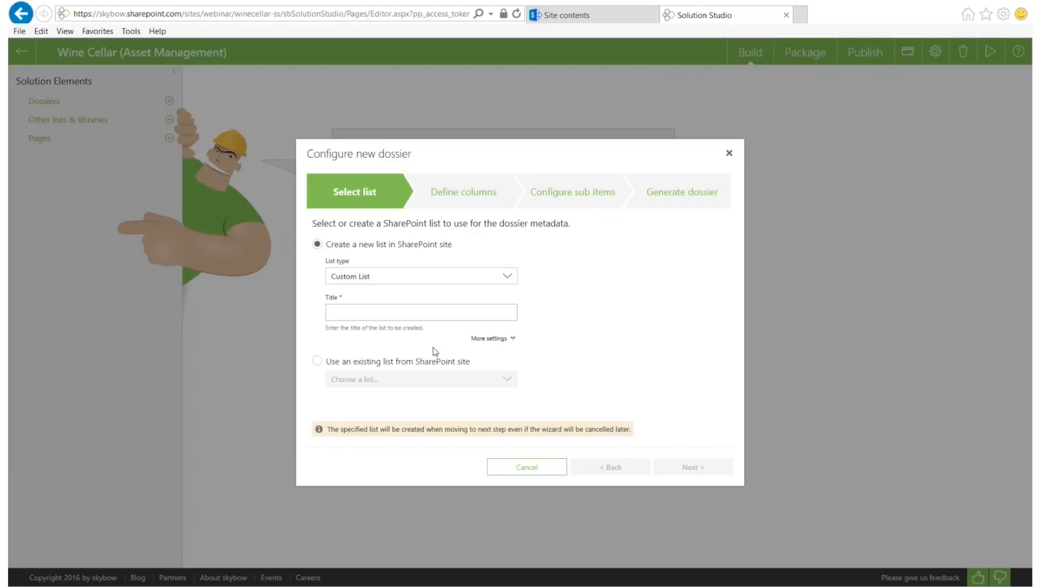
Base the dossier on the existing Wines list rather than a new Custom List
click(367, 276)
scroll(369, 354, down, 2)
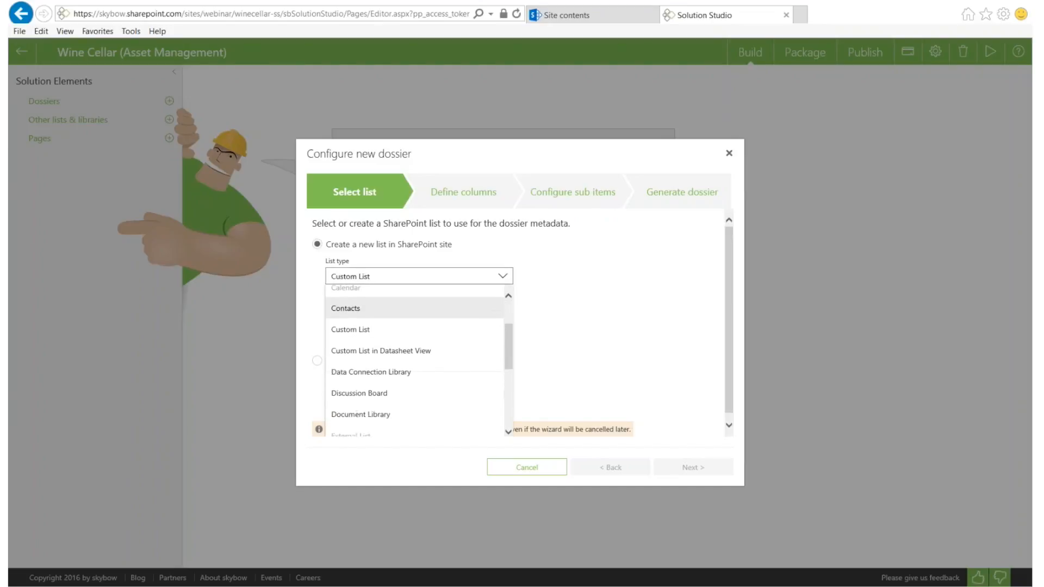
scroll(370, 354, up, 1)
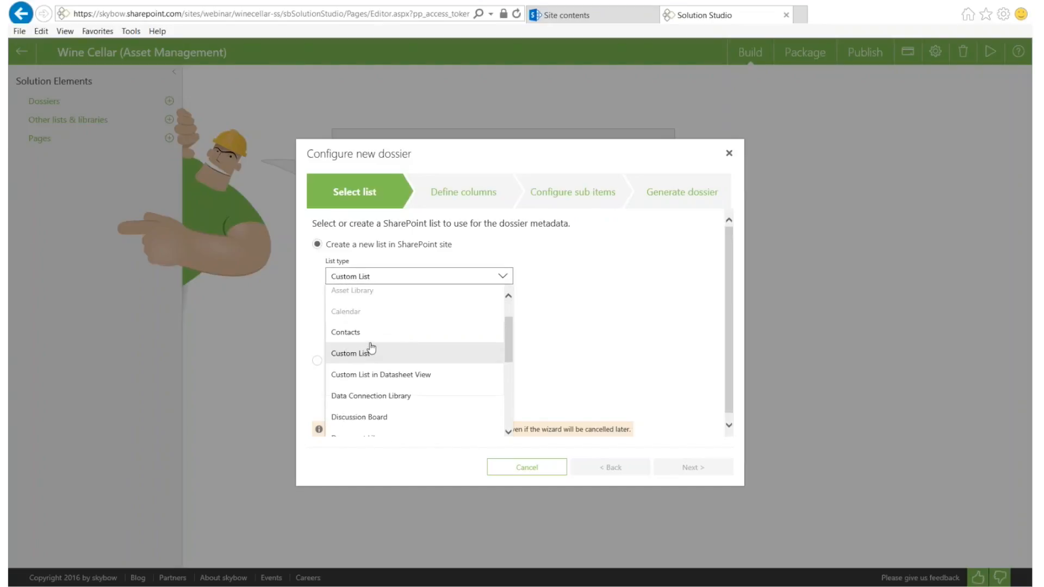
click(370, 351)
click(318, 360)
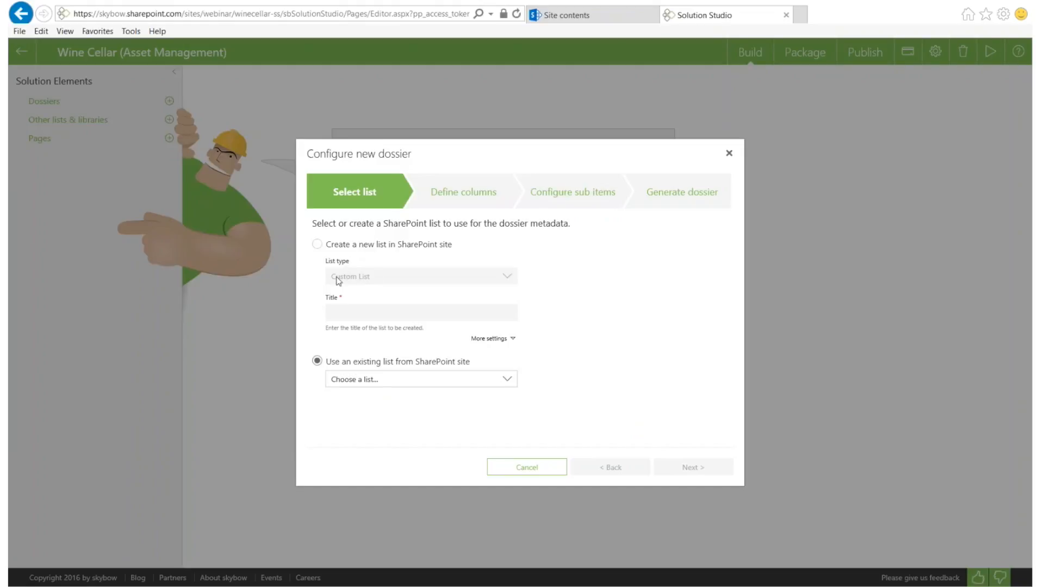
click(374, 381)
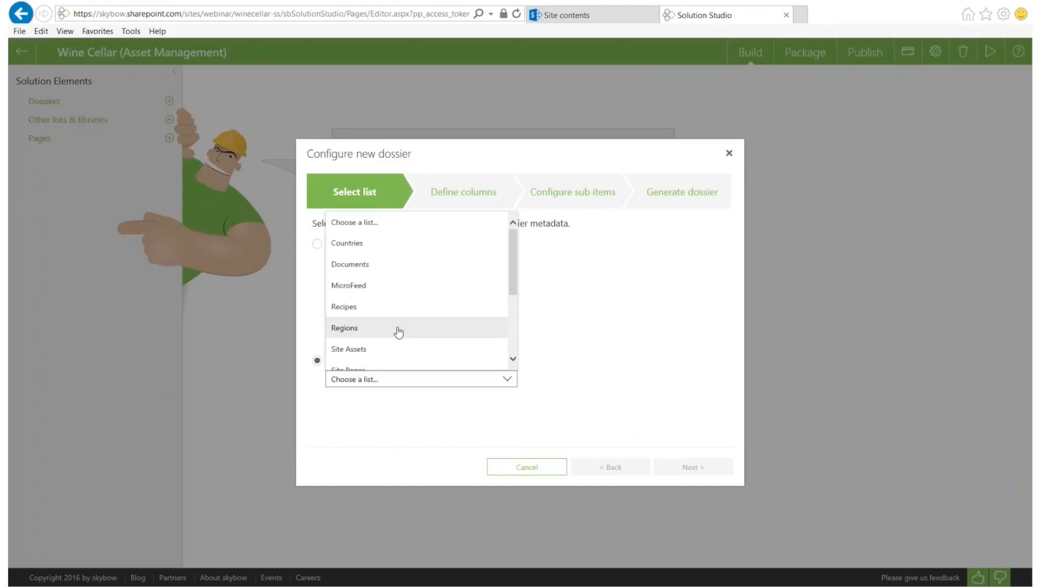
scroll(397, 329, down, 3)
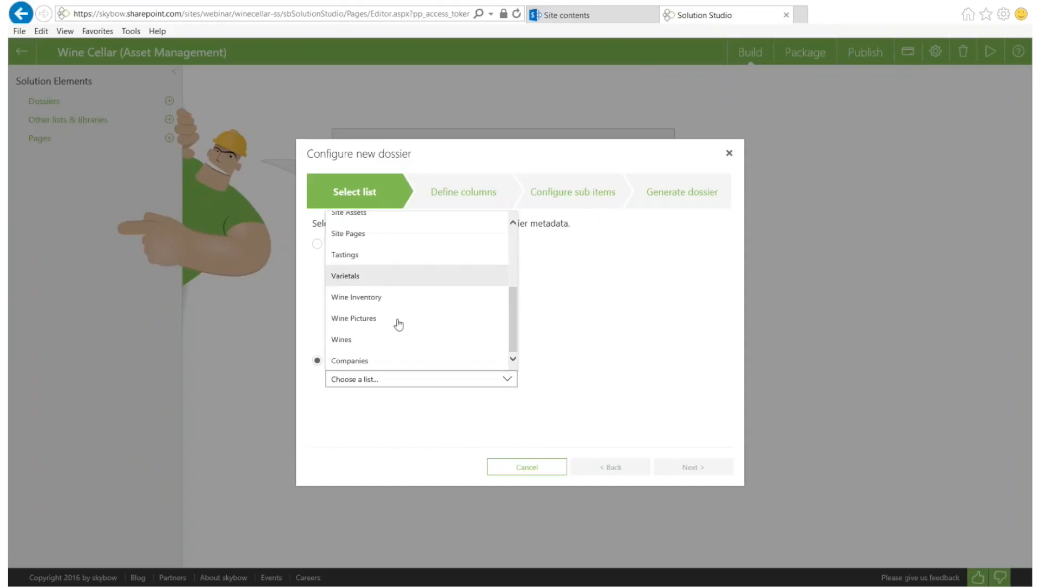
click(343, 340)
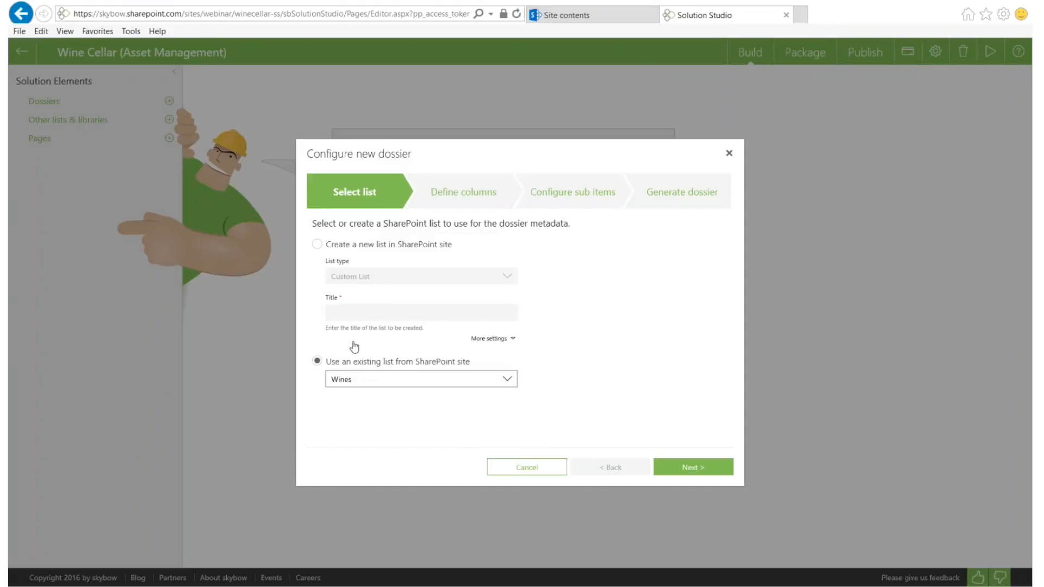
click(692, 467)
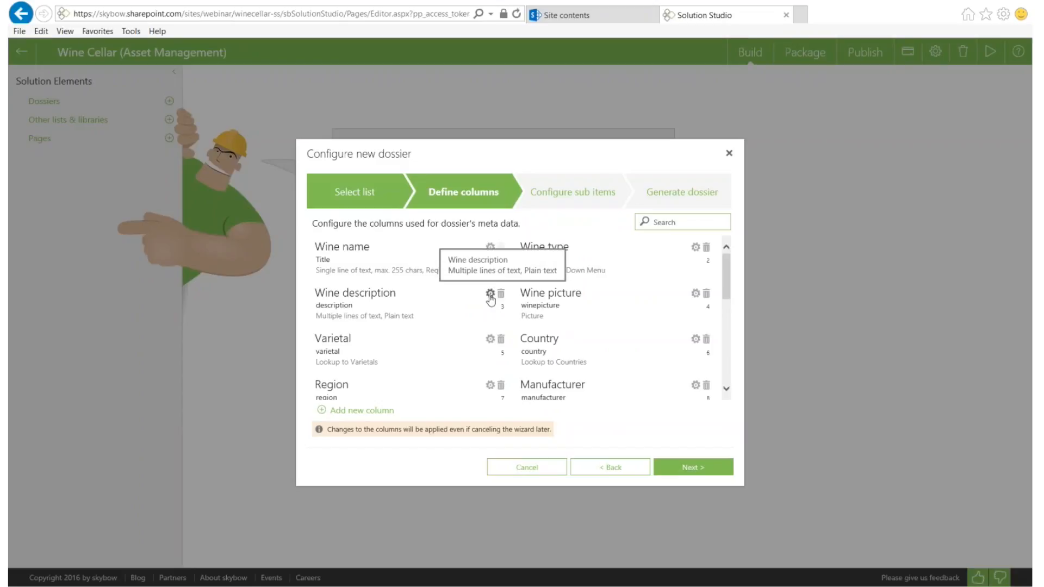
Try dragging the Wine type and Region columns, keep the original order, and continue
mouse_move(555, 249)
mouse_down()
mouse_move(558, 307)
mouse_move(557, 262)
mouse_up()
drag(397, 377, 375, 397)
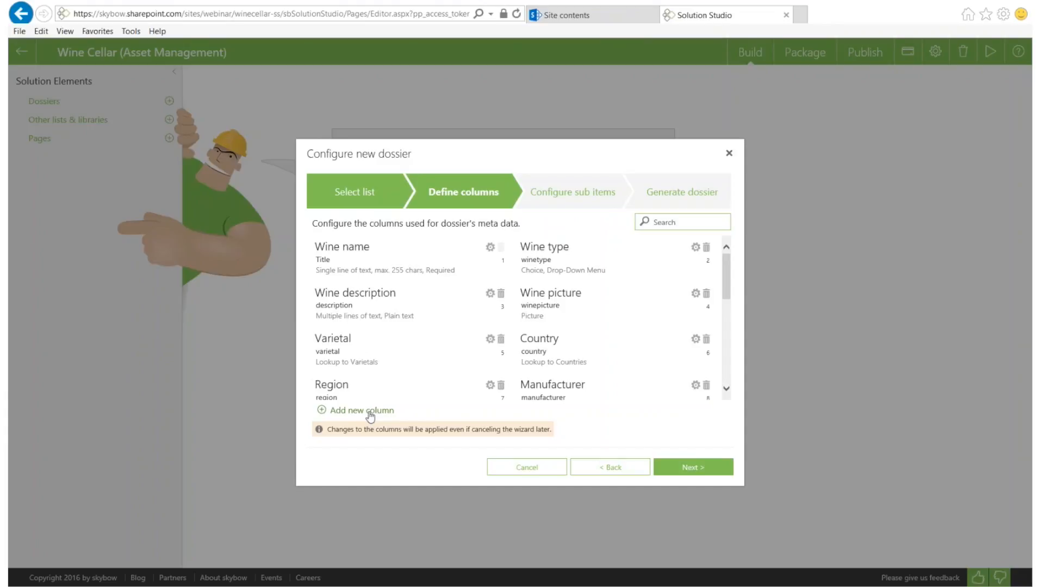
click(687, 467)
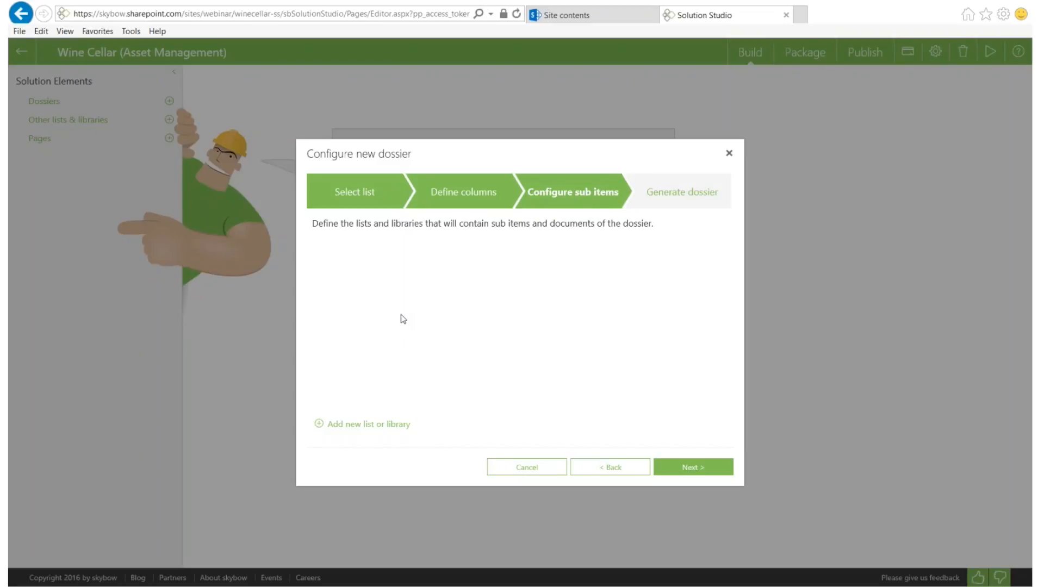
Add a sub list that reuses the existing Wine Inventory SharePoint list
click(364, 424)
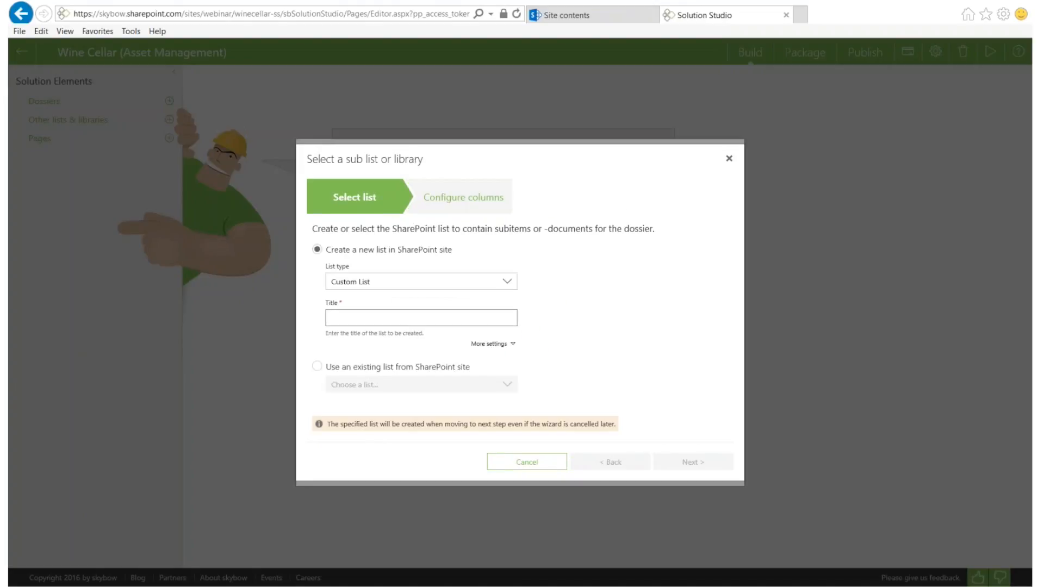
click(317, 367)
click(407, 386)
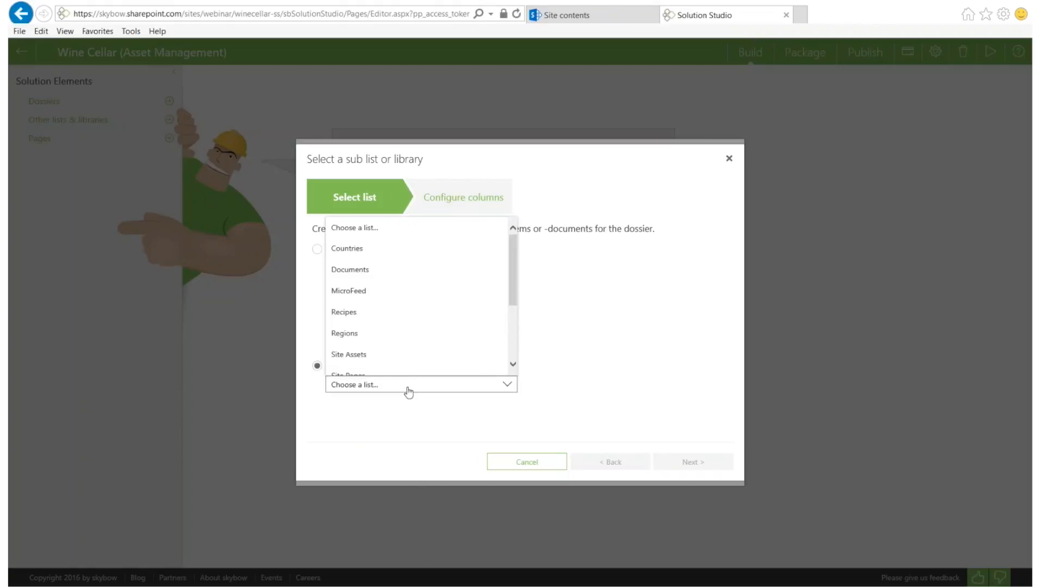
scroll(408, 330, down, 3)
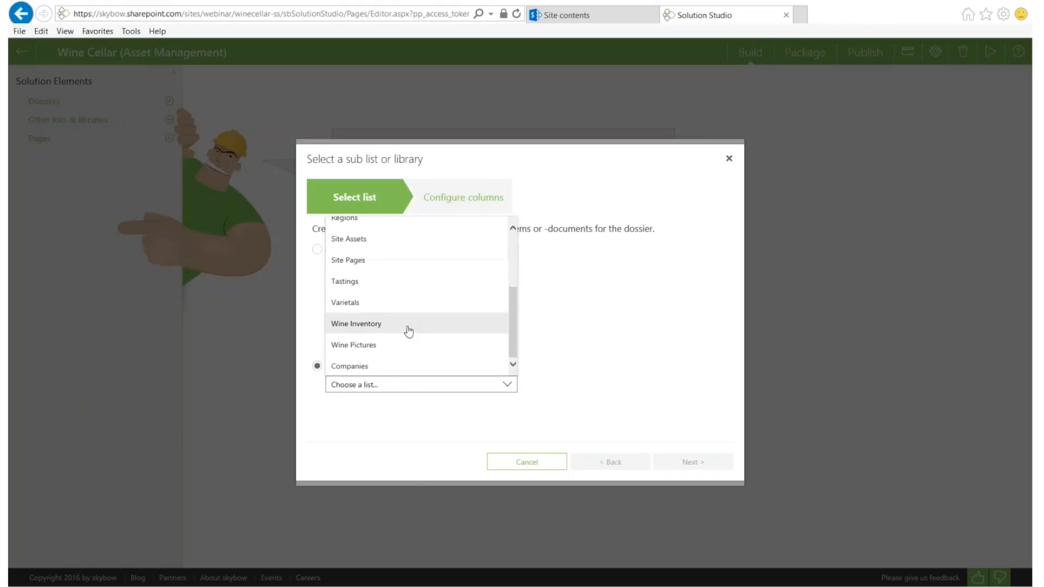
click(367, 325)
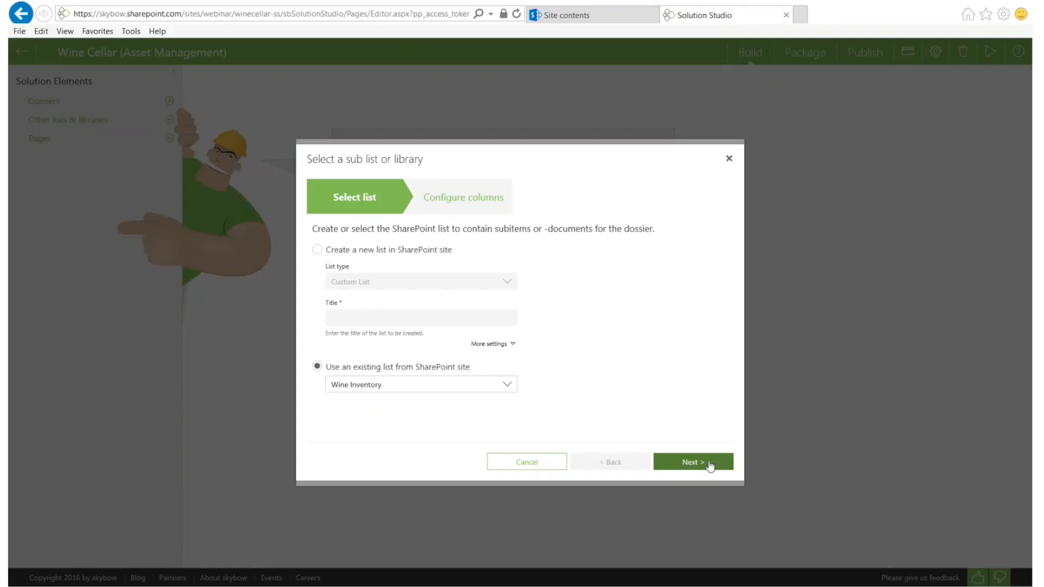
Review the Wine Inventory columns and finish adding it as a sub item list
click(682, 463)
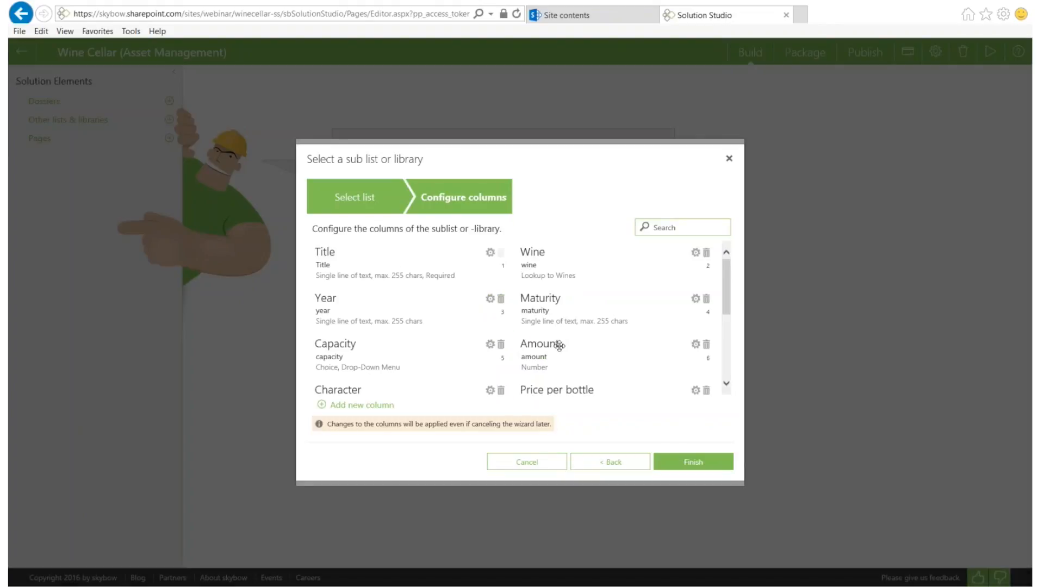
scroll(559, 341, down, 3)
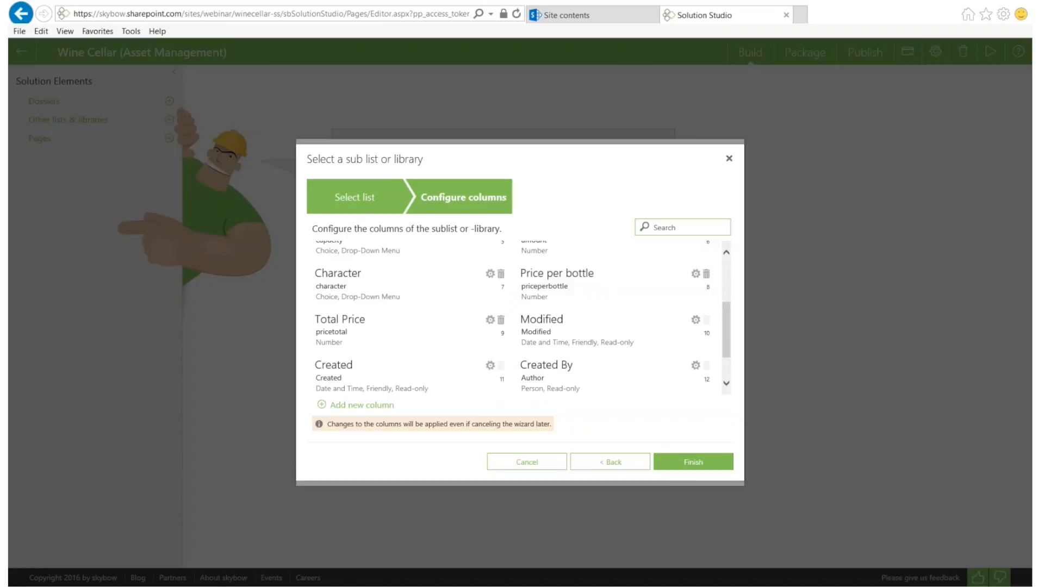
click(677, 464)
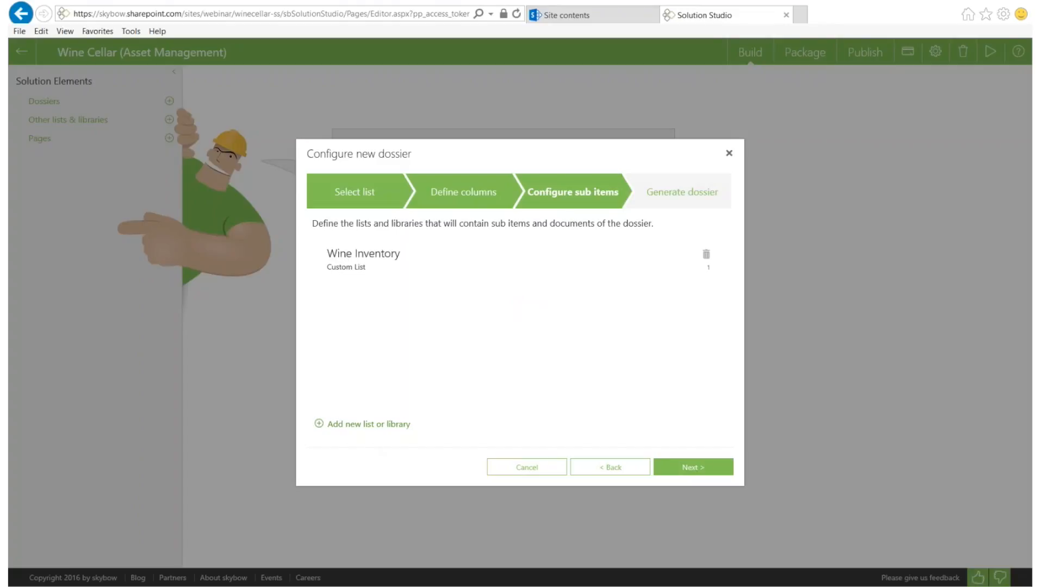
Attach the existing Tastings custom list as the dossier's second sub item list, keeping its columns
click(359, 428)
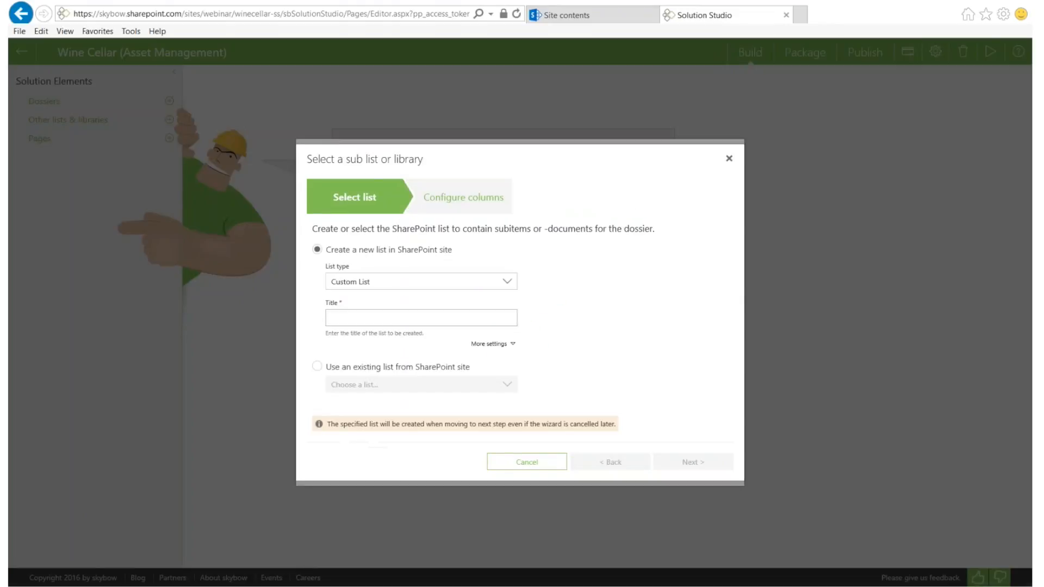
click(317, 366)
click(377, 386)
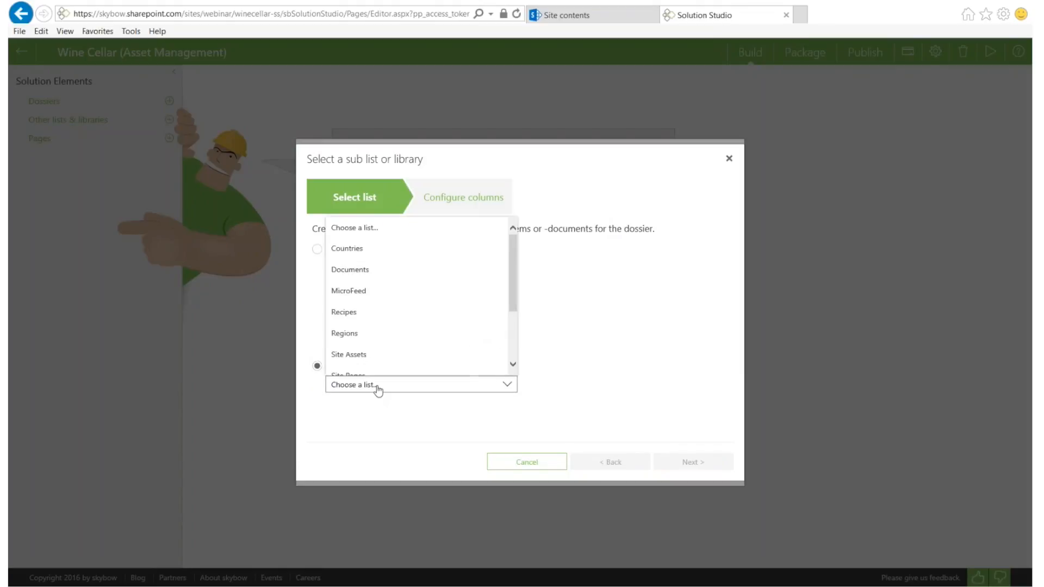
scroll(387, 337, down, 3)
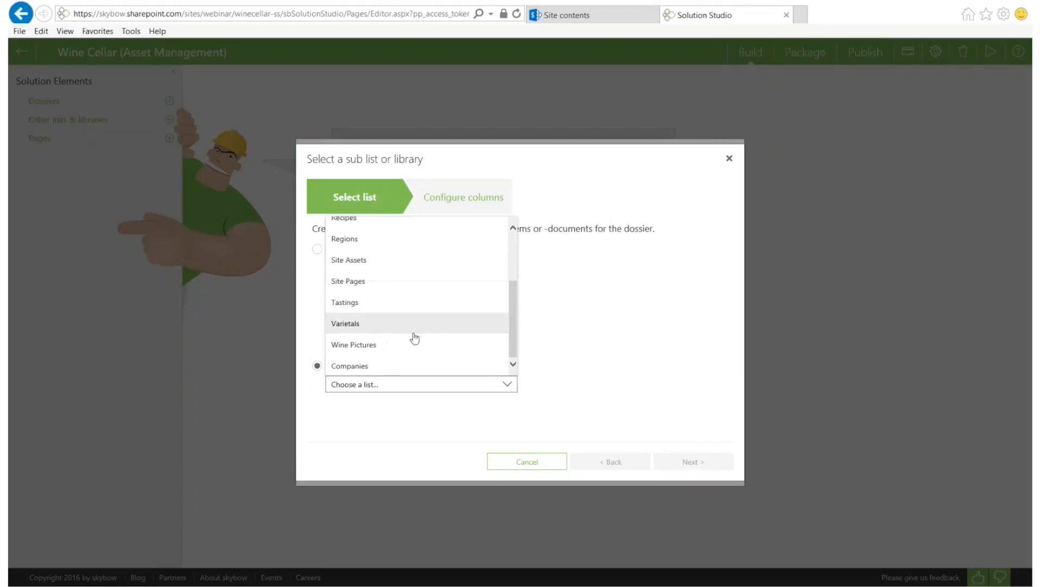
click(351, 307)
click(677, 467)
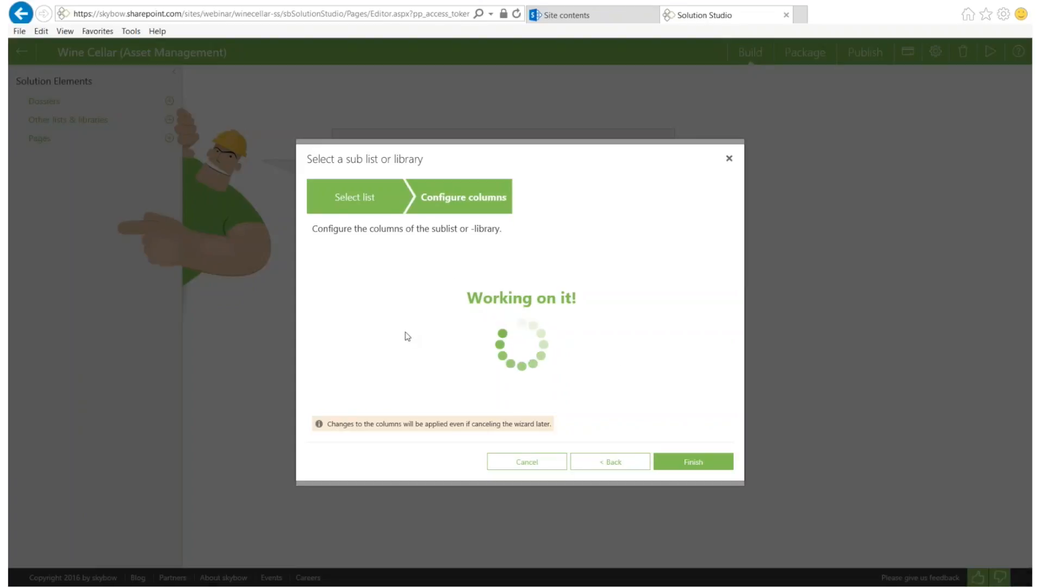
scroll(466, 312, down, 3)
click(693, 462)
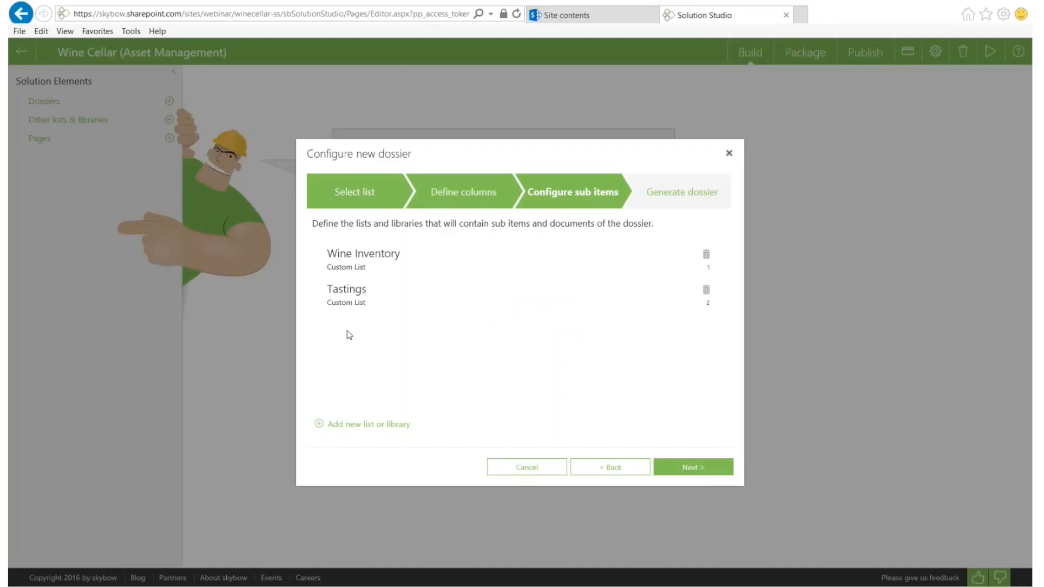
Attach the existing Recipes custom list as the third sub item list, after Wine Inventory and Tastings
click(350, 424)
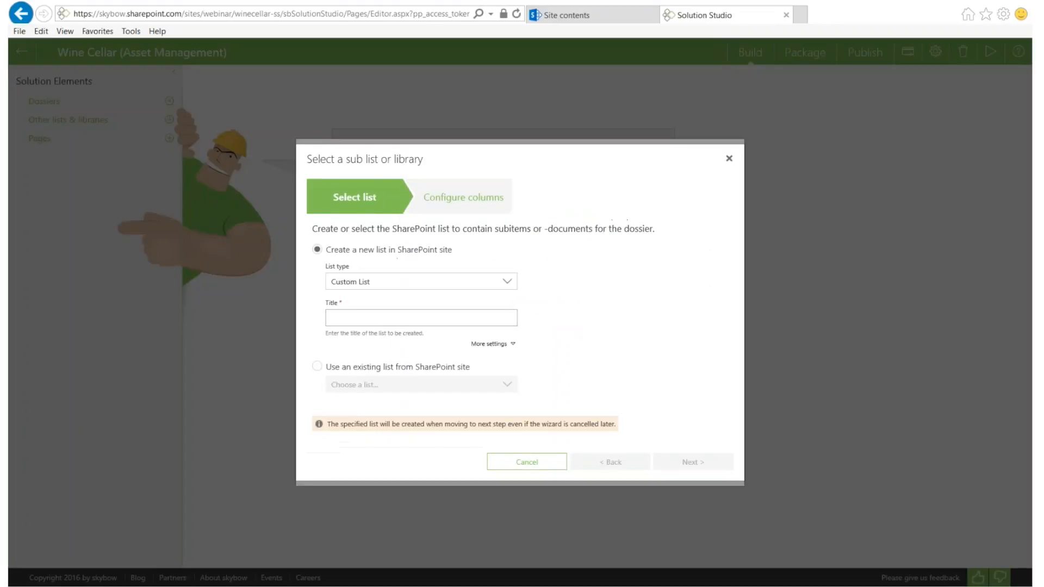
click(317, 366)
click(348, 384)
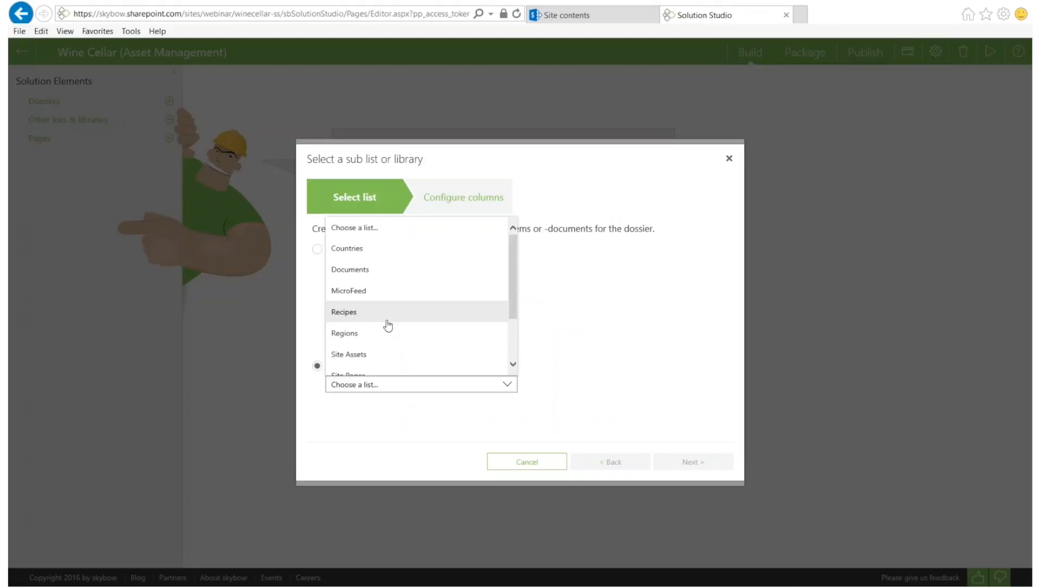
scroll(396, 322, down, 2)
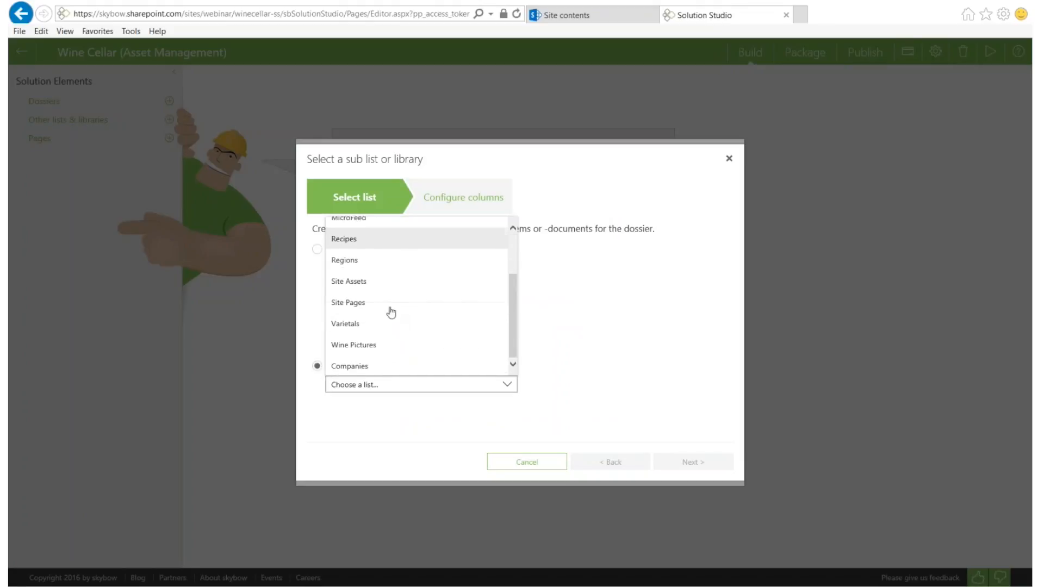
click(344, 240)
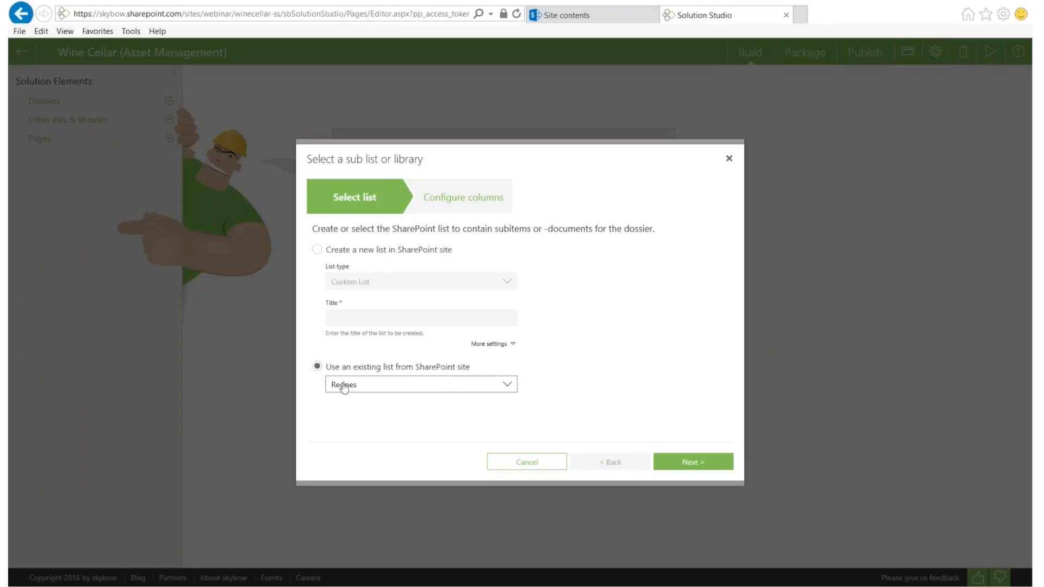
click(694, 464)
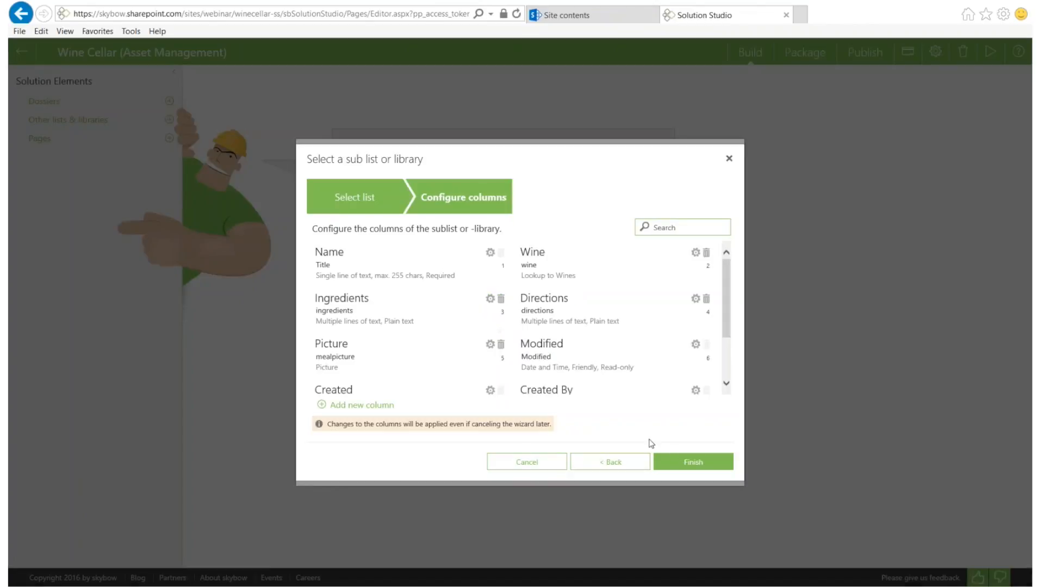
click(671, 463)
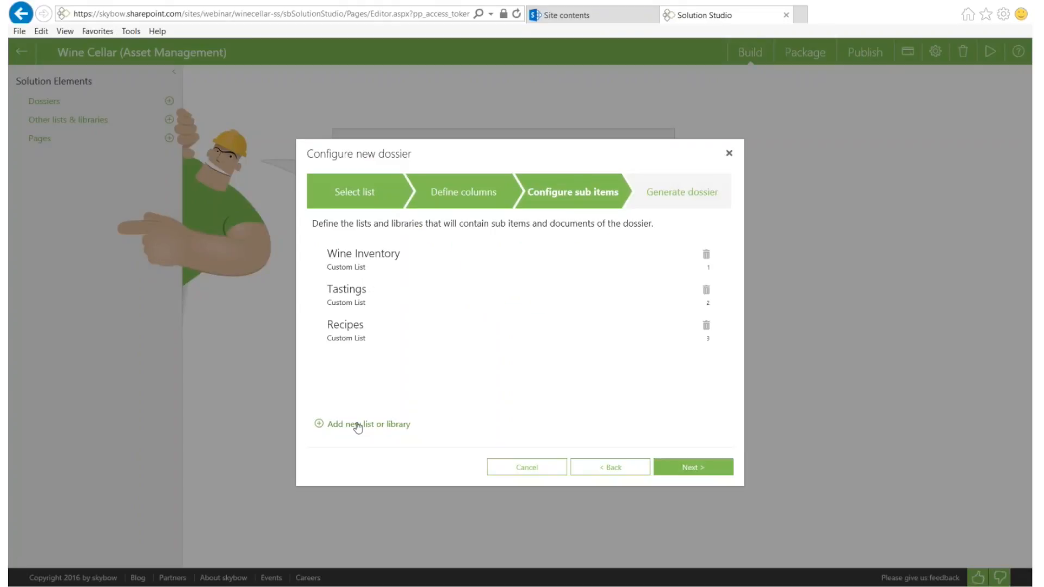
click(357, 425)
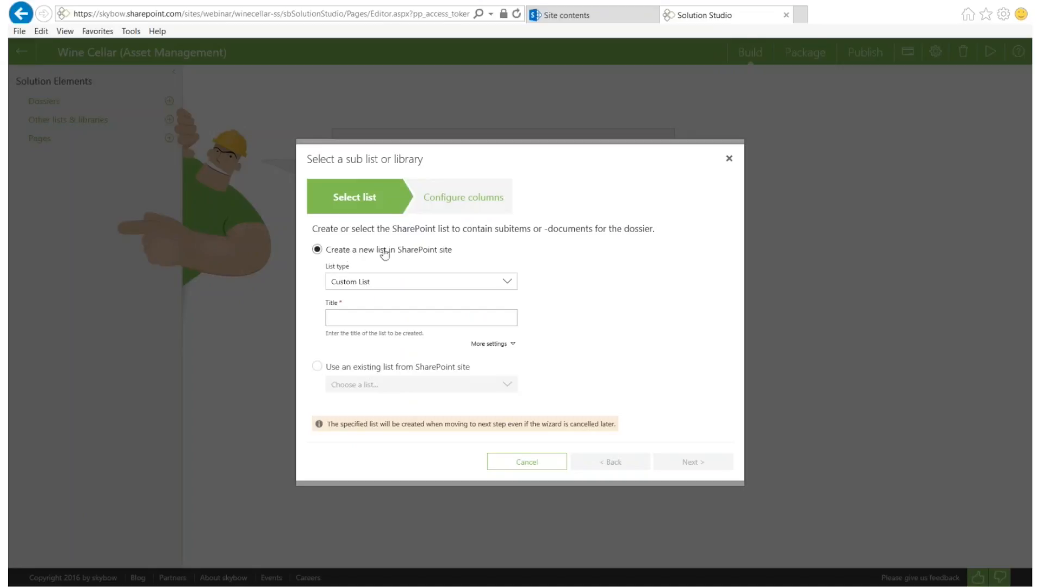
Create a new custom sub list titled 'Retailers' and continue to its default columns
click(378, 319)
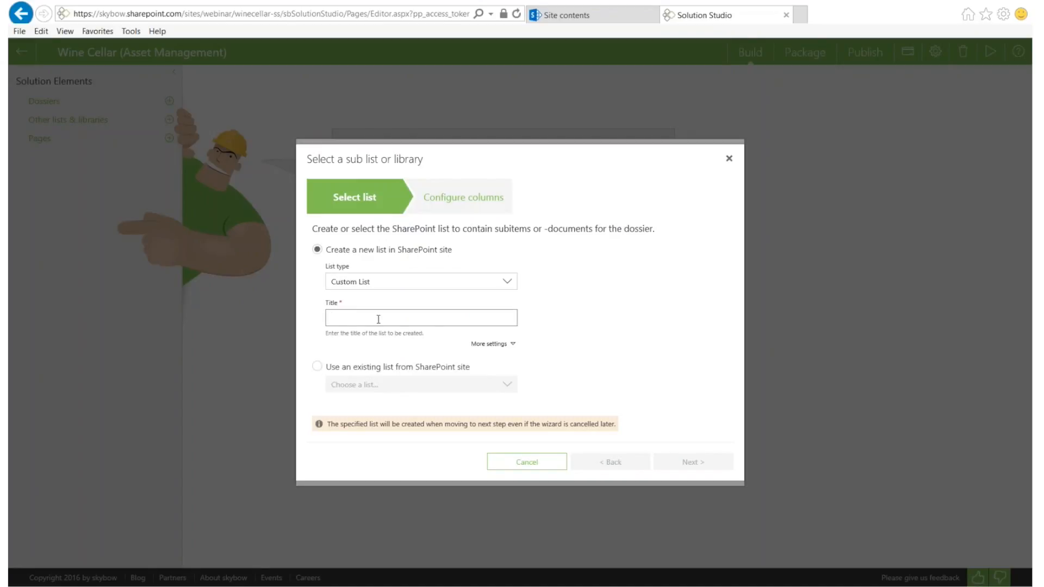
text(R)
text(etailers)
key(BackSpace)
text(ers)
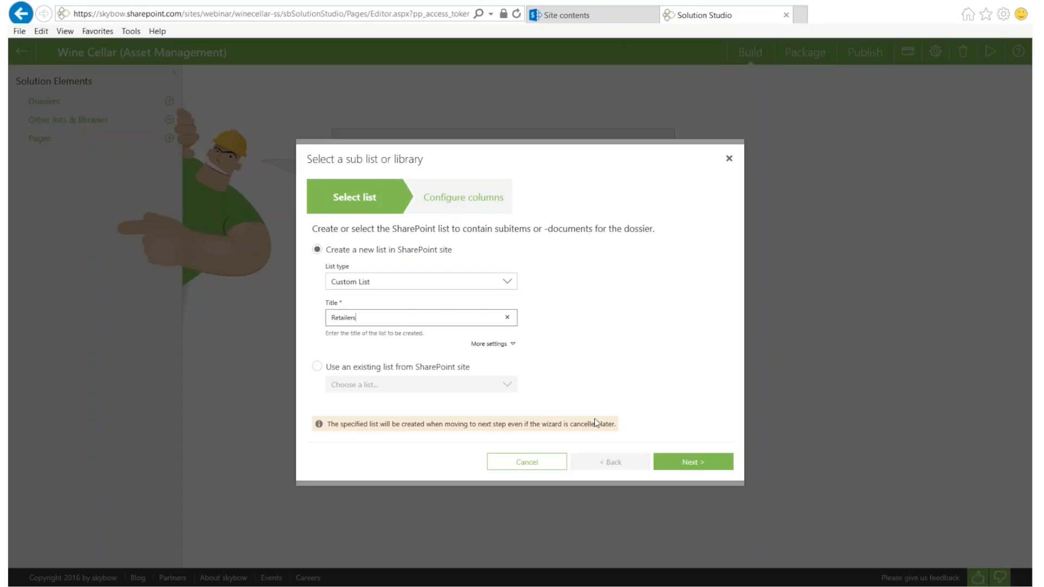
click(691, 462)
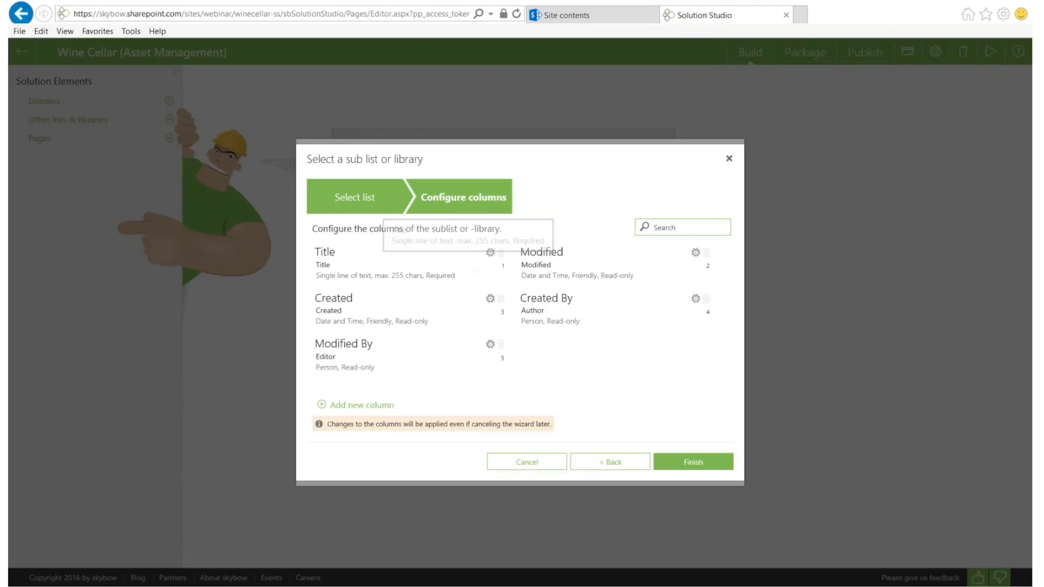
Add a Website column of type Hyperlink or Picture to the Retailers list
click(693, 462)
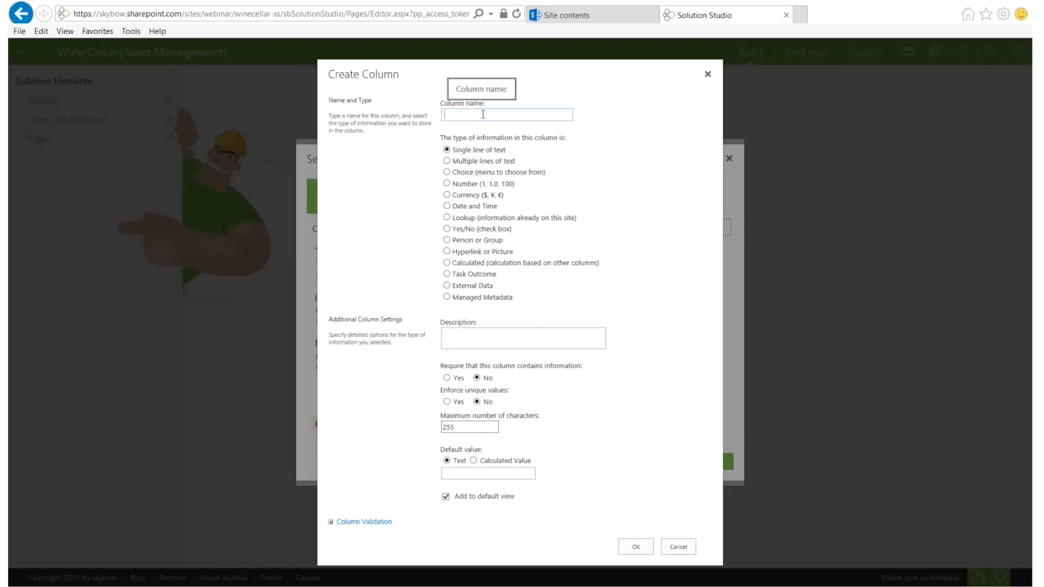
text(Website)
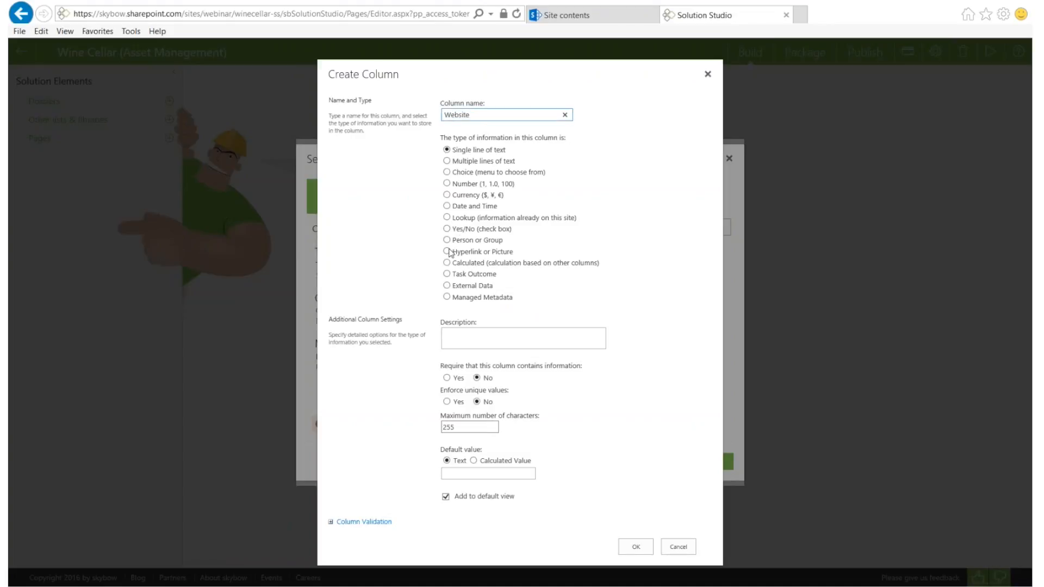
key(Return)
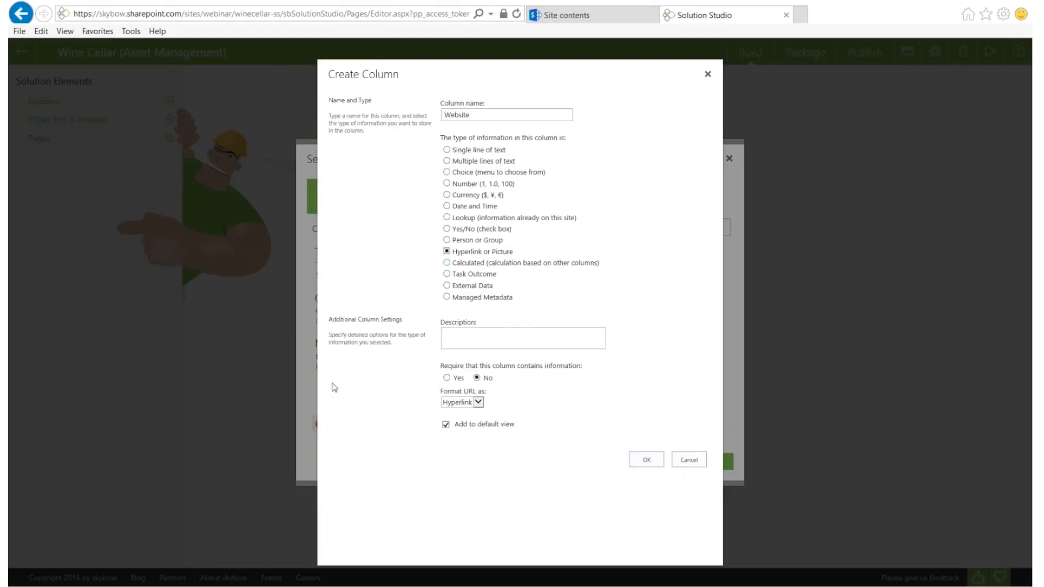
click(646, 459)
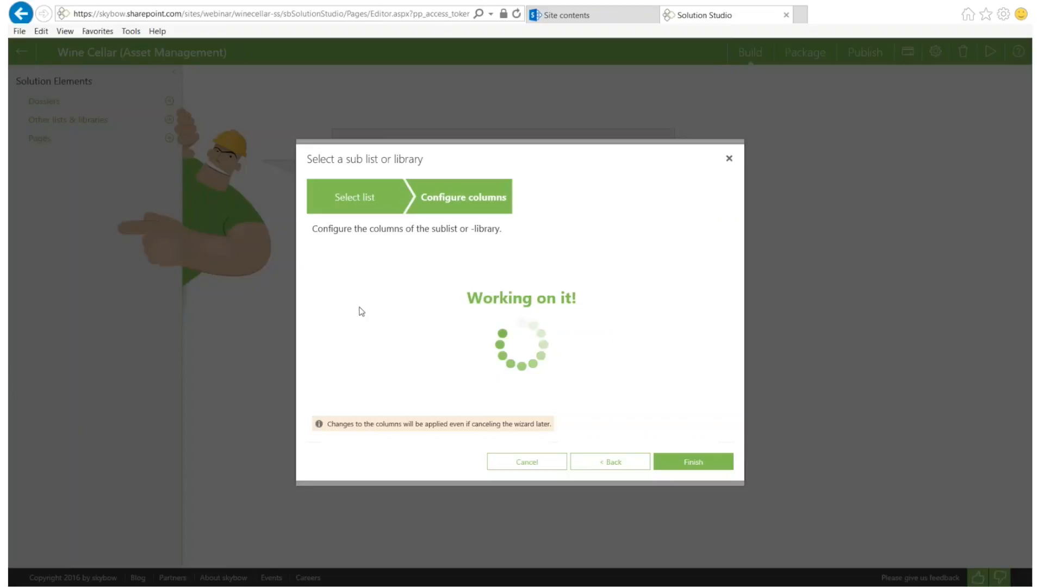
Add a Country lookup column to Retailers that shows Title from the Countries list
click(358, 405)
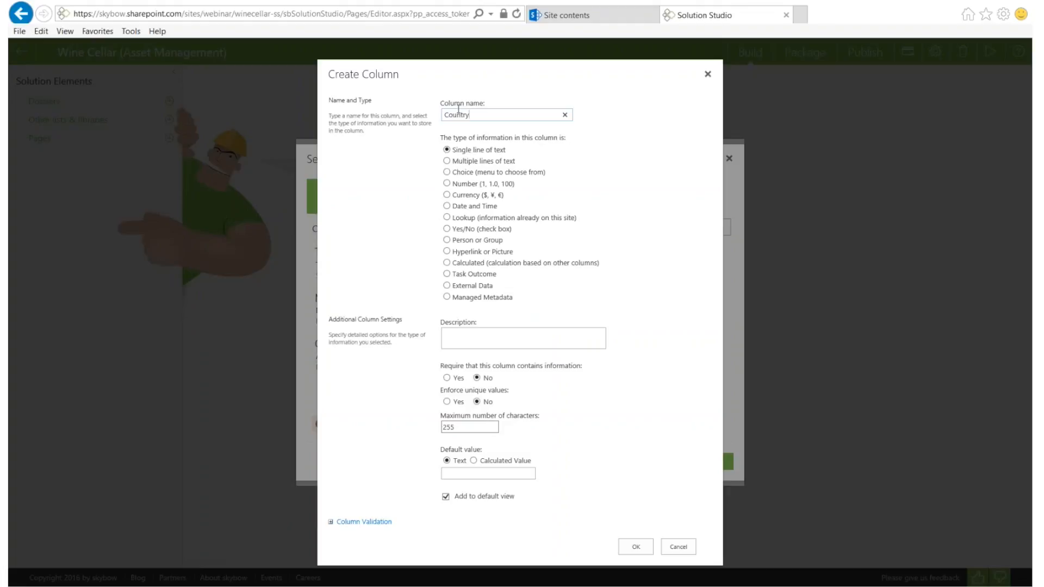
key(Return)
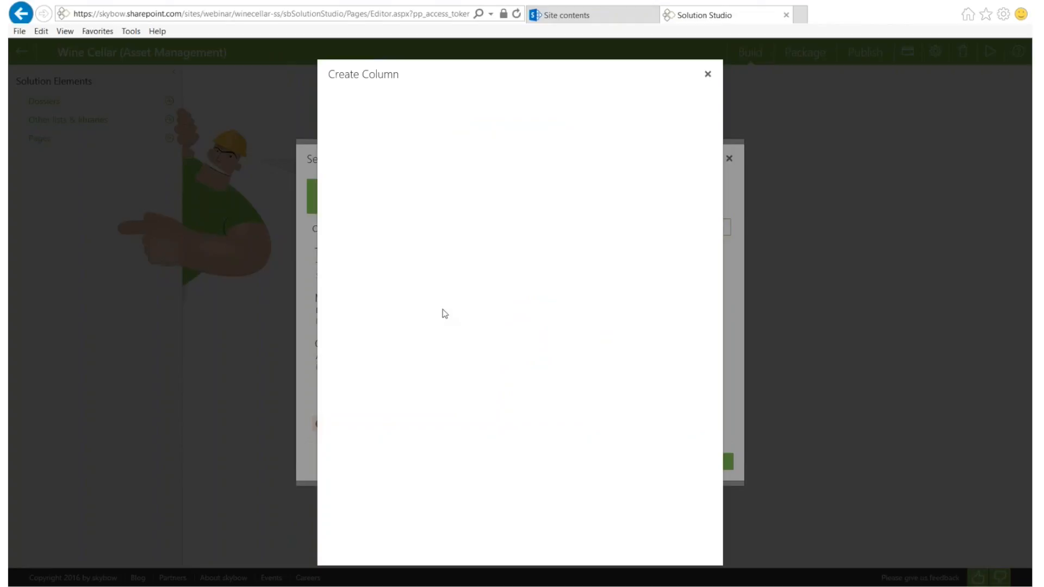
click(495, 417)
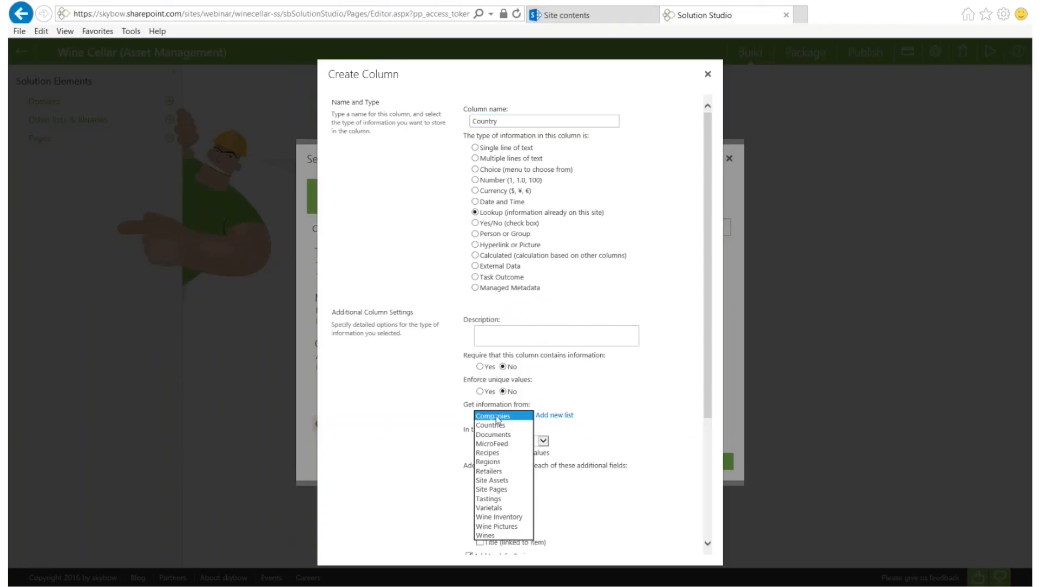
click(491, 425)
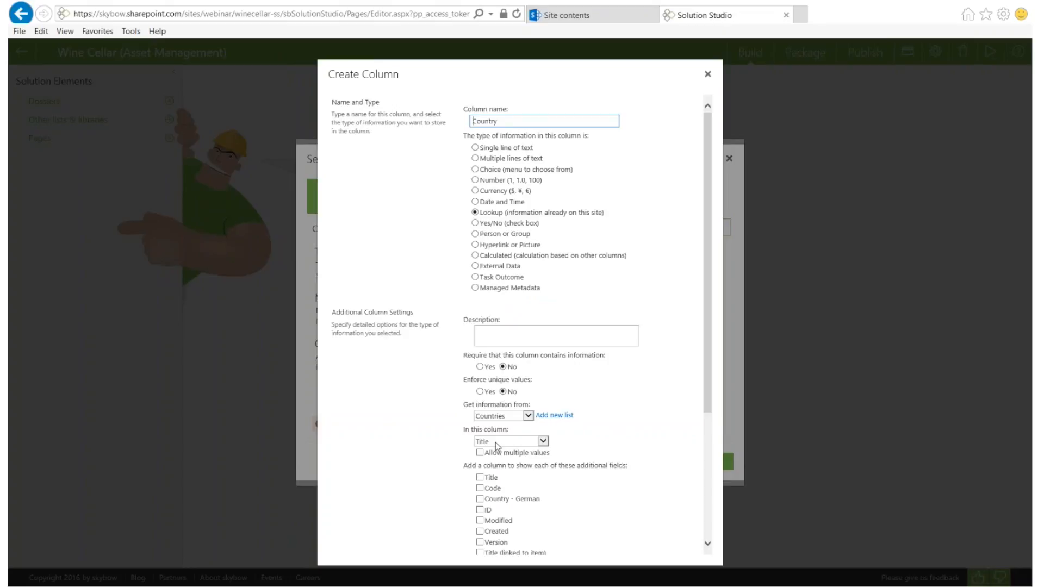
scroll(451, 346, down, 3)
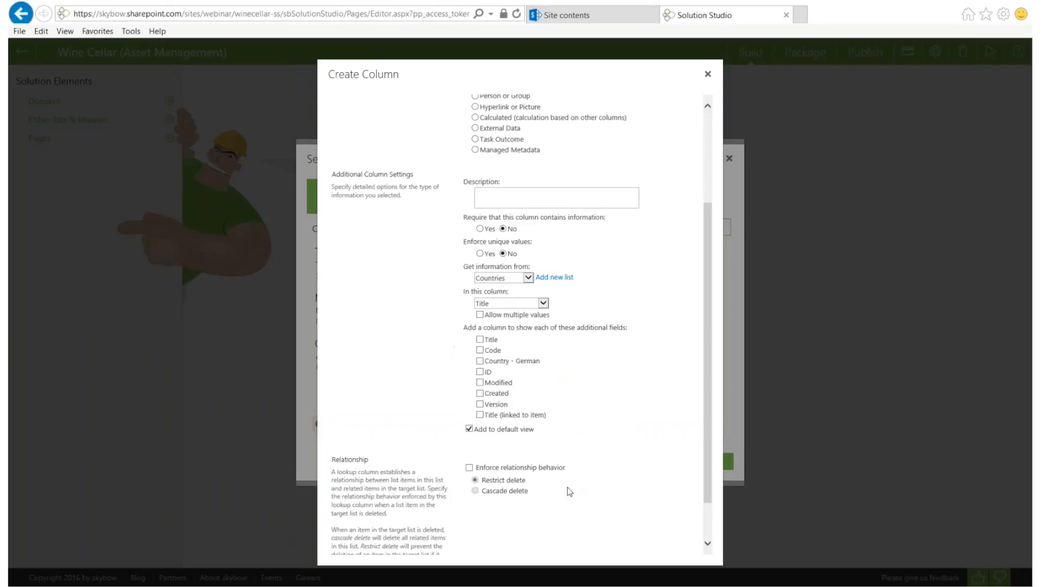
scroll(624, 500, down, 2)
click(634, 543)
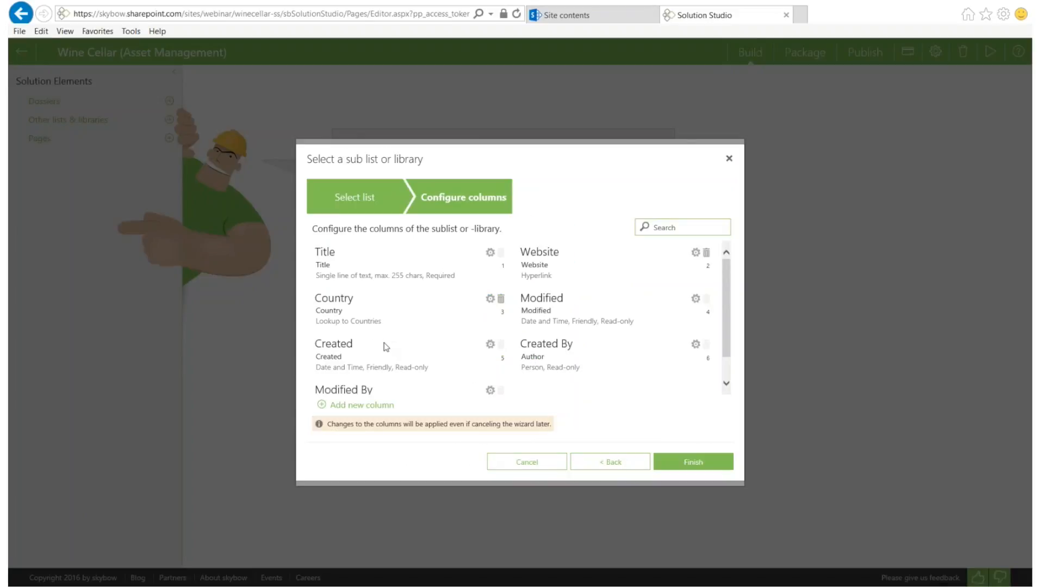
Start a RetailerType Lookup column and begin creating a new list as its source
click(358, 405)
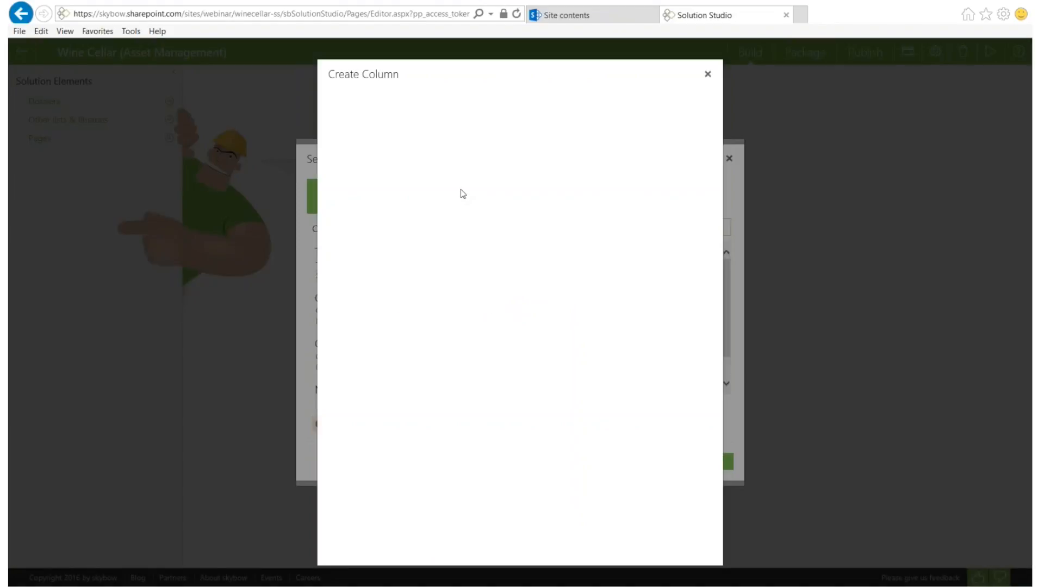
text(Re)
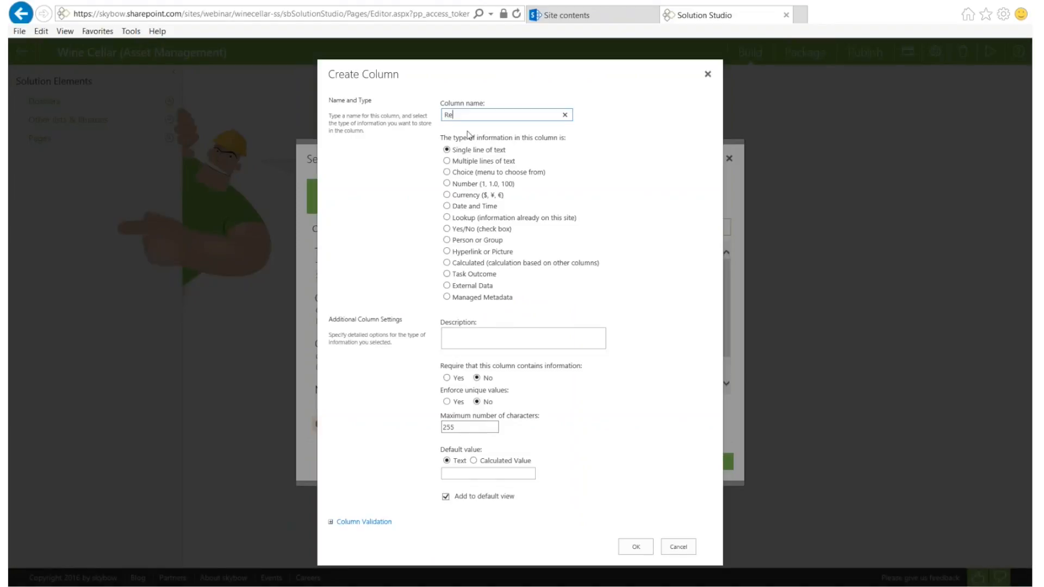
text(tailerType)
click(446, 217)
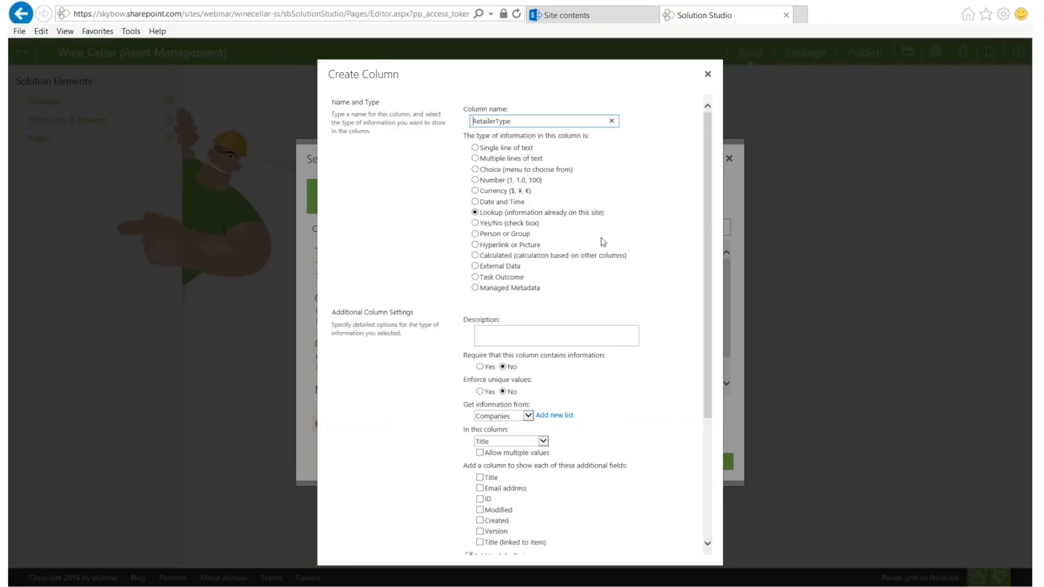
click(506, 416)
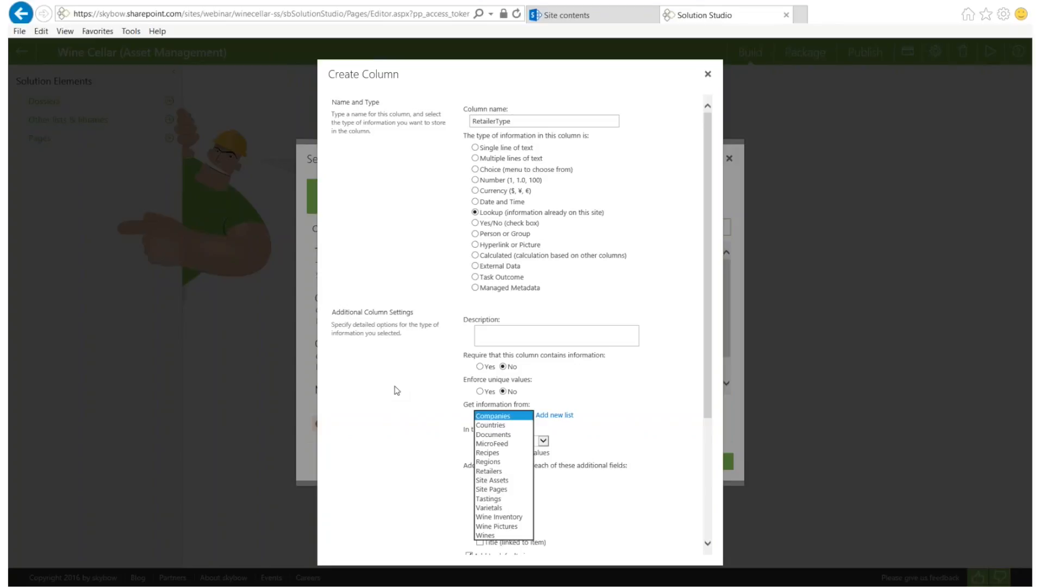
click(621, 412)
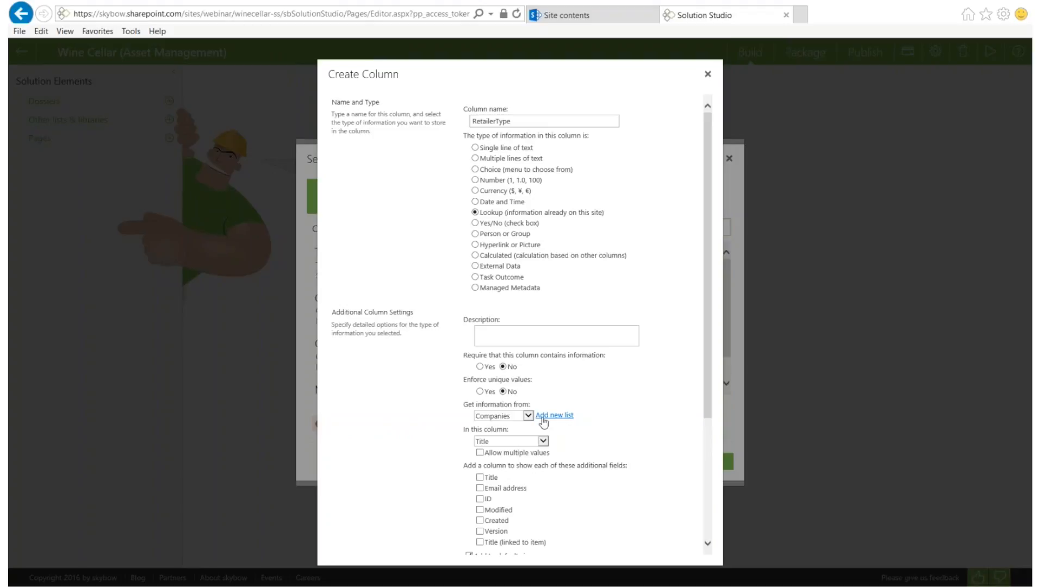
click(543, 418)
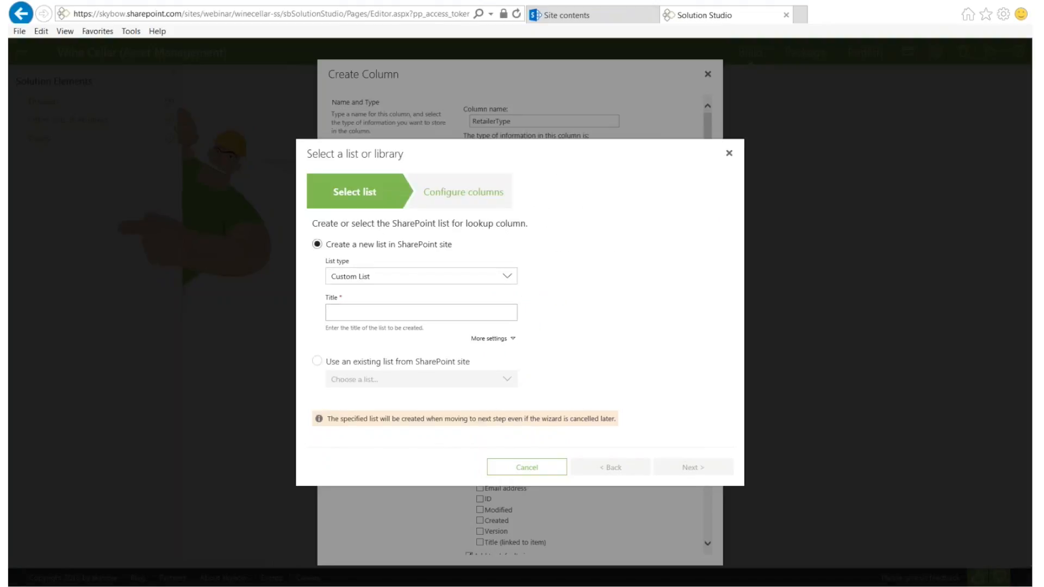
Create a new Custom List titled 'RetailerTypes'
click(316, 361)
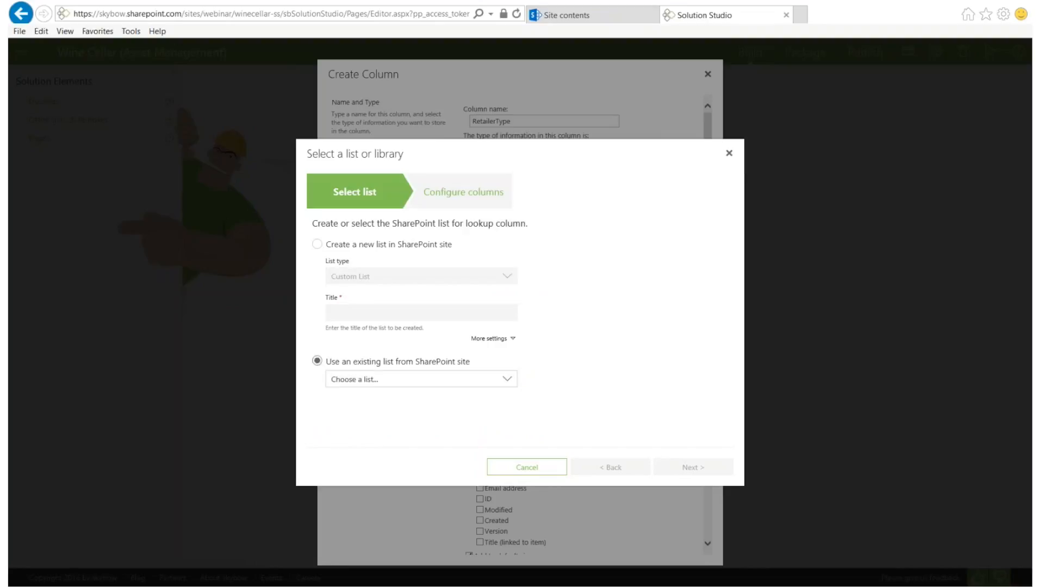
click(316, 244)
click(364, 278)
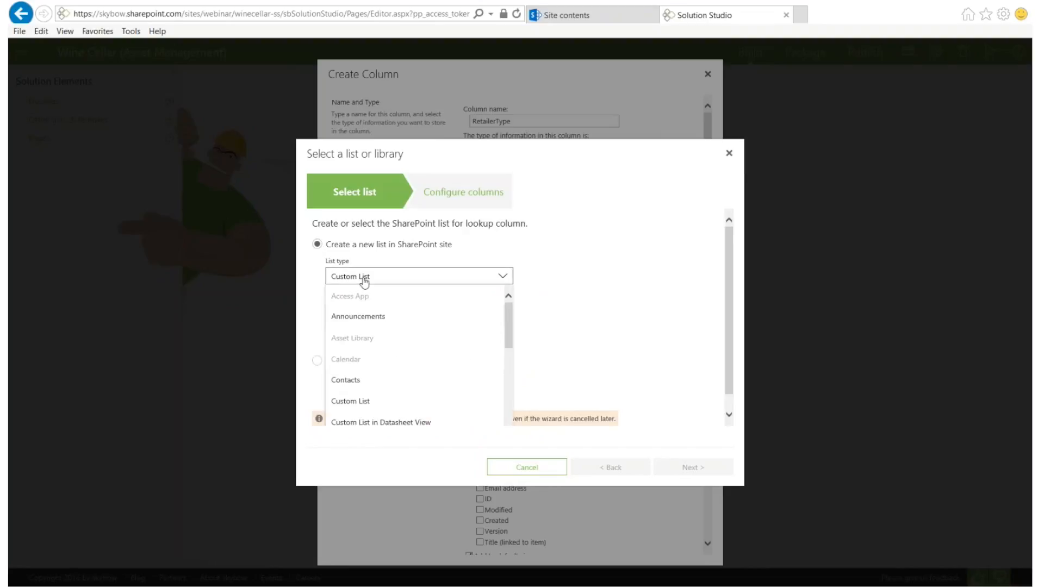
click(364, 278)
click(366, 312)
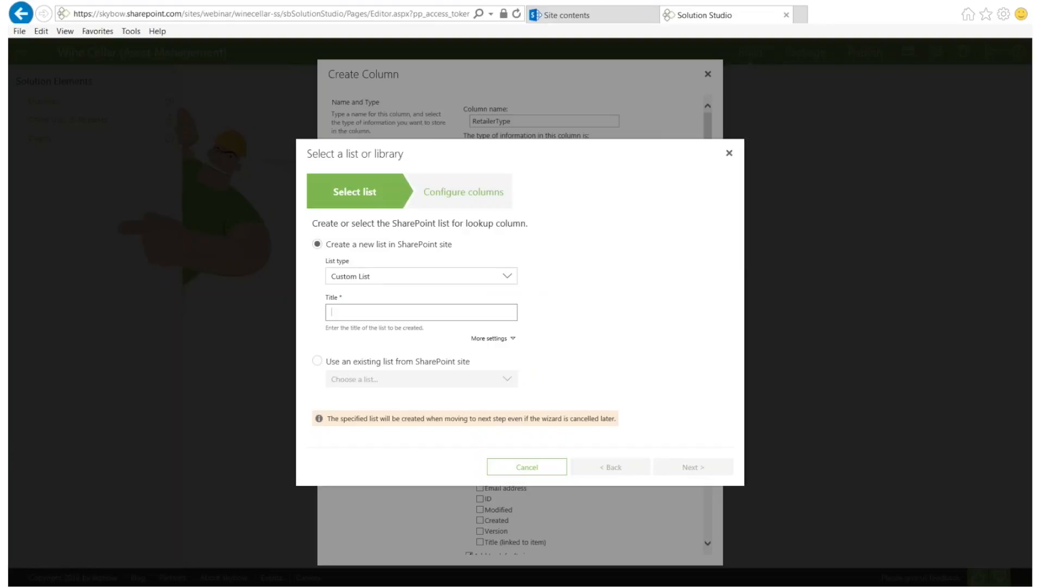
text(Retailer)
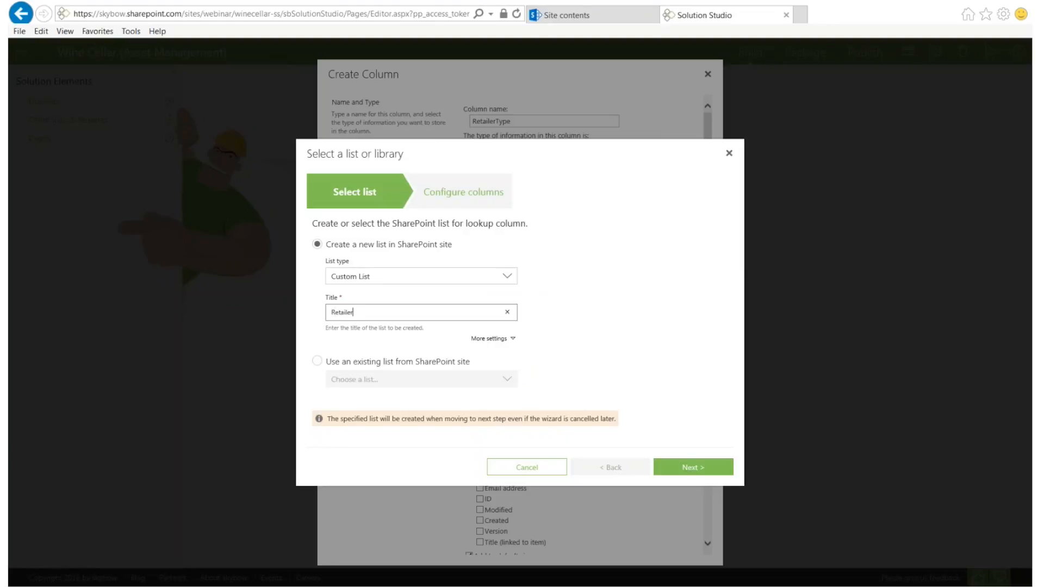
text(Types)
click(696, 467)
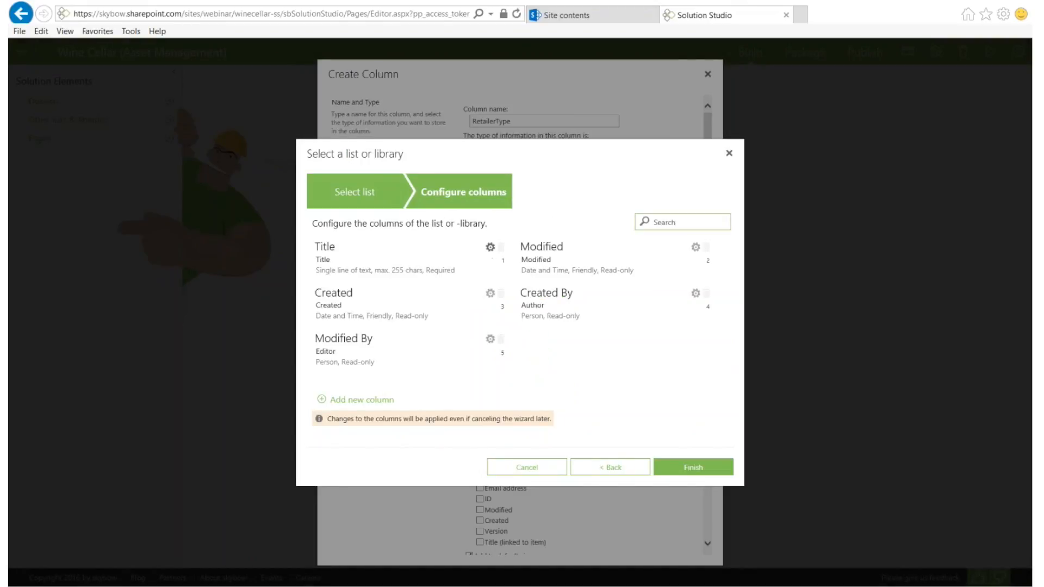
Rename the RetailerTypes Title column to Name and finish the list setup
click(490, 247)
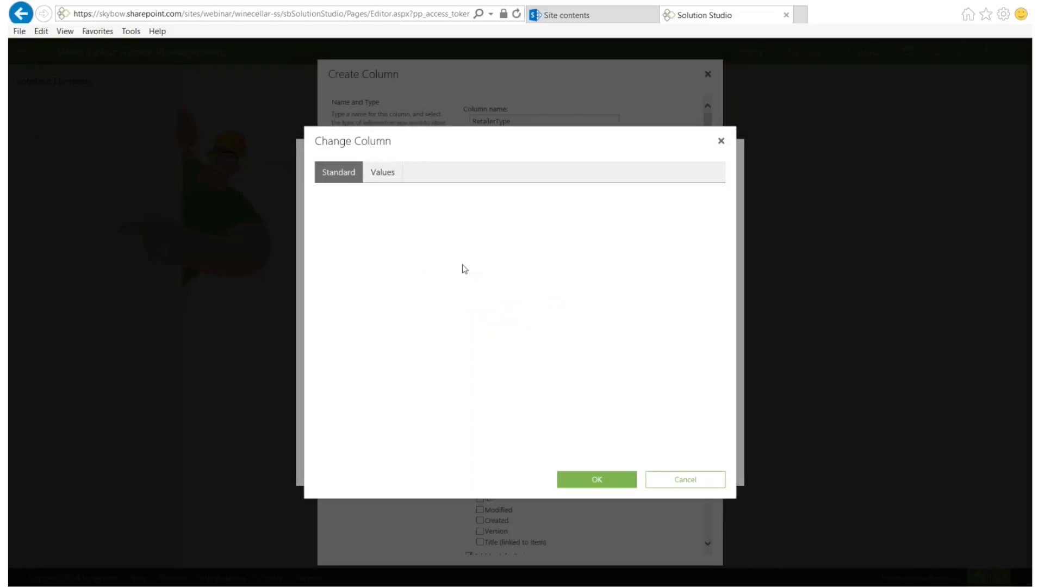
text(Name)
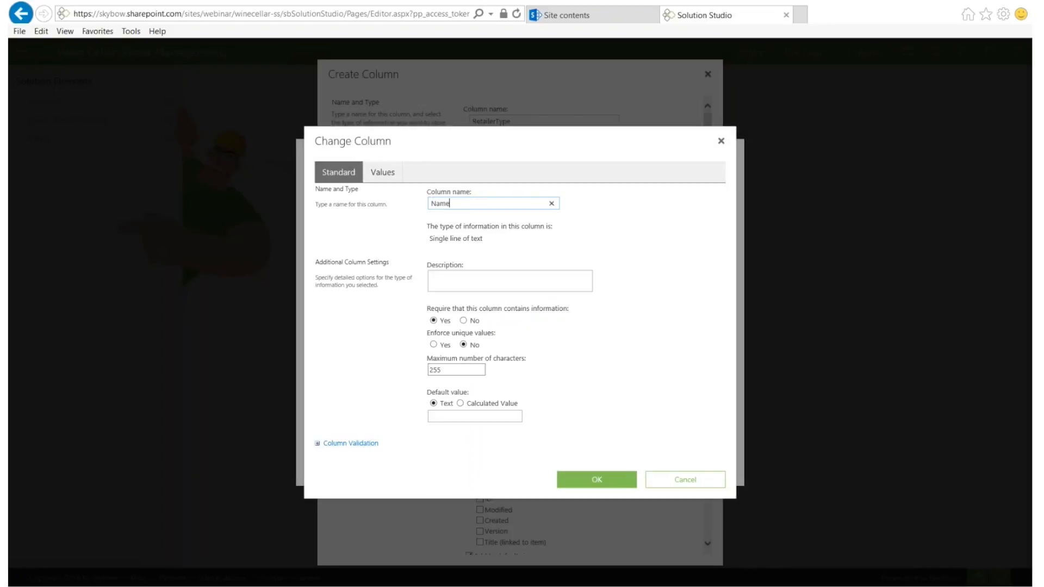
click(596, 479)
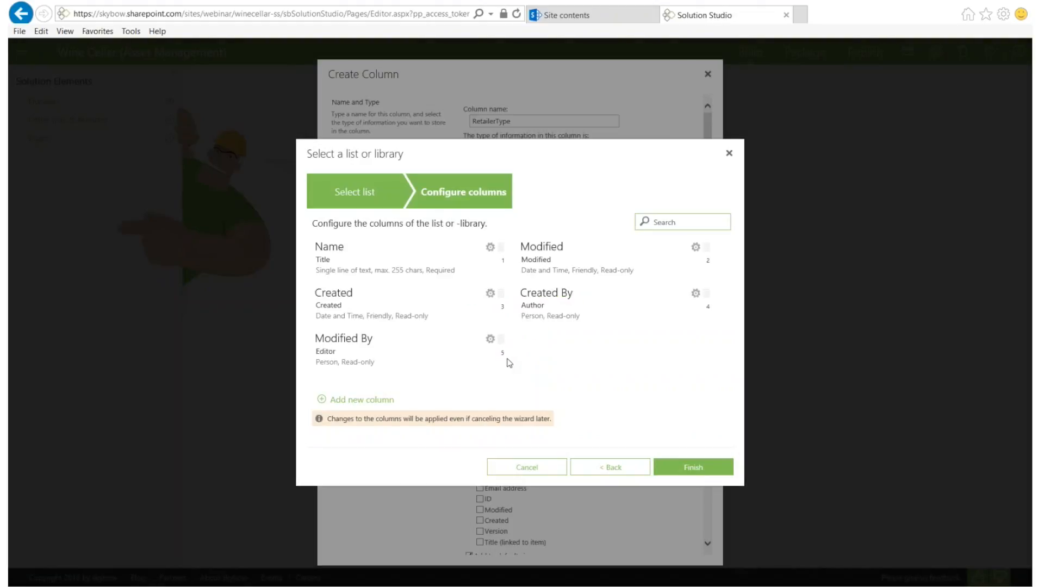
click(675, 468)
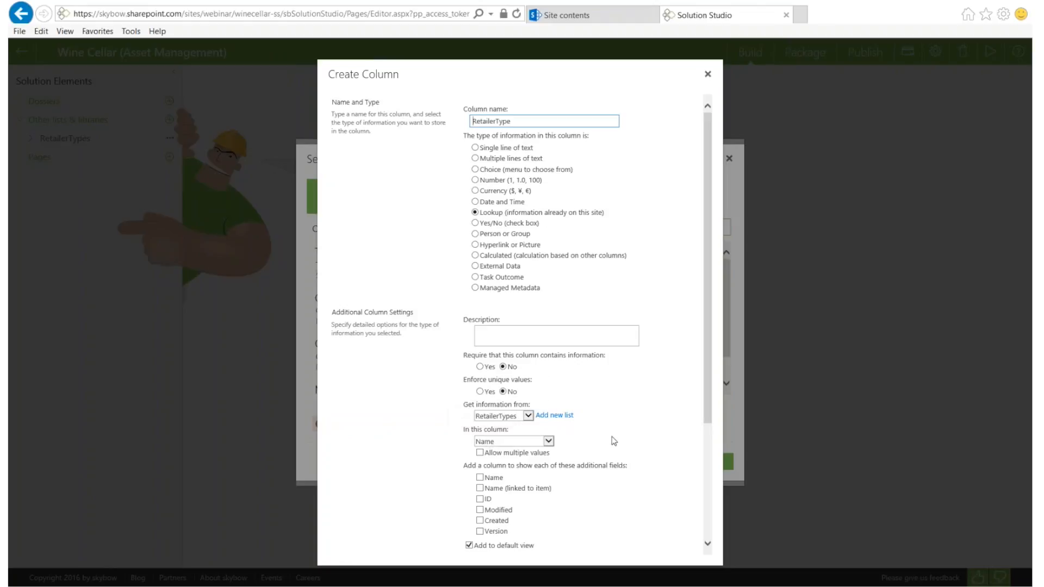
Save the RetailerType lookup column pulling Name from RetailerTypes
scroll(611, 441, down, 3)
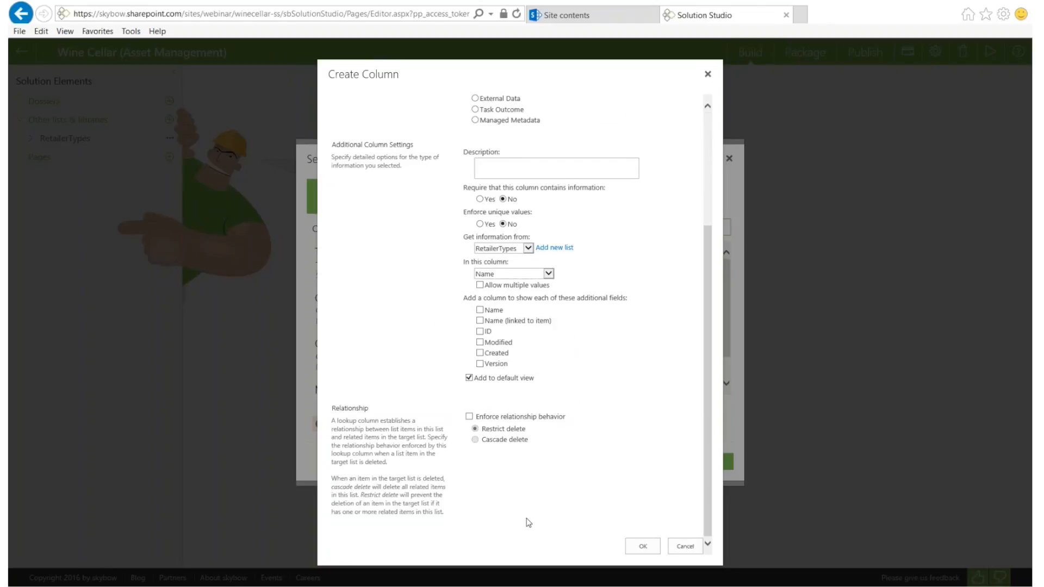
click(644, 547)
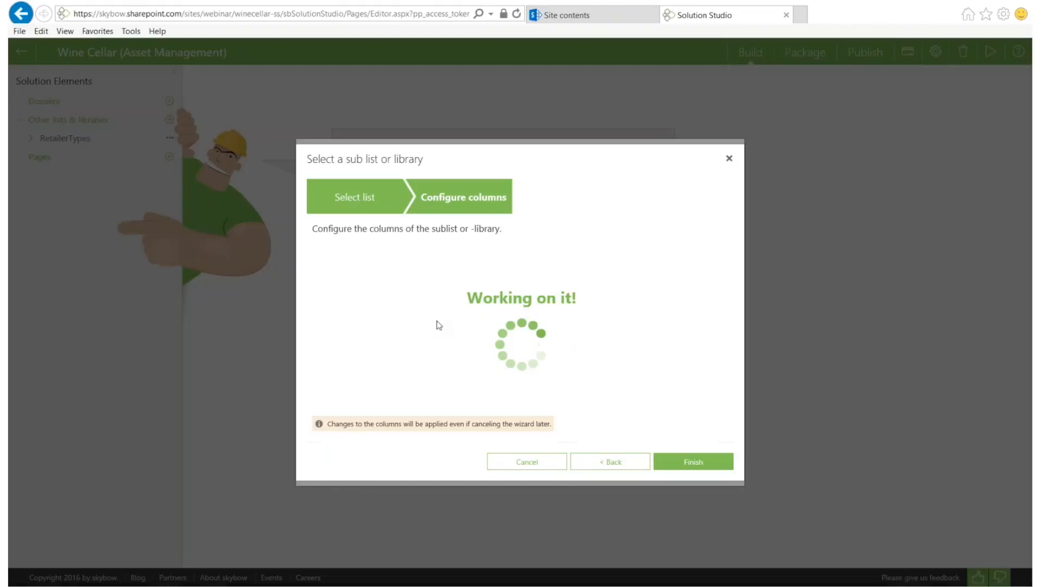
Finish the Retailers sublist columns, review the sub items, and launch Wines dossier generation
scroll(441, 311, down, 1)
scroll(441, 312, up, 1)
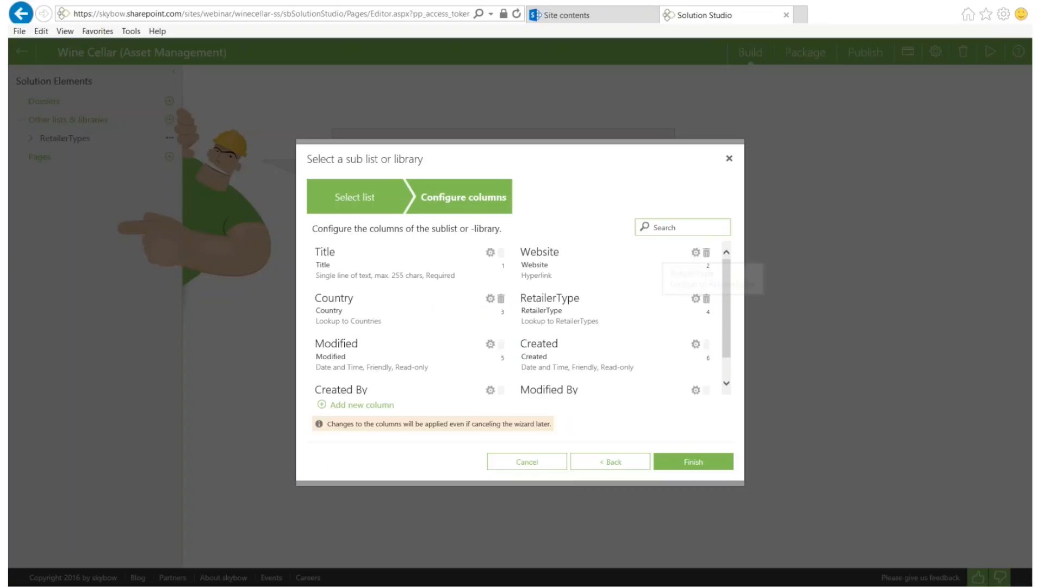
click(696, 462)
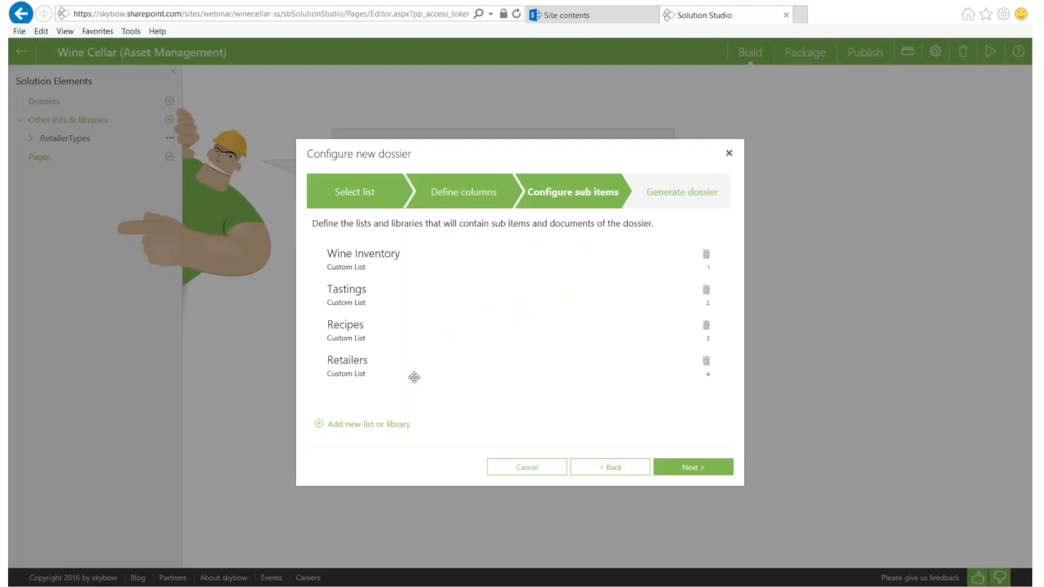
drag(345, 371, 434, 367)
click(682, 467)
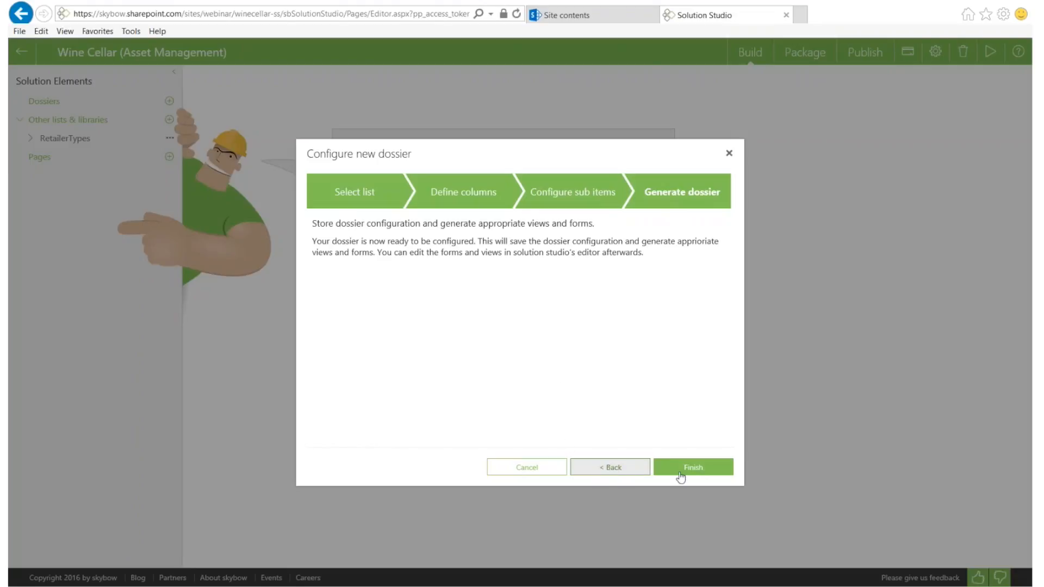
click(703, 468)
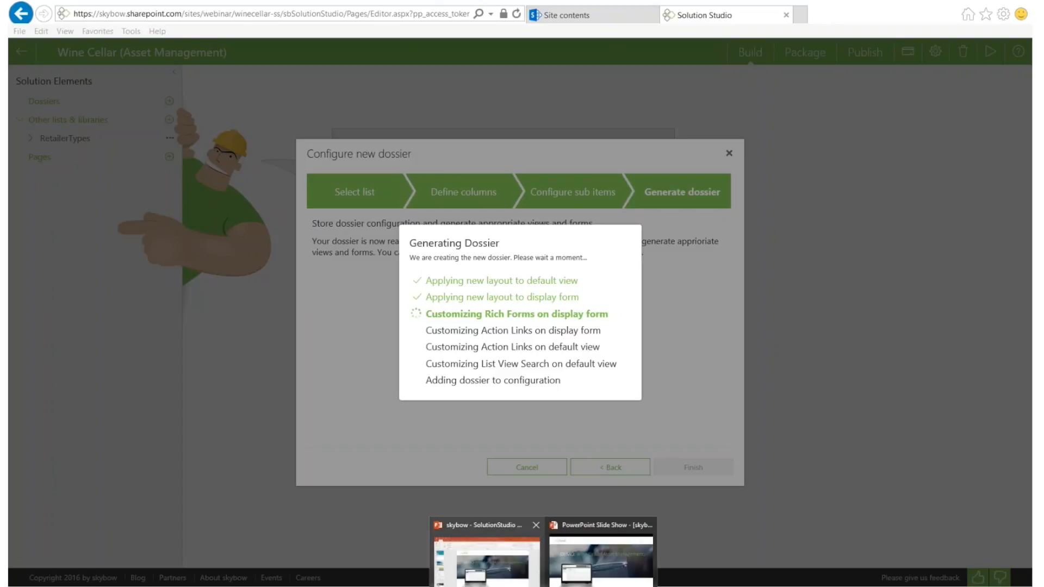
Switch to the PowerPoint slide showing a sample Wines dossier
click(569, 569)
Advance the slide show to the Wines screenshot slide, then return to Solution Studio
key(Right)
key(Right)
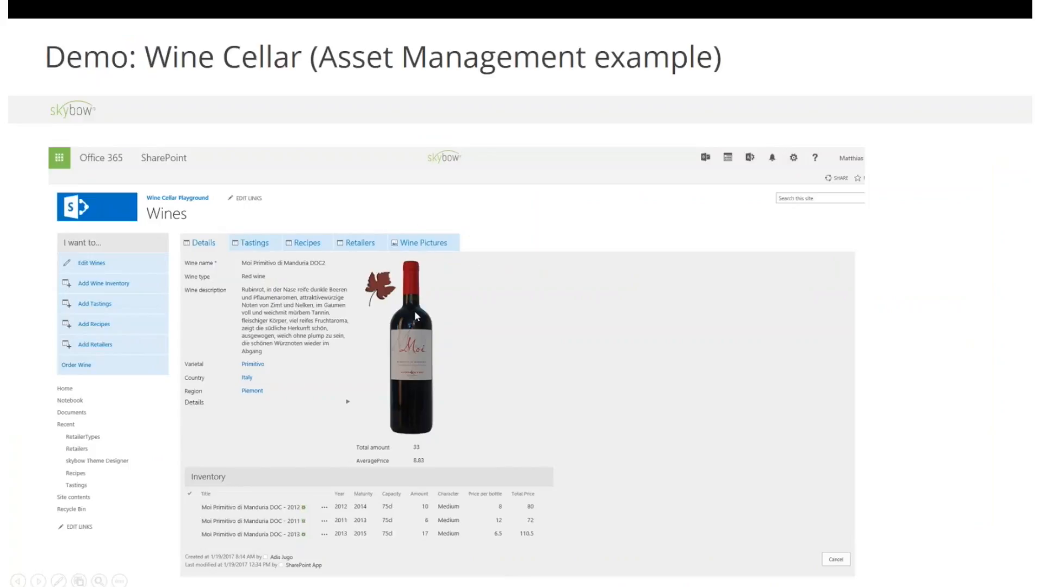
key(alt+Tab)
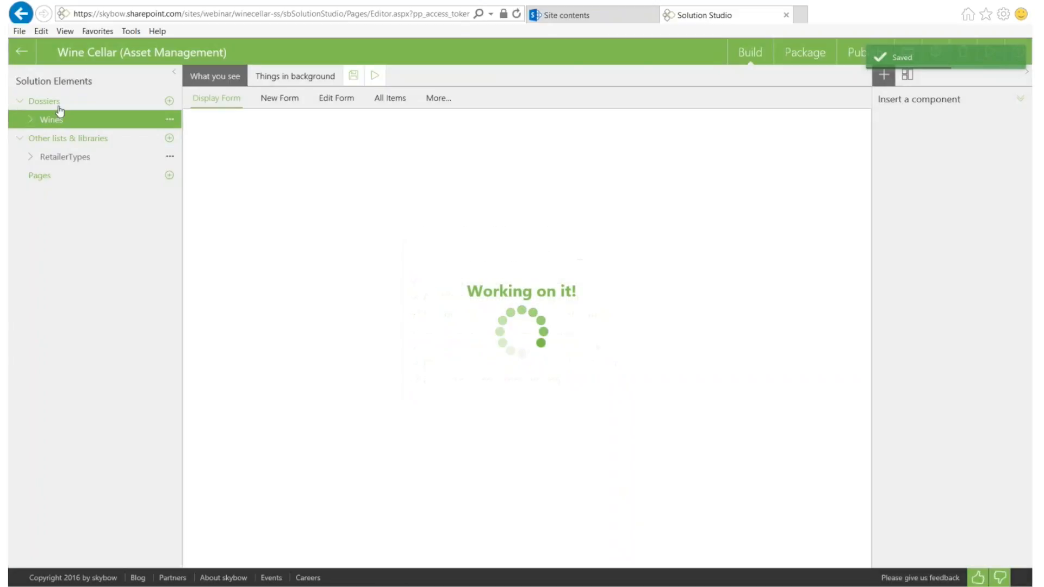
Expand the Wines dossier and its Sub items in Solution Elements, then open the All Items view
drag(17, 81, 95, 82)
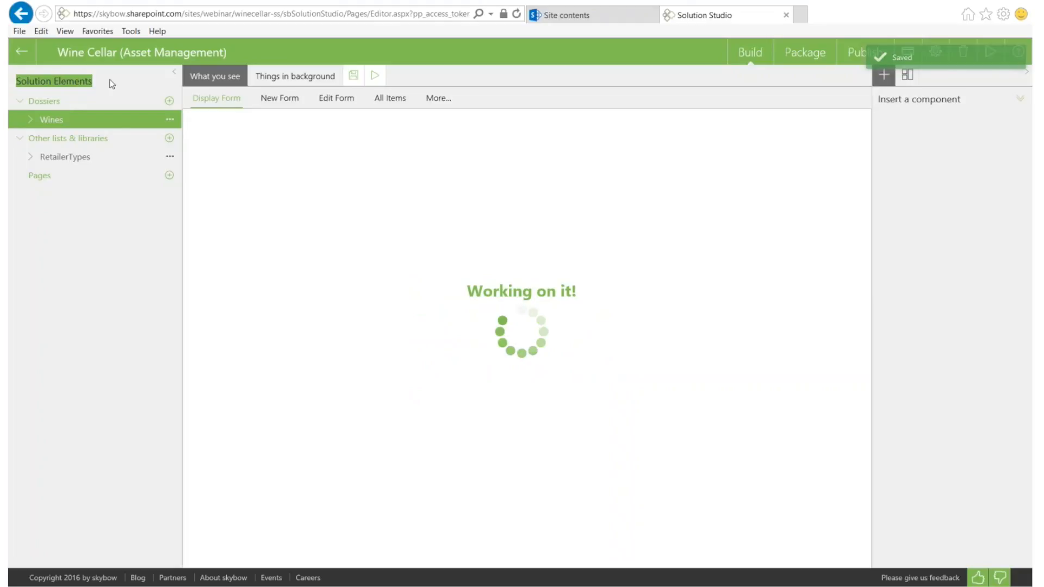
click(63, 161)
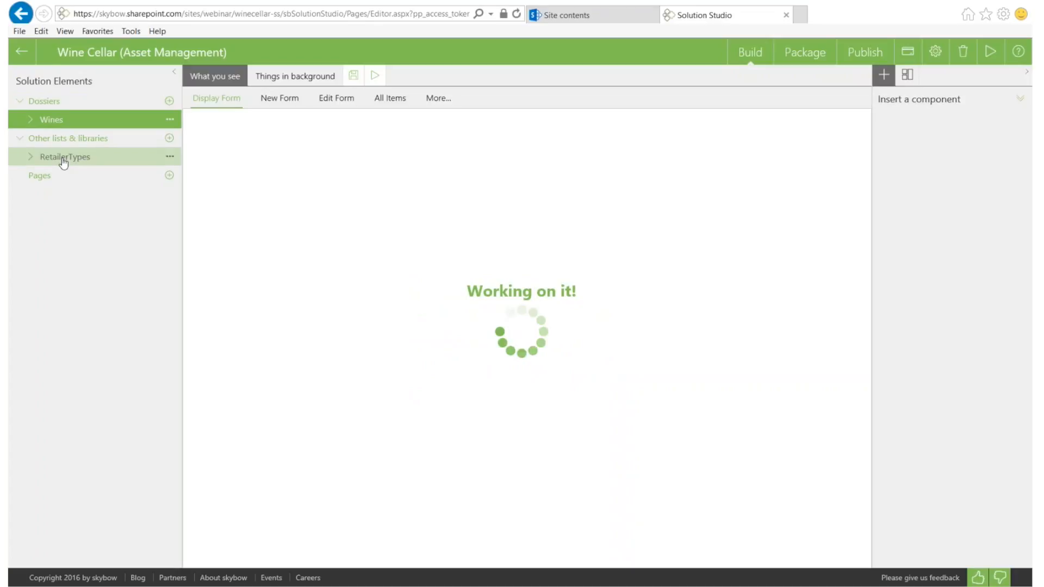
click(30, 120)
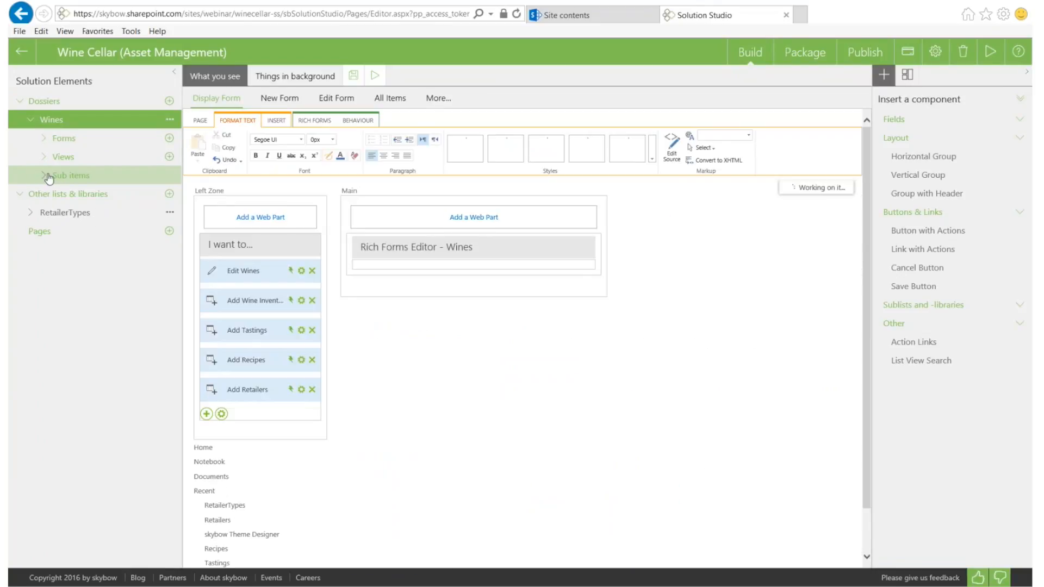
click(45, 177)
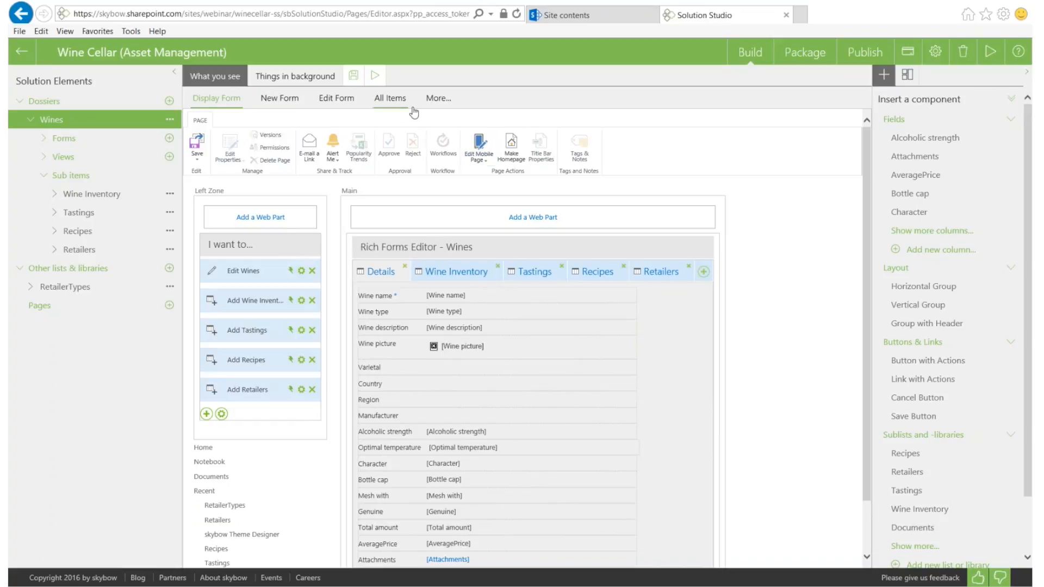
click(396, 100)
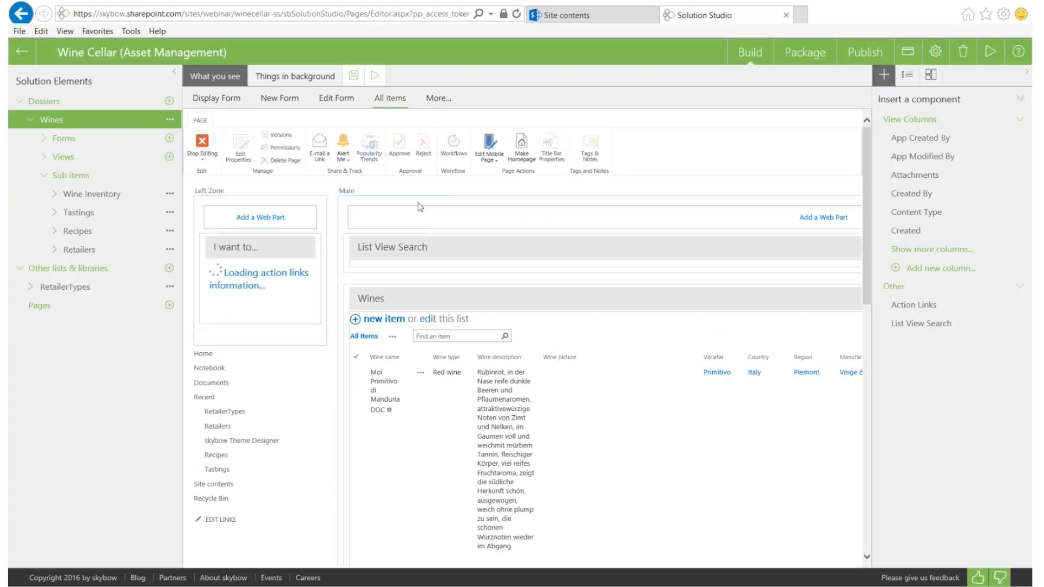
Make the Wines All Items page the site's home page and start a live test
click(521, 146)
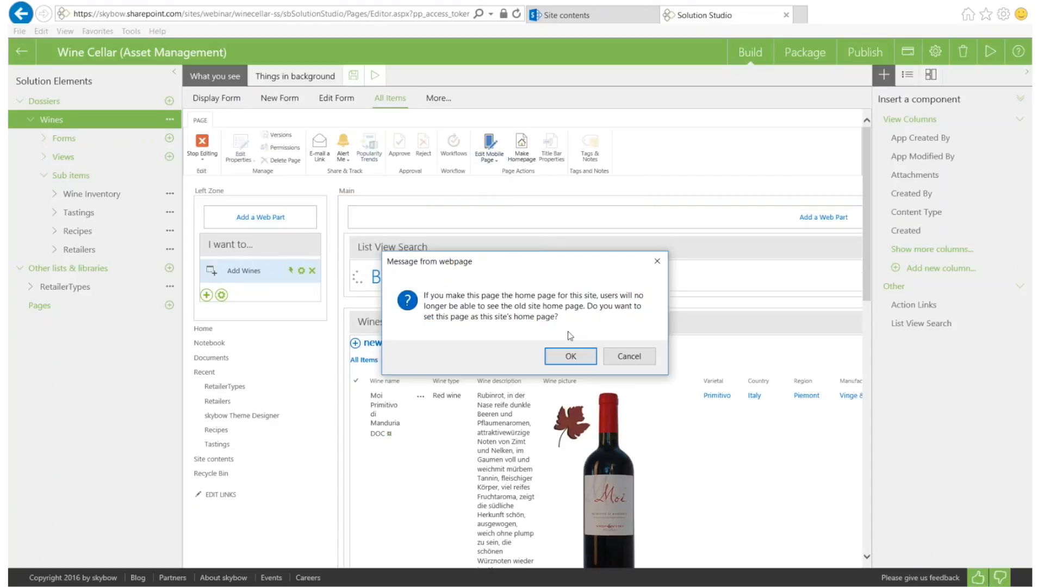
click(569, 356)
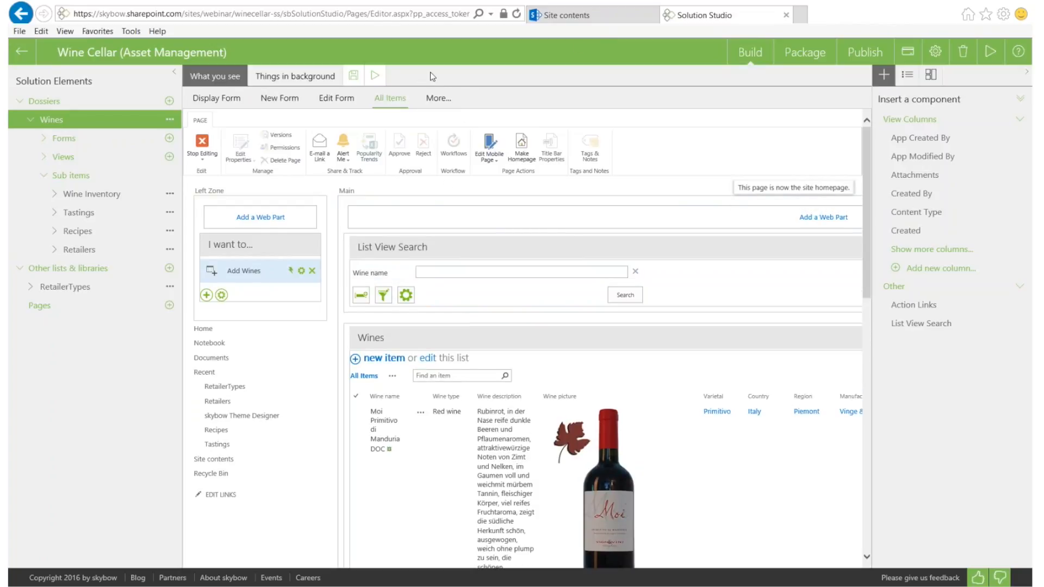
click(375, 78)
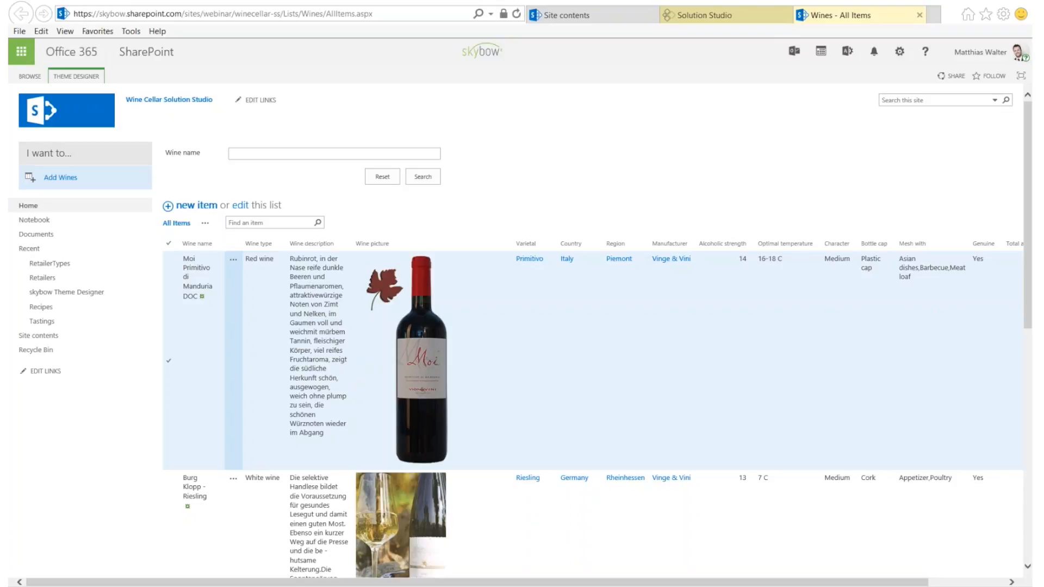
Search the Wines list for the wine name 'primitivo'
drag(33, 150, 121, 172)
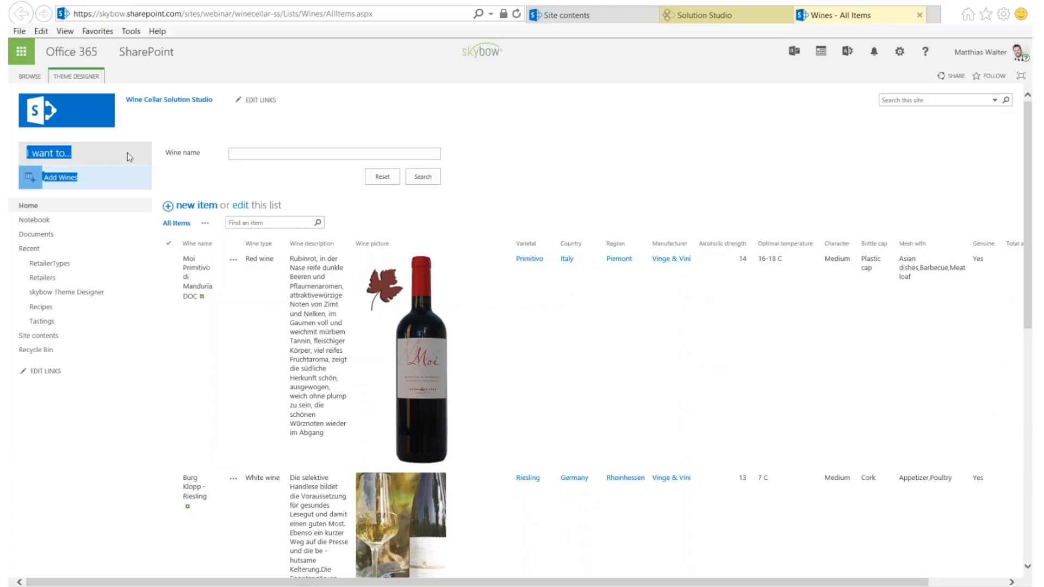
click(126, 153)
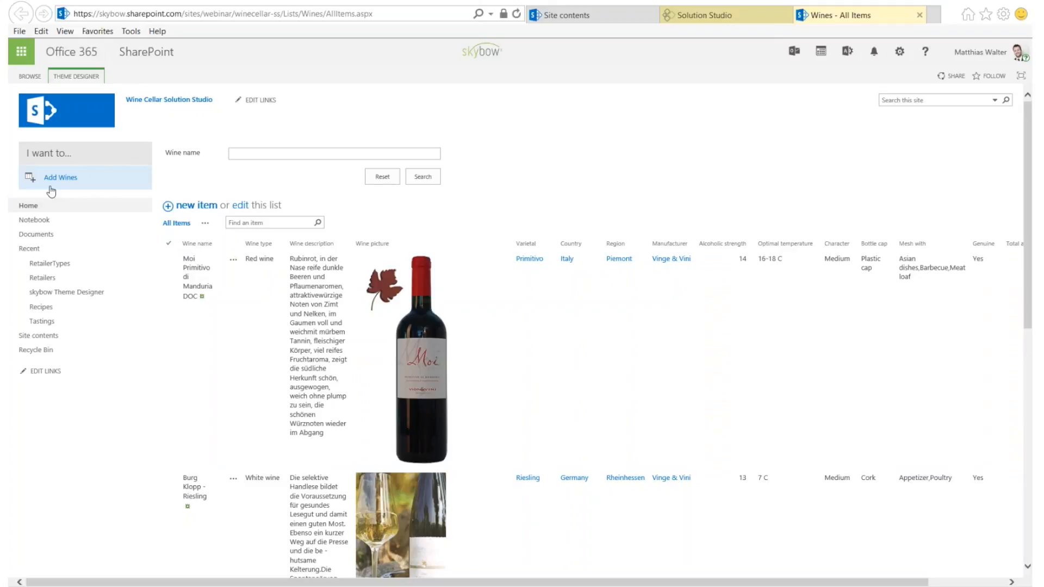
drag(168, 151, 246, 150)
click(280, 151)
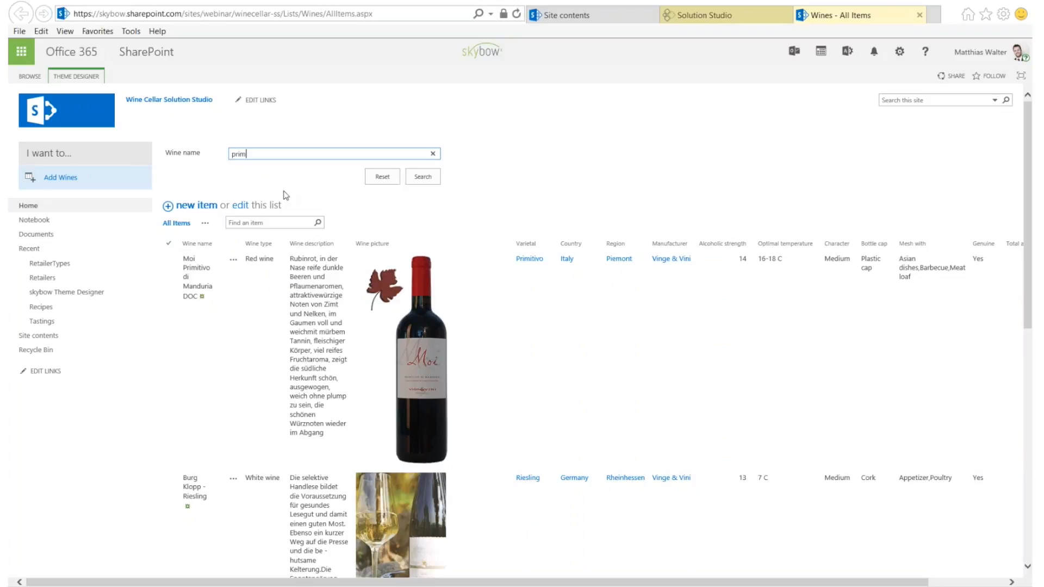
key(Return)
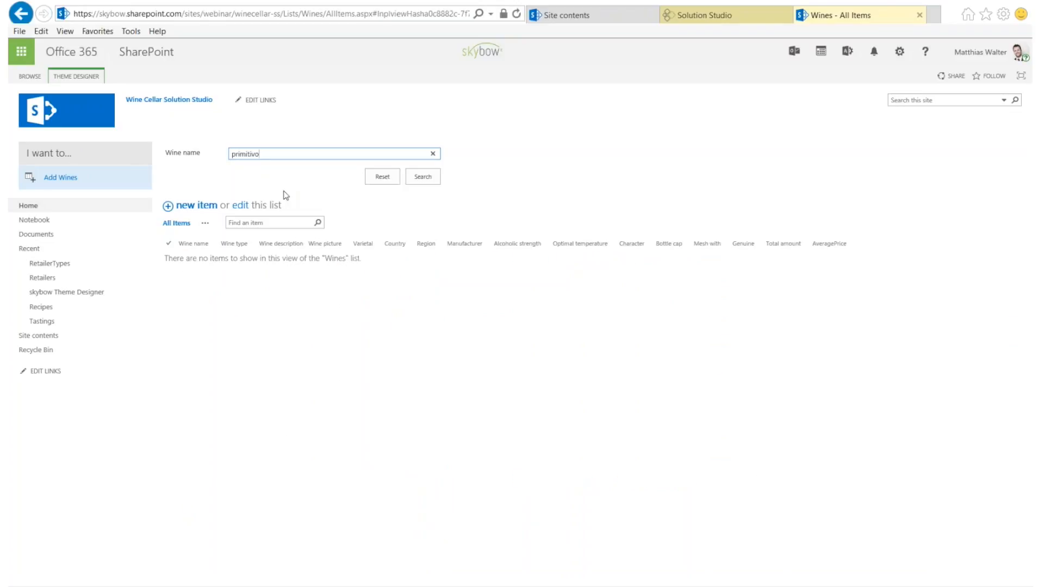
Empty the Wine name search box so all wines are listed again
drag(270, 154, 226, 155)
text(prim)
double_click(240, 152)
key(BackSpace)
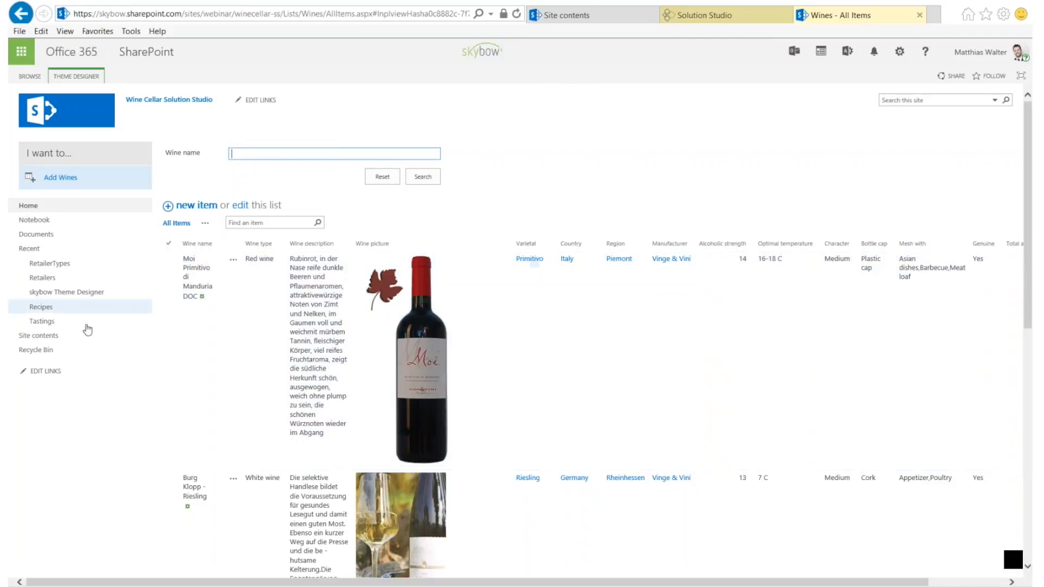
Open Moi Primitivo di Manduria DOC, review its Wine Inventory, Tastings and Recipes, then return to Details
click(194, 271)
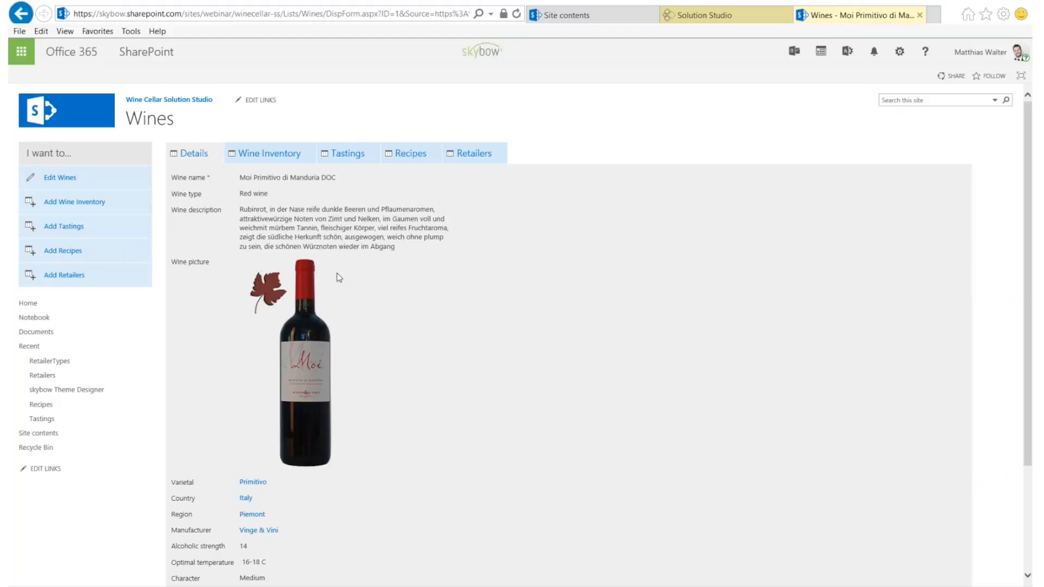
click(280, 158)
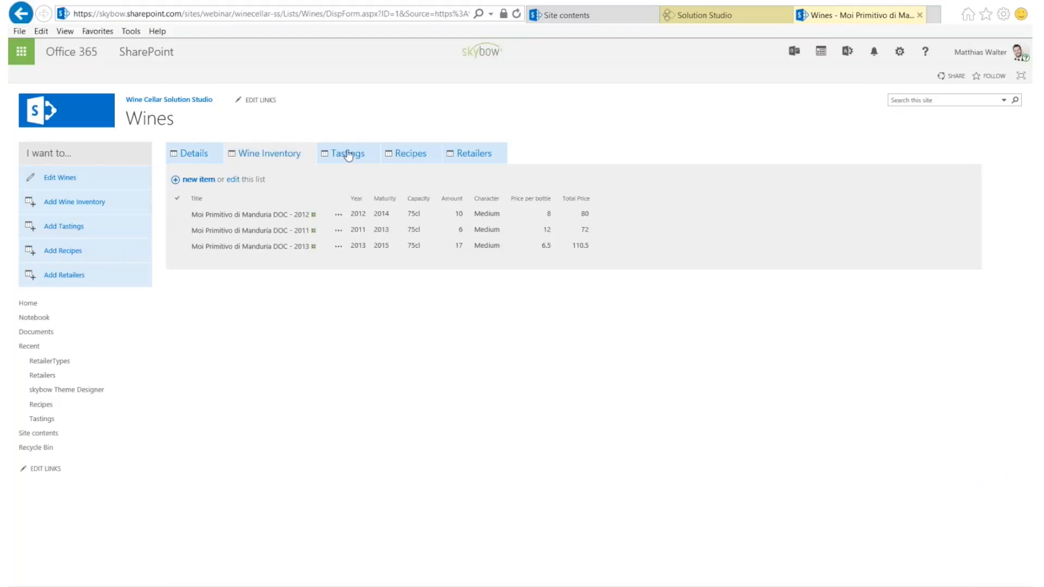
click(345, 154)
click(411, 156)
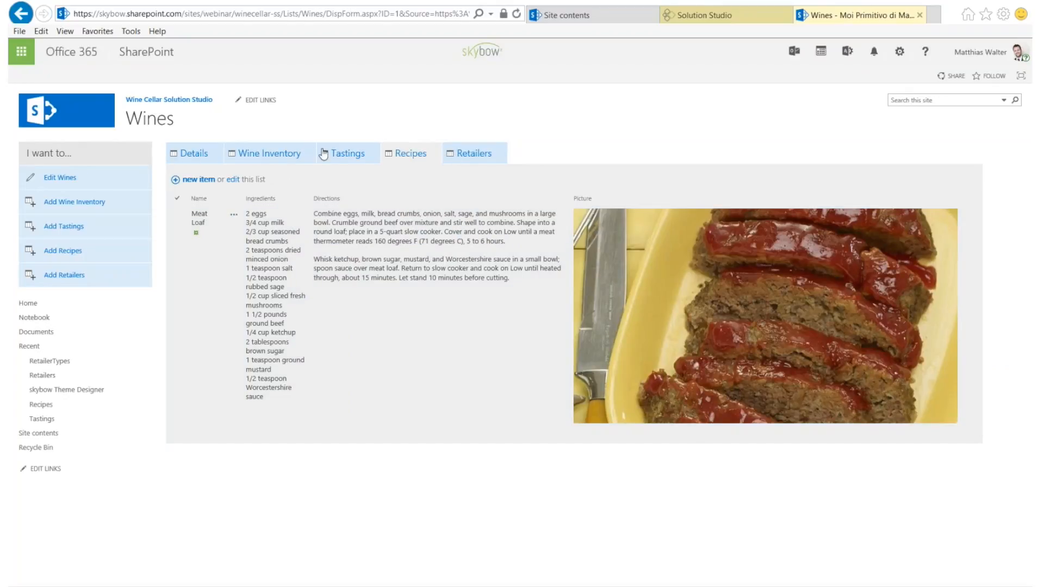
click(191, 156)
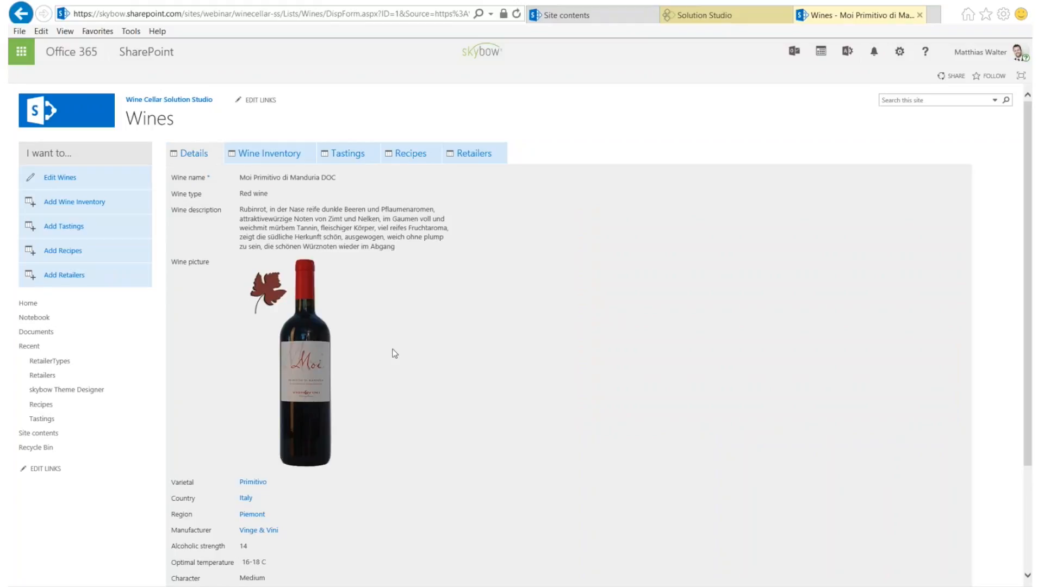
scroll(395, 354, down, 3)
scroll(395, 353, up, 3)
Start a new Wine Inventory entry, look over the Wine dropdown choices, then cancel without saving
click(80, 204)
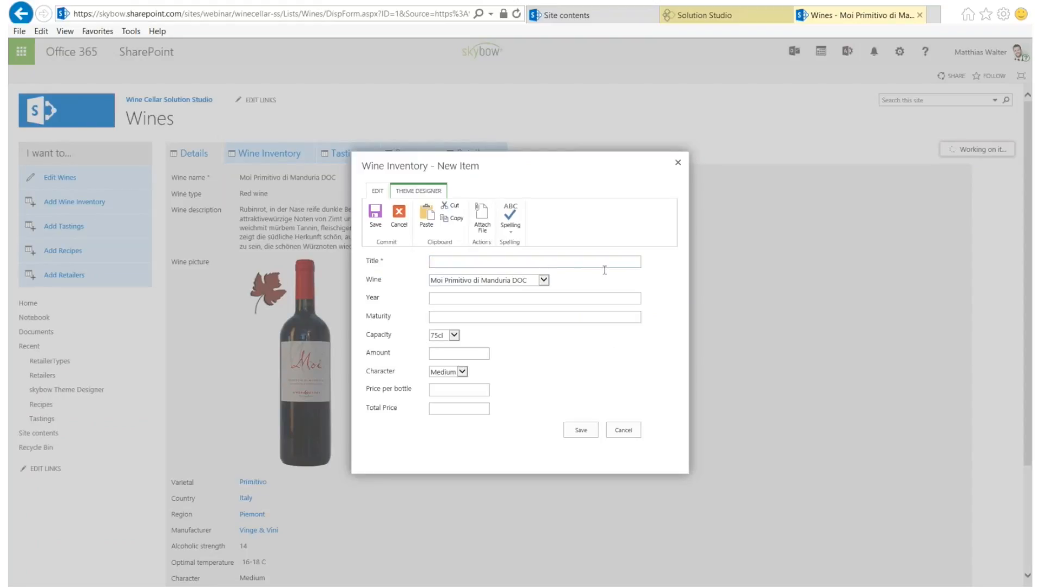
drag(580, 280, 388, 282)
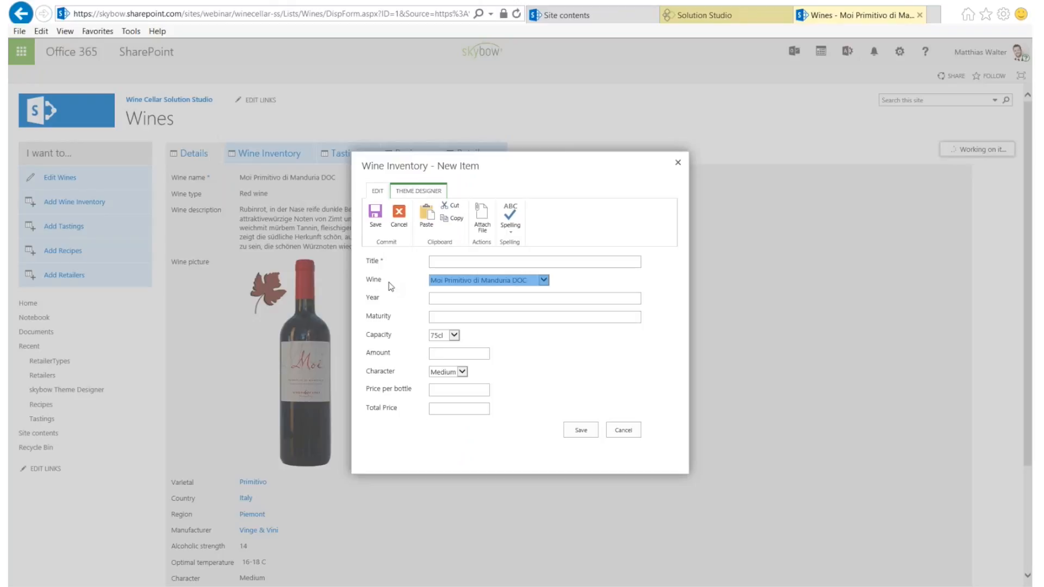
click(569, 282)
click(501, 281)
click(388, 285)
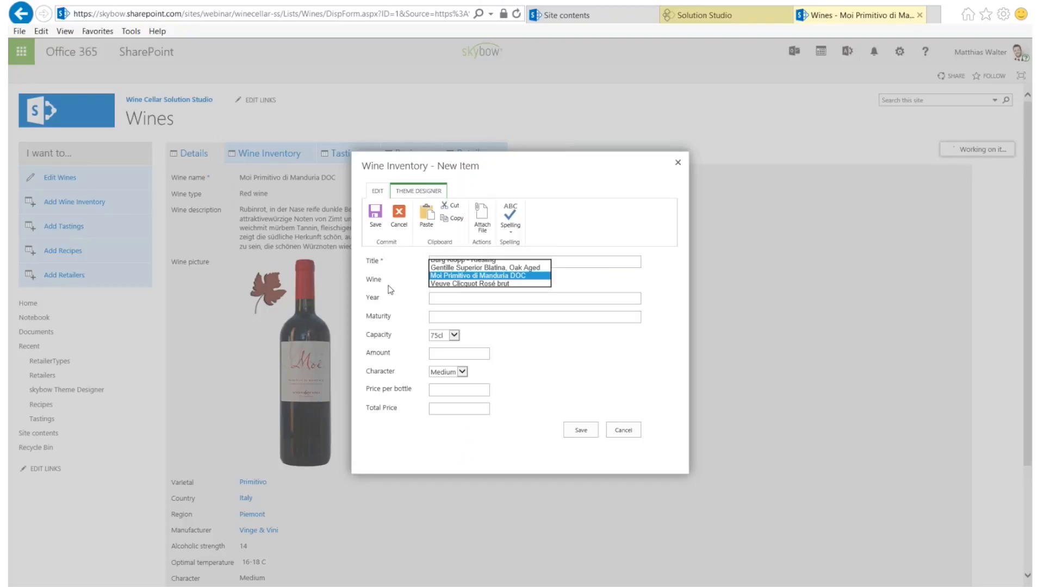
click(625, 431)
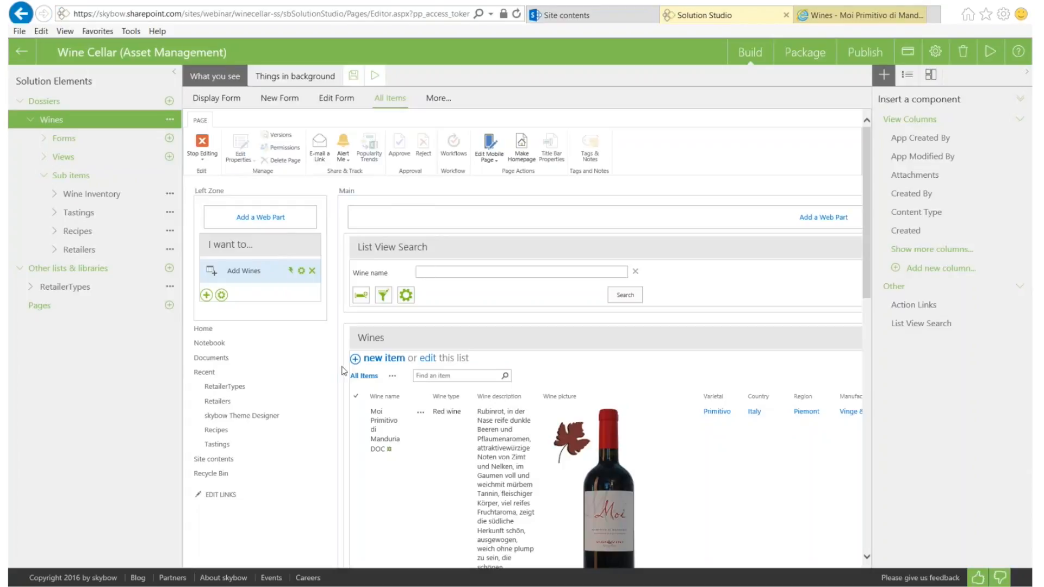
click(819, 20)
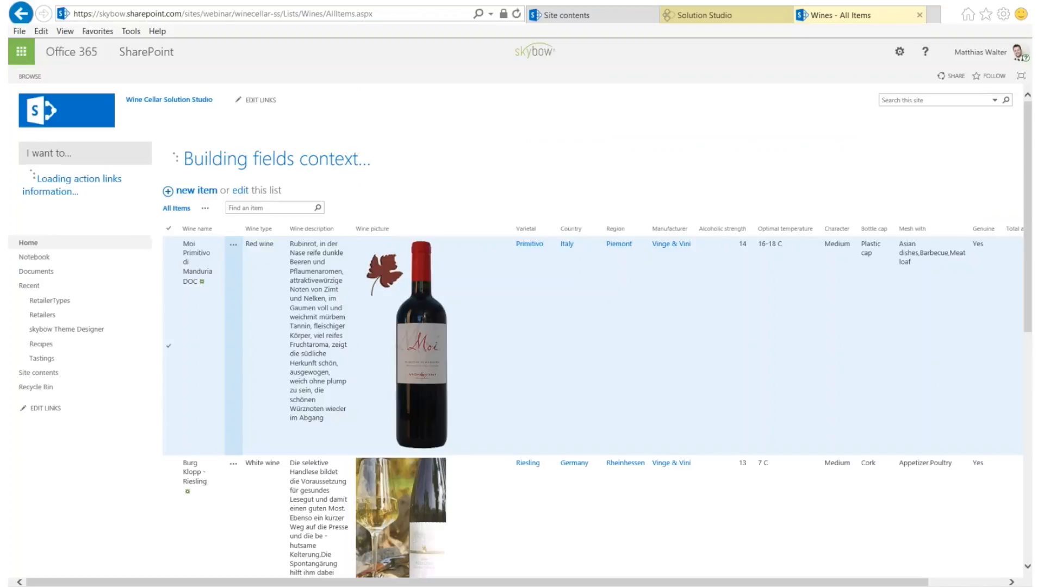
scroll(739, 571, right, 3)
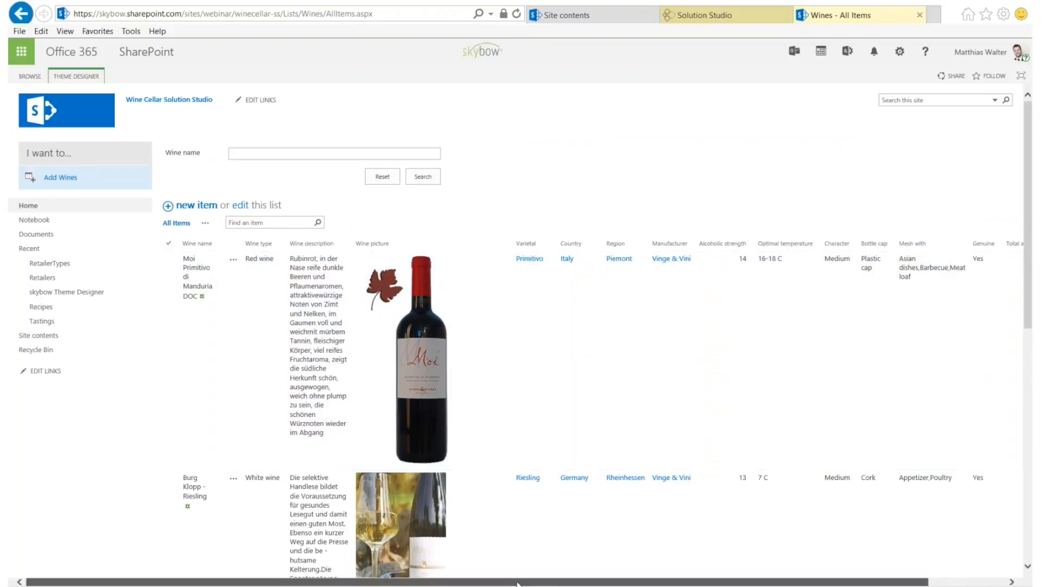
drag(738, 567, 398, 550)
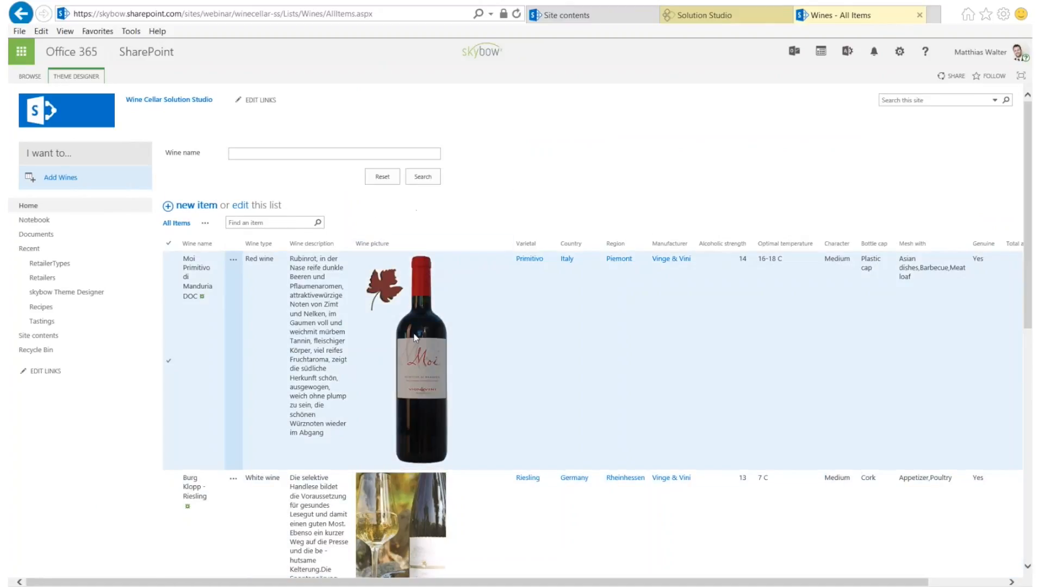
click(723, 17)
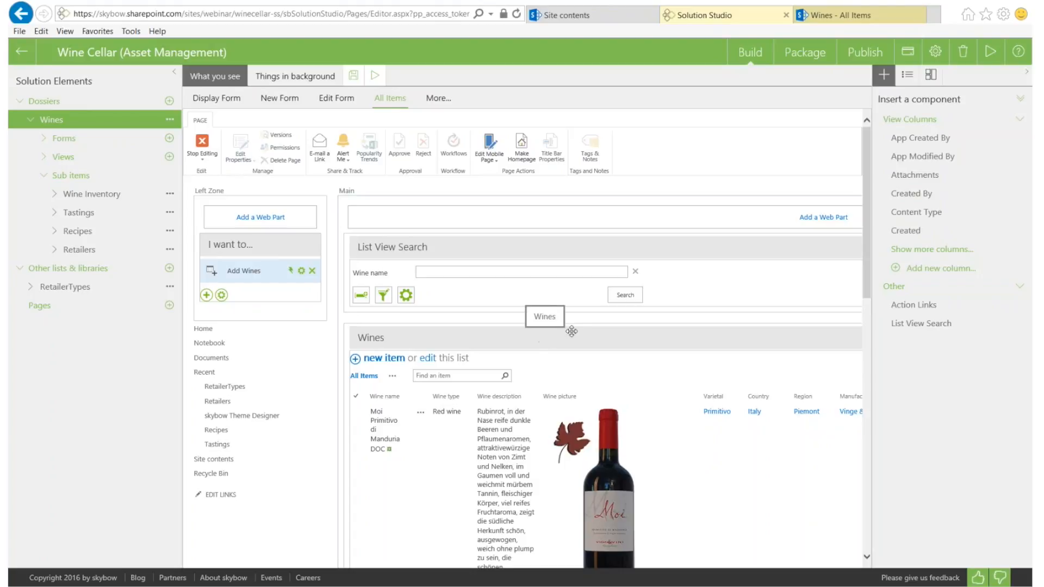
Hide description, picture, manufacturer, temperature, character, bottle cap, Mesh with and Genuine columns, then apply
click(906, 74)
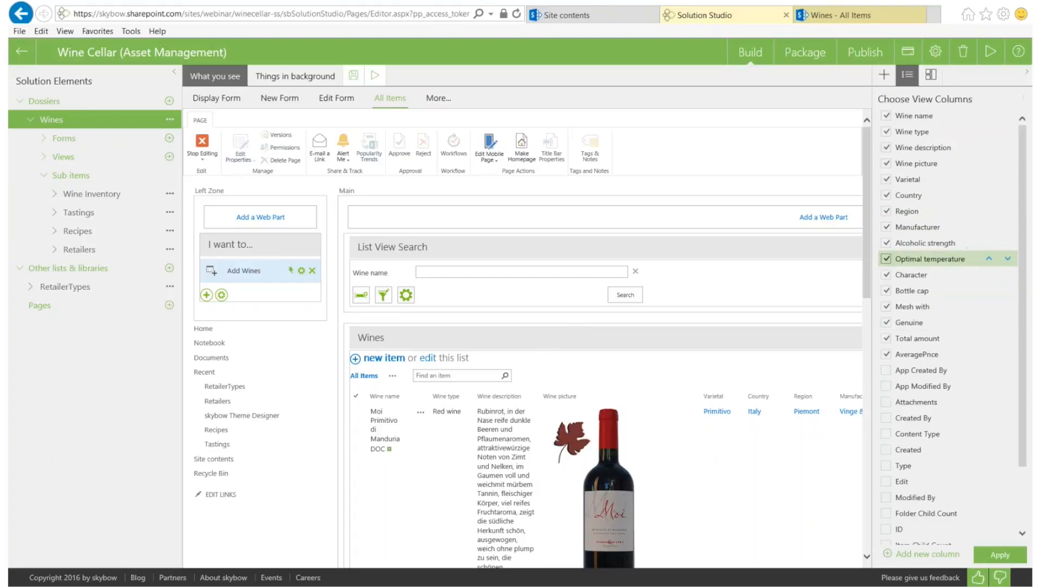
click(886, 354)
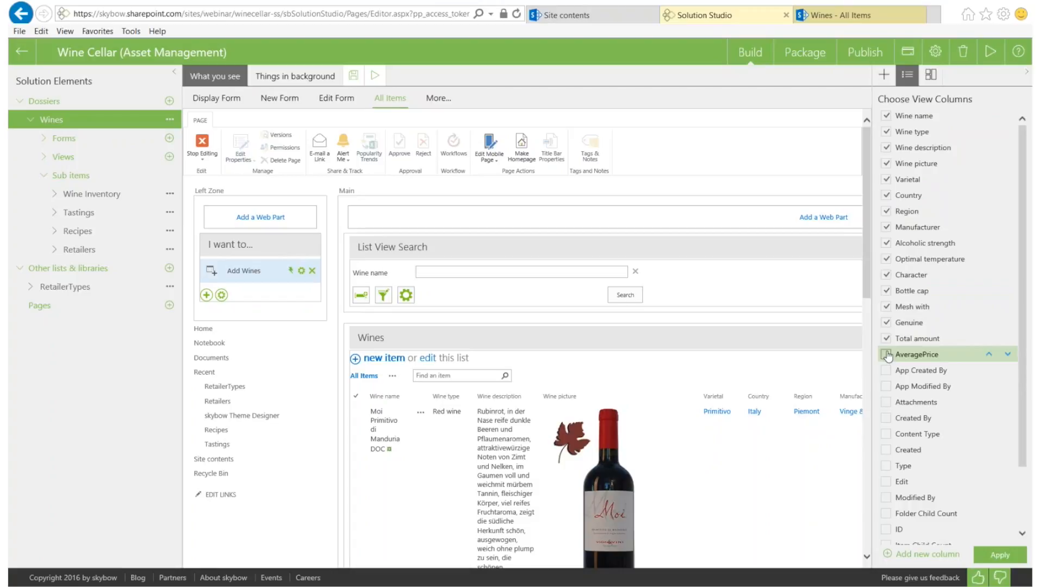
click(886, 323)
click(886, 307)
click(886, 291)
click(886, 275)
click(886, 258)
click(886, 227)
click(886, 195)
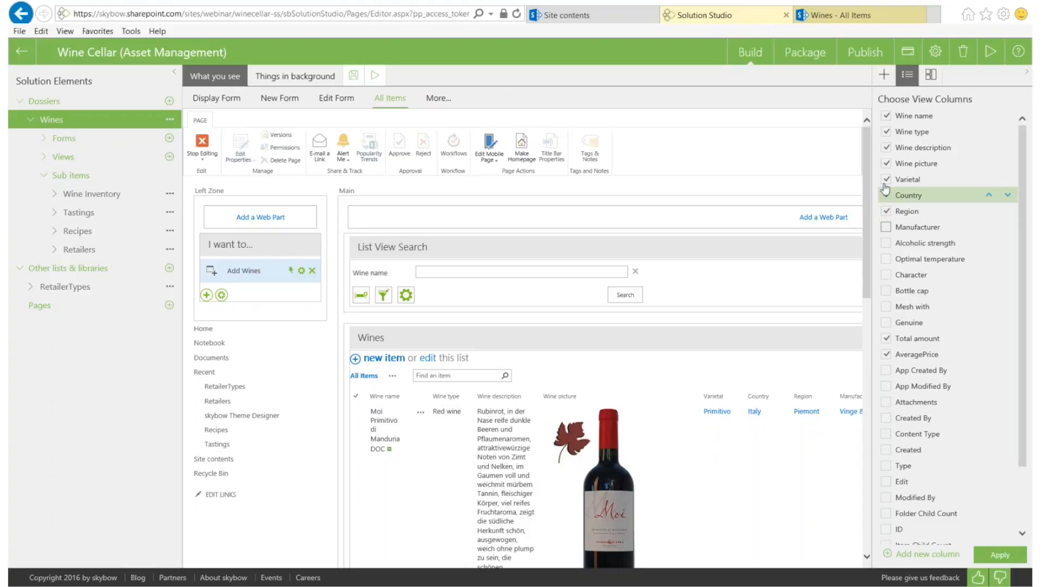
click(886, 147)
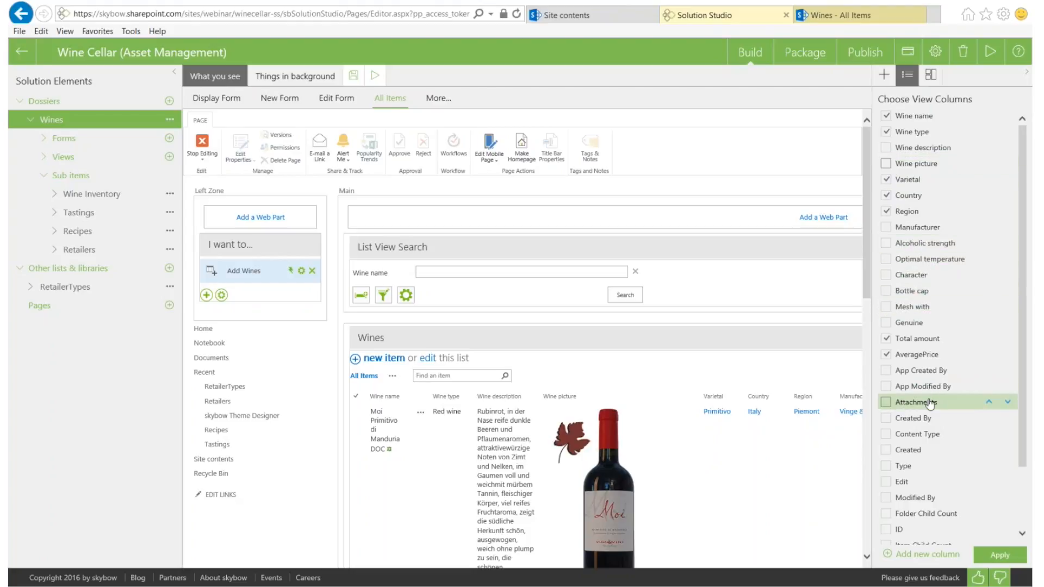
scroll(956, 435, down, 3)
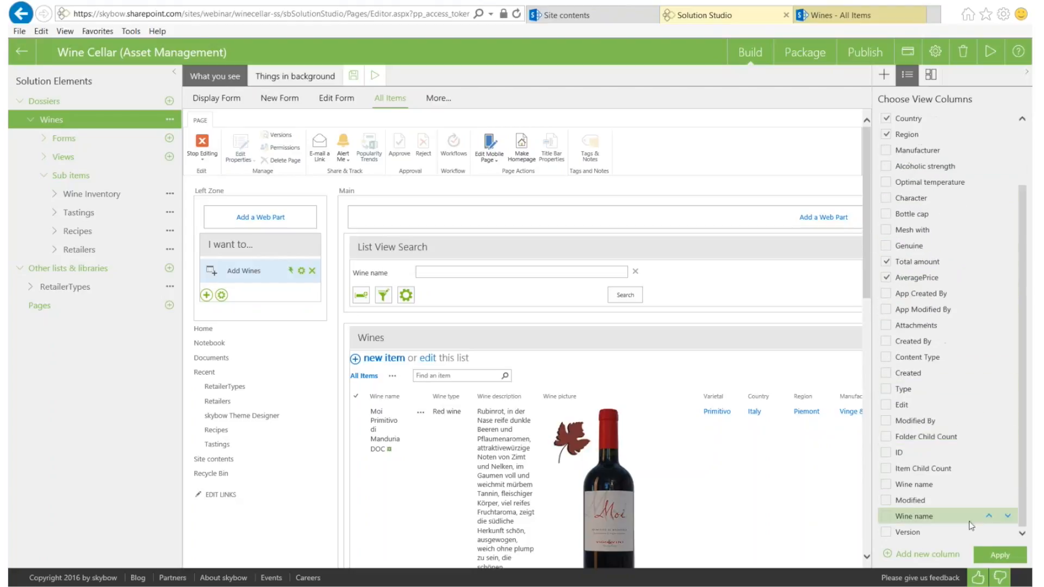
click(997, 556)
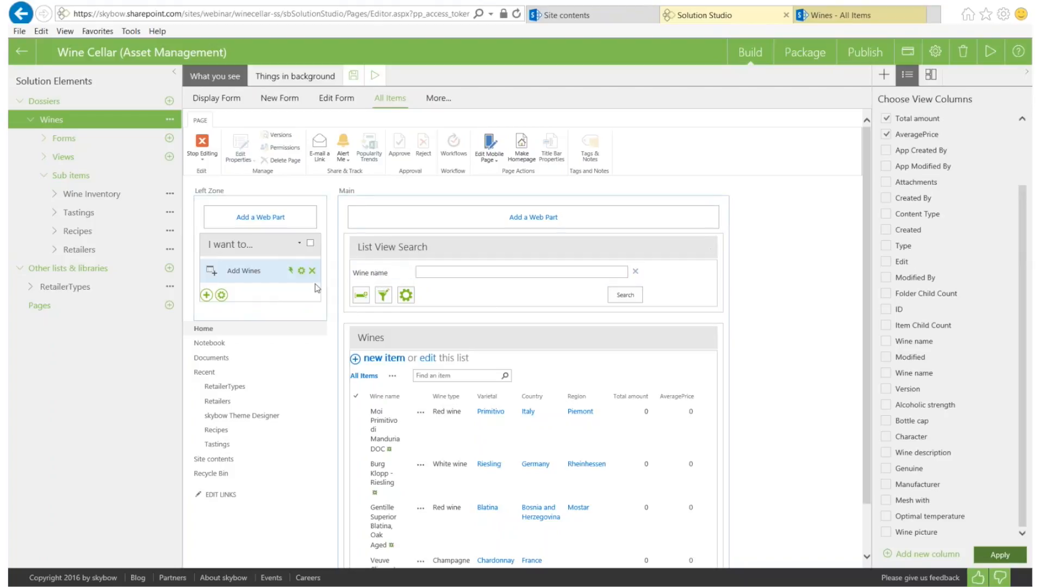
scroll(385, 303, down, 1)
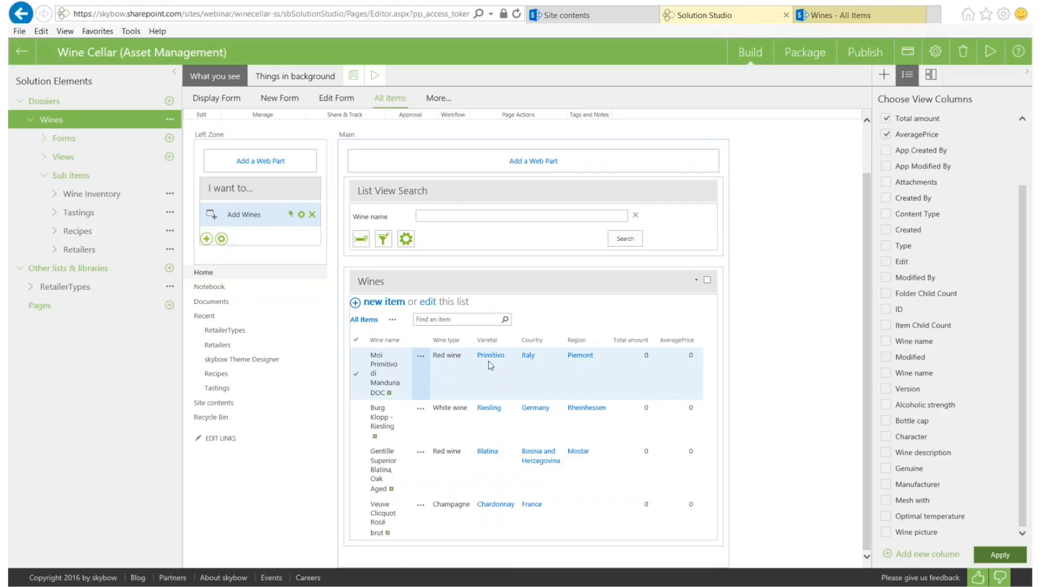
Add Wine type and Country as List View Search fields and open the search's Query Editor
click(364, 241)
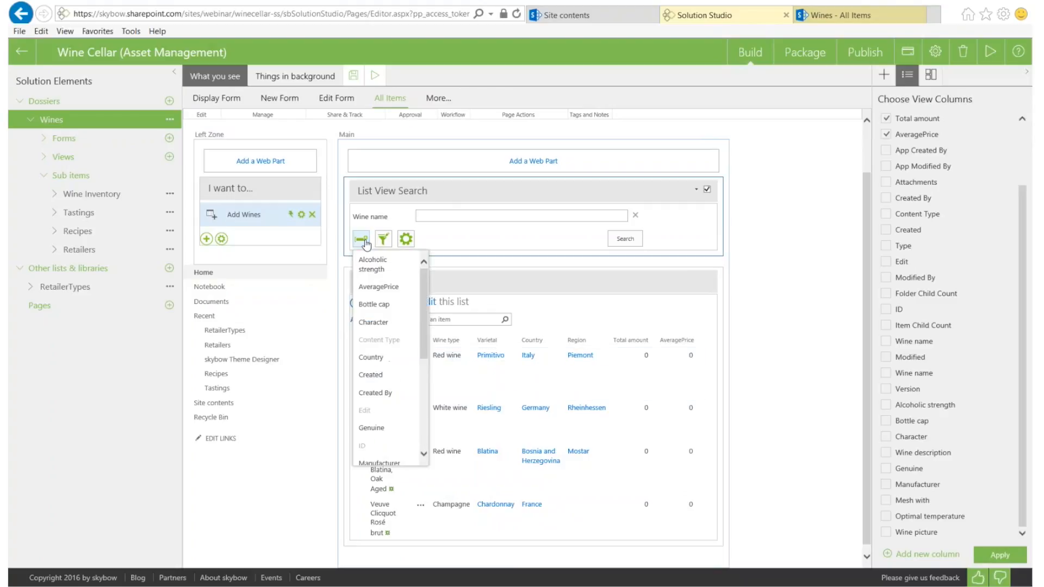
scroll(375, 298, down, 1)
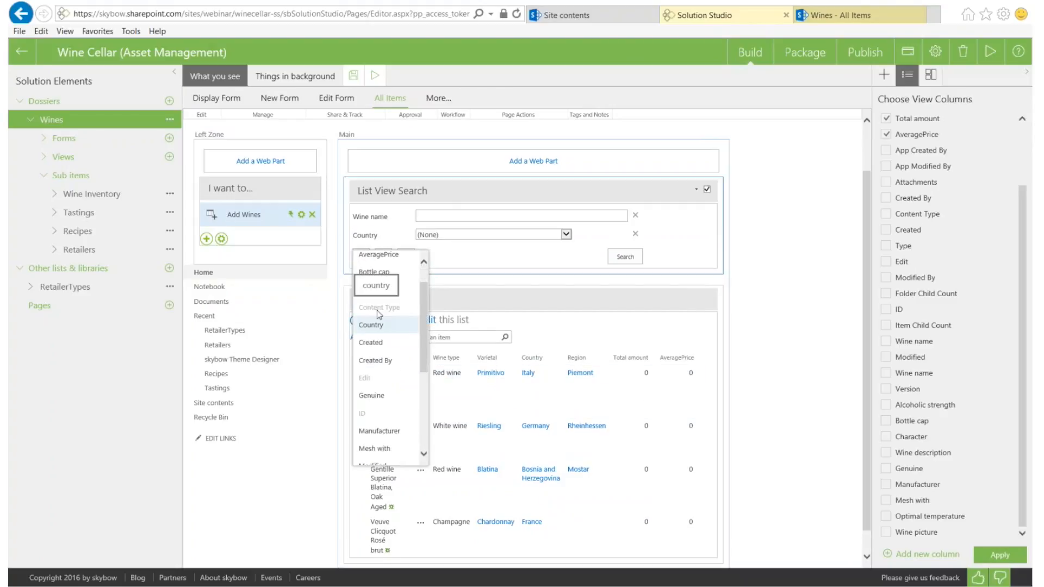
scroll(379, 315, down, 5)
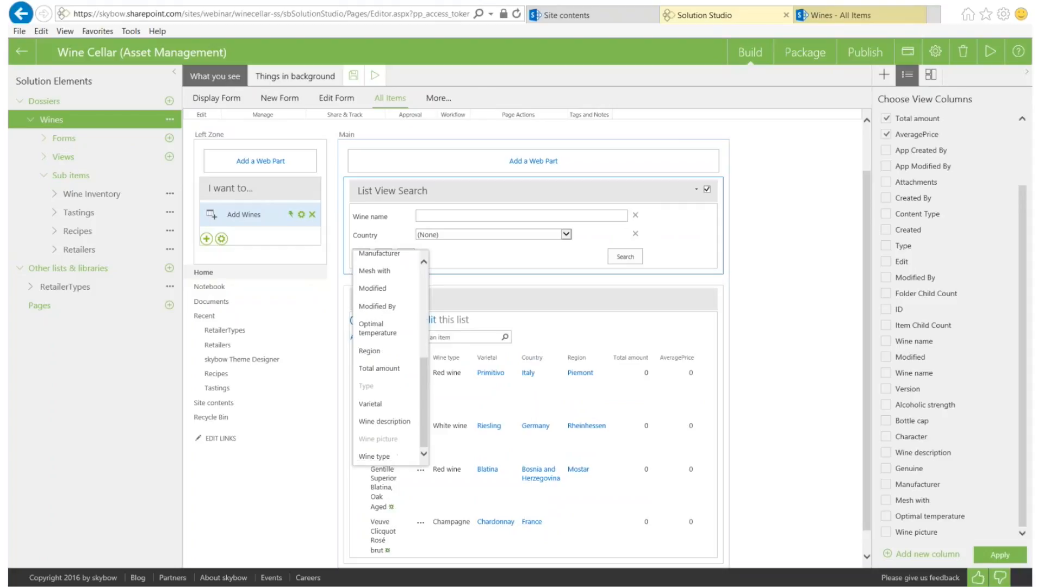
scroll(379, 314, up, 1)
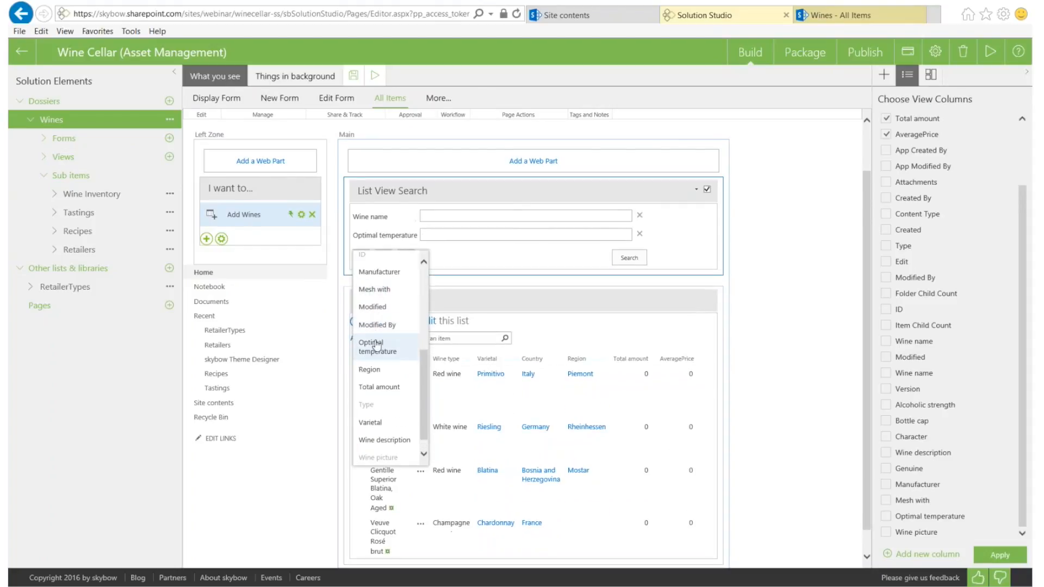
scroll(379, 451, down, 1)
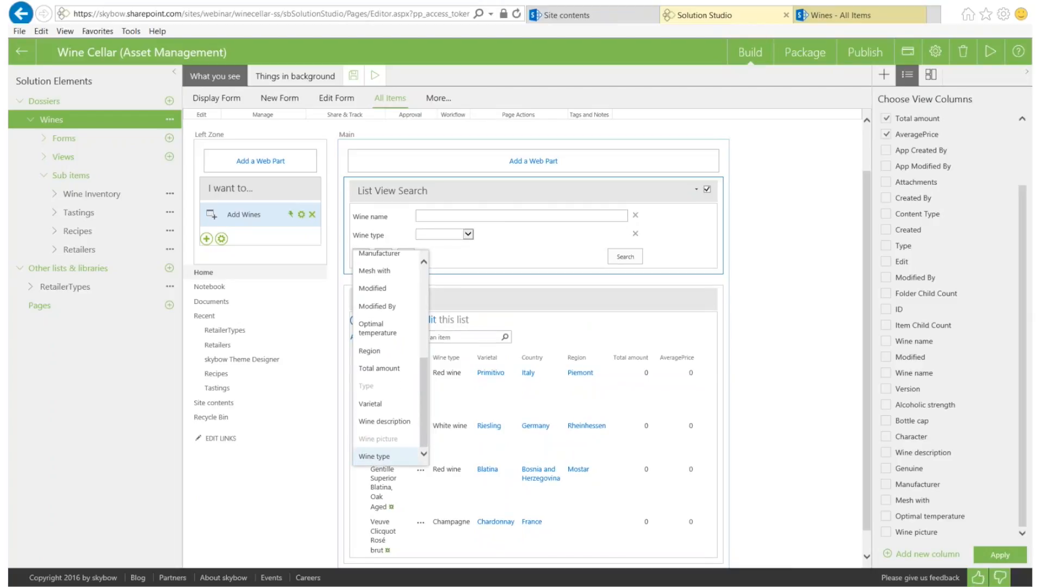
click(374, 456)
click(362, 259)
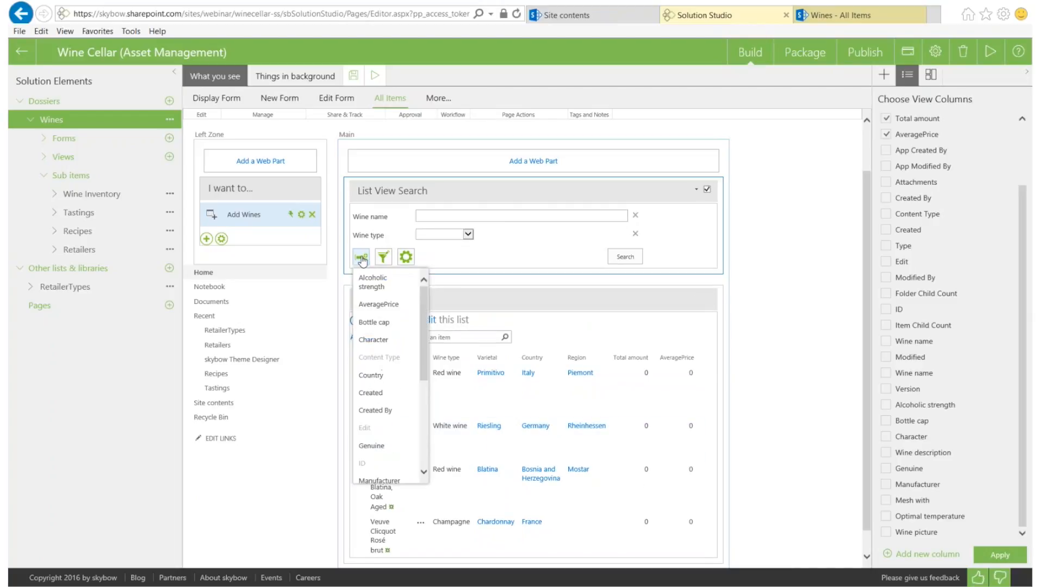
click(371, 375)
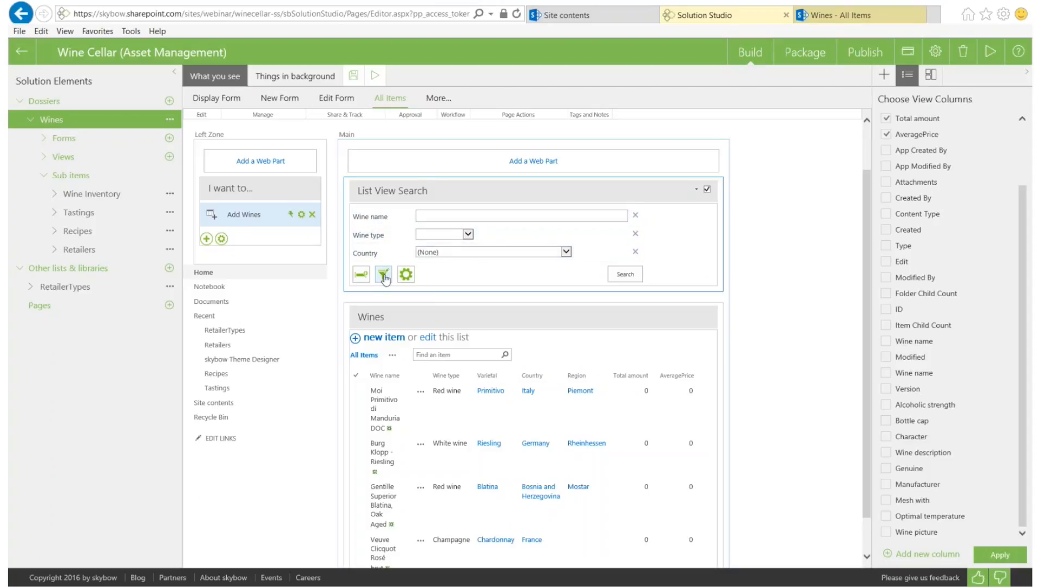
click(384, 276)
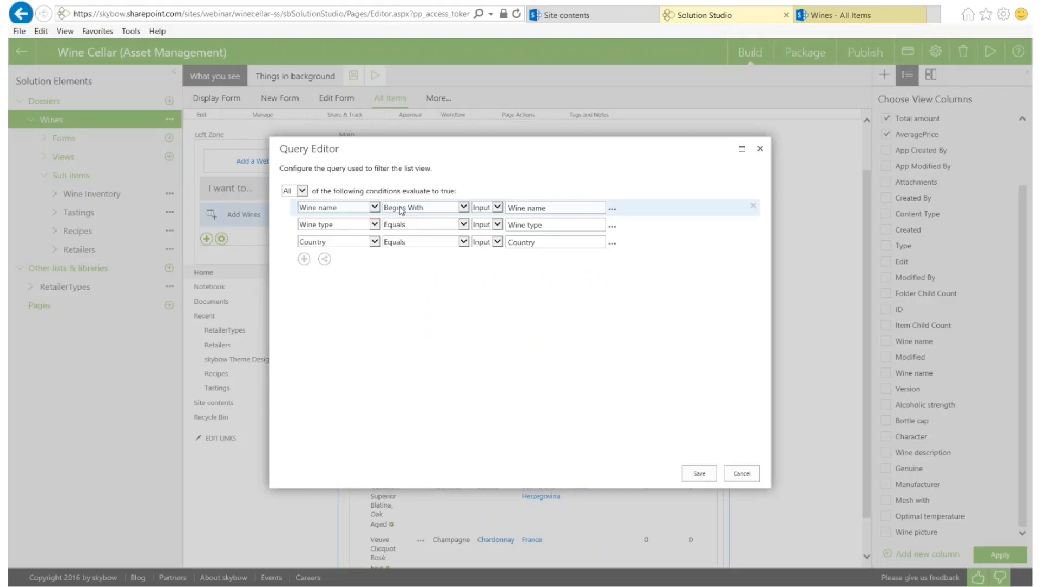
Set the Wine name filter to Contains, relabel it 'Wine name contains', and save the query
click(401, 208)
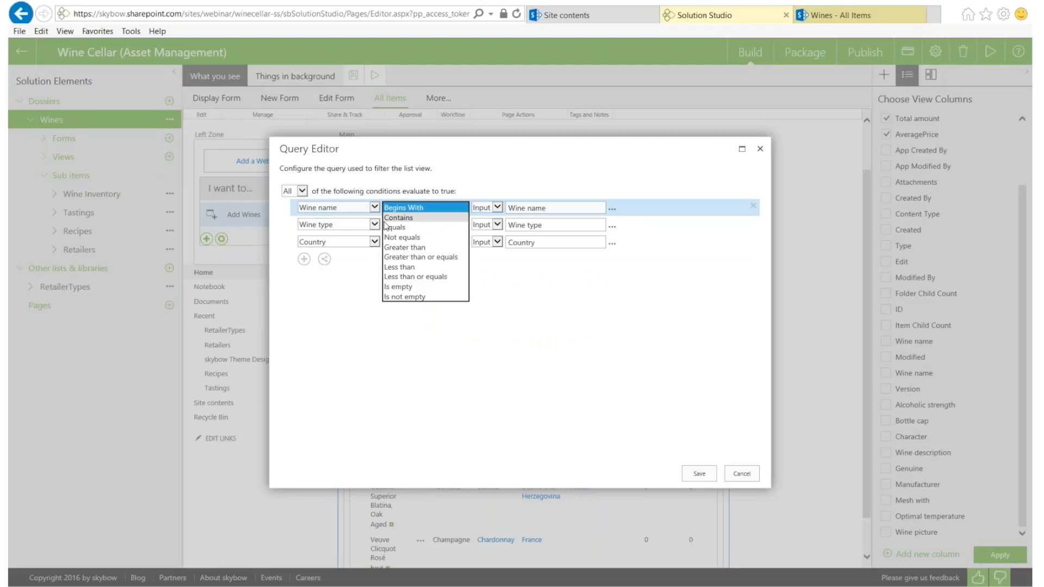
click(406, 217)
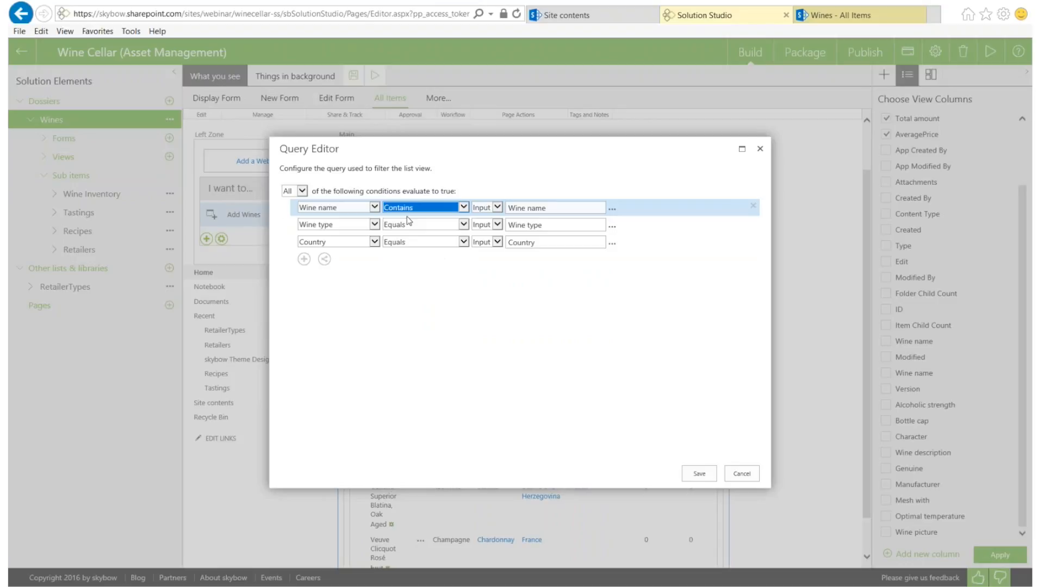
click(545, 208)
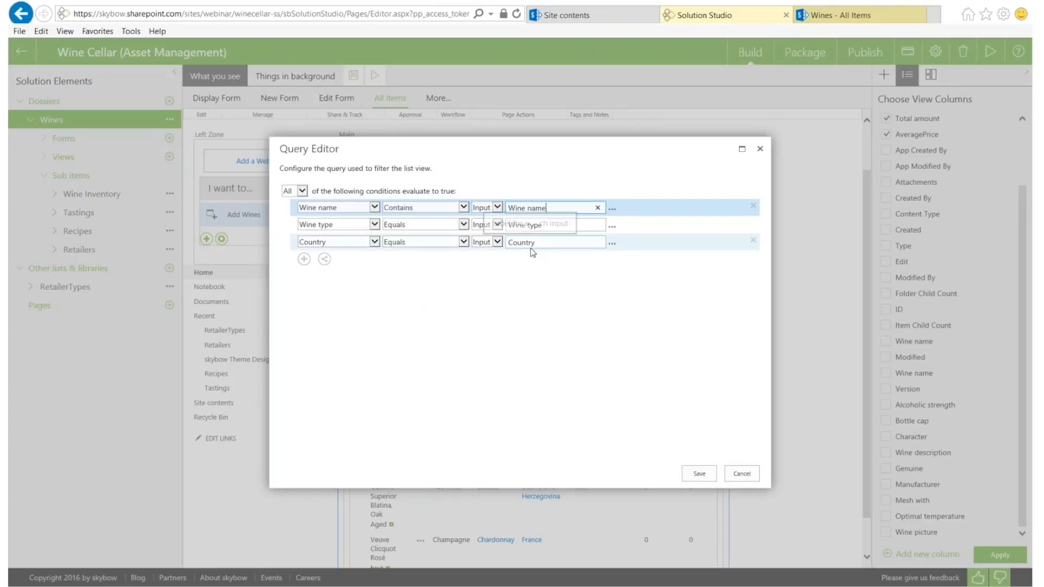
text(contains)
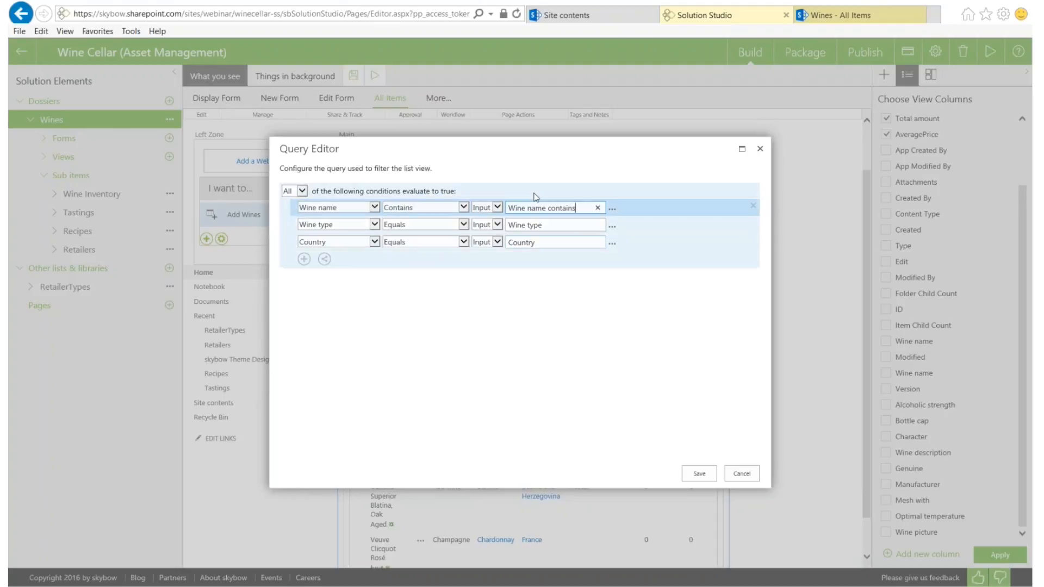
mouse_move(652, 225)
mouse_down()
mouse_move(657, 207)
mouse_move(659, 230)
mouse_up()
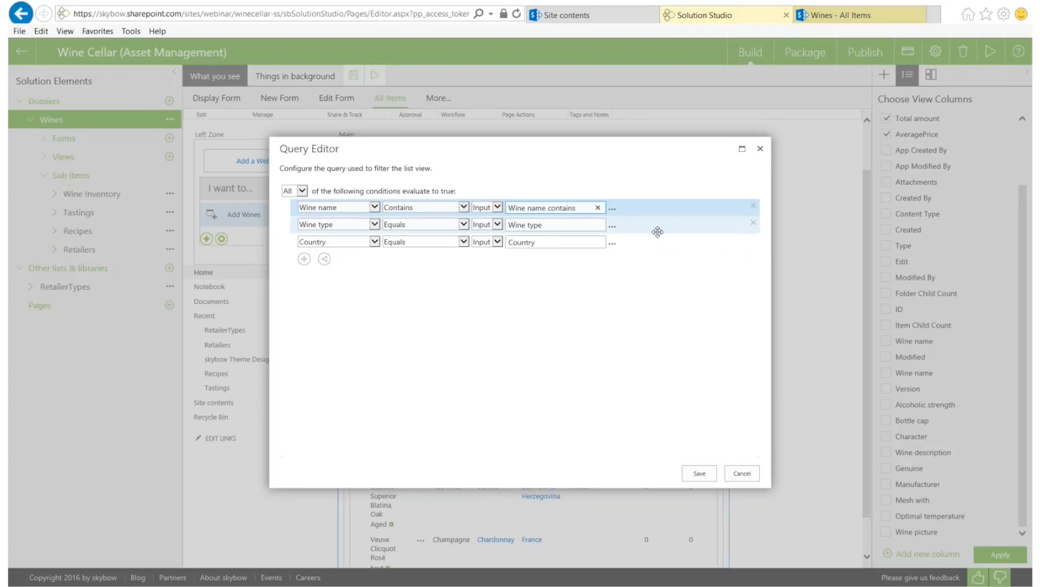
click(698, 473)
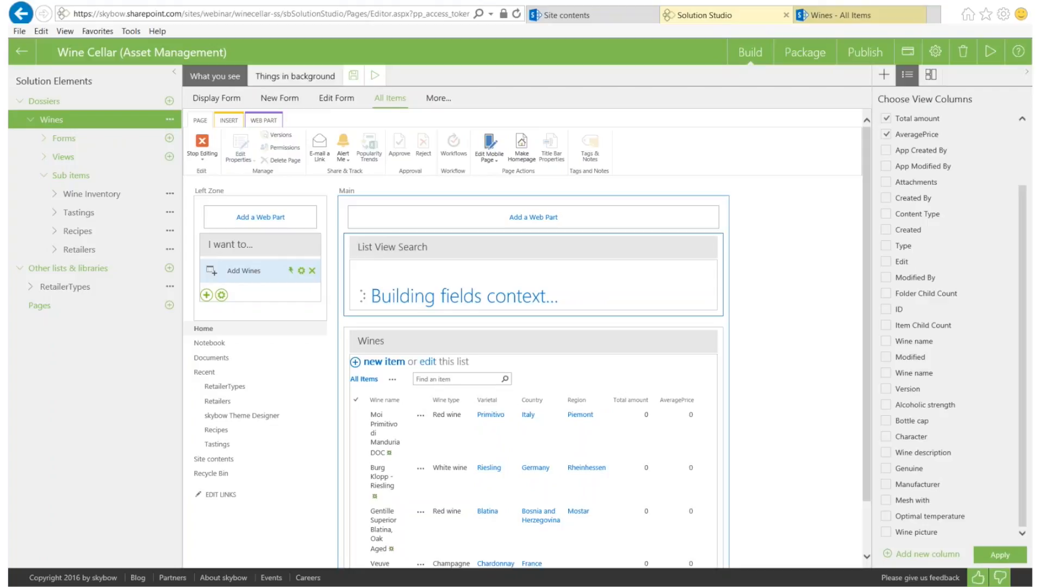
Turn on Apply autofilter in the List View Search settings and save them
click(406, 330)
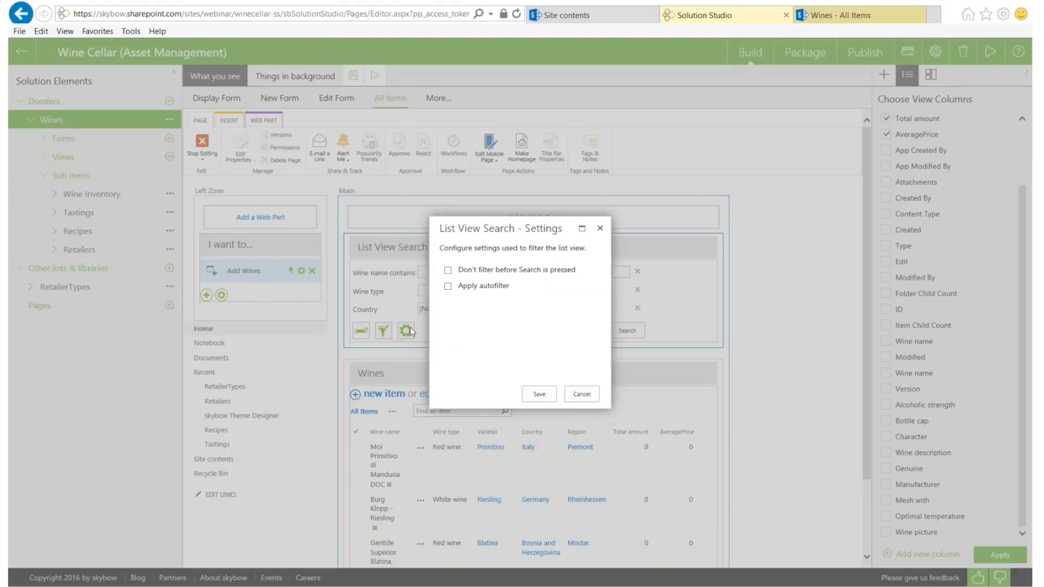
click(448, 287)
click(535, 395)
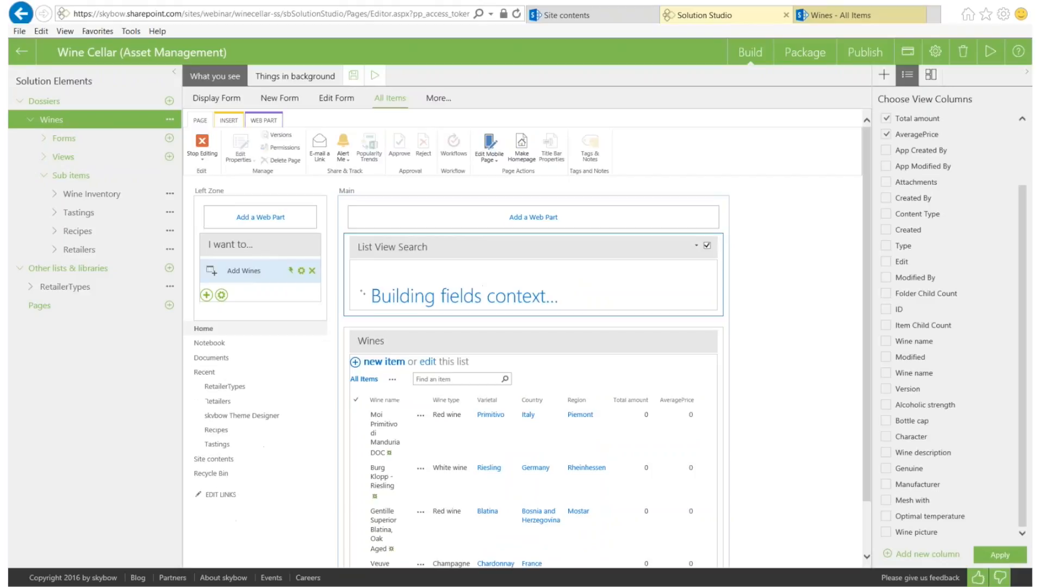
click(837, 16)
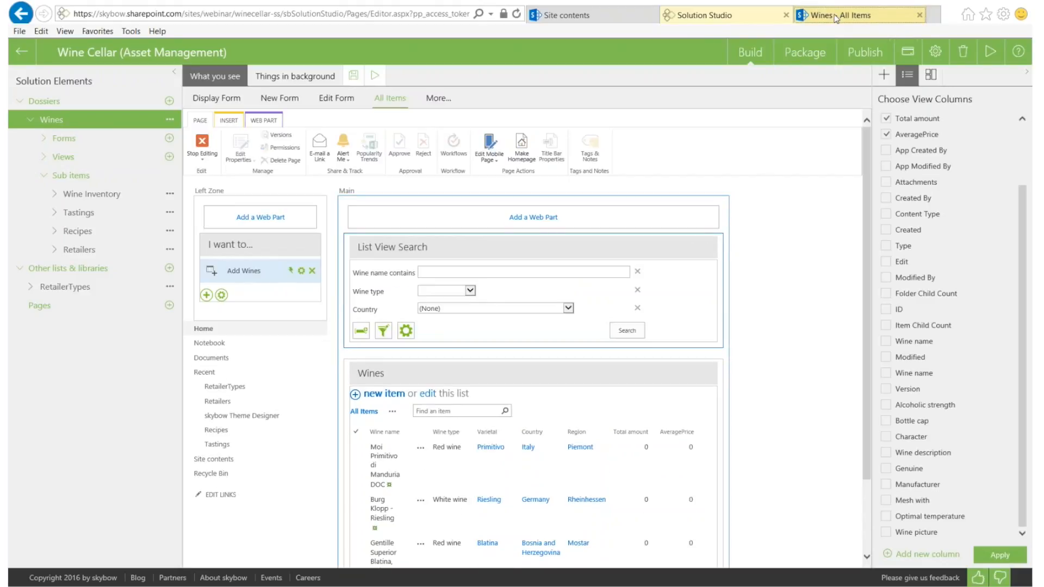
Reload the Wines page and filter the search to Red wine from Italy
click(403, 16)
key(Return)
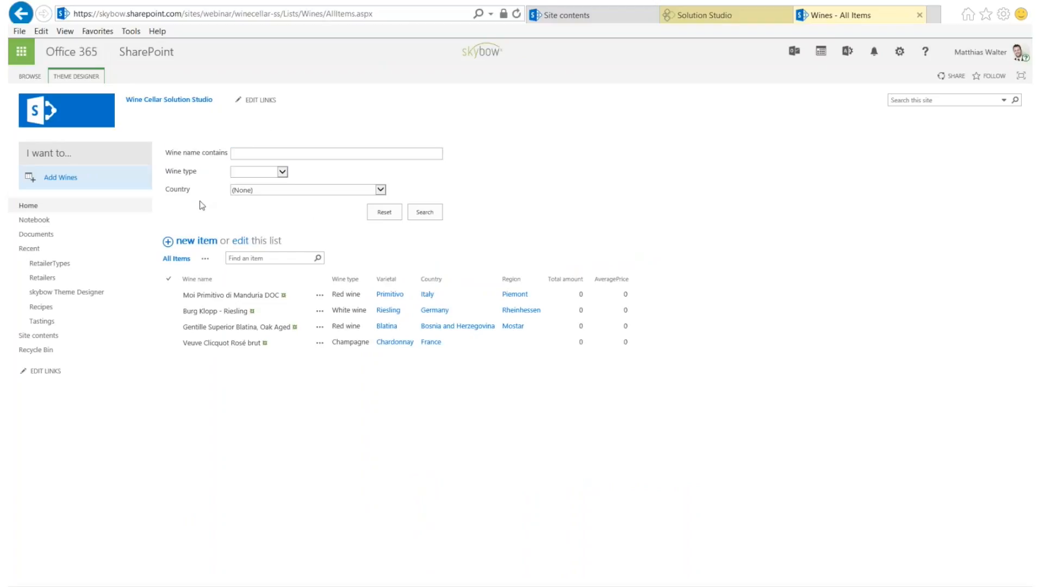
click(268, 172)
click(253, 178)
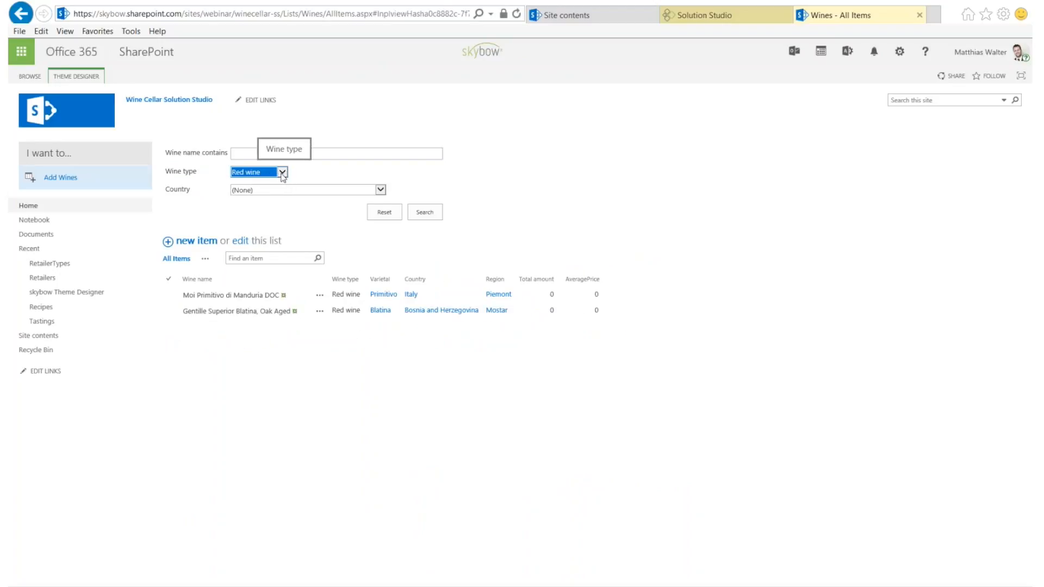
click(266, 177)
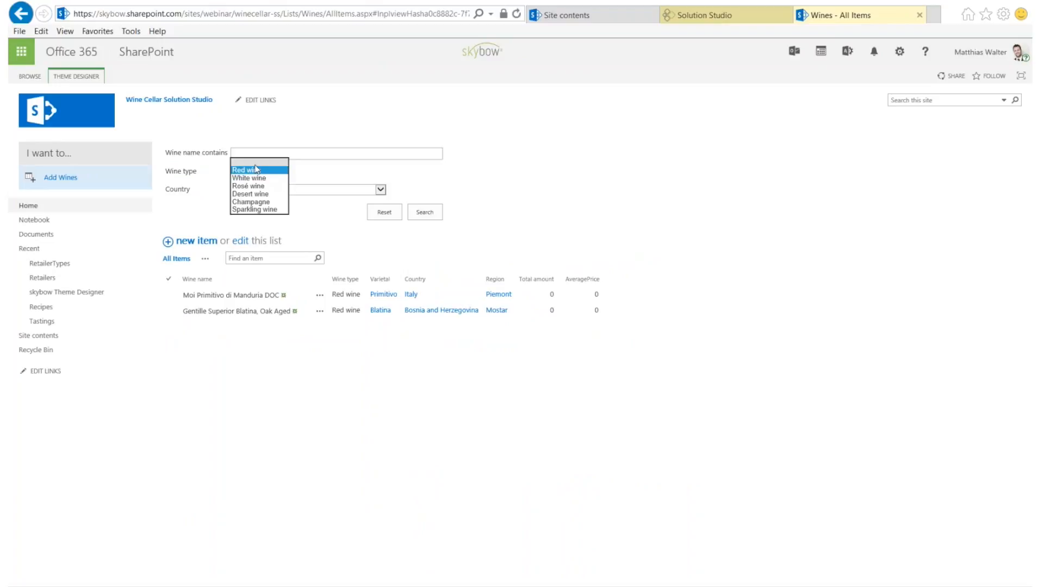
click(250, 170)
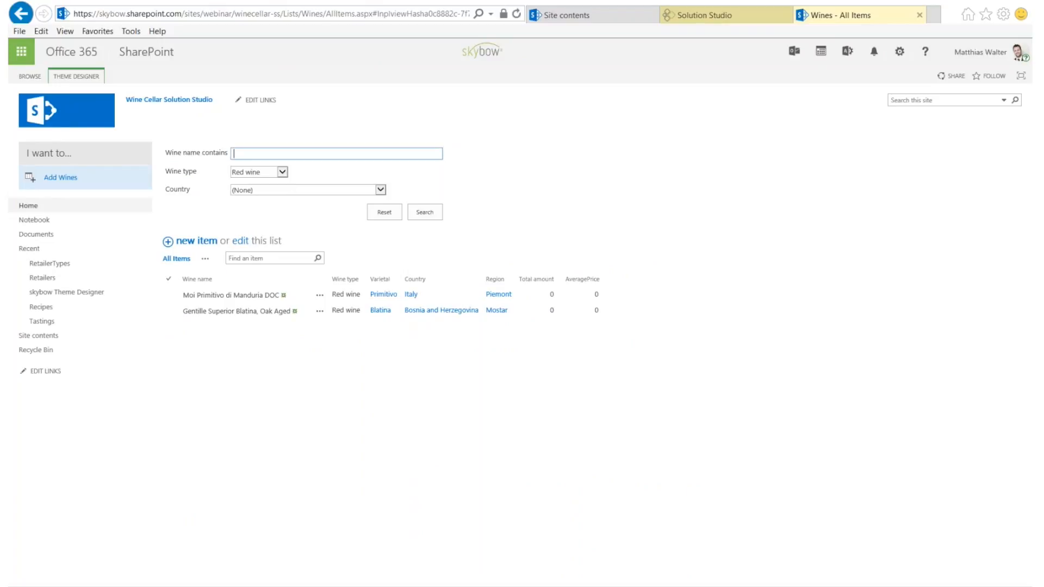
click(266, 190)
scroll(266, 189, down, 10)
click(266, 188)
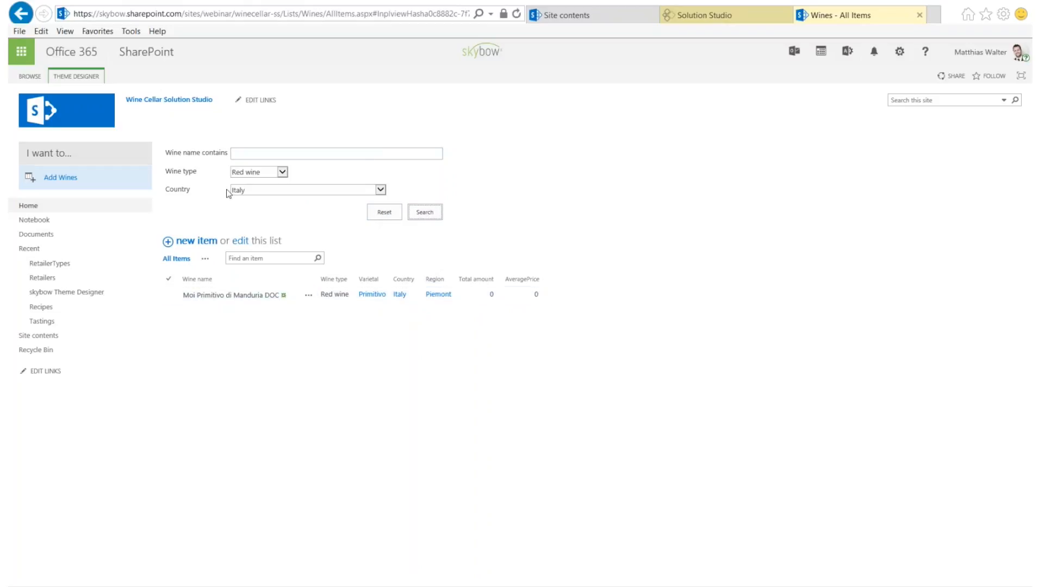
Reset the search filters, confirm with OK, and go back to Solution Studio
click(401, 213)
click(538, 356)
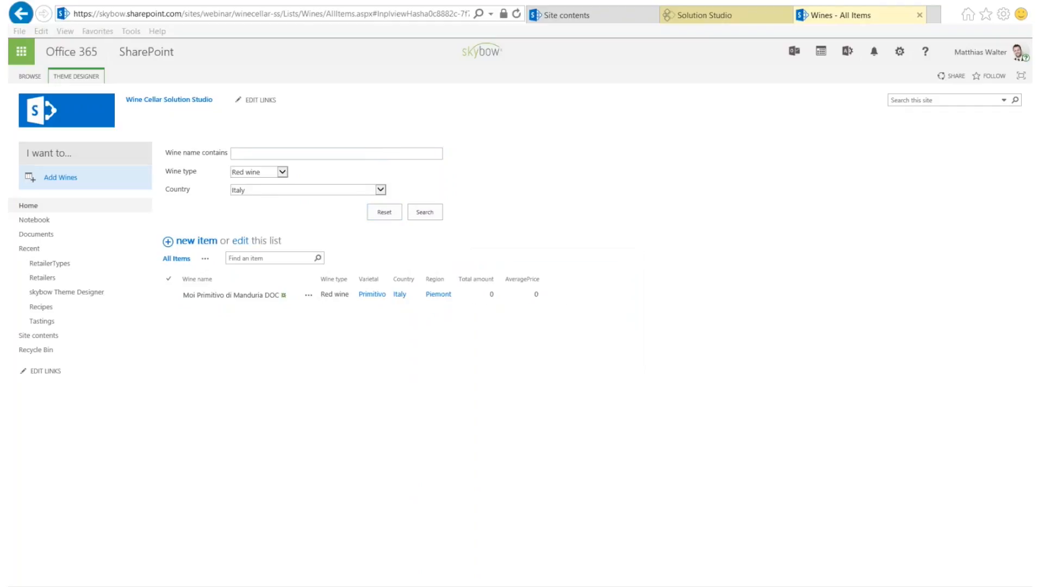
click(702, 22)
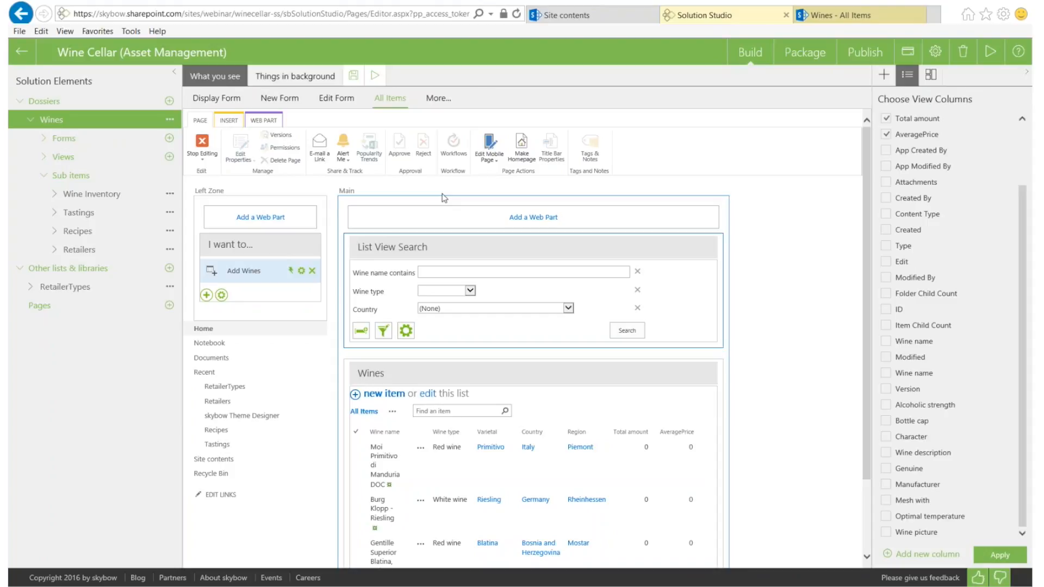
Expand the Wines Views, Forms and Retailers nodes, then begin adding another list
click(44, 157)
click(43, 140)
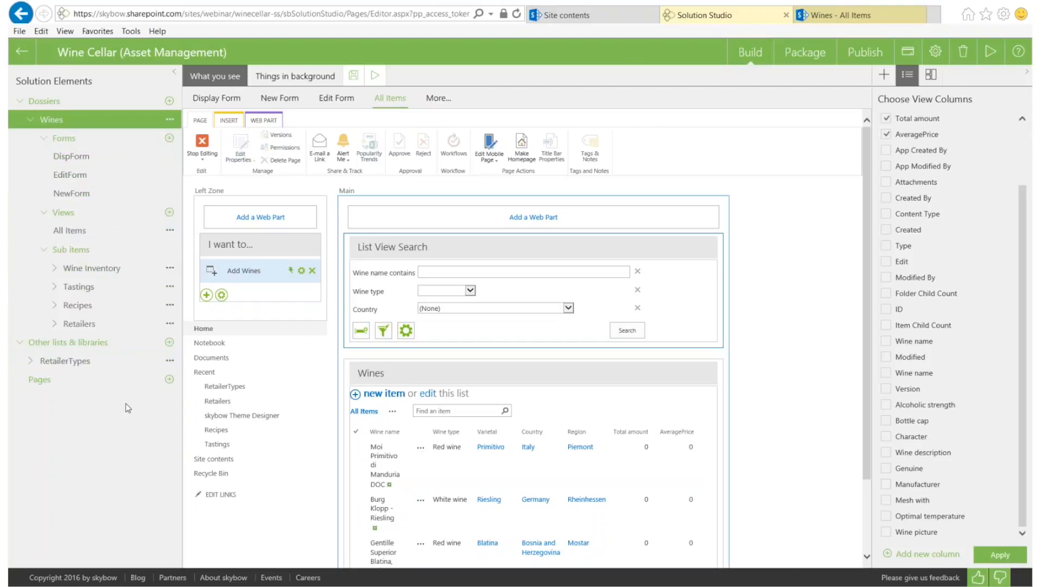
click(54, 325)
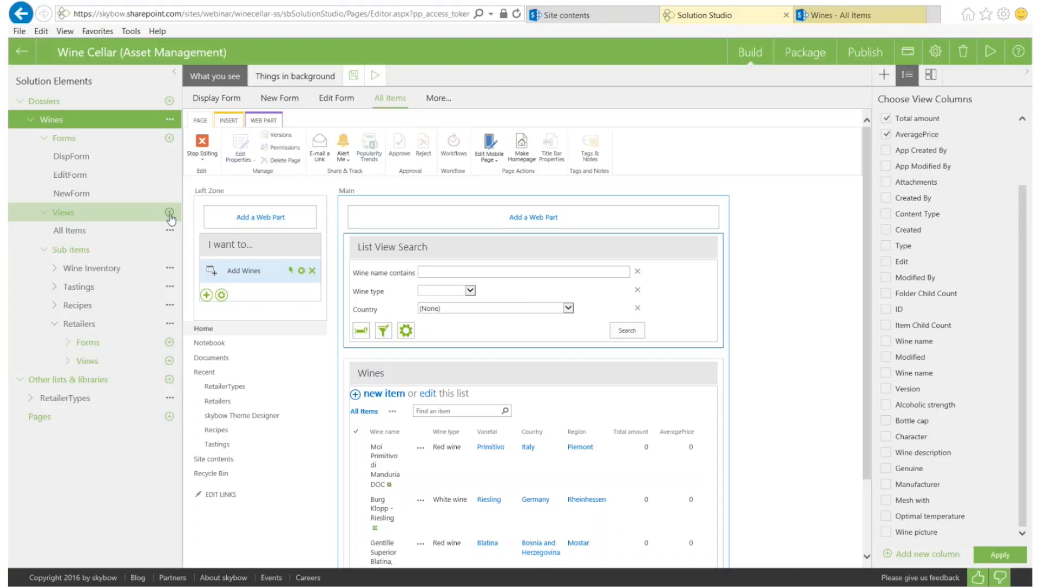
click(169, 380)
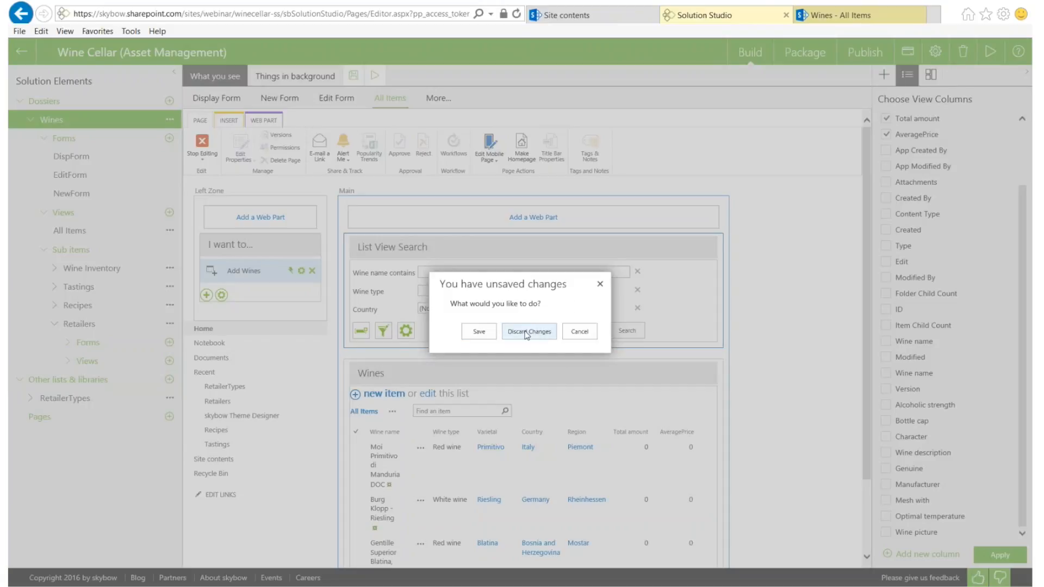
Discard the unsaved changes and add the existing Countries list as another list
click(545, 333)
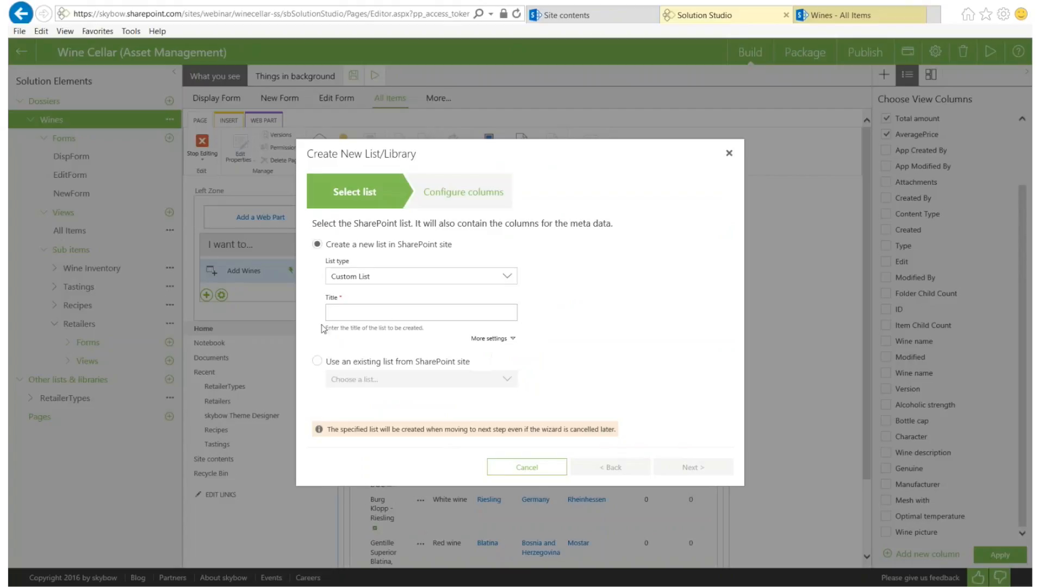
click(317, 363)
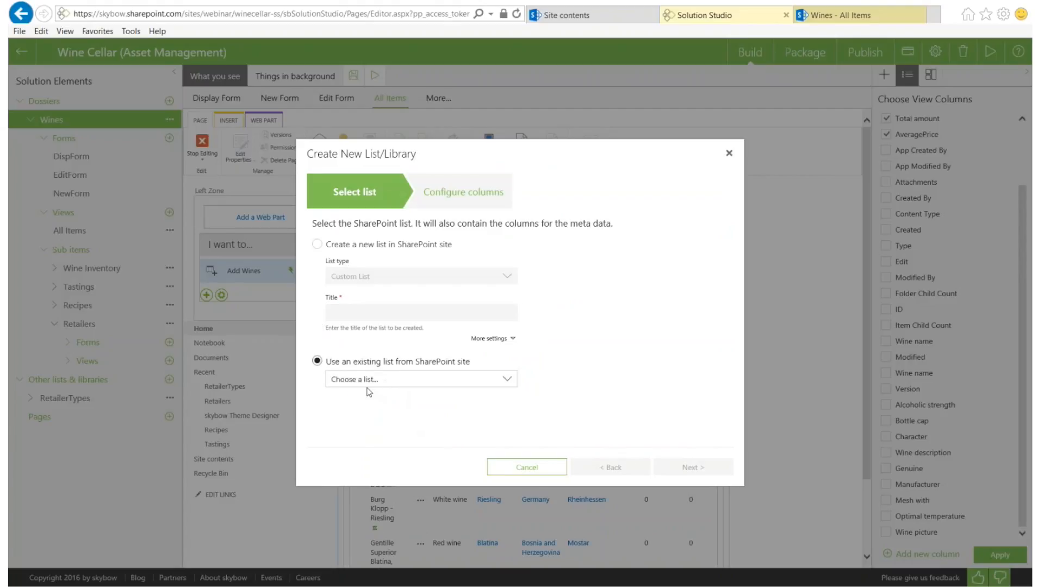
click(502, 381)
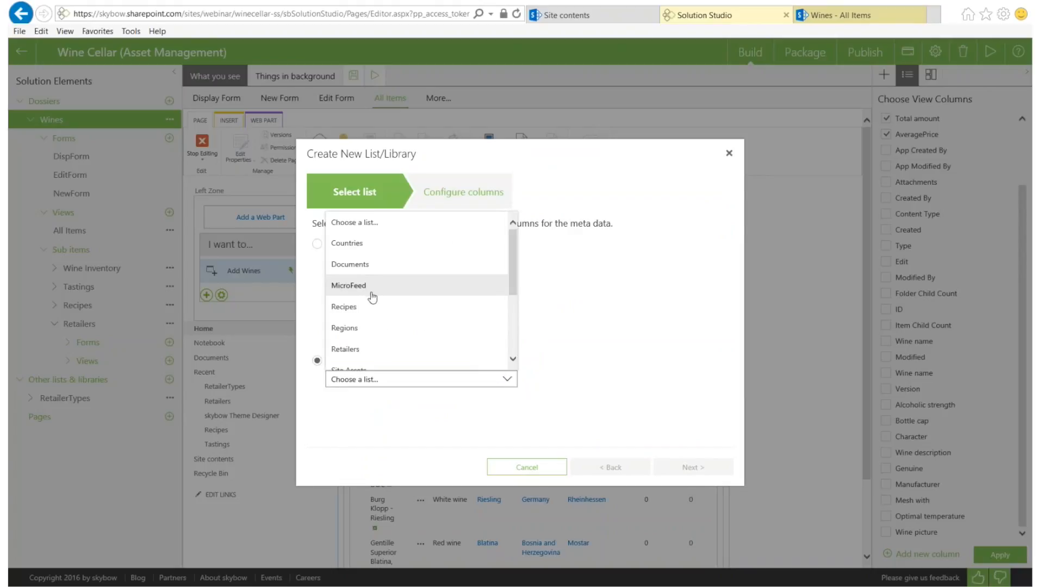
click(353, 243)
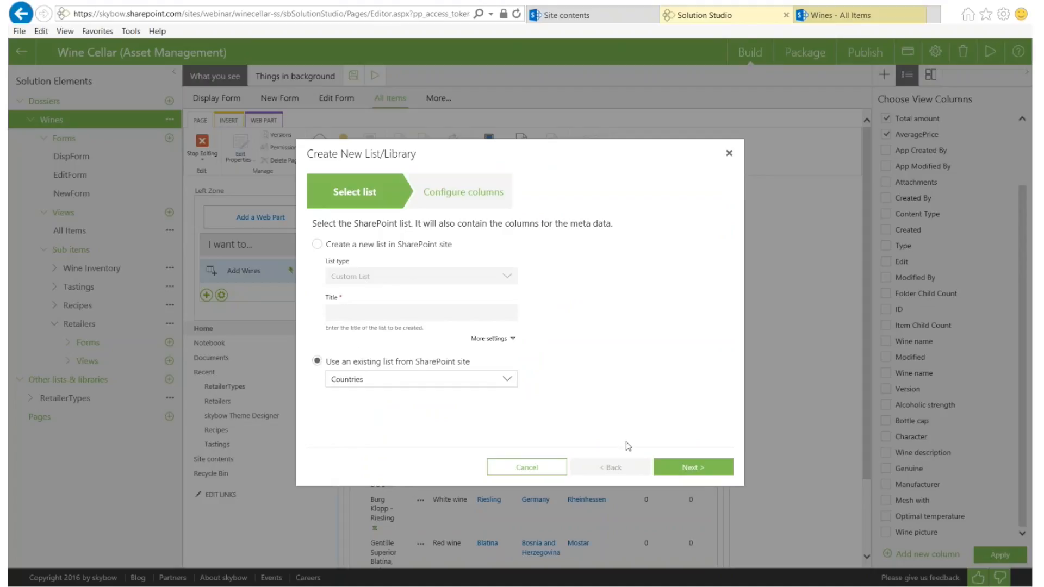
click(689, 468)
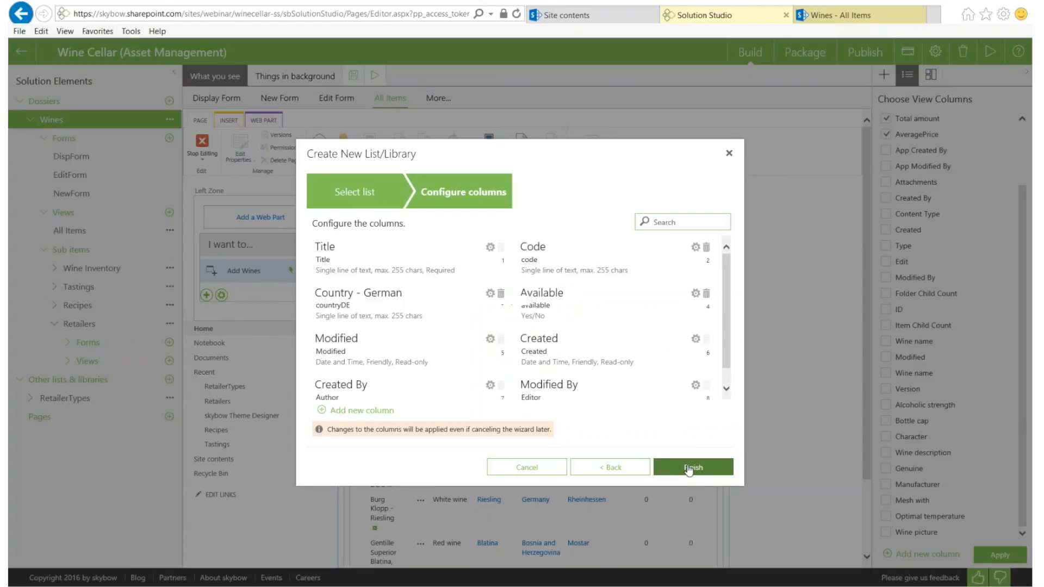
click(690, 468)
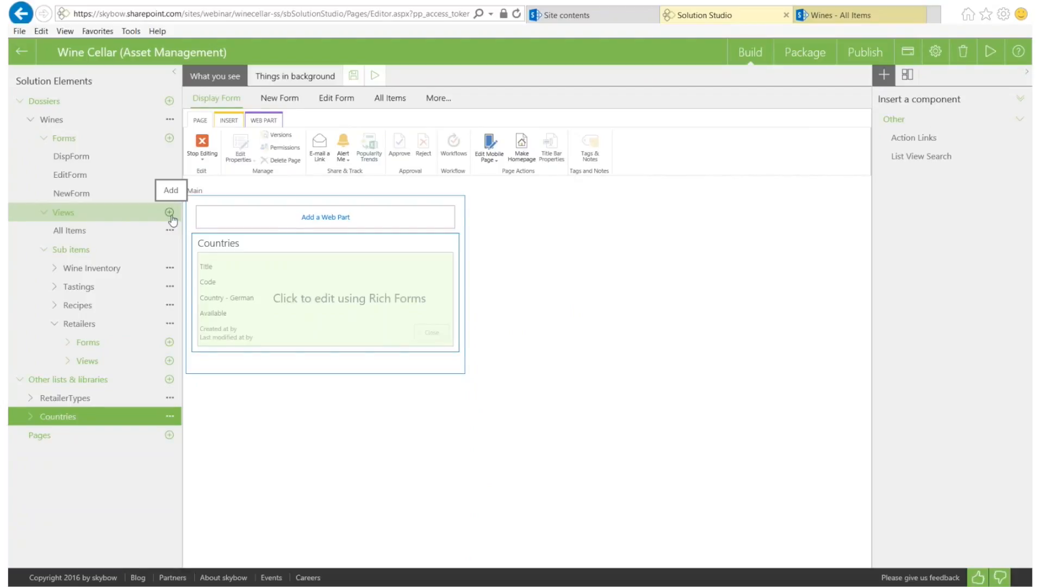
Open the Wines display form and show more sublists to reveal Wine Pictures
click(62, 124)
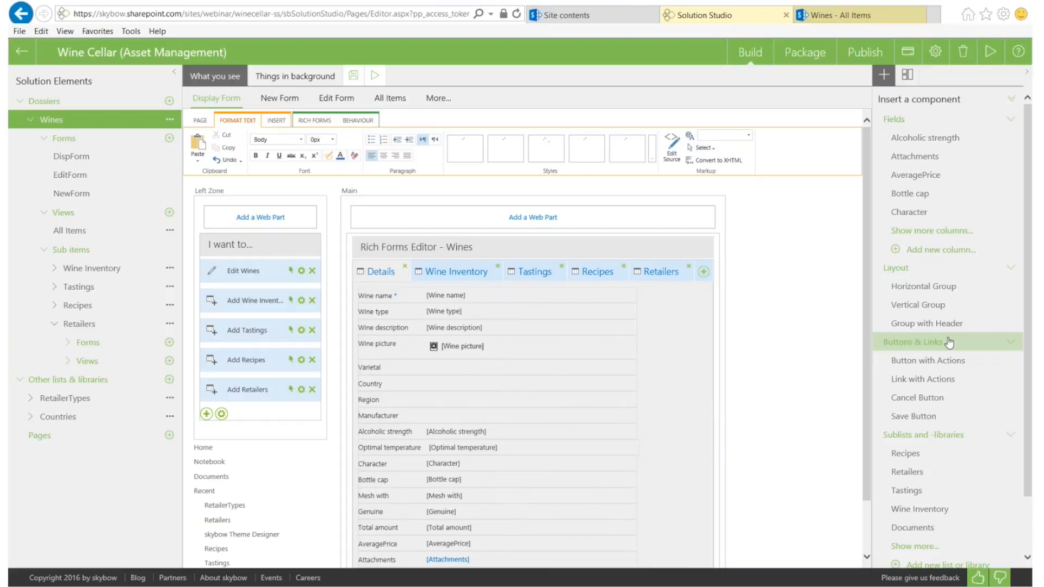
scroll(948, 341, down, 2)
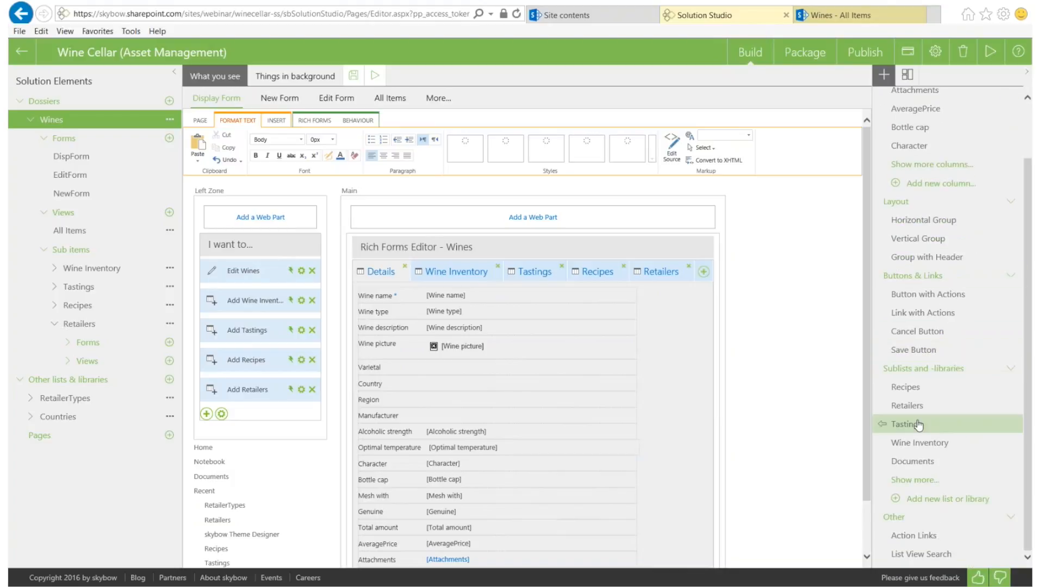
scroll(918, 375, up, 2)
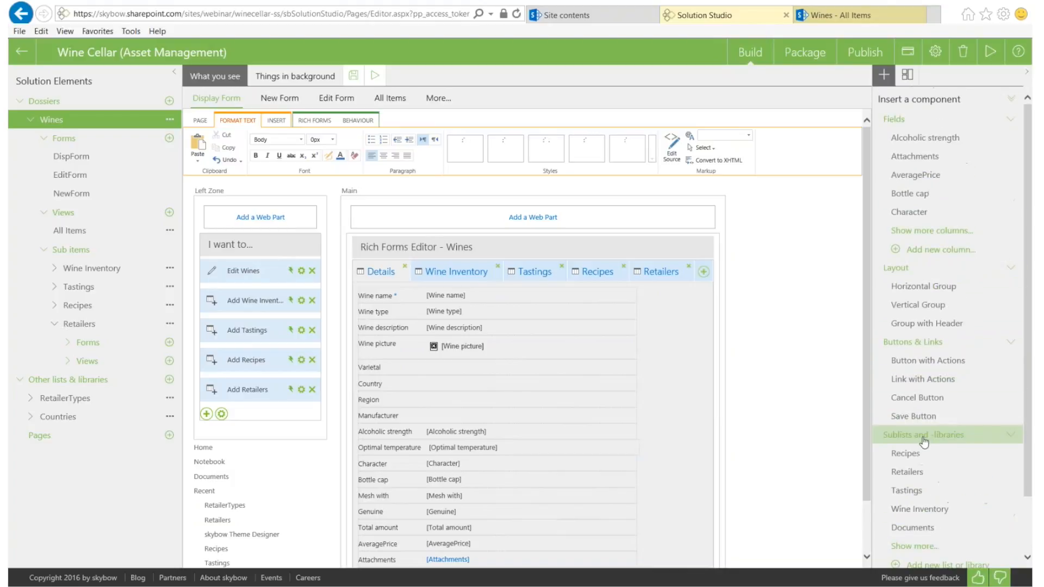
scroll(924, 435, down, 2)
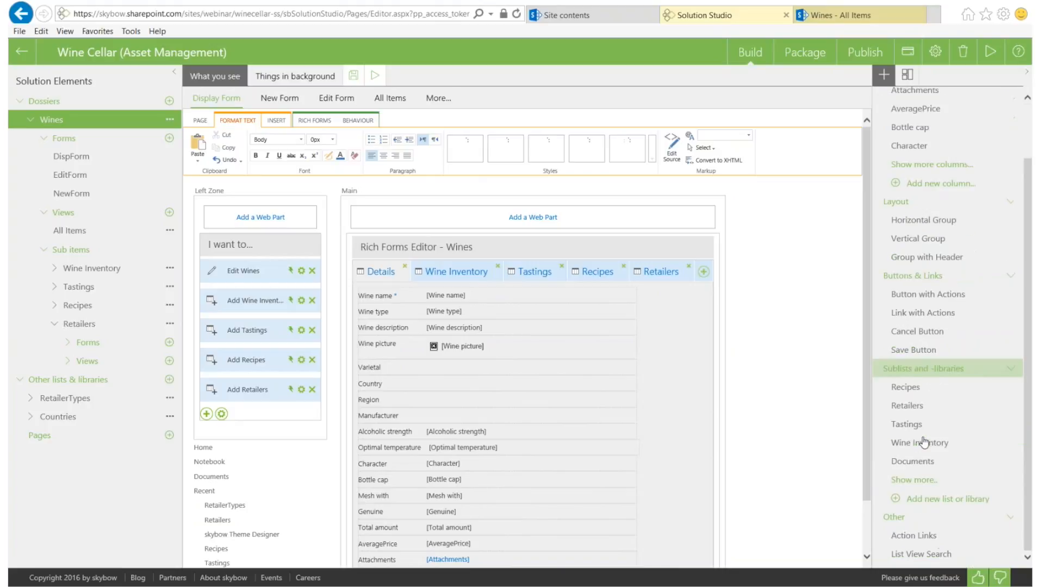
click(913, 481)
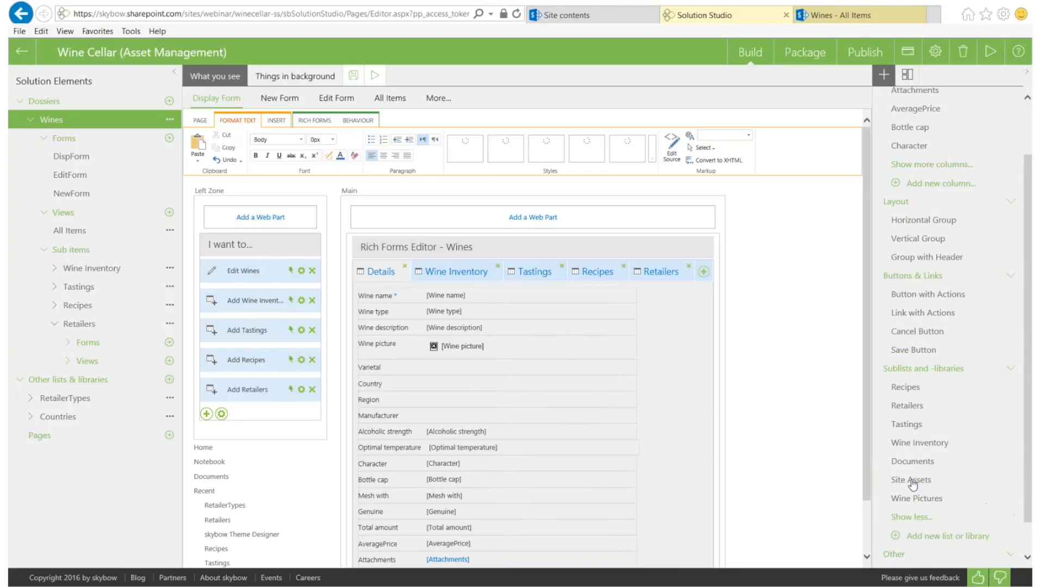
Insert Wine Pictures as a new tab and drag Wine Inventory above the tab row
click(881, 499)
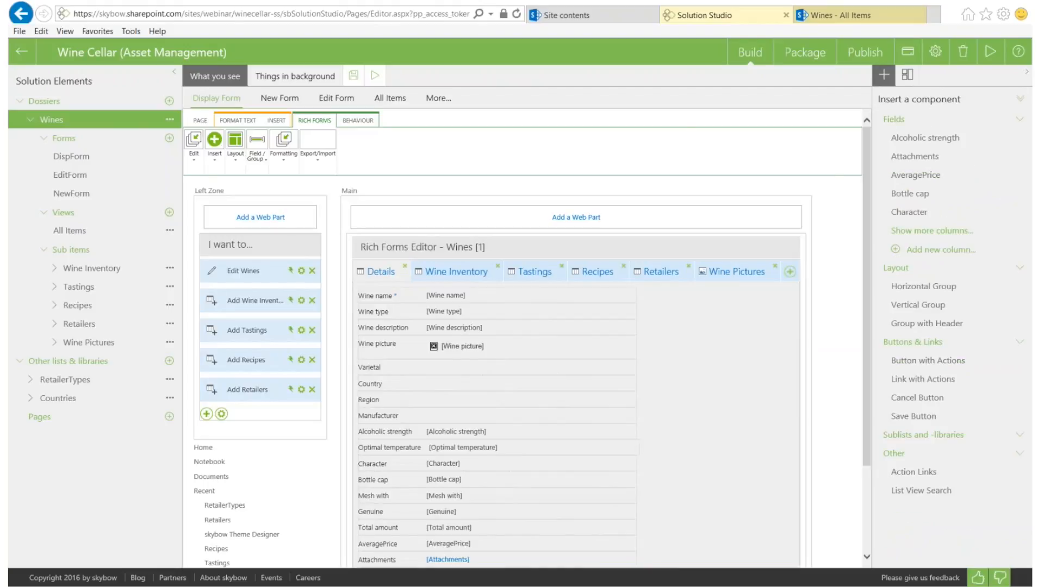
click(719, 275)
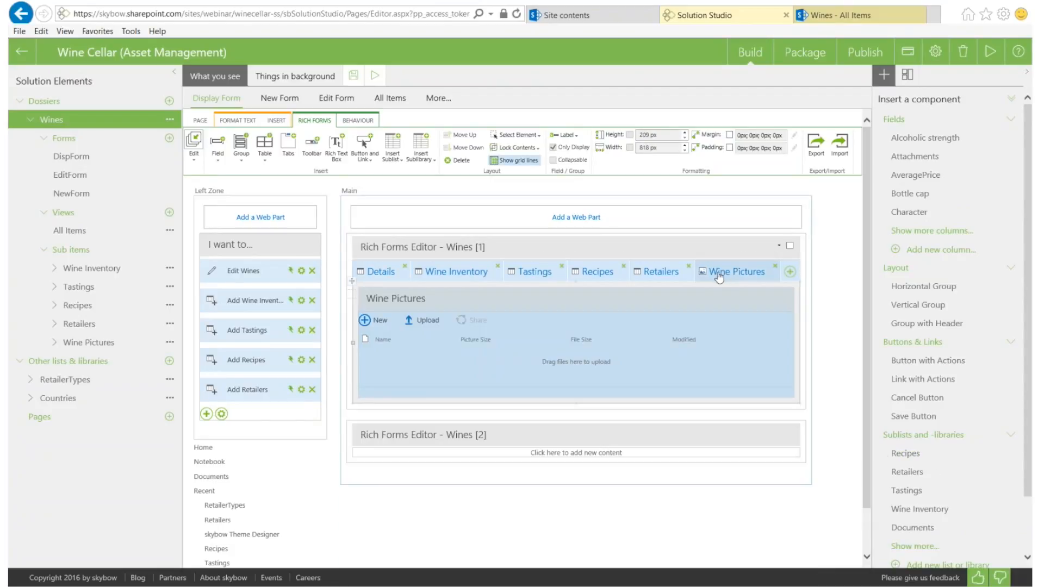
click(454, 275)
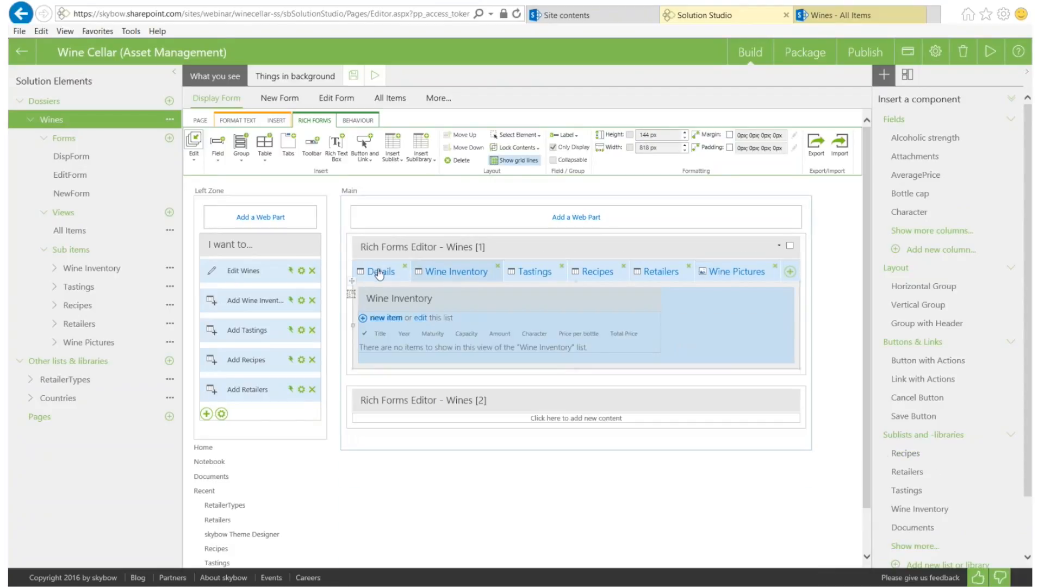
click(379, 273)
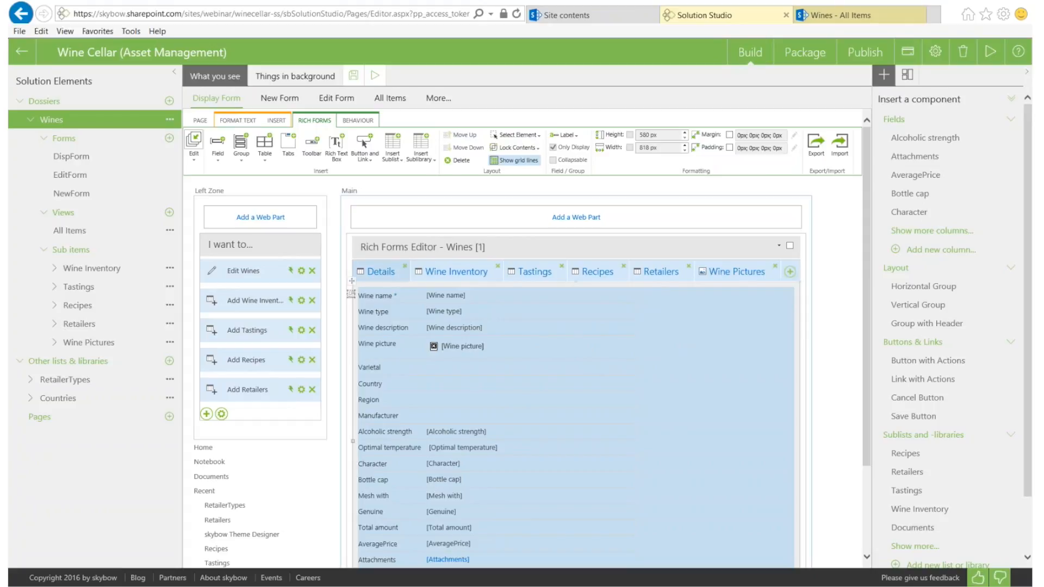
click(463, 273)
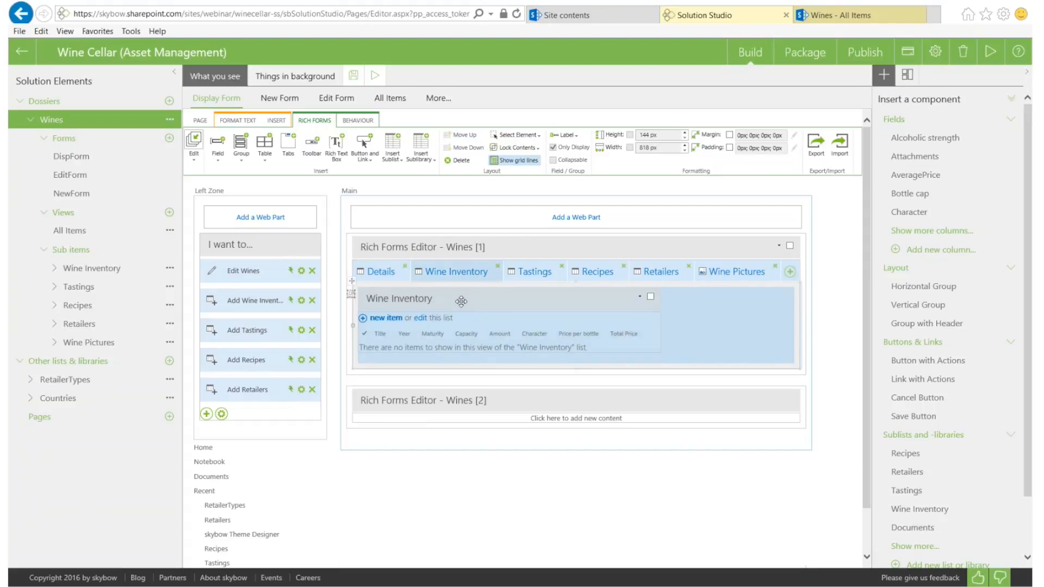
drag(461, 301, 570, 265)
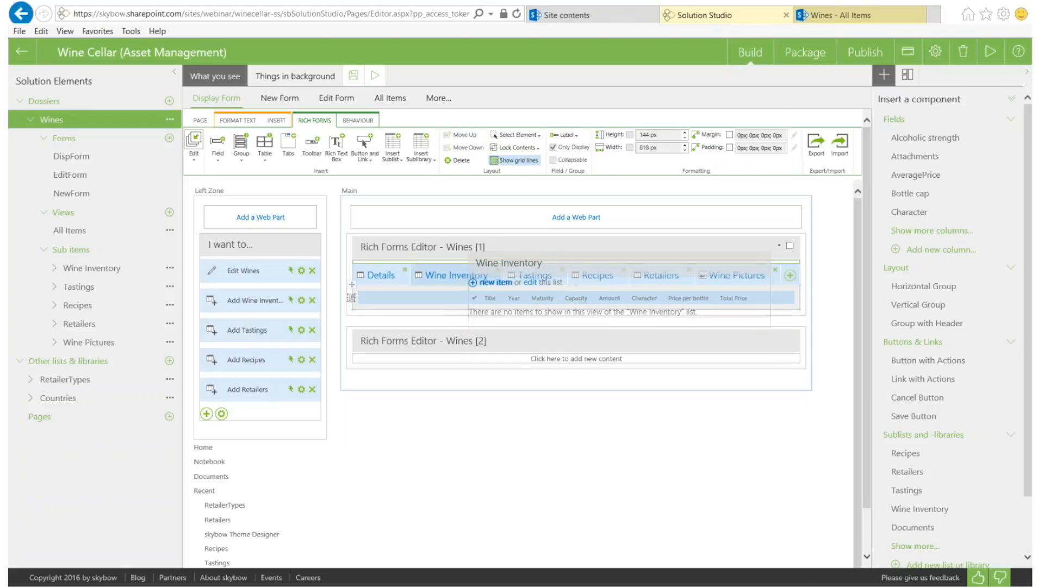
drag(484, 272, 478, 270)
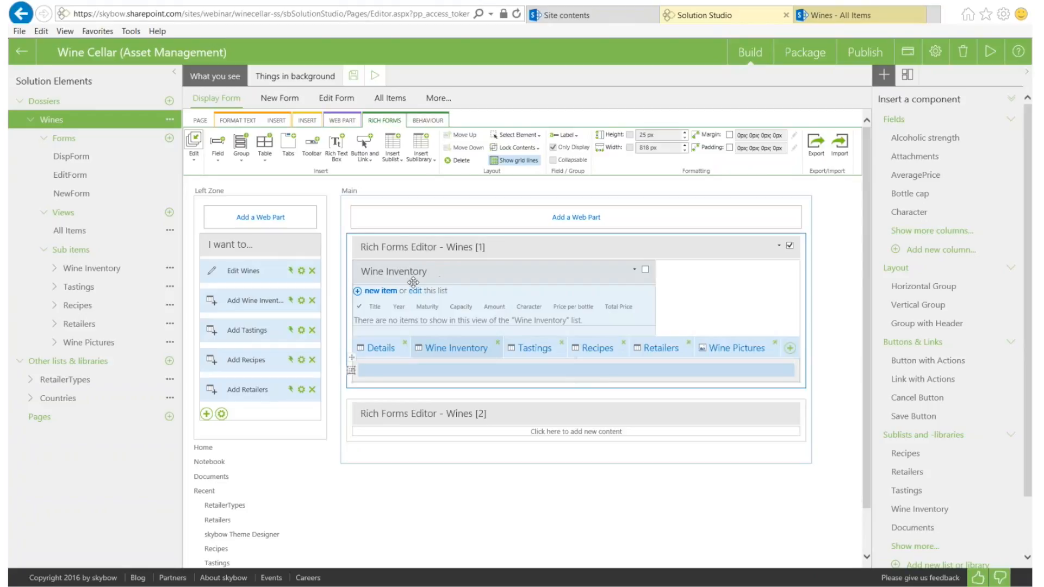
Place Wine Inventory in Details between AveragePrice and Attachments and delete its tab
click(385, 349)
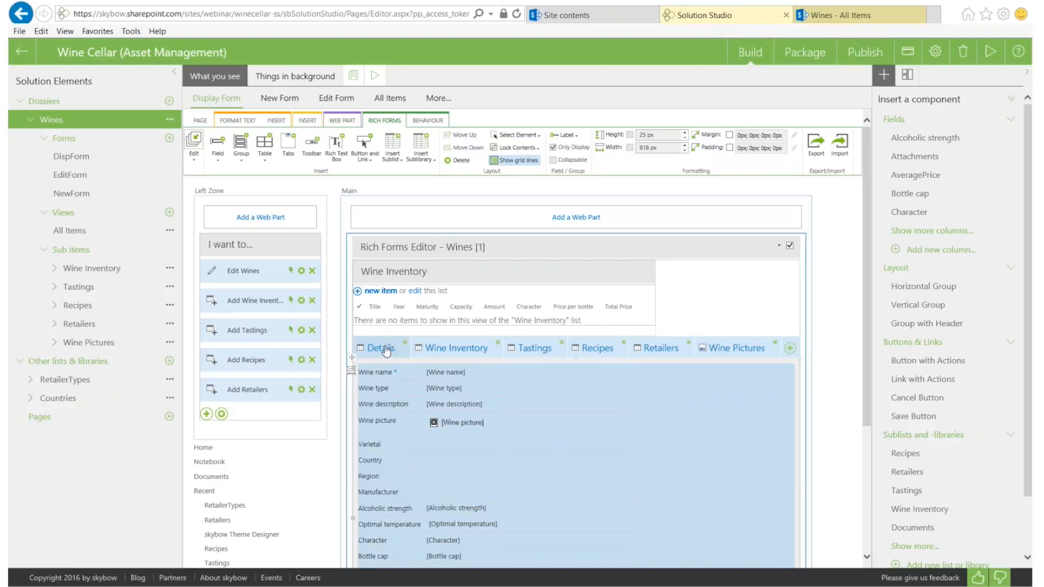
drag(443, 271, 451, 513)
scroll(435, 356, down, 3)
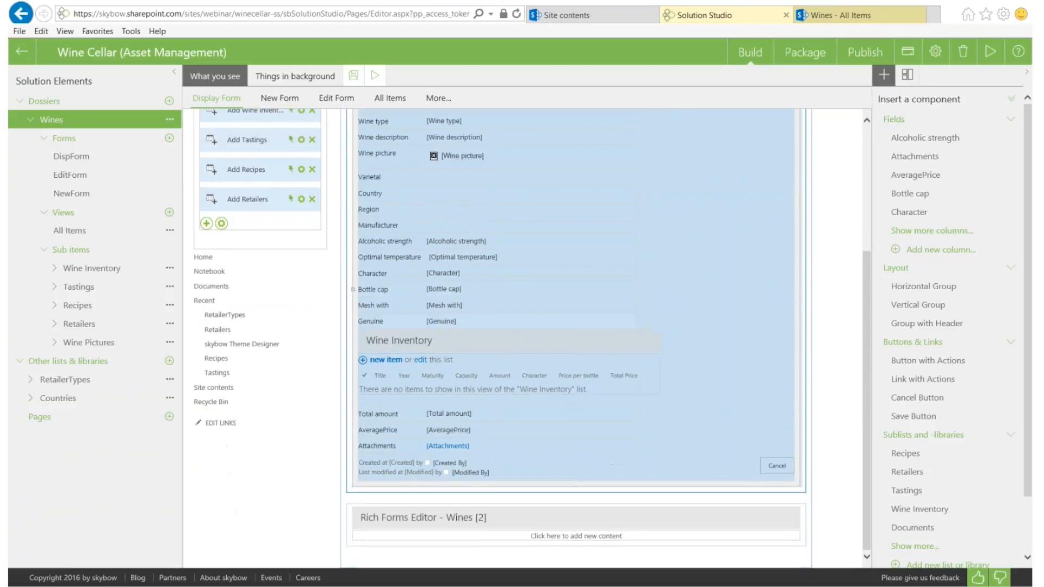
drag(435, 353, 443, 446)
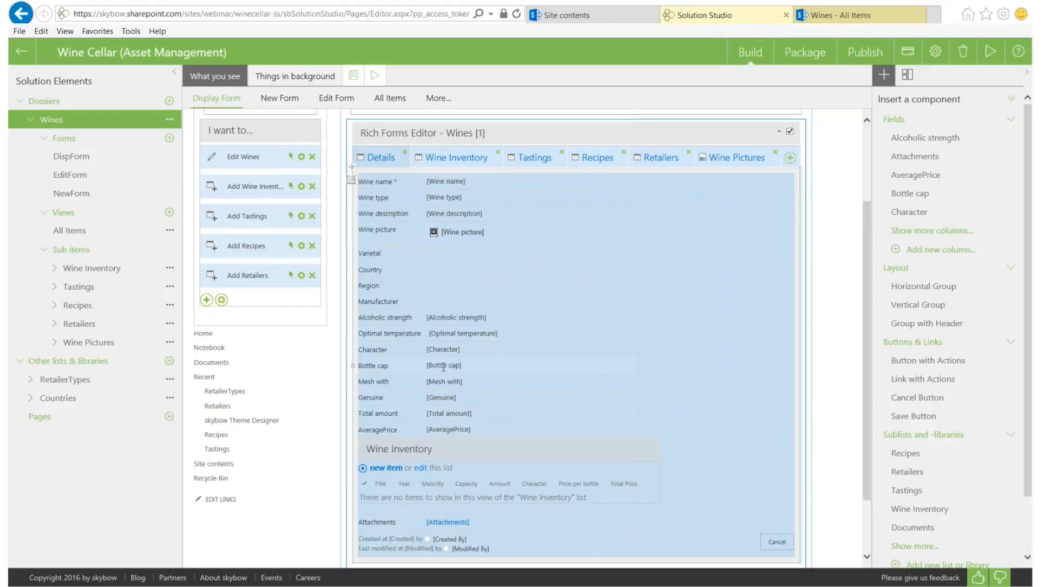
scroll(443, 366, up, 2)
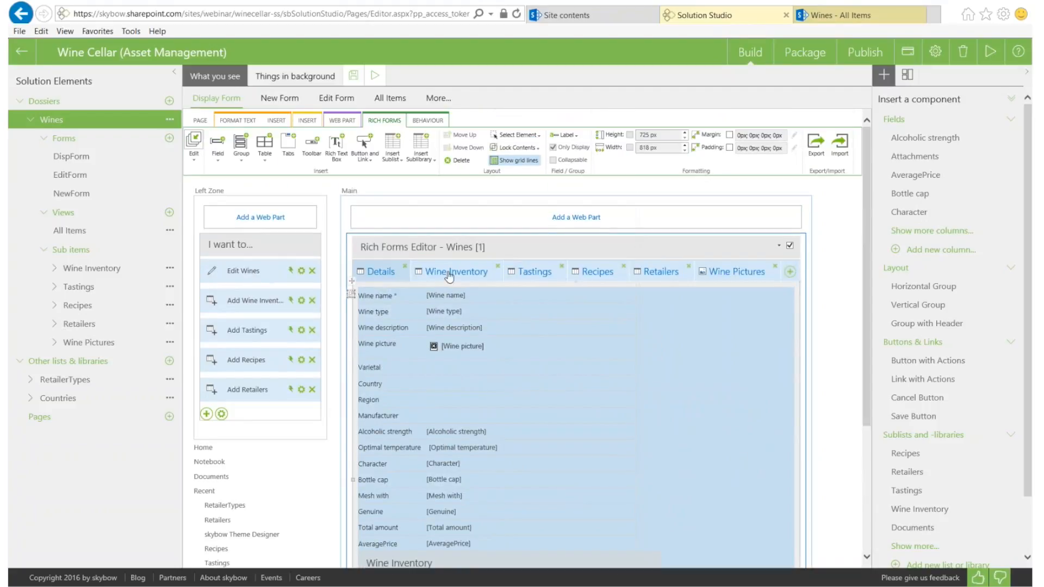
click(497, 266)
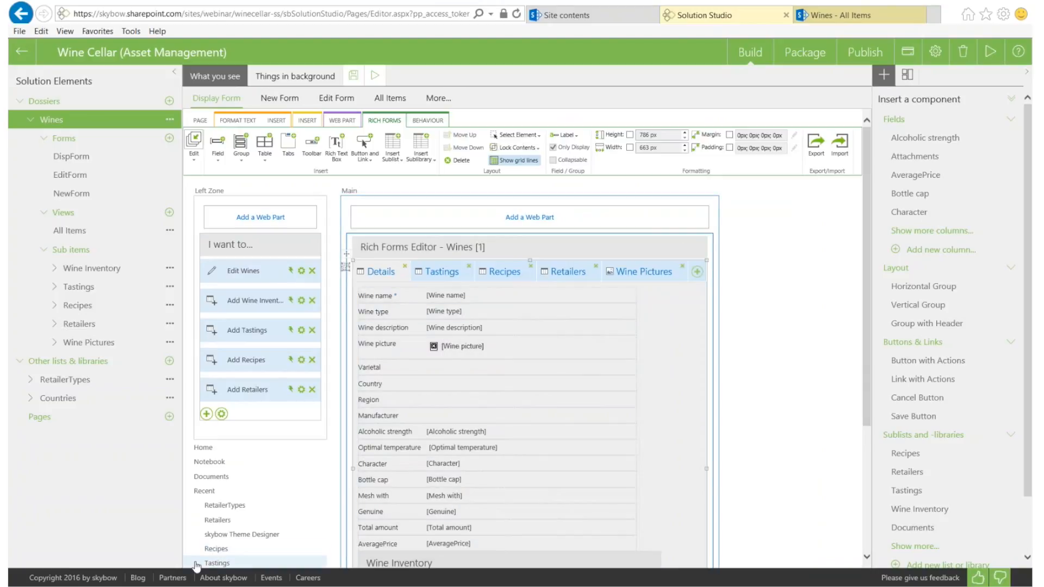
mouse_move(178, 586)
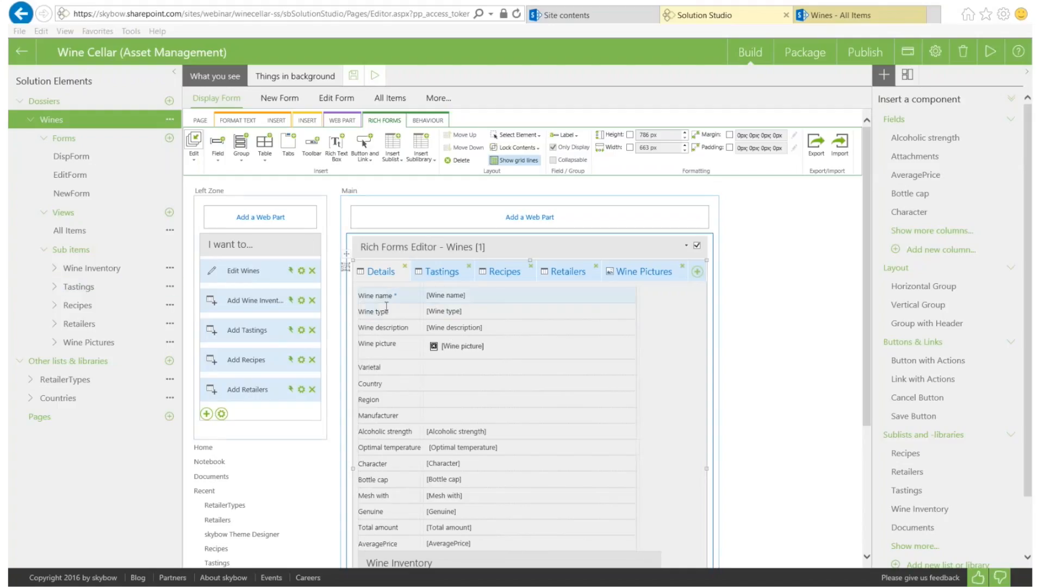
mouse_move(391, 296)
mouse_down()
mouse_move(392, 332)
mouse_move(392, 297)
mouse_up()
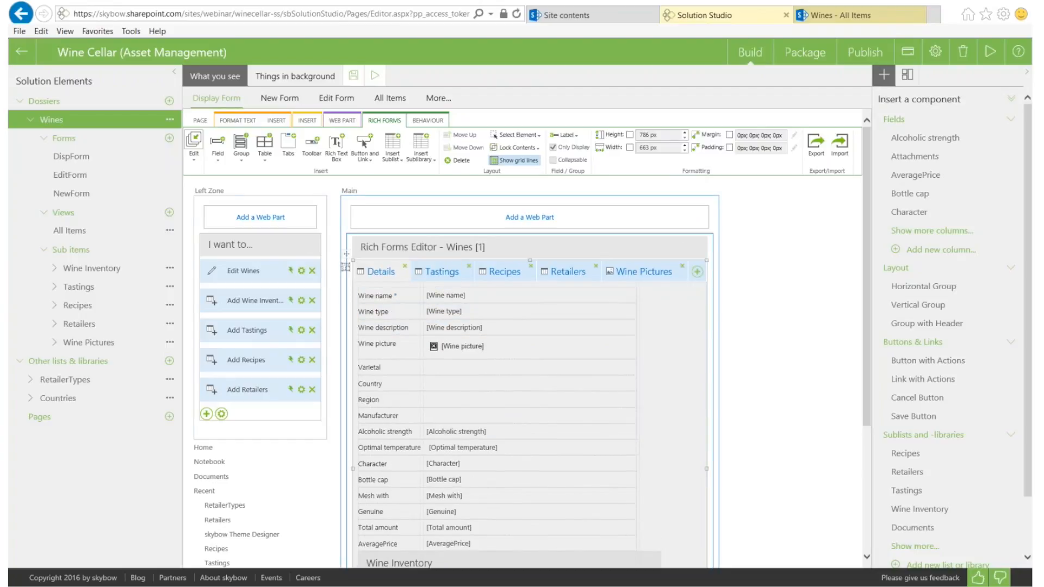
Open skybow.com in a new tab, view the recorded webinars, then return to Solution Studio
click(934, 21)
text(skybow.com/)
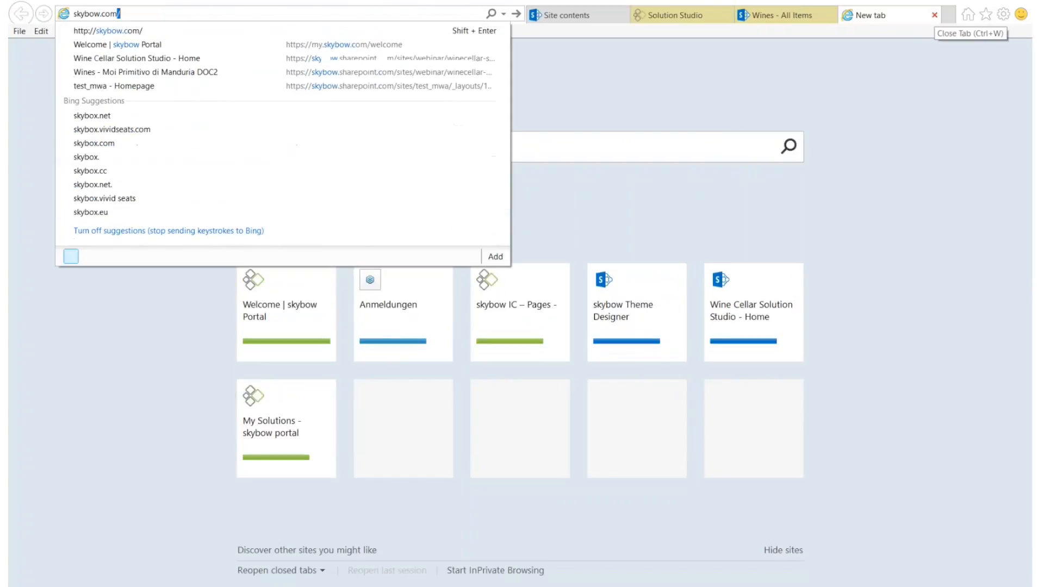
key(Return)
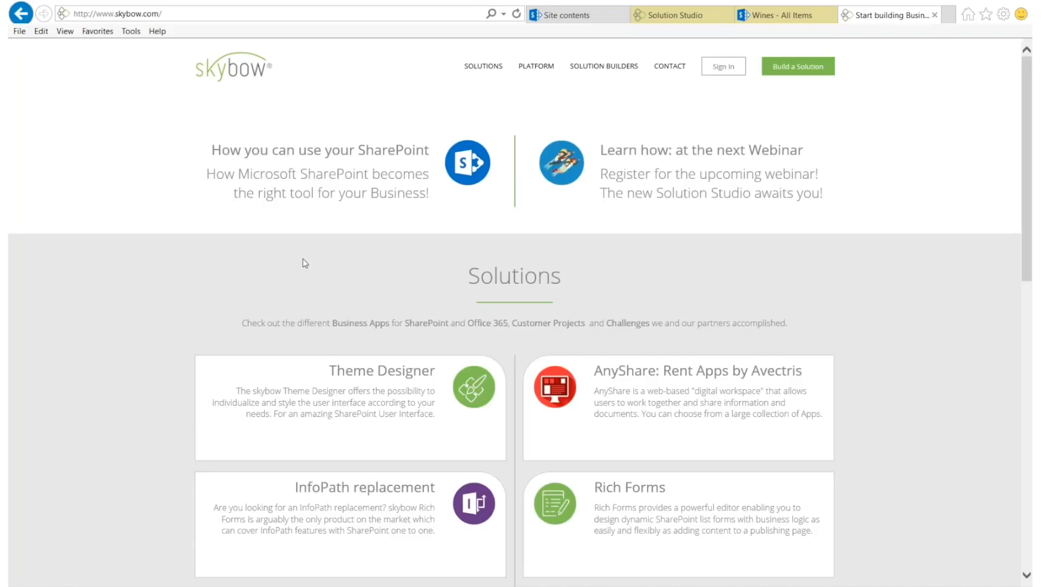
scroll(522, 194, down, 7)
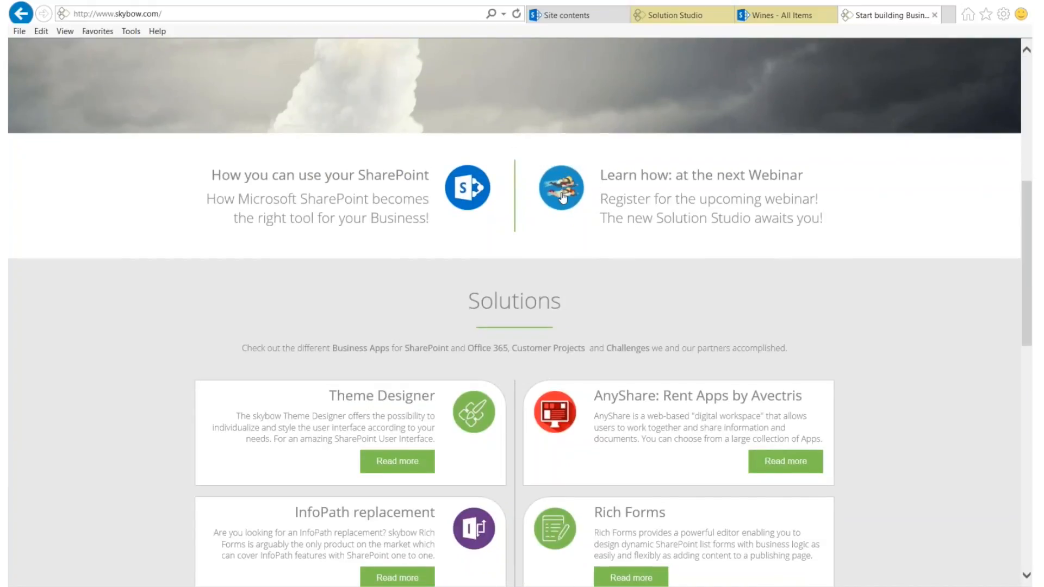
click(561, 197)
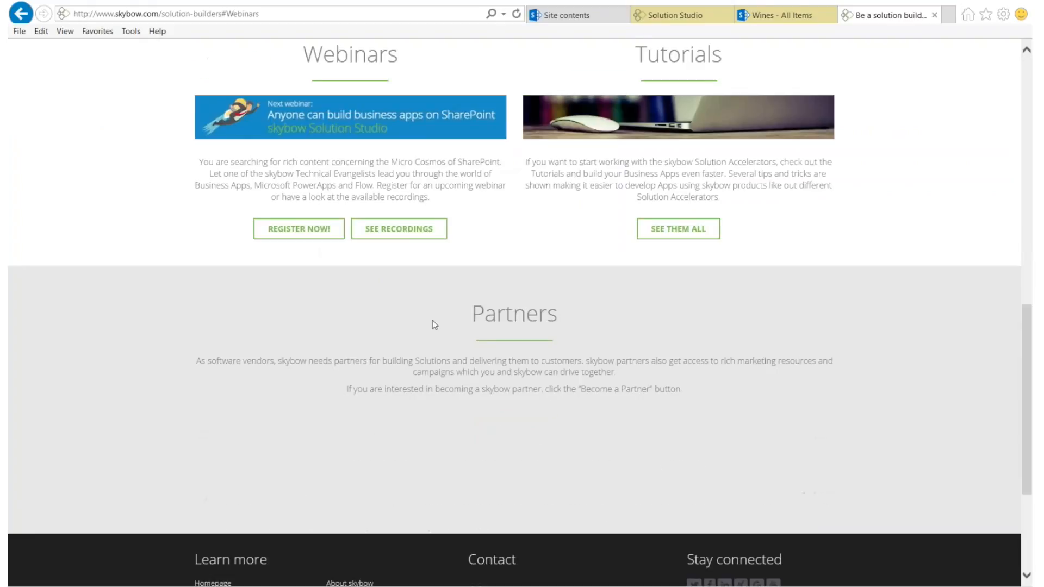
click(403, 231)
scroll(720, 416, down, 3)
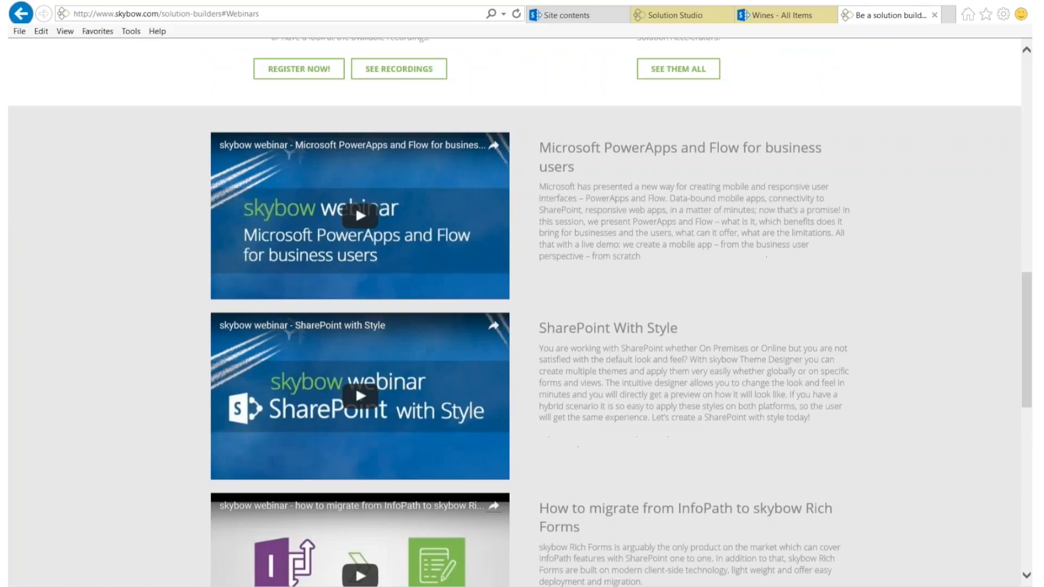
click(687, 16)
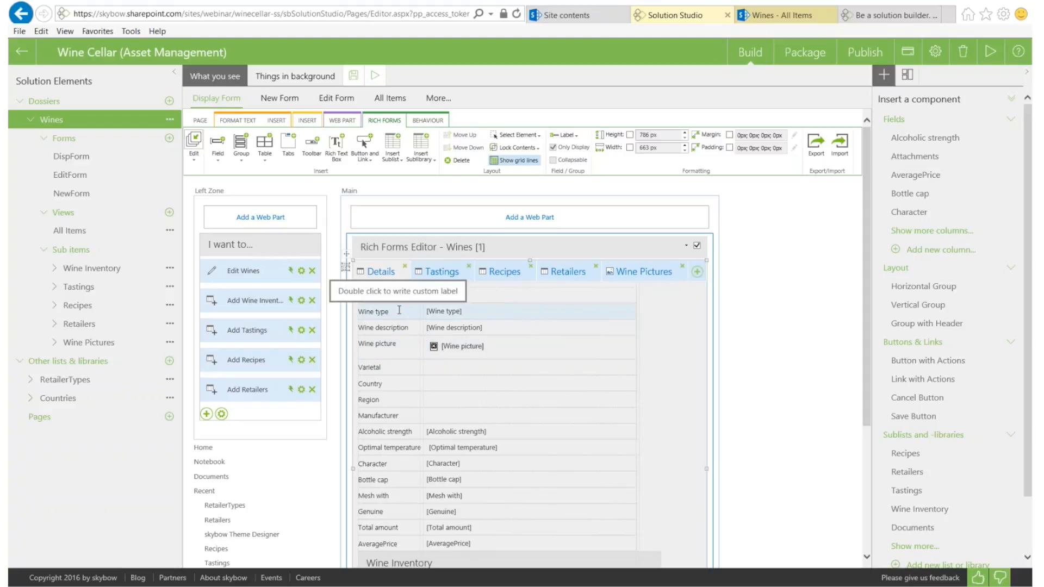
Save the Wines display form via Edit > Save and switch to the Wines list tab
click(194, 155)
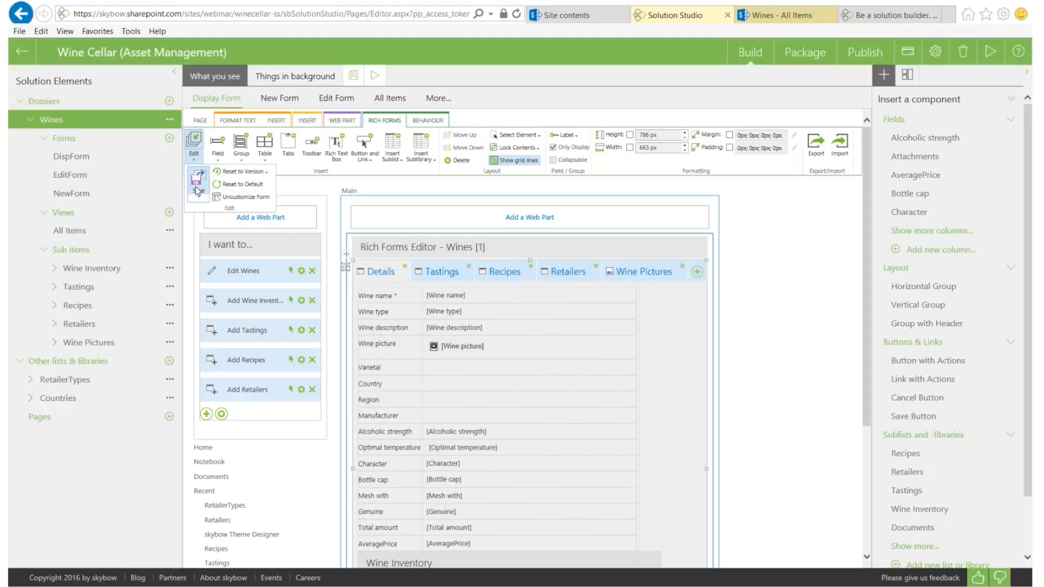
click(197, 190)
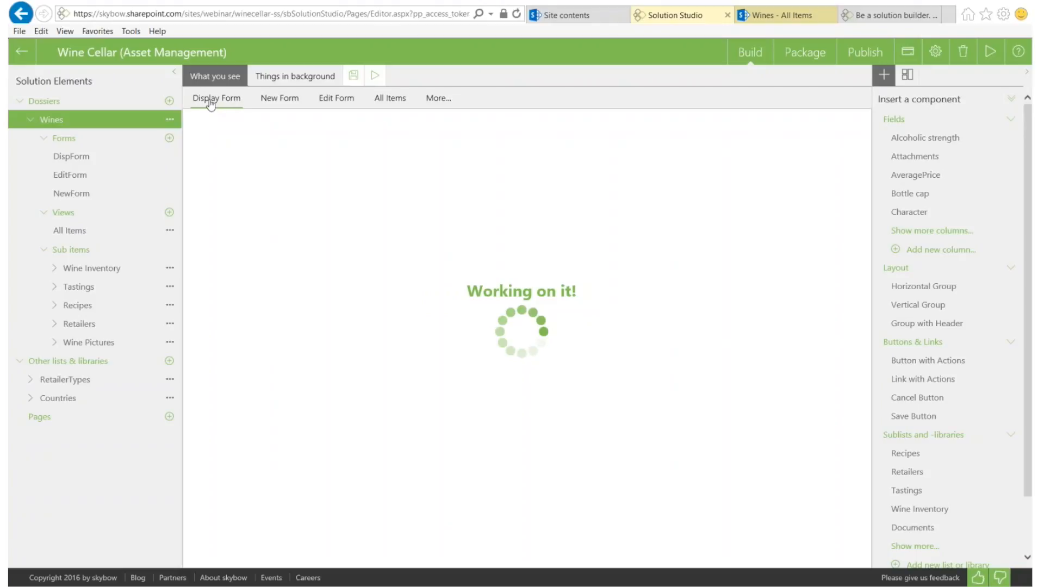
click(760, 18)
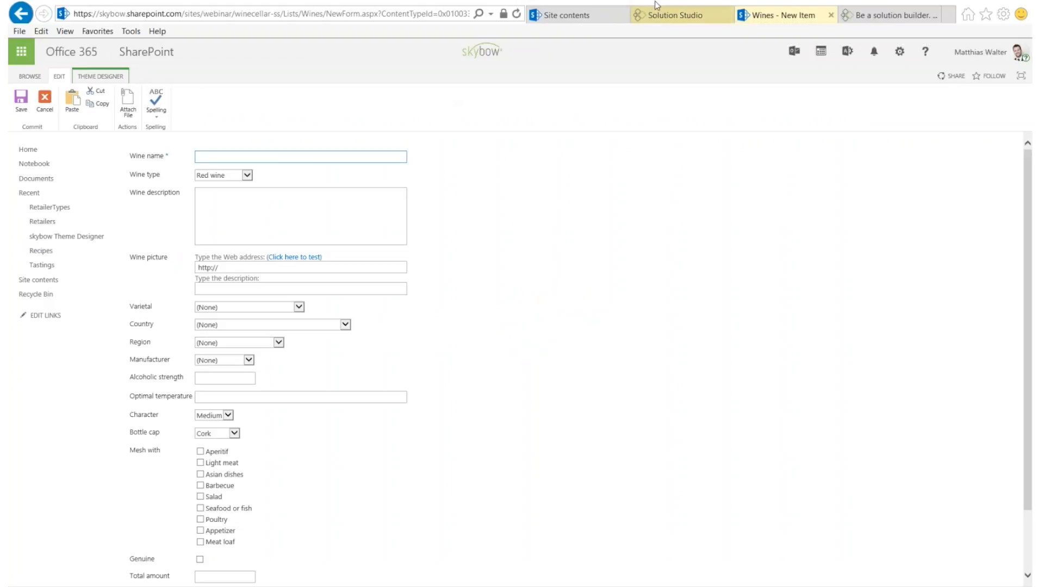
Switch back to the Solution Studio browser tab
click(677, 16)
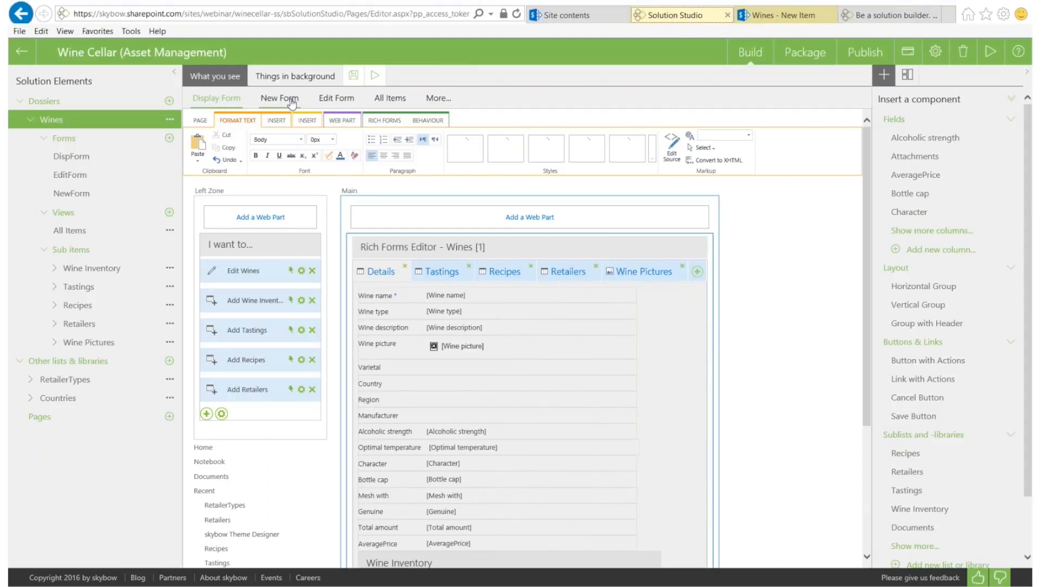
Convert the Wines New Form to Rich Forms and select the Wine type row
click(292, 100)
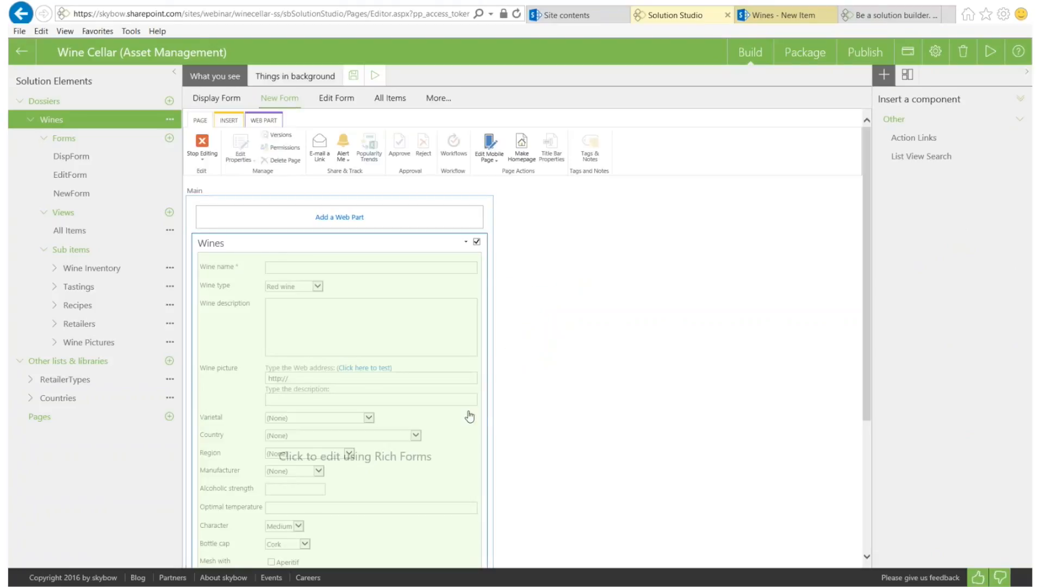
scroll(472, 415, down, 3)
click(324, 350)
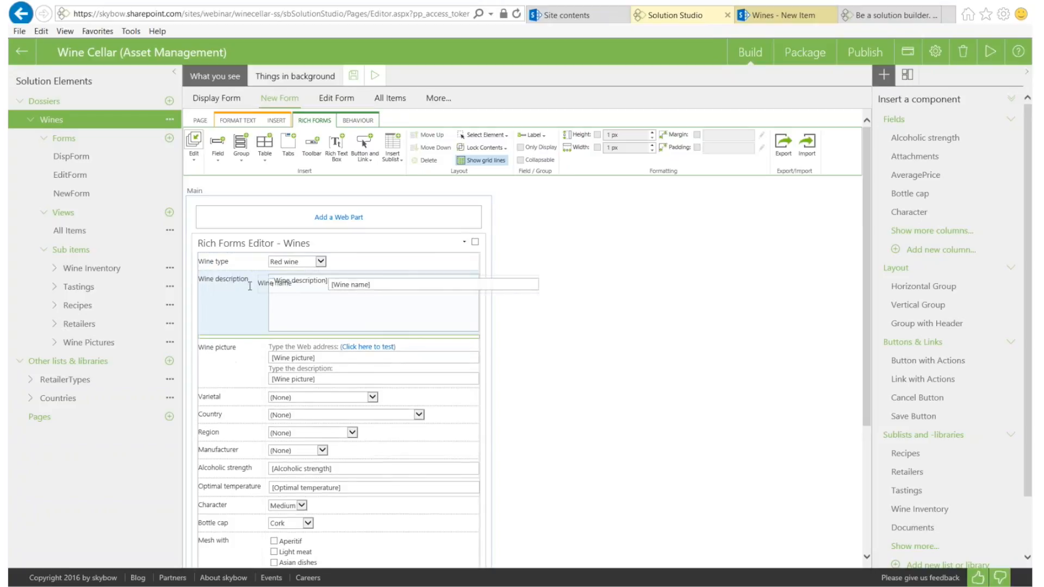
click(249, 281)
click(249, 281)
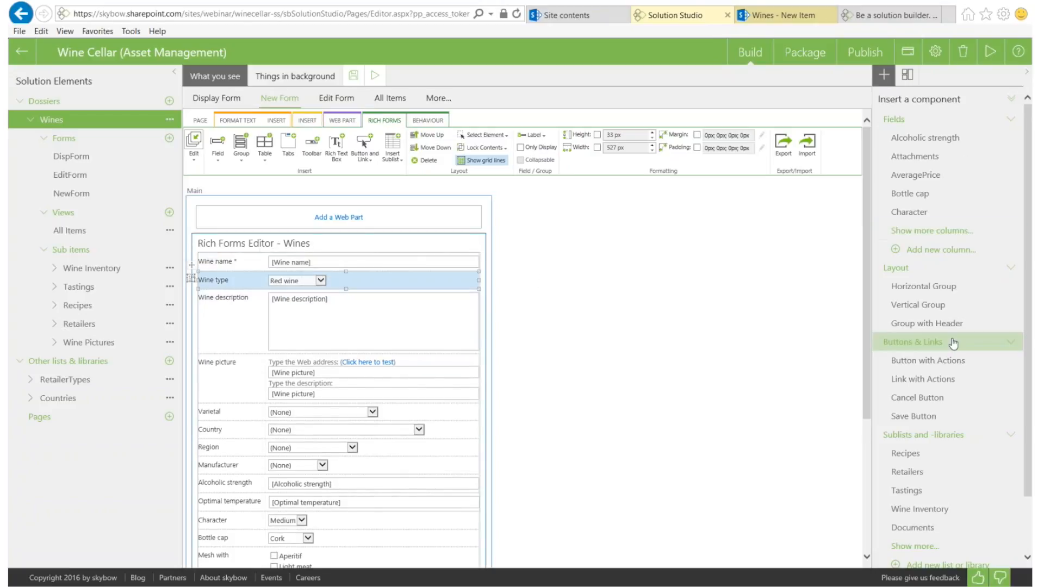
Insert a header group below Wine picture and test collapsing and expanding it
click(883, 328)
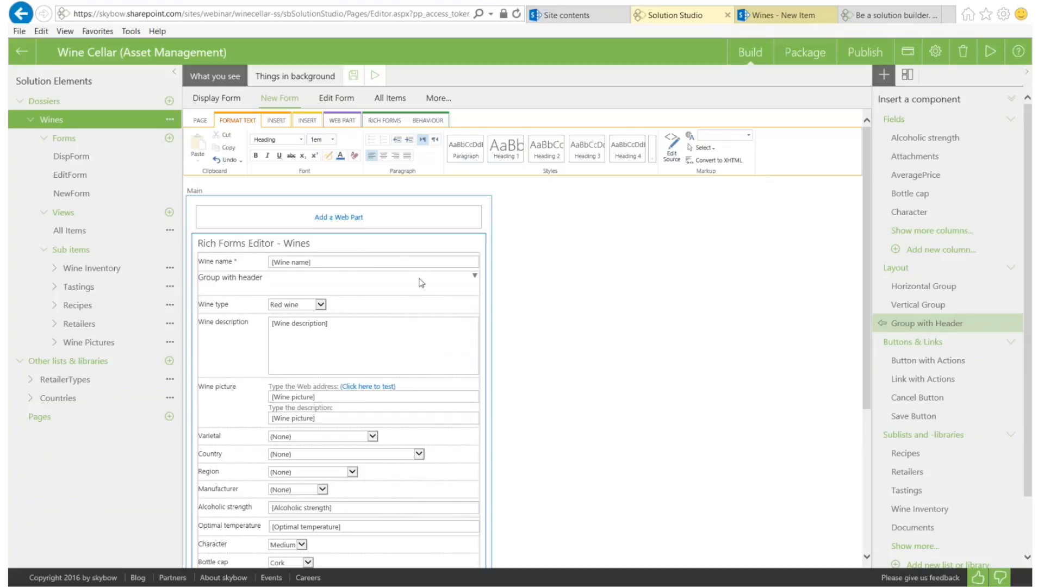
drag(248, 280, 228, 486)
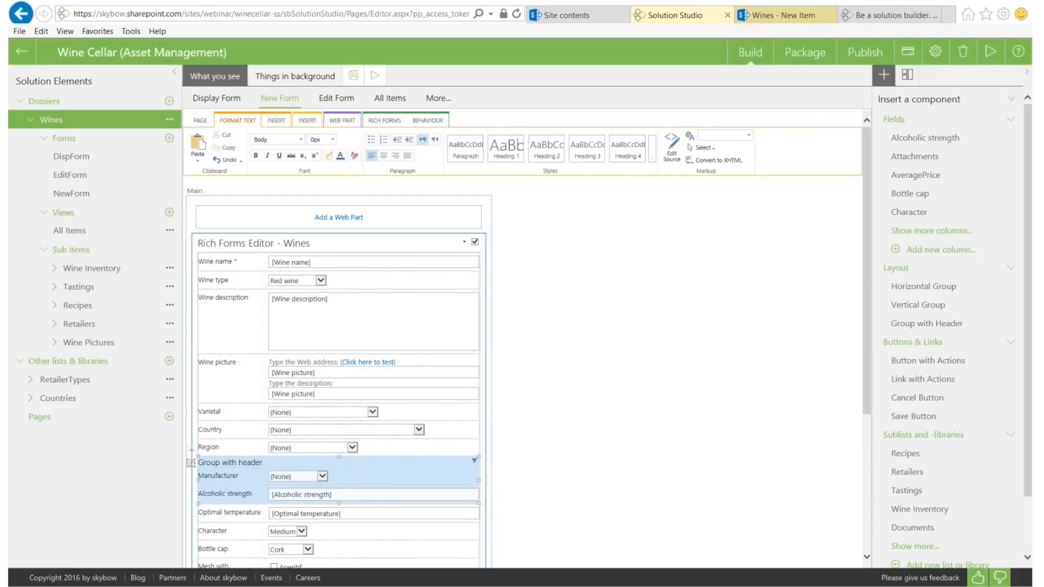
click(474, 462)
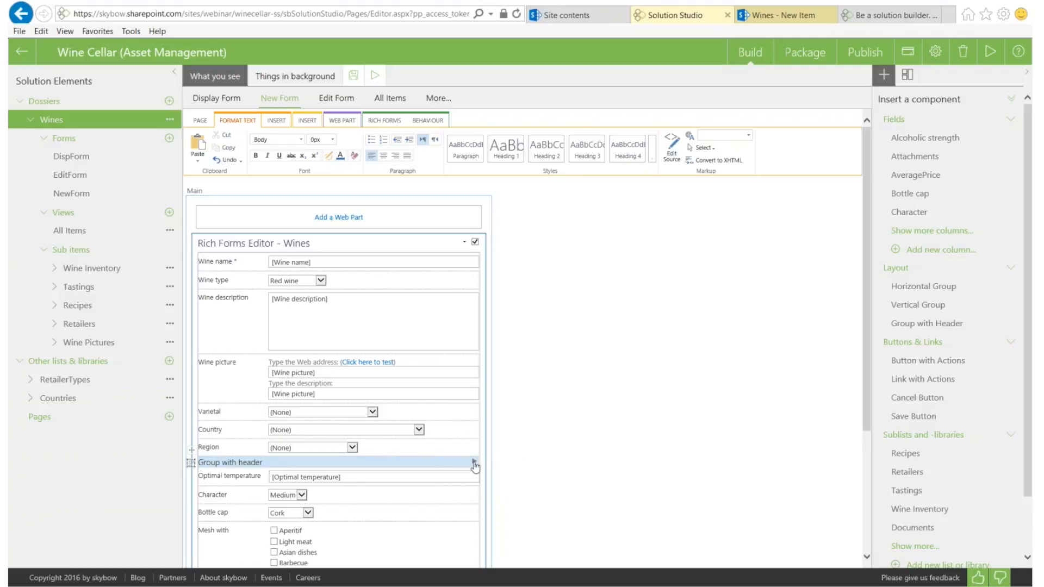
click(474, 463)
click(474, 462)
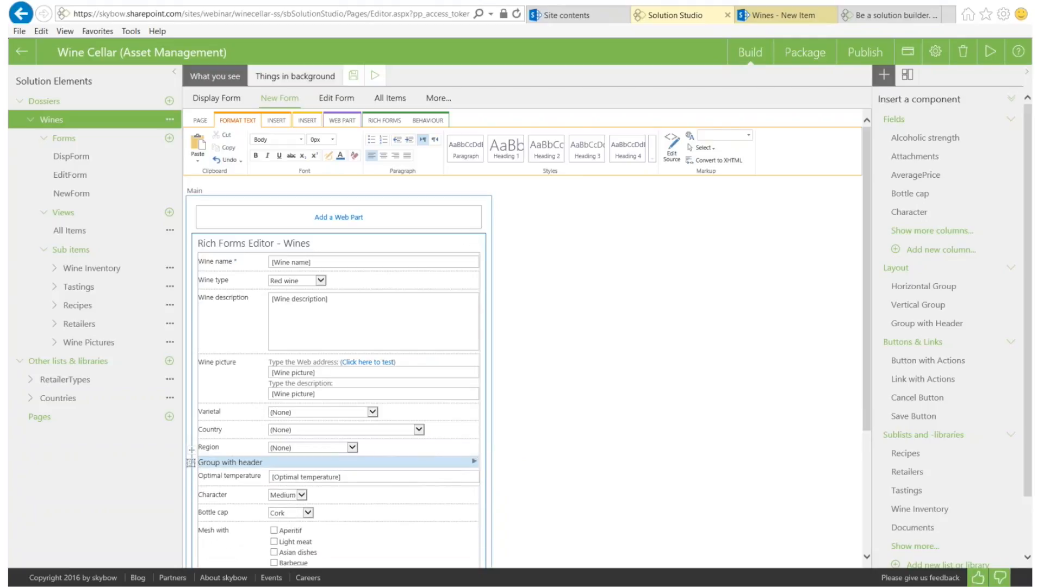
Change the group heading text to 'show more' and check the Country and Attachments rows
drag(198, 462, 263, 462)
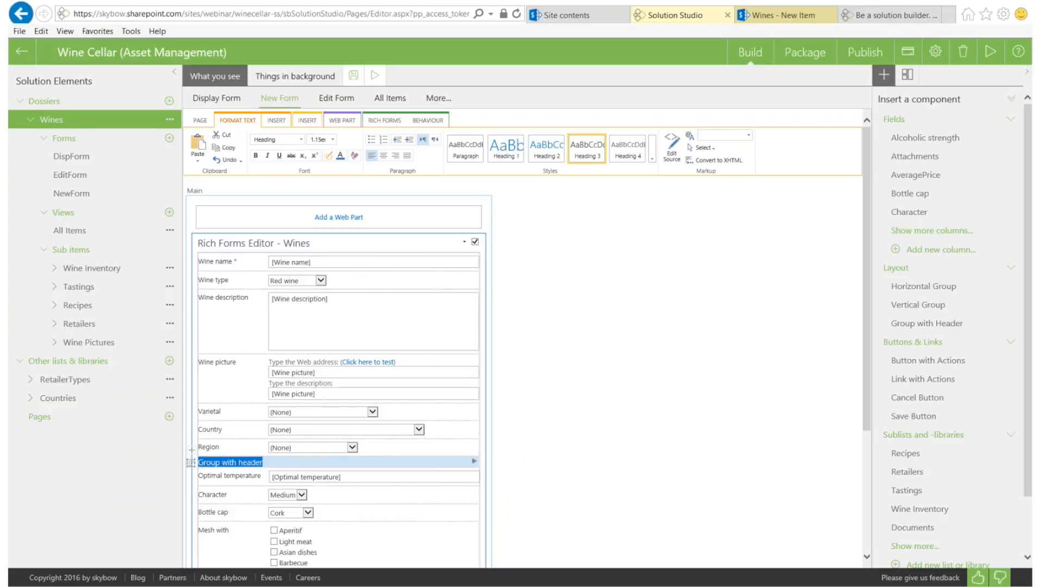
text(show more)
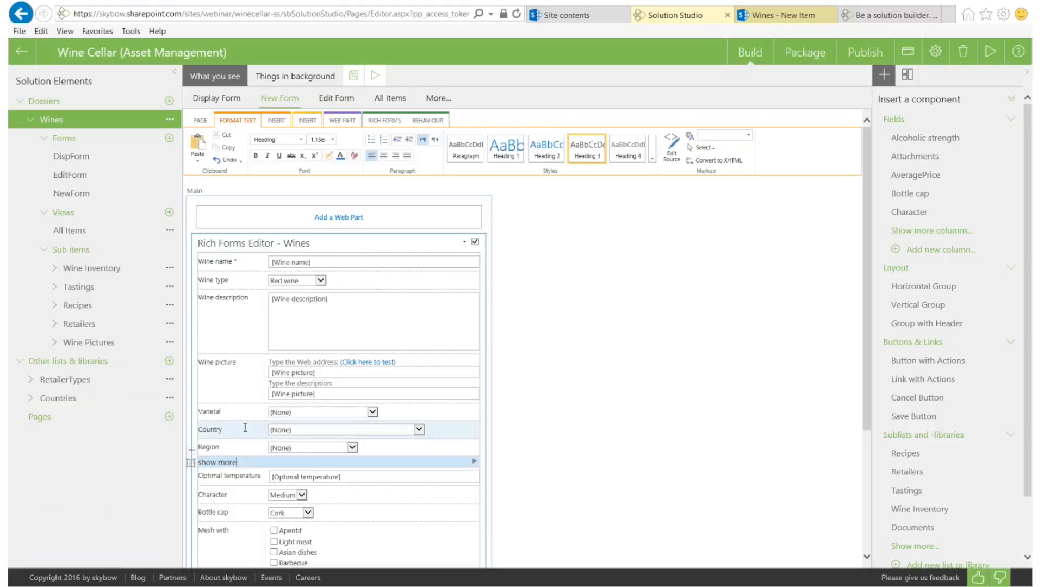
click(245, 428)
scroll(243, 429, down, 3)
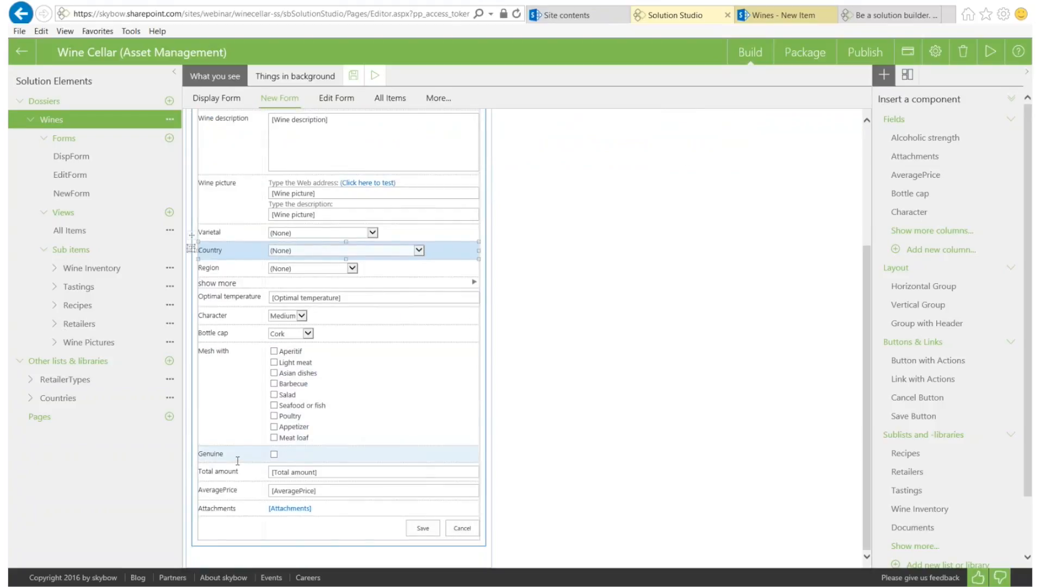
click(229, 508)
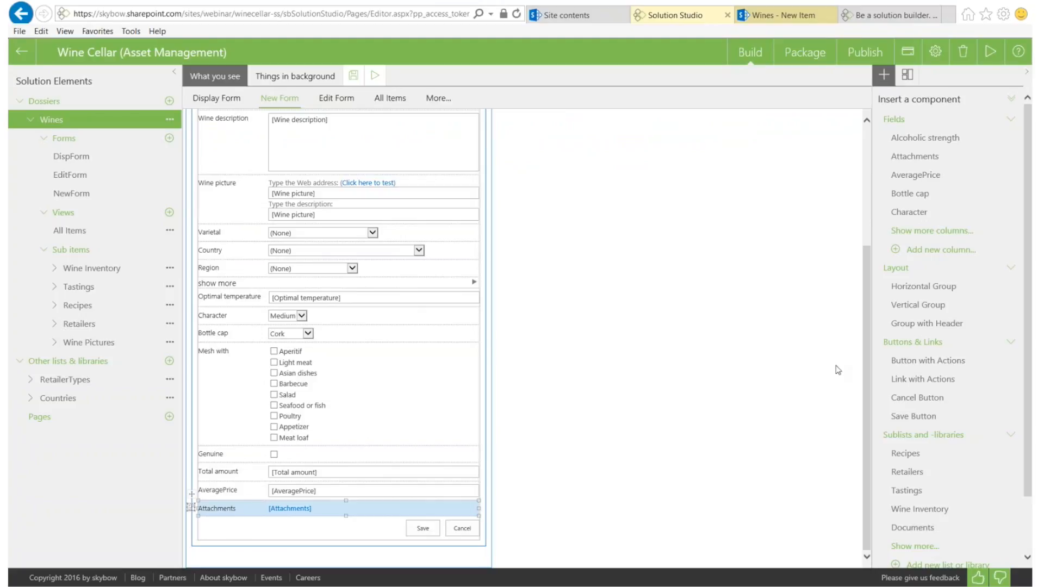
scroll(511, 351, up, 3)
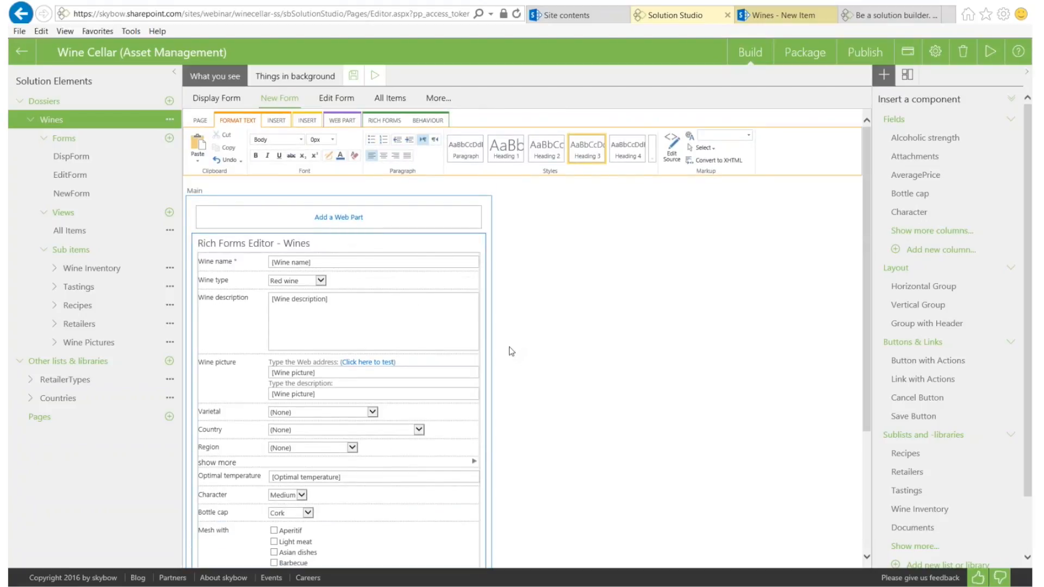
click(373, 120)
Save the Wines New Form changes and reopen the form for editing
click(193, 146)
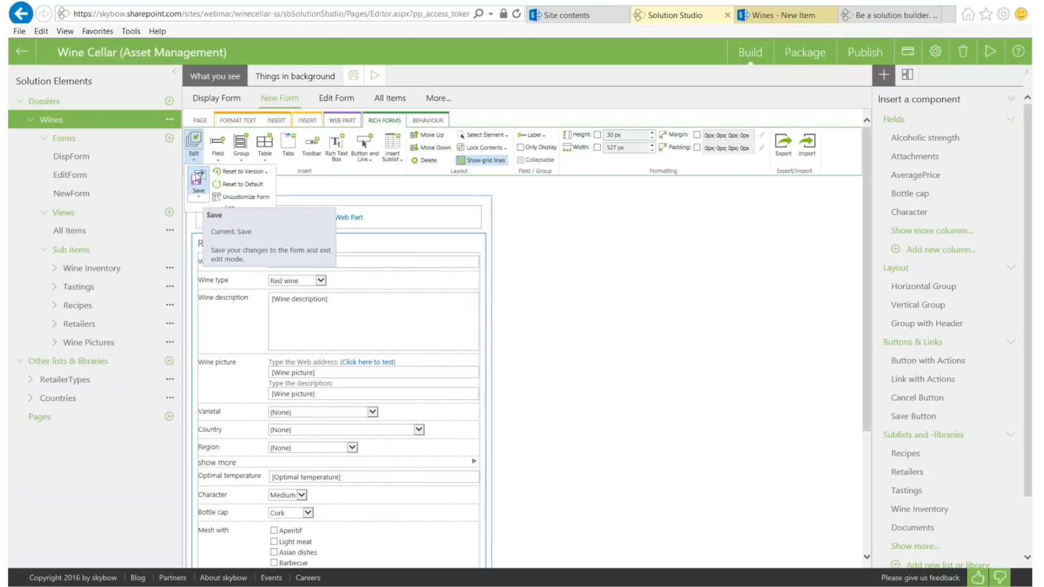
click(197, 178)
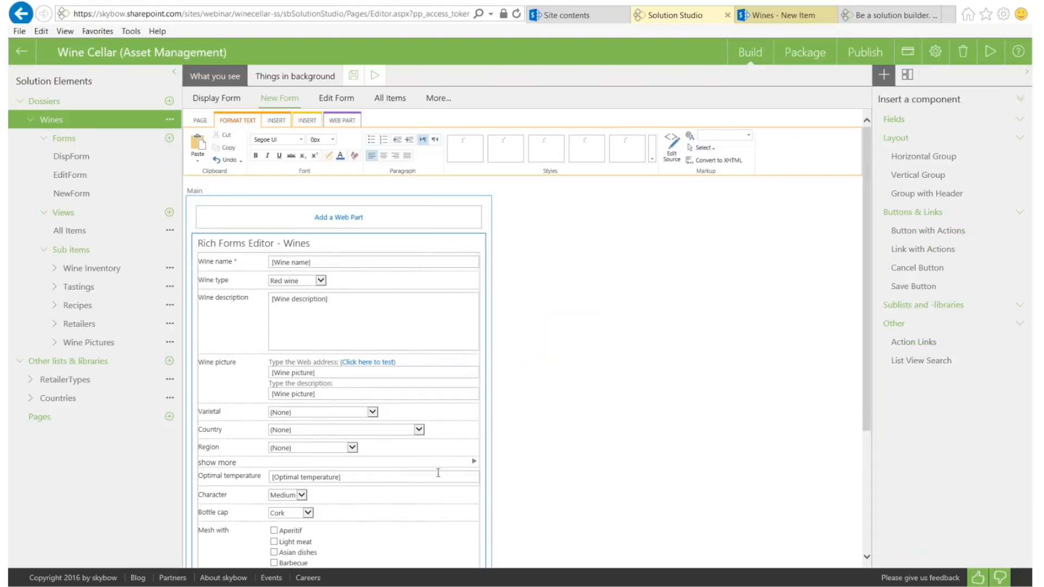
click(438, 472)
scroll(451, 463, down, 3)
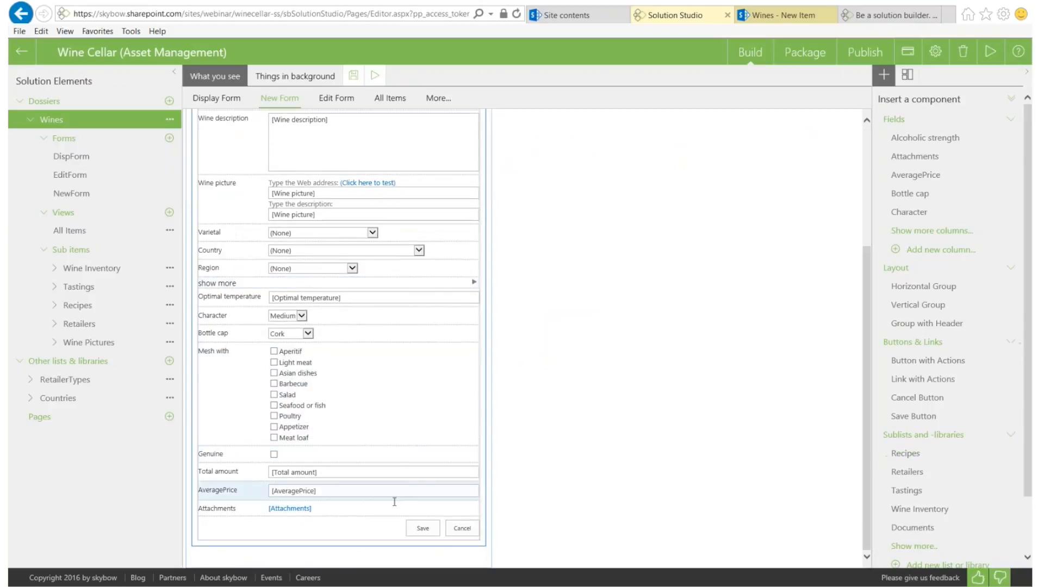
click(406, 509)
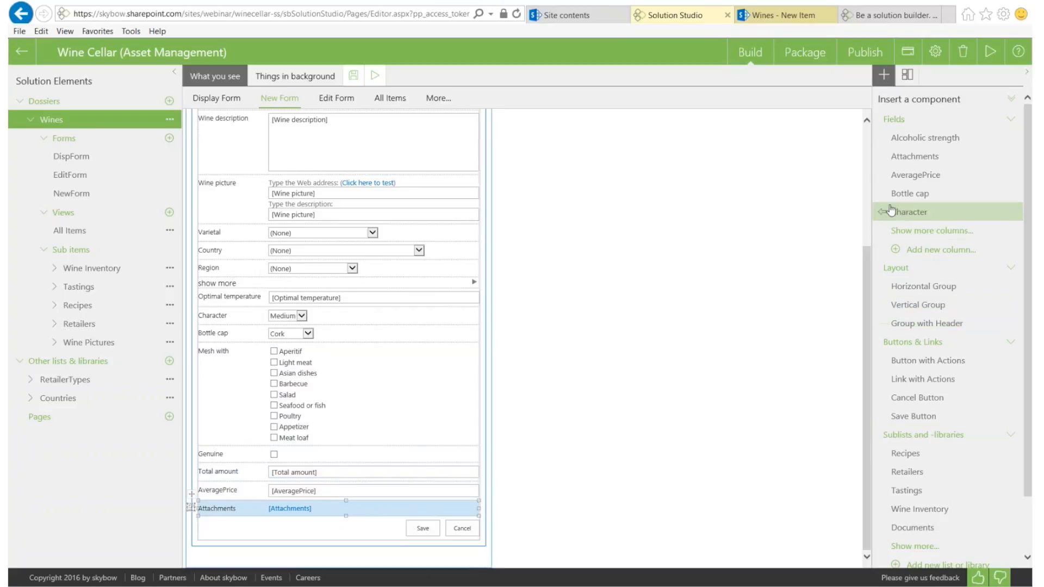
Insert the Wine Inventory sublist from the expanded Sublists and -libraries list
scroll(922, 402, down, 1)
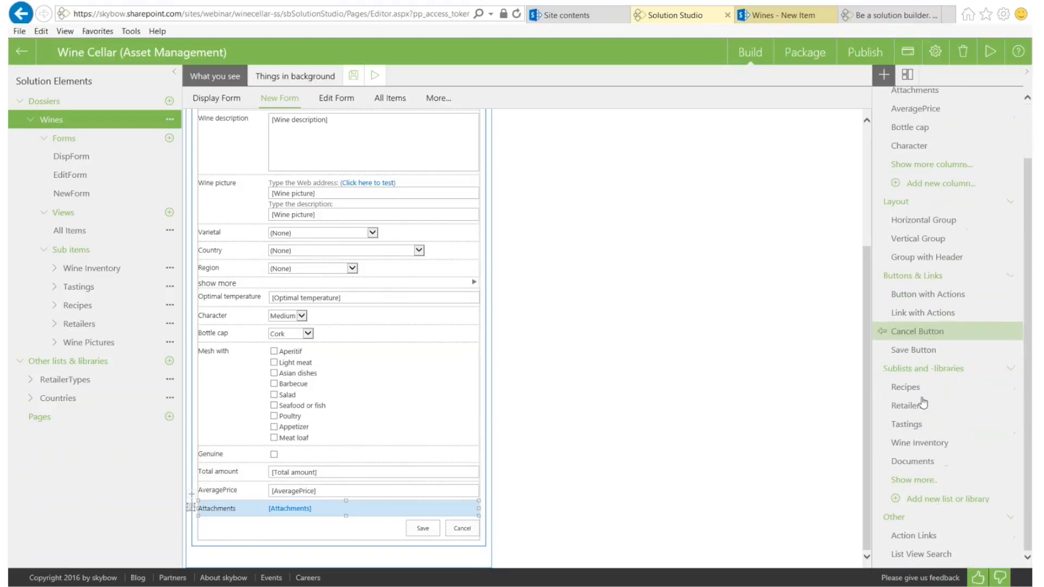
click(913, 481)
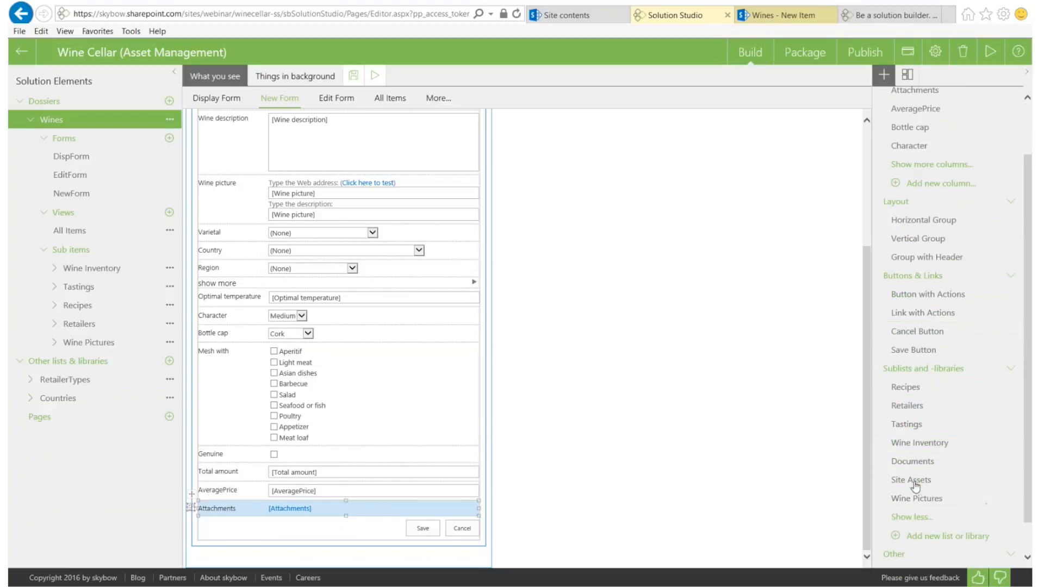
click(884, 445)
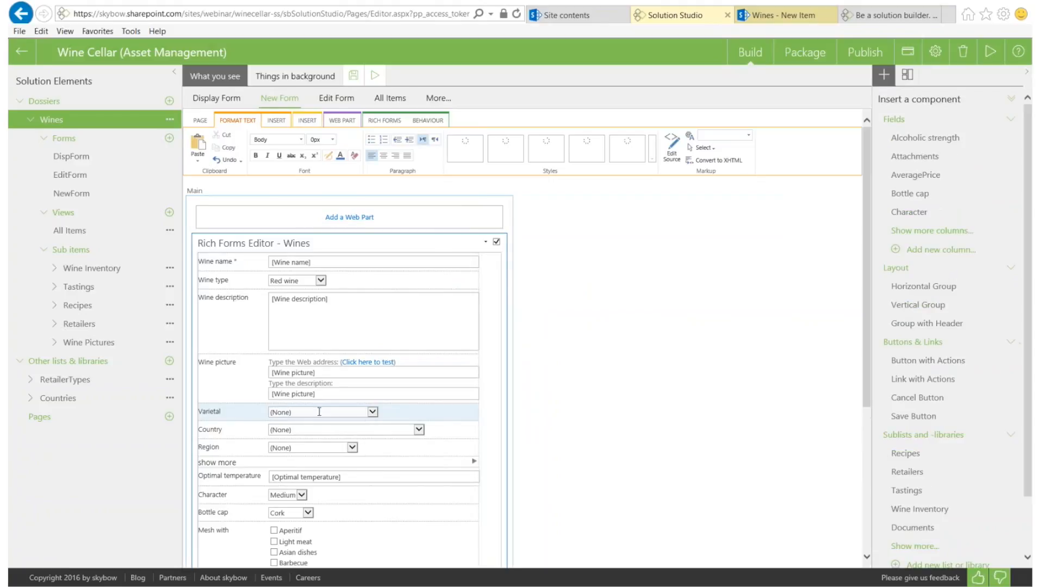
Move the Wine Inventory web part between AveragePrice and Attachments, then select it
scroll(329, 476, down, 3)
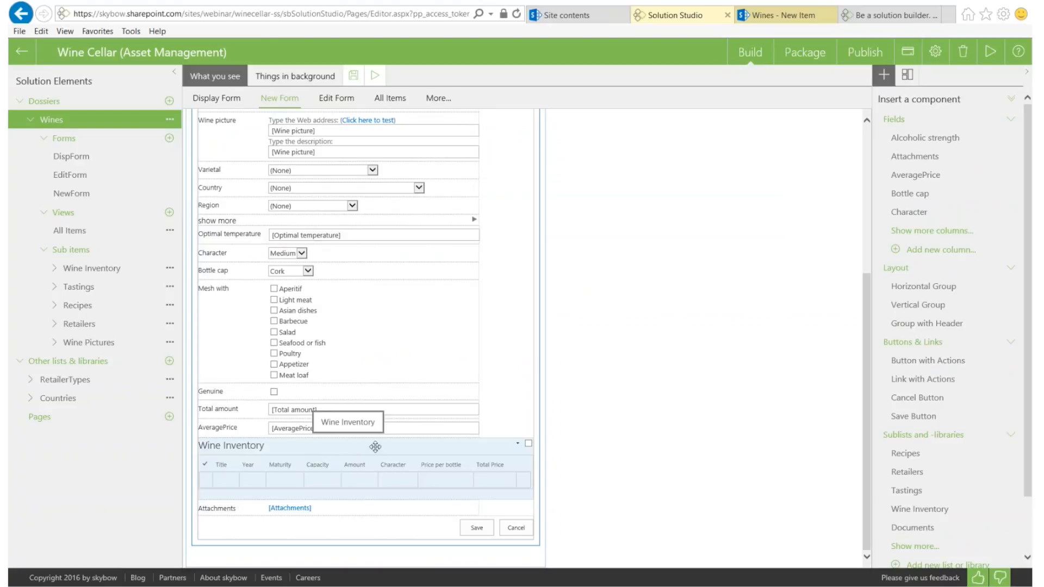
click(517, 444)
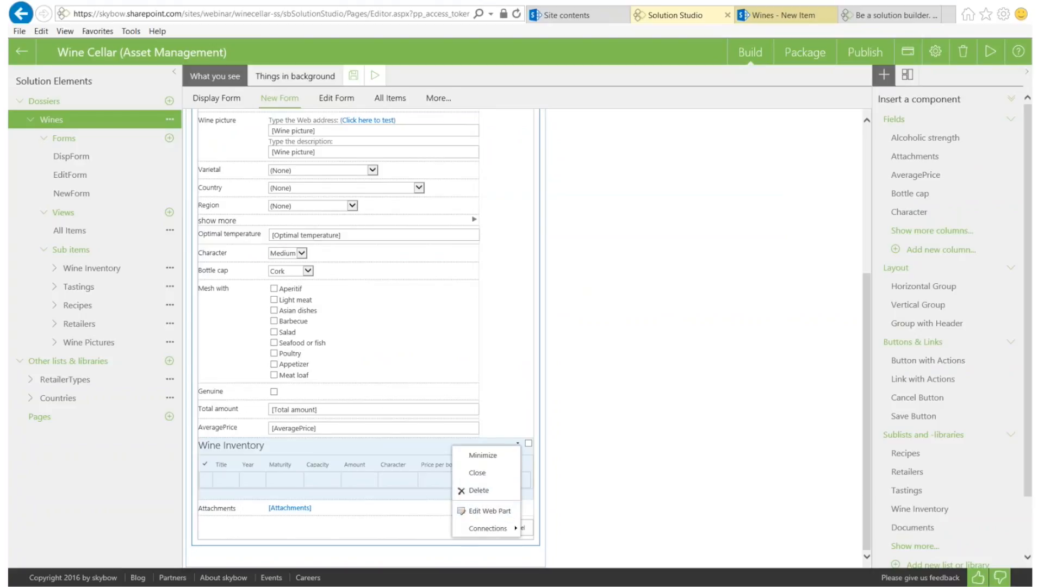
drag(396, 443, 337, 492)
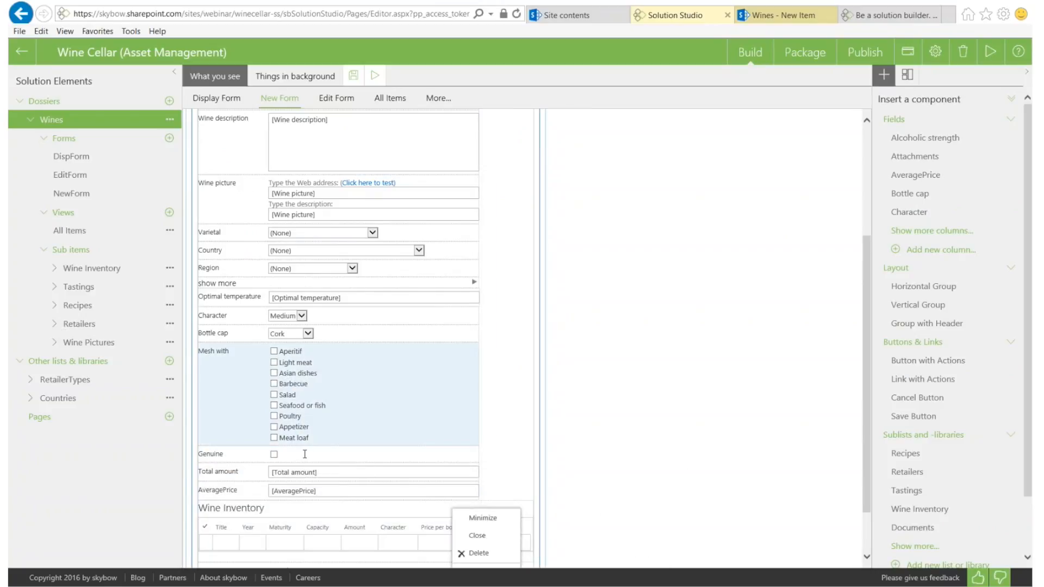
click(229, 543)
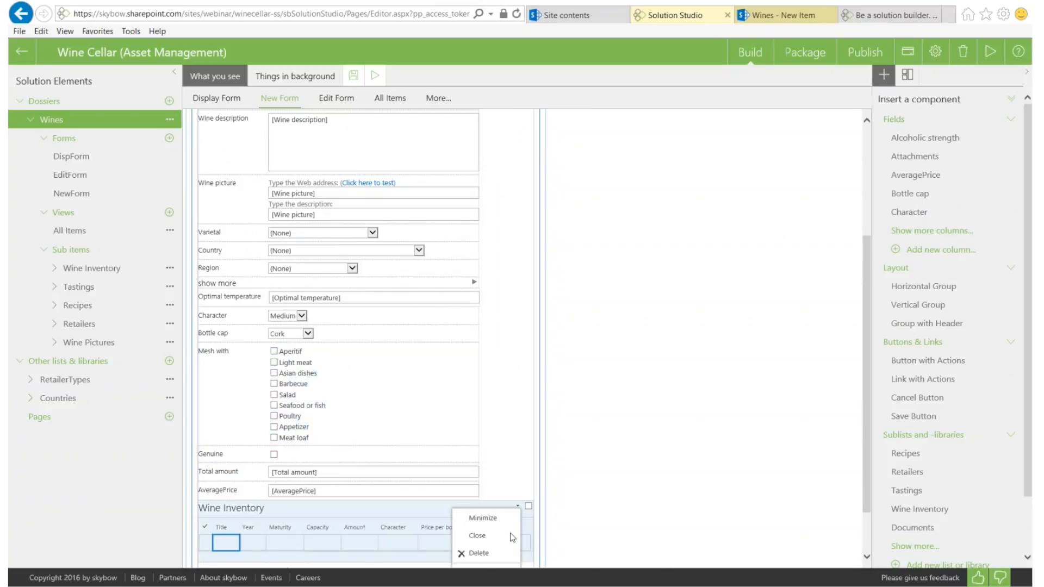
click(448, 510)
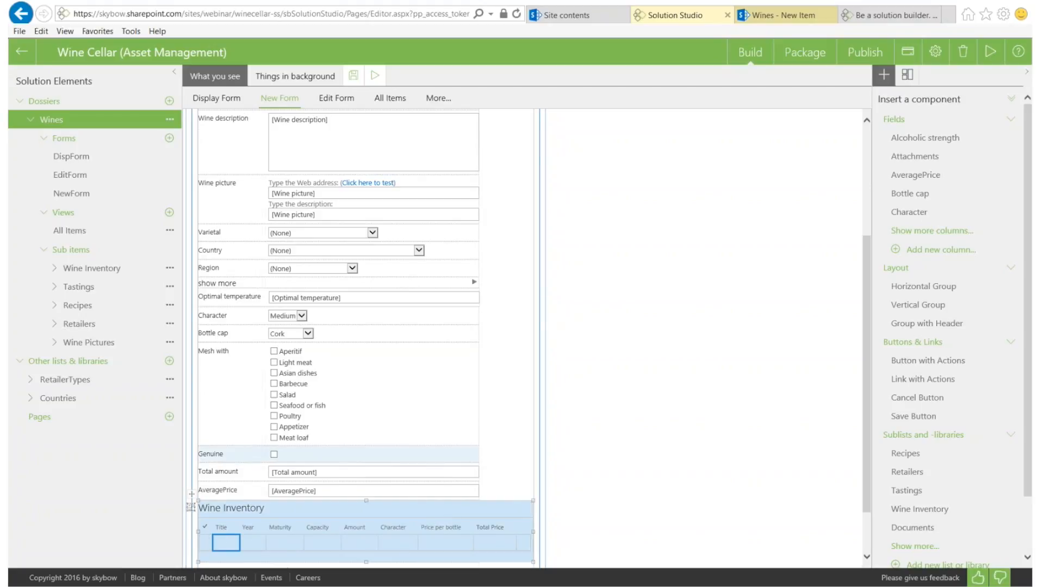
scroll(259, 220, up, 3)
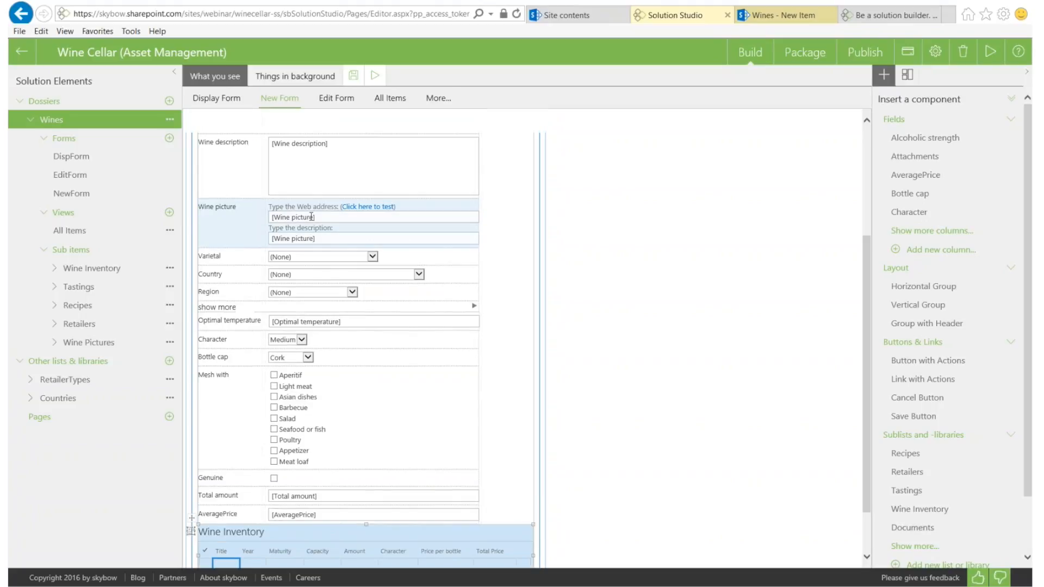
click(389, 121)
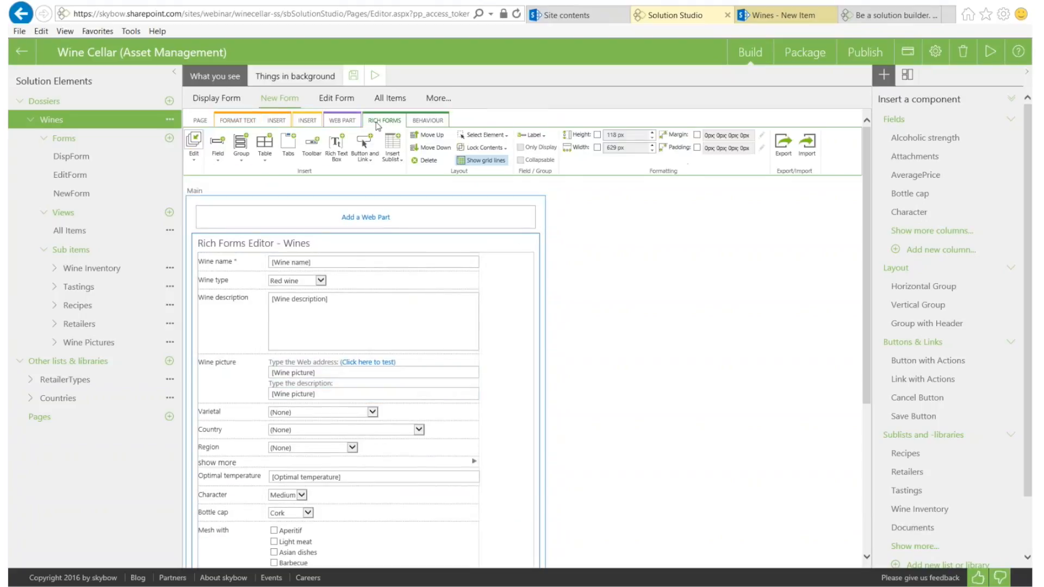
click(436, 121)
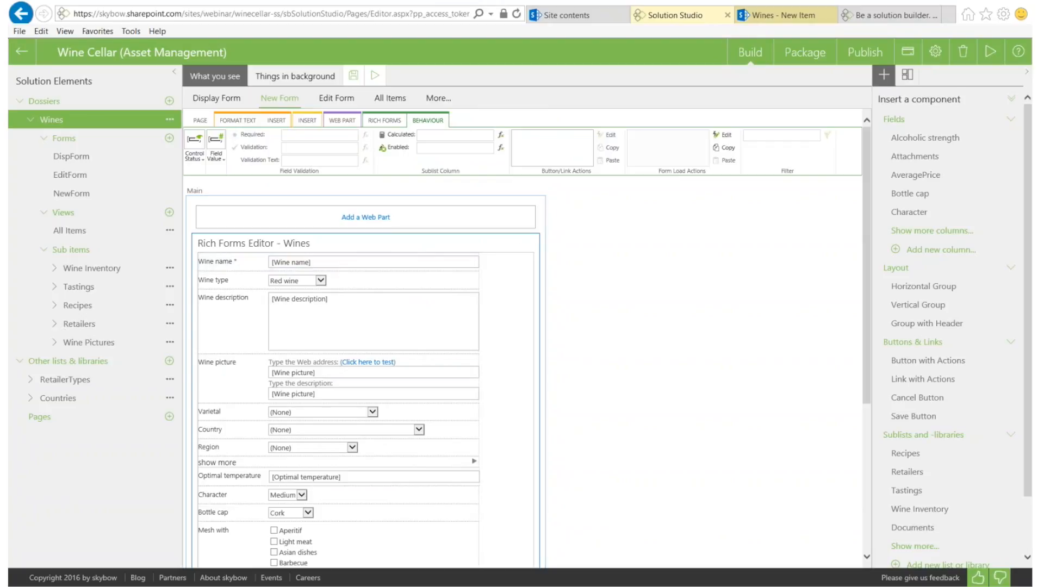
click(501, 136)
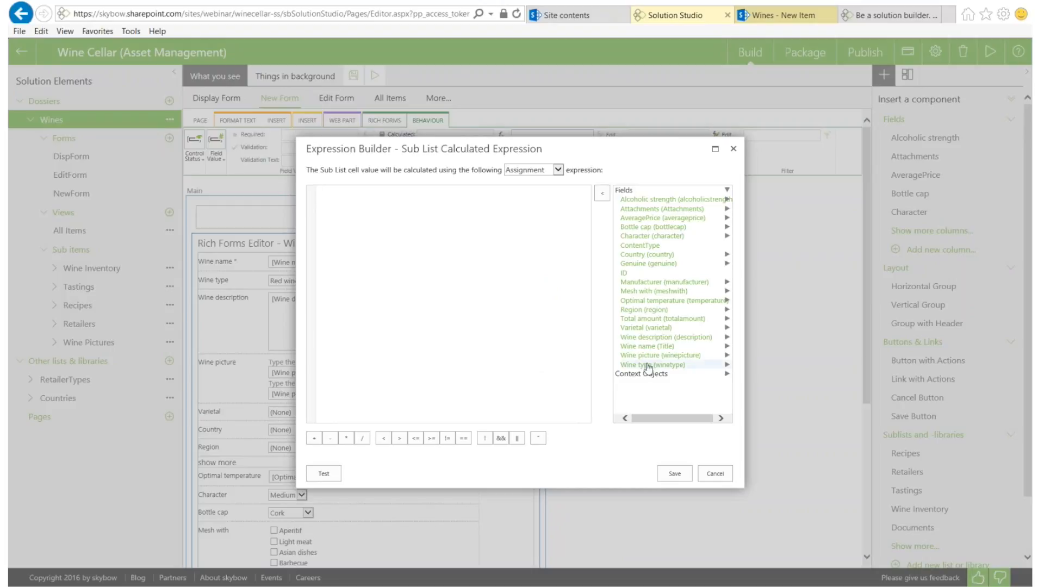
double_click(654, 349)
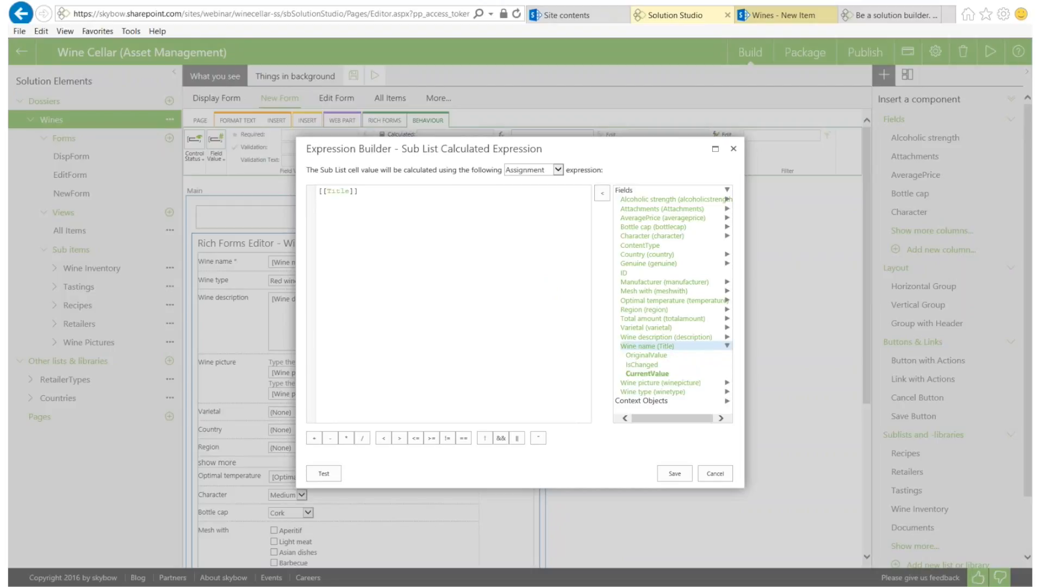
double_click(641, 401)
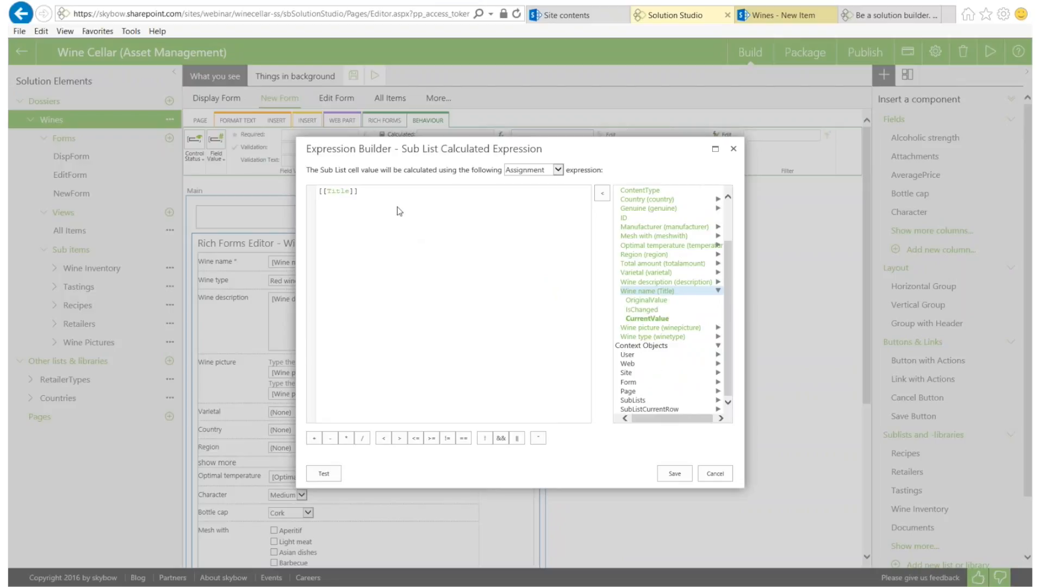
scroll(693, 267, up, 2)
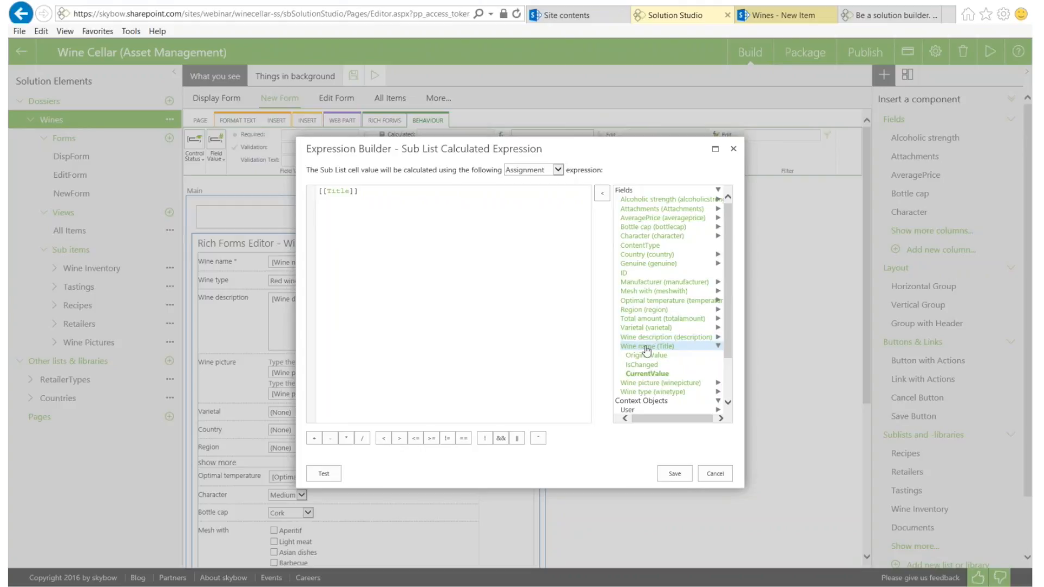
scroll(643, 350, down, 2)
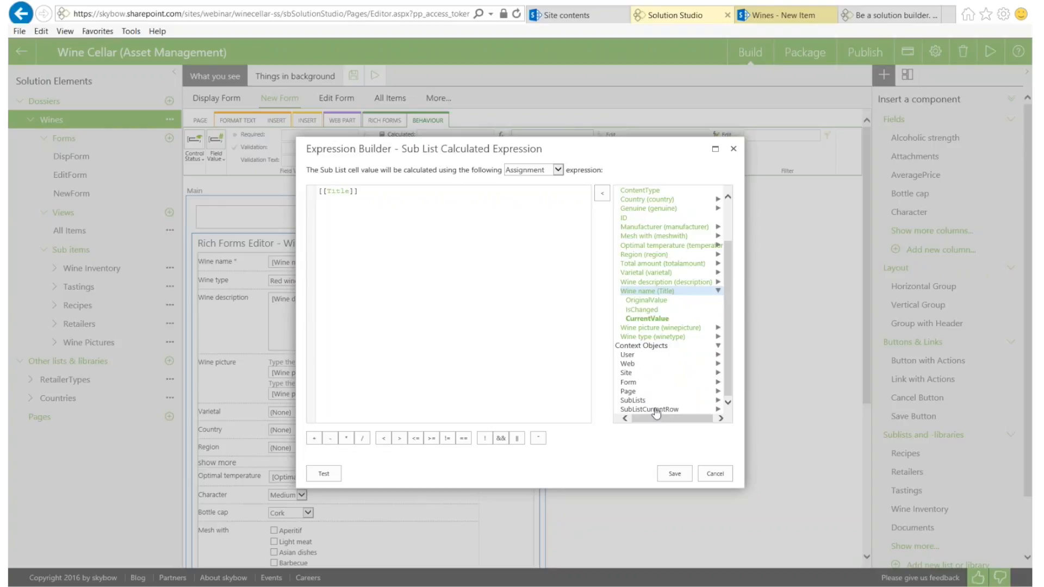
scroll(655, 403, down, 3)
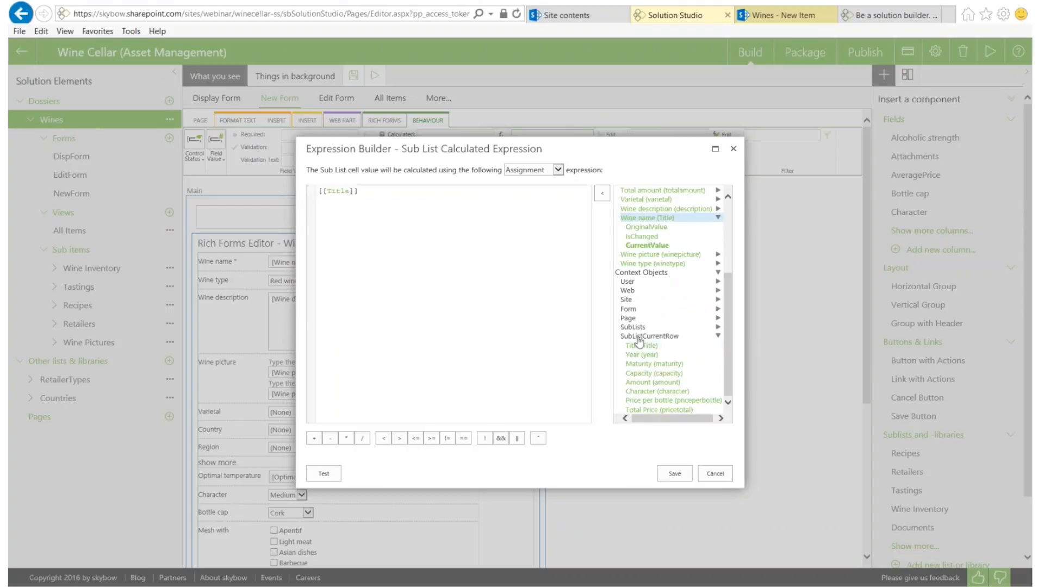
double_click(645, 355)
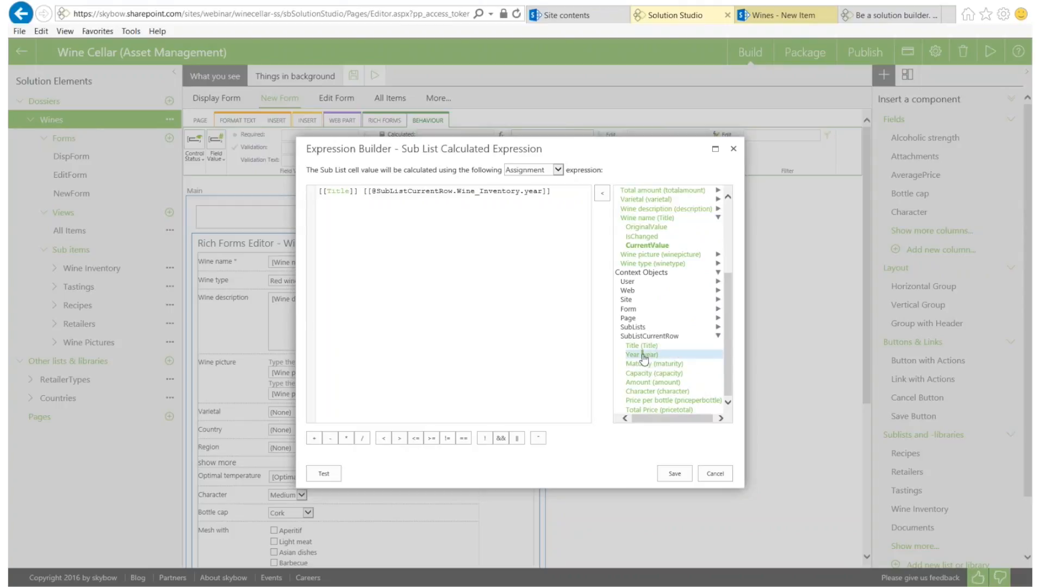
click(526, 171)
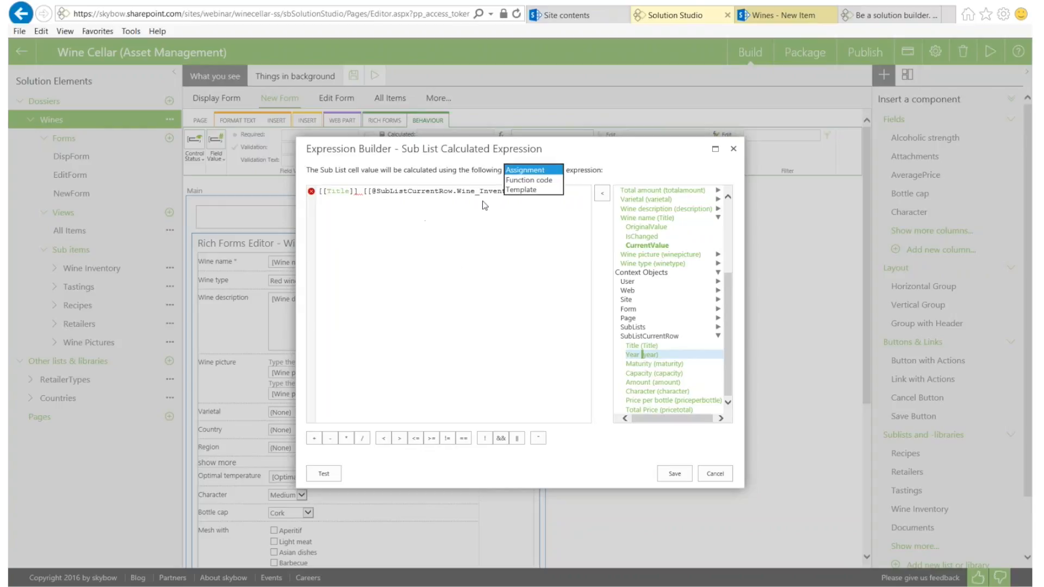
Set the expression type to Template and save the calculated Title expression
click(537, 190)
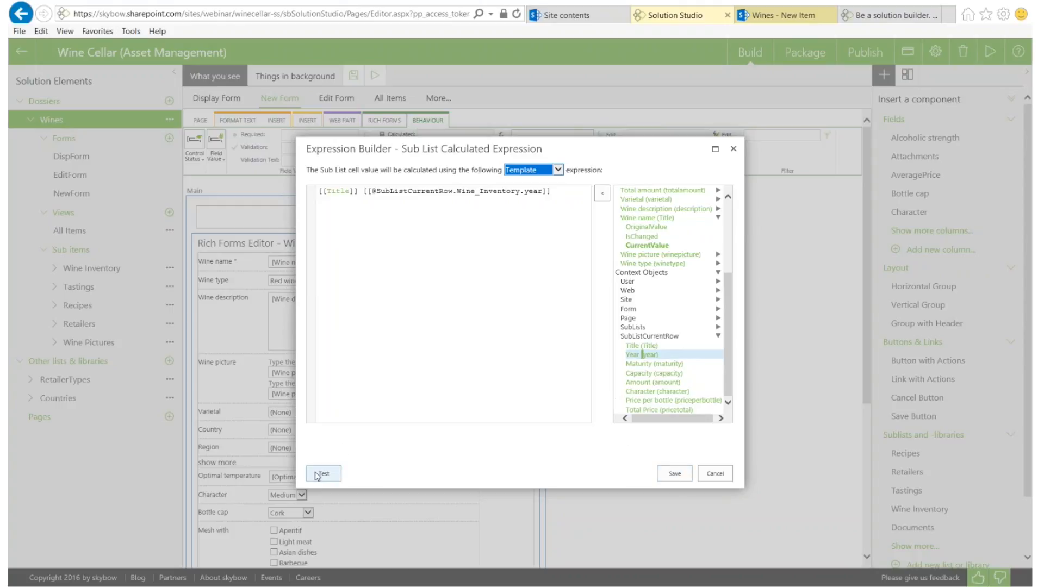
click(558, 170)
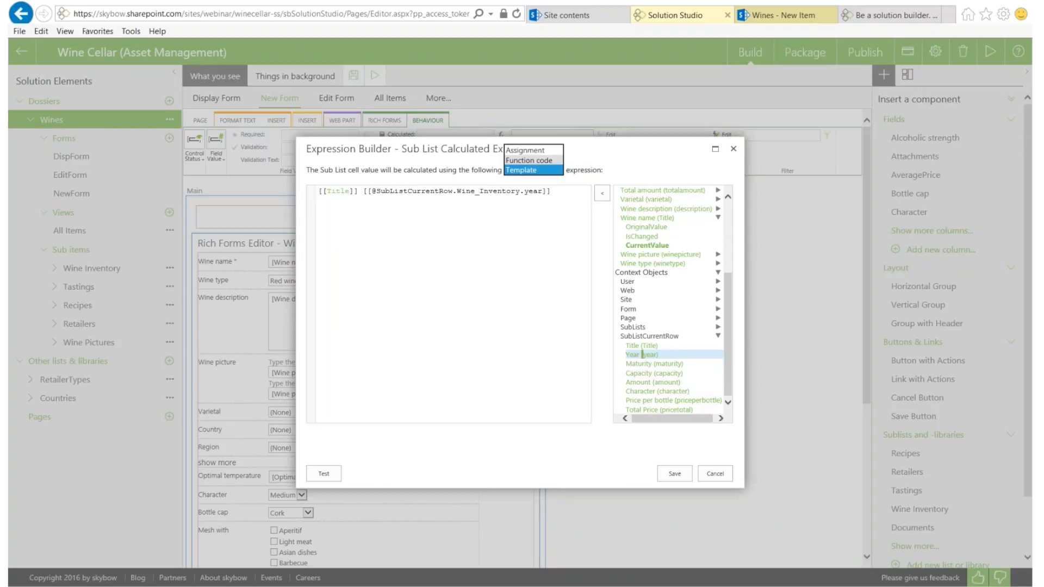
click(529, 160)
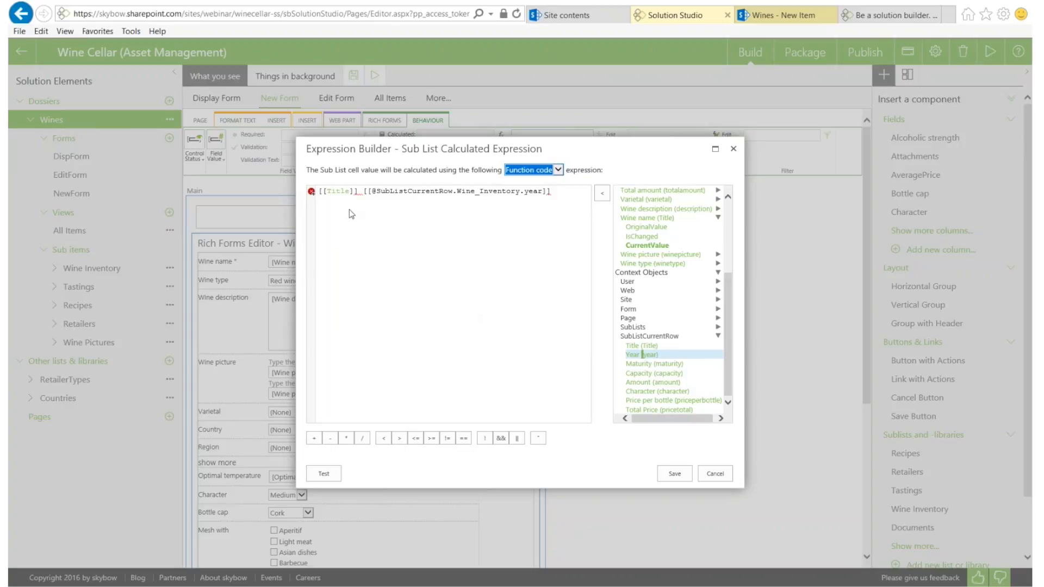
drag(552, 191, 355, 192)
click(432, 202)
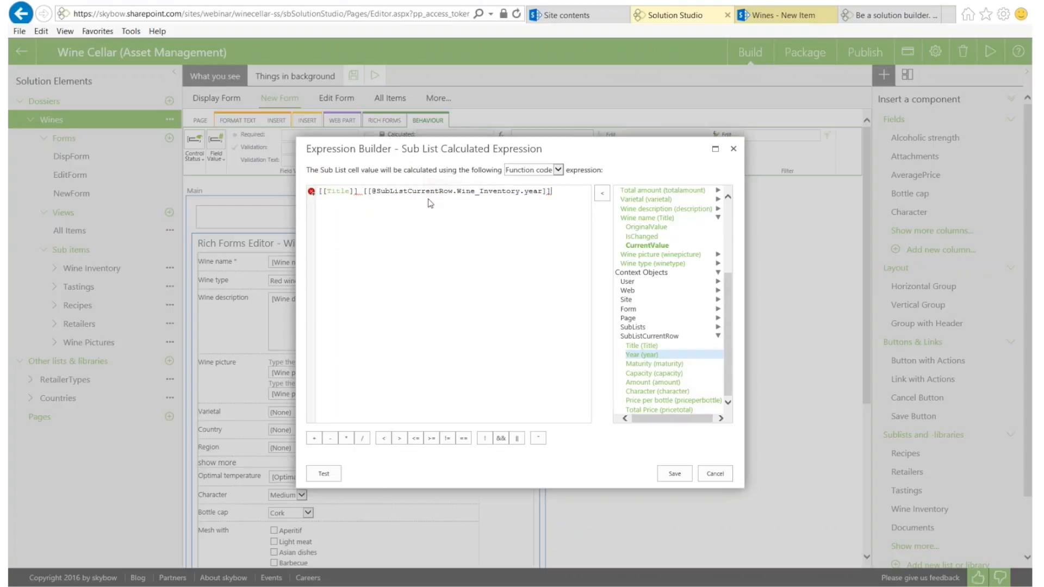
click(544, 171)
click(531, 180)
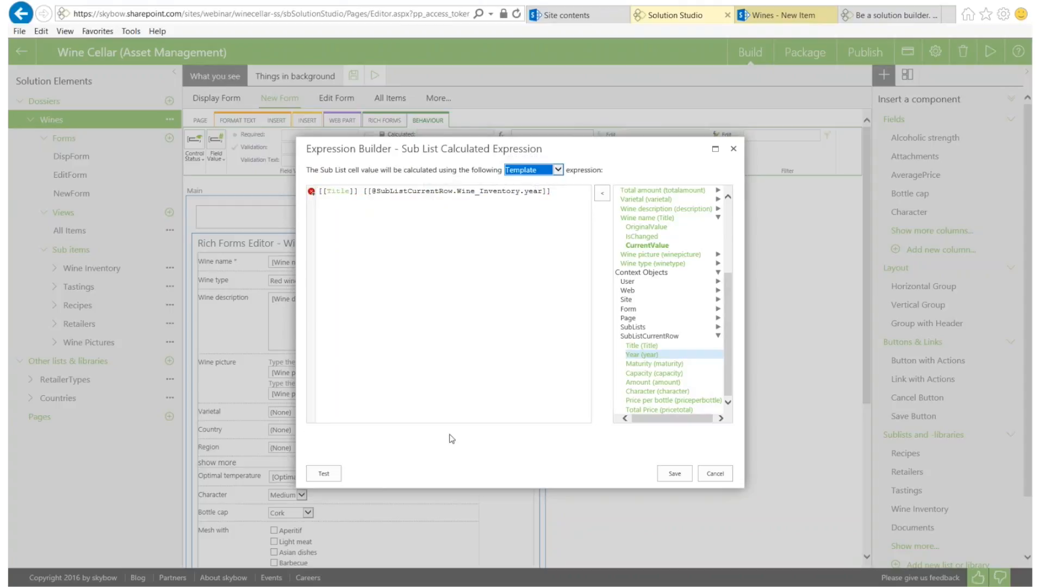
click(675, 473)
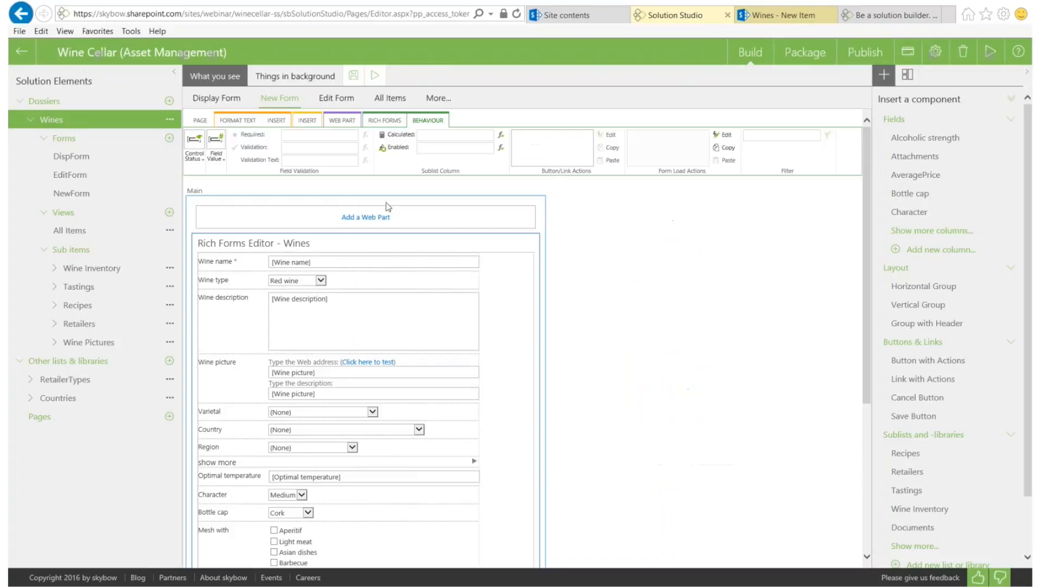
Set the Sublist Column Enabled condition to =false
text(=false)
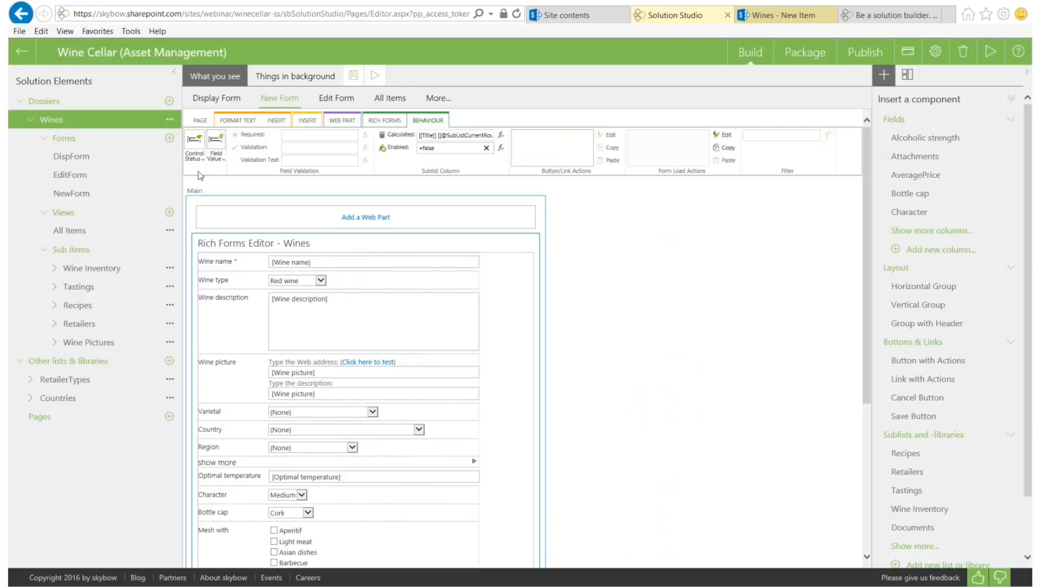
drag(447, 147, 390, 152)
click(382, 124)
Reload the Wines - New Item browser tab to pick up the form changes
click(194, 163)
click(196, 186)
click(784, 19)
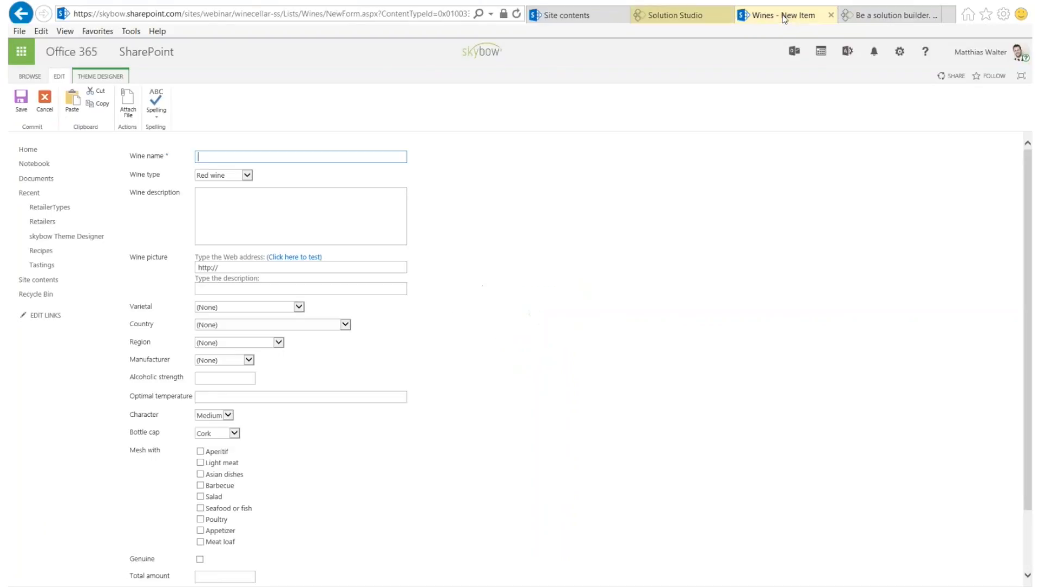
click(253, 16)
key(Home)
click(514, 15)
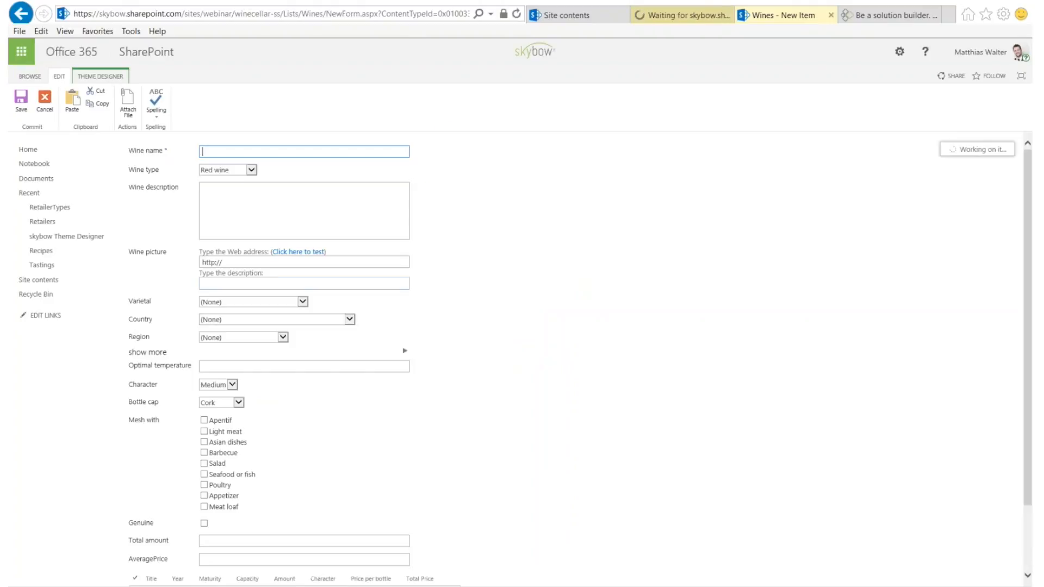
Enter Year 2010 in a new Wine Inventory row
scroll(343, 375, down, 3)
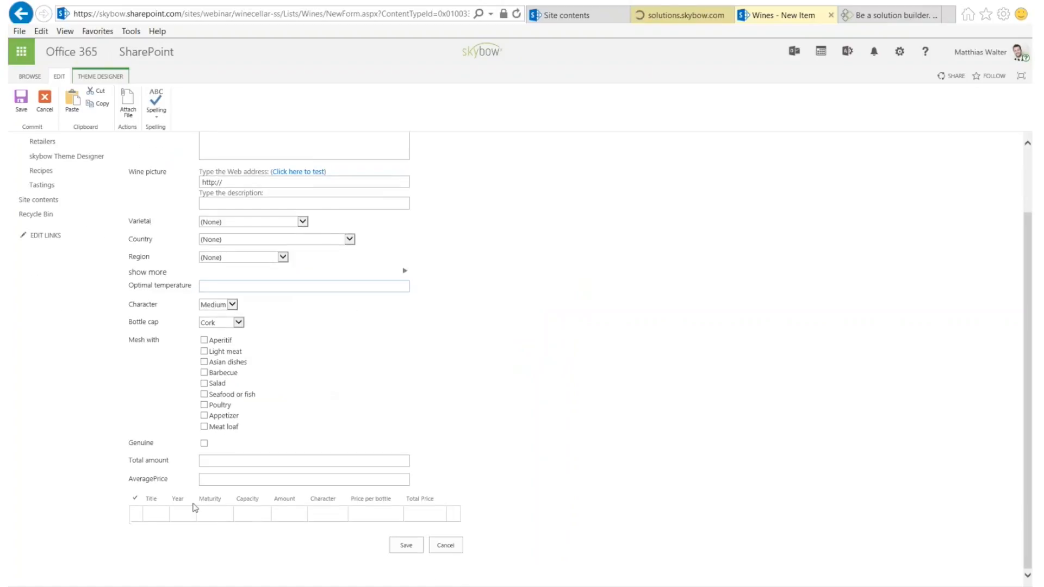
click(153, 516)
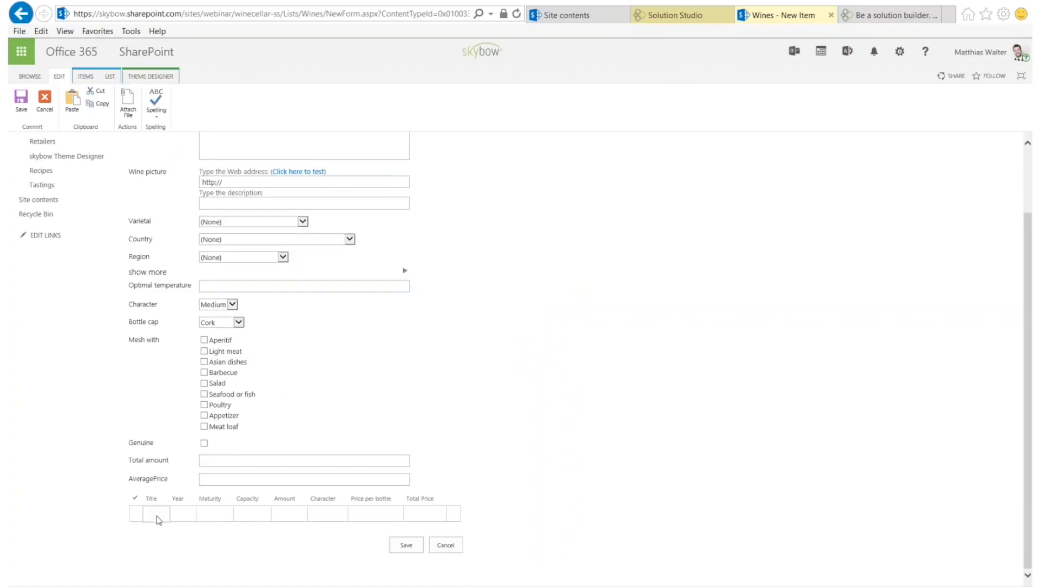
click(184, 516)
text(2010)
key(Tab)
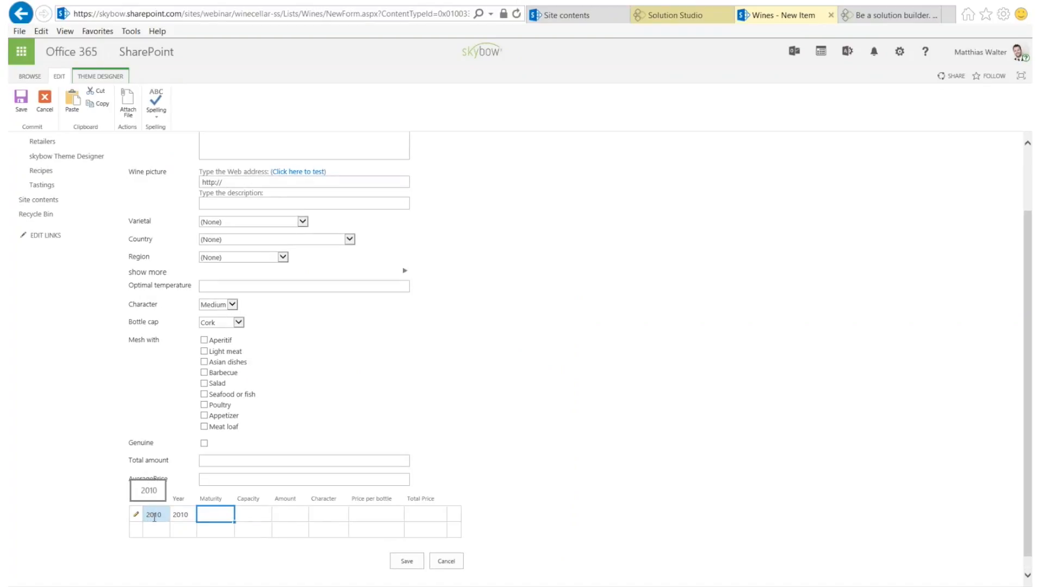
Name the wine Aalto, then change the row's Year to 2011, giving Title Aalto 2011
scroll(226, 152, up, 3)
click(223, 150)
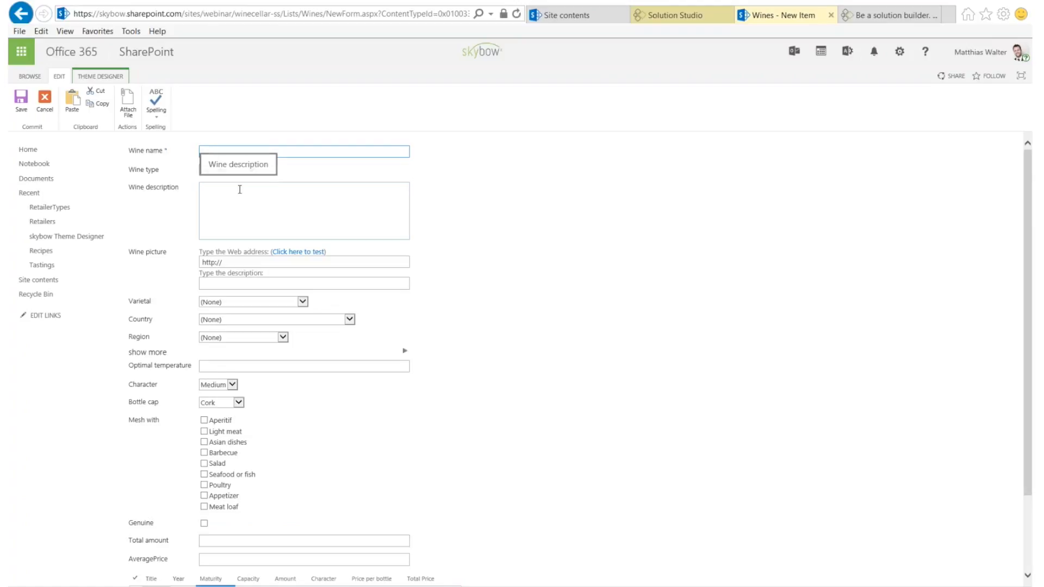
text(Aalto)
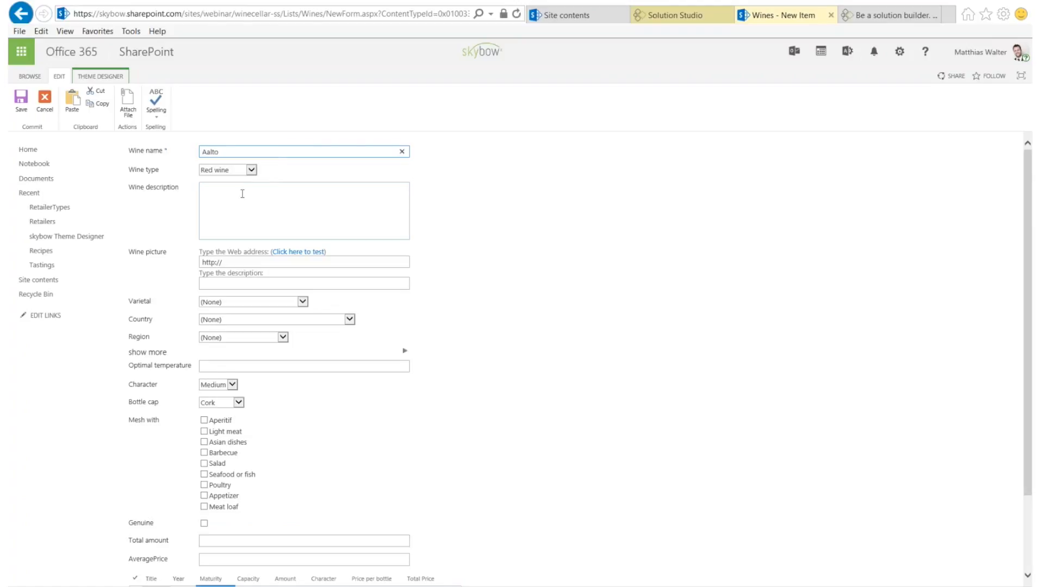
key(Tab)
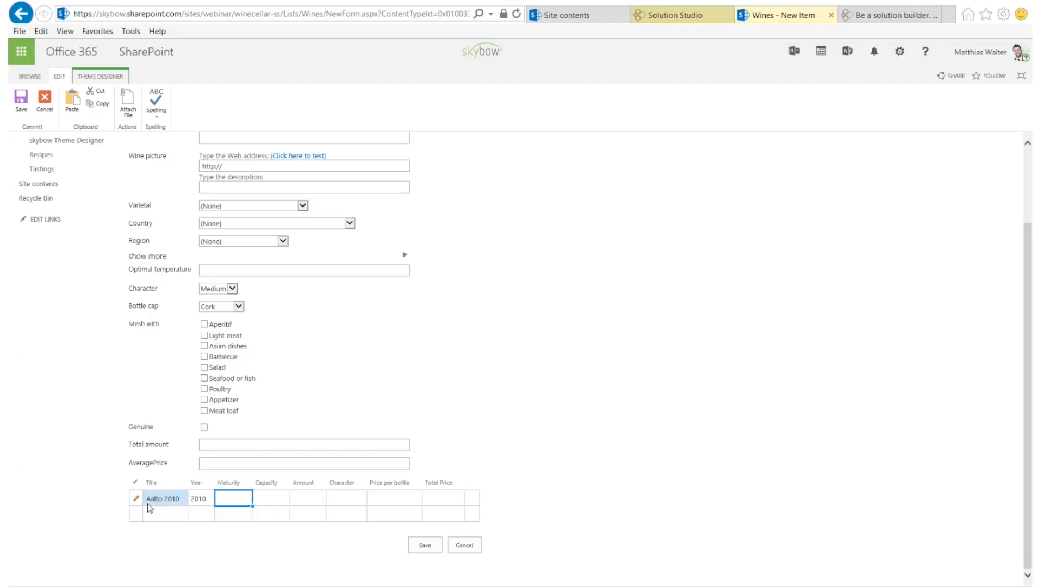
click(160, 496)
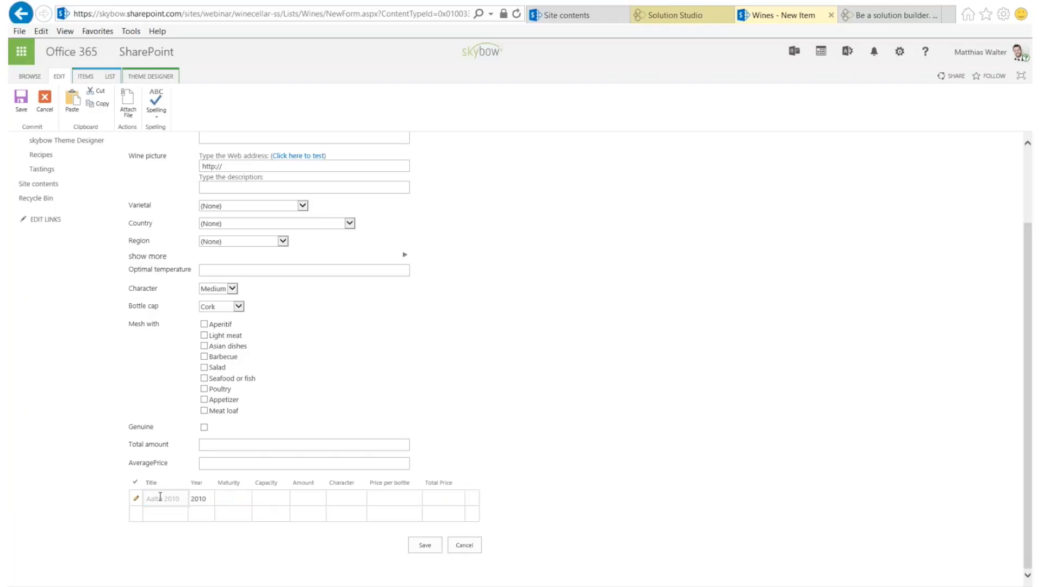
click(199, 498)
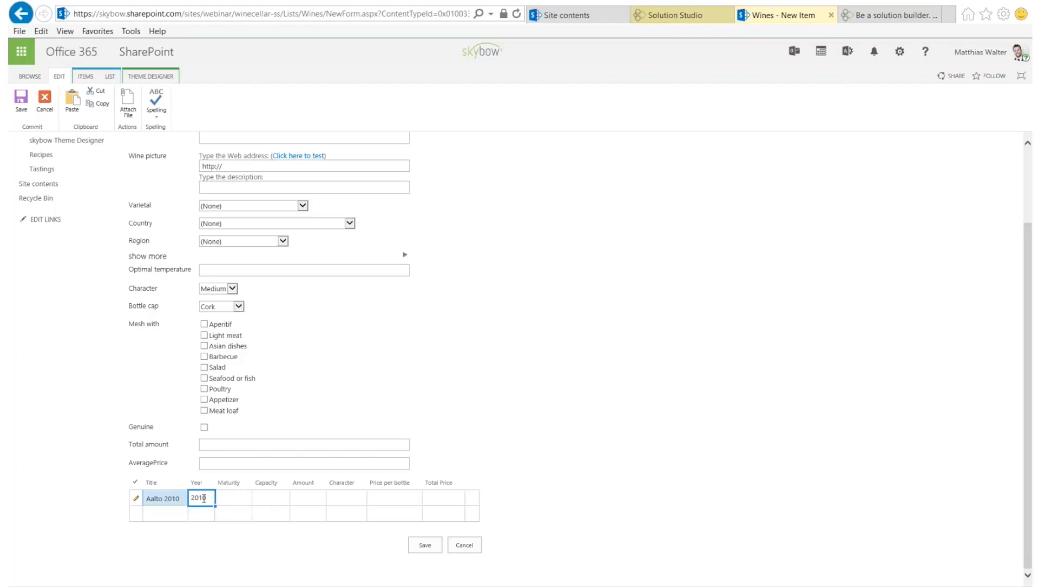
text(1)
key(Tab)
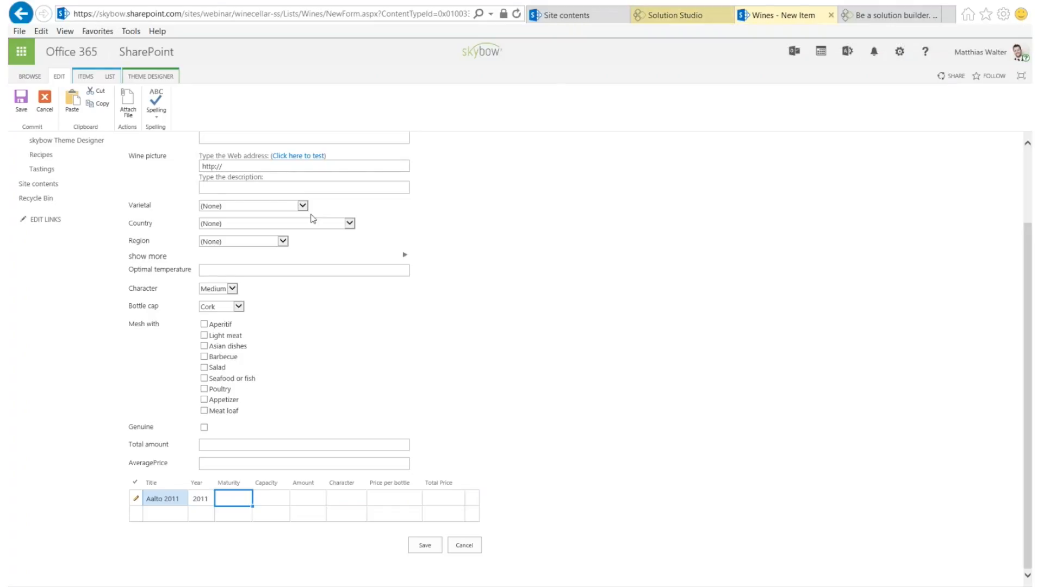
Set varietal Aligoté, country Italy and region Apulien for the wine
scroll(310, 217, up, 2)
click(229, 229)
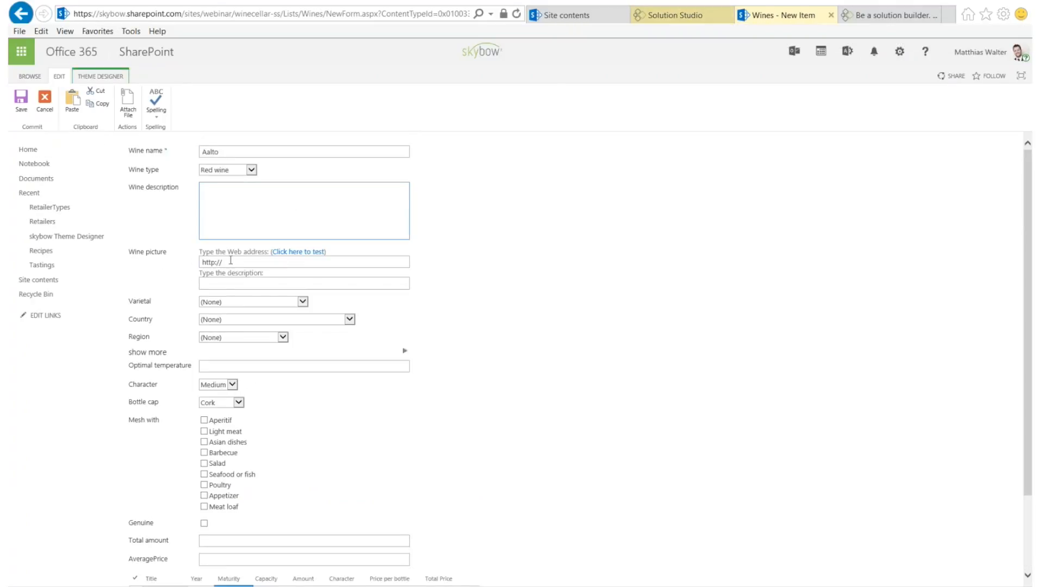
click(221, 303)
click(215, 341)
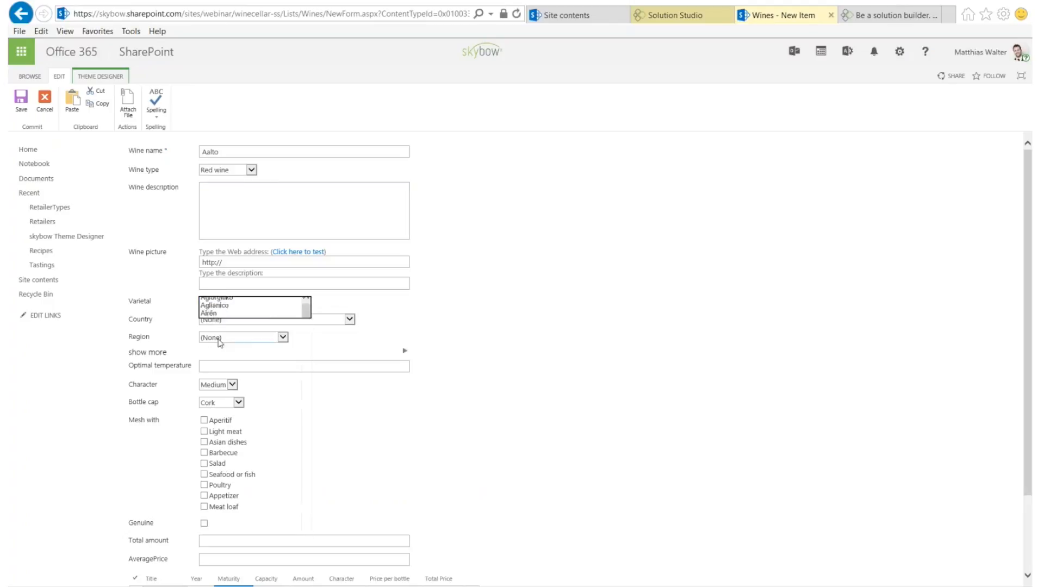
click(228, 319)
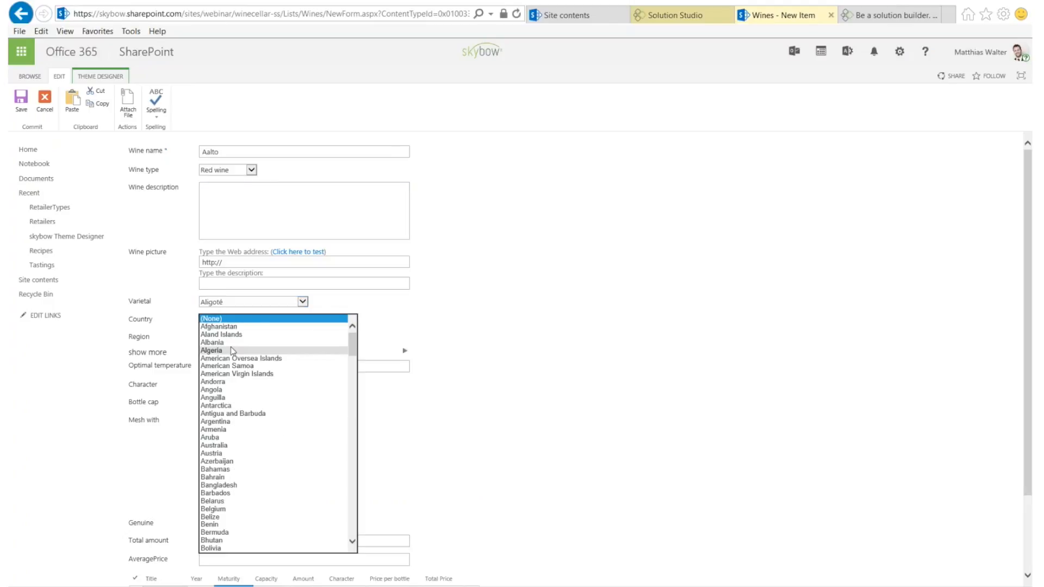
scroll(233, 391, down, 20)
scroll(234, 395, down, 4)
click(233, 395)
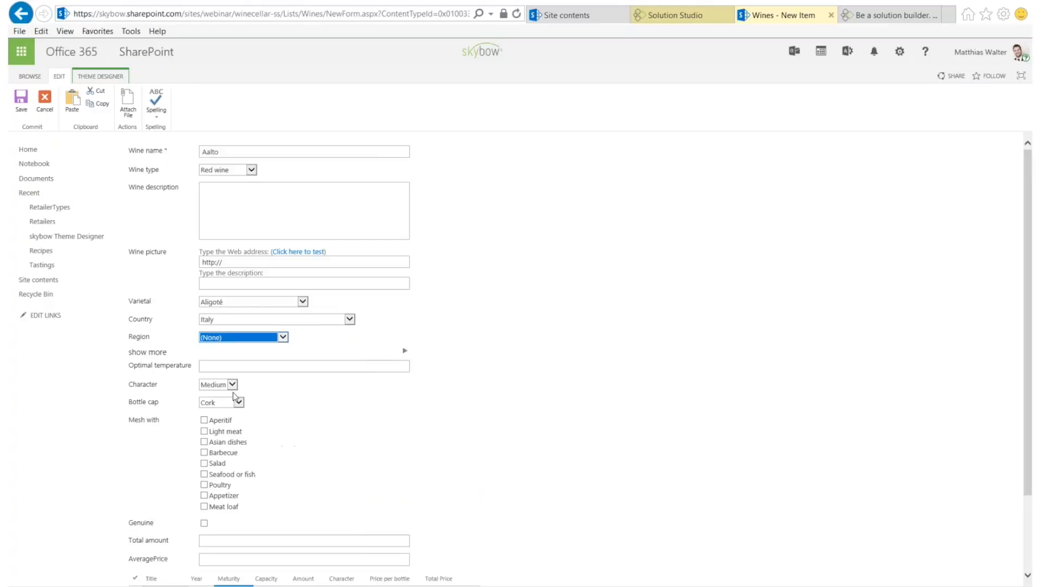
click(223, 339)
click(214, 479)
click(224, 340)
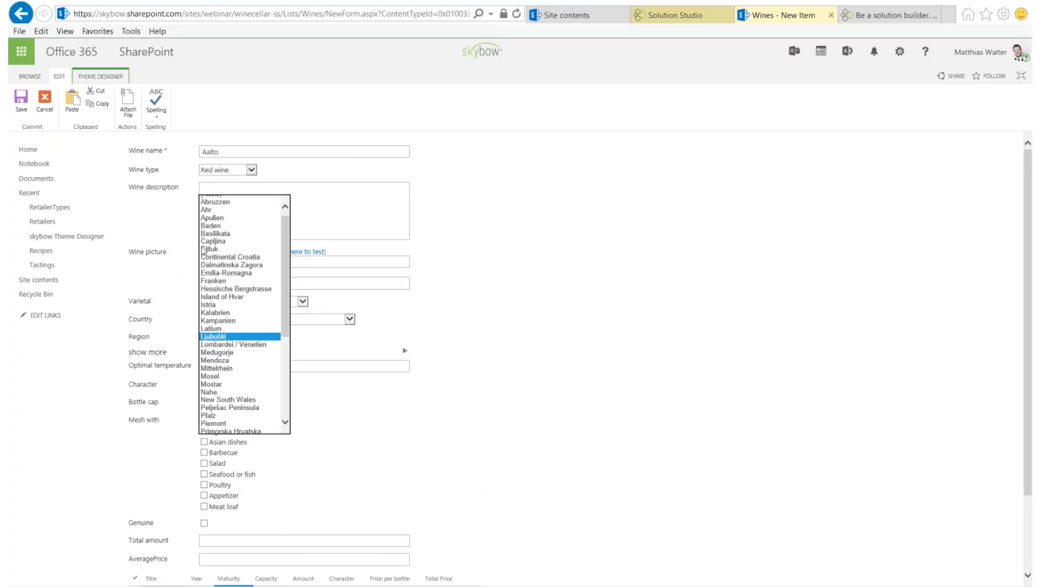
scroll(204, 251, up, 1)
click(212, 223)
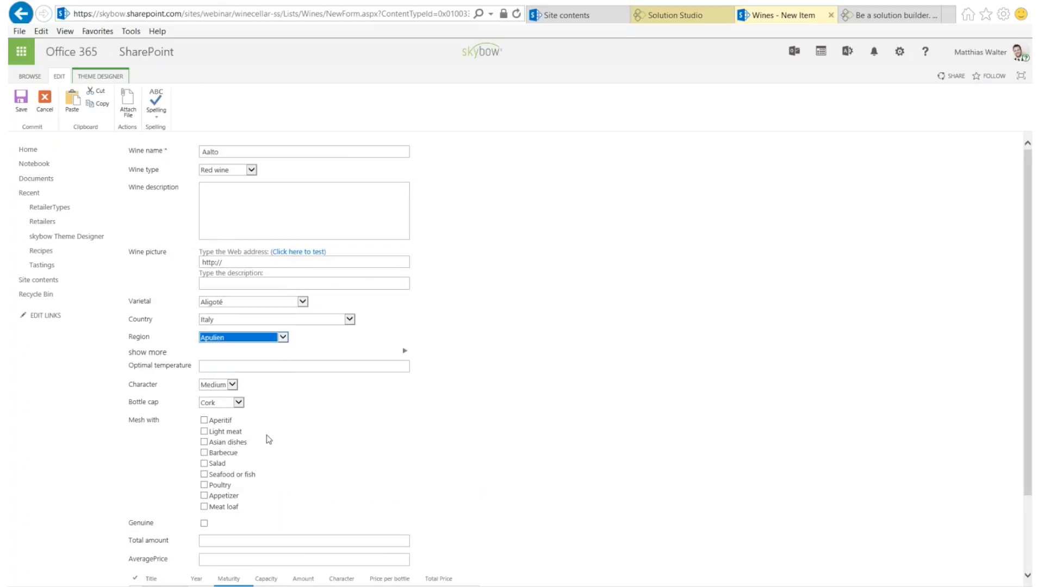
Give the inventory row Amount 10 and Price per bottle 12, then save the wine
click(404, 351)
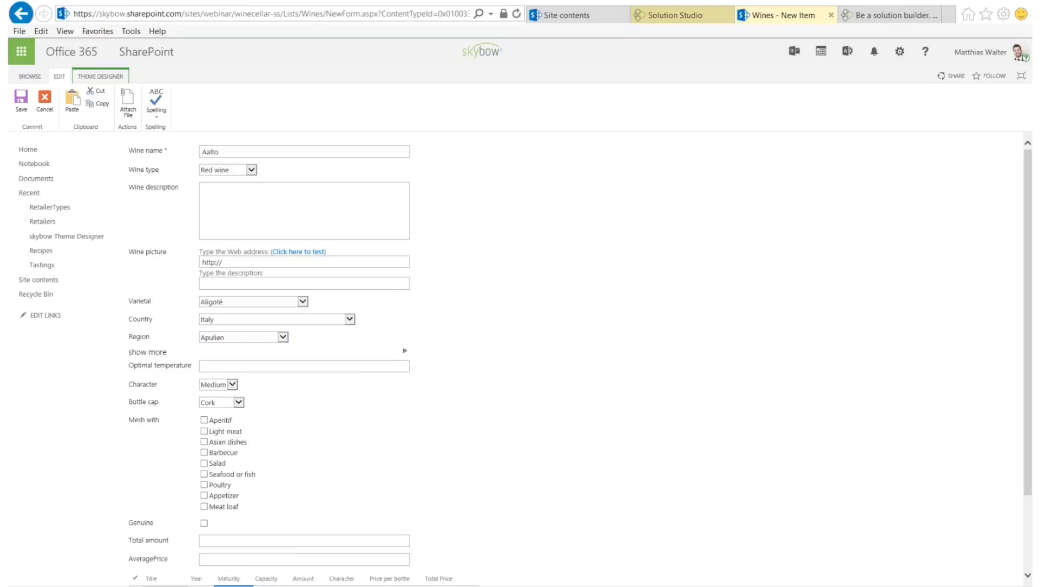
click(405, 352)
scroll(298, 464, down, 3)
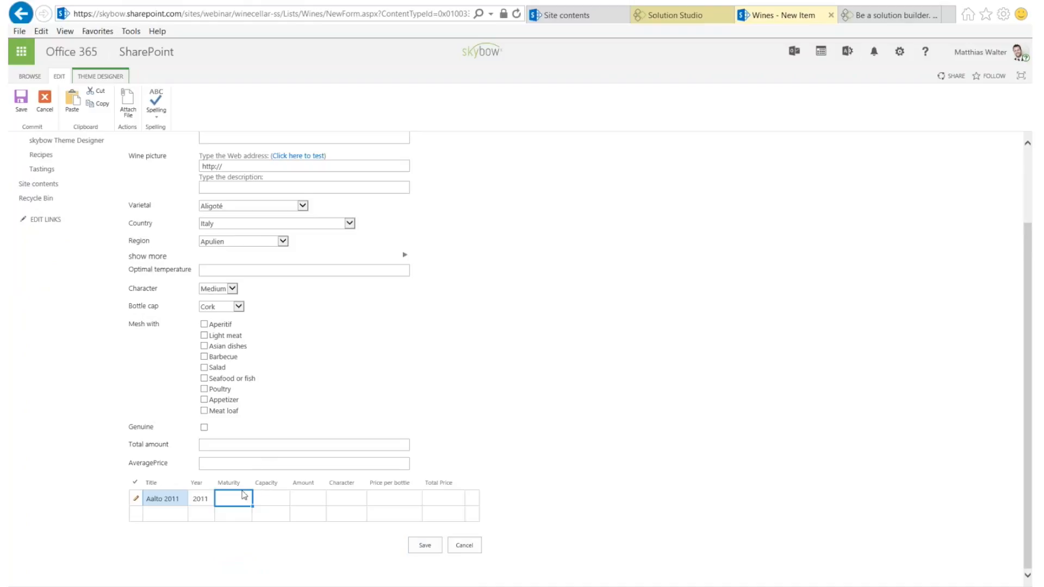
click(304, 500)
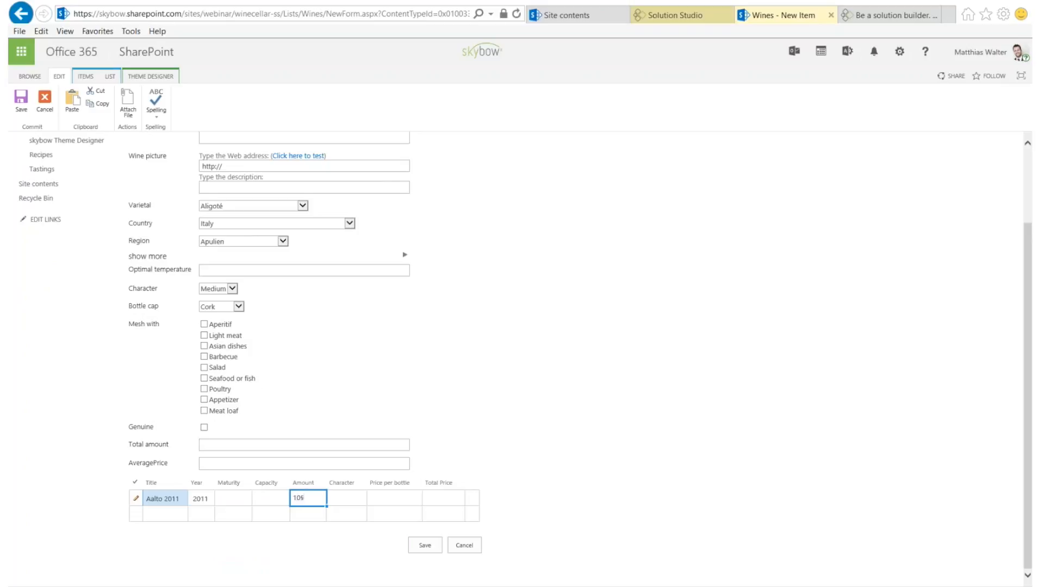
key(Tab)
key(Tab)
text(12)
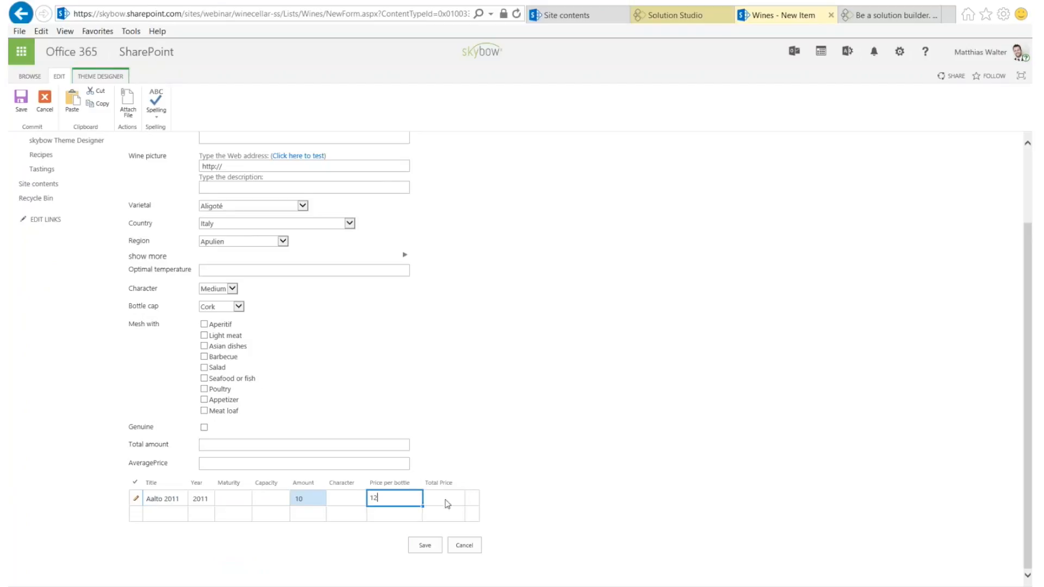
key(Tab)
text(12)
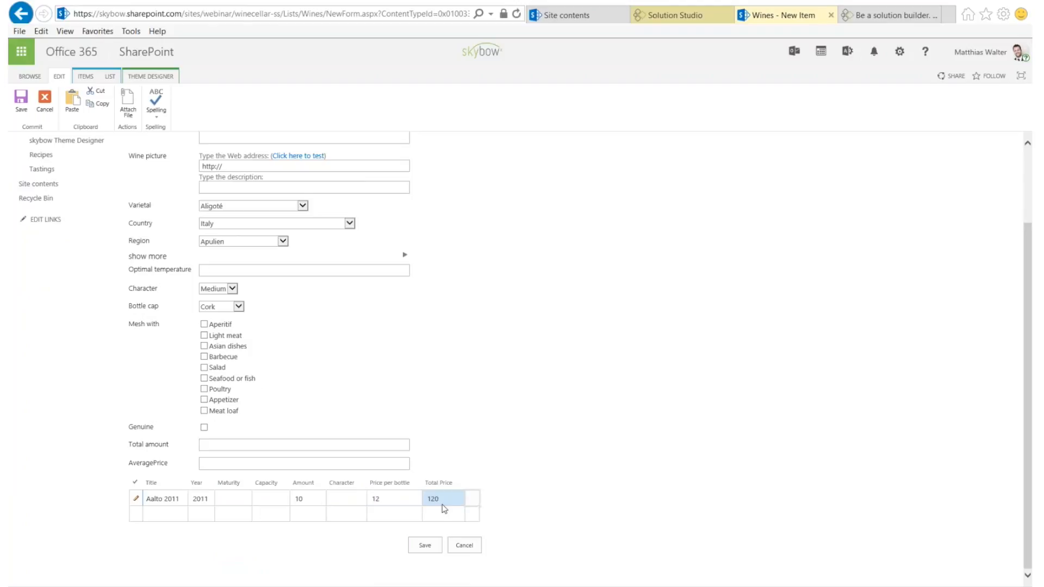
click(424, 545)
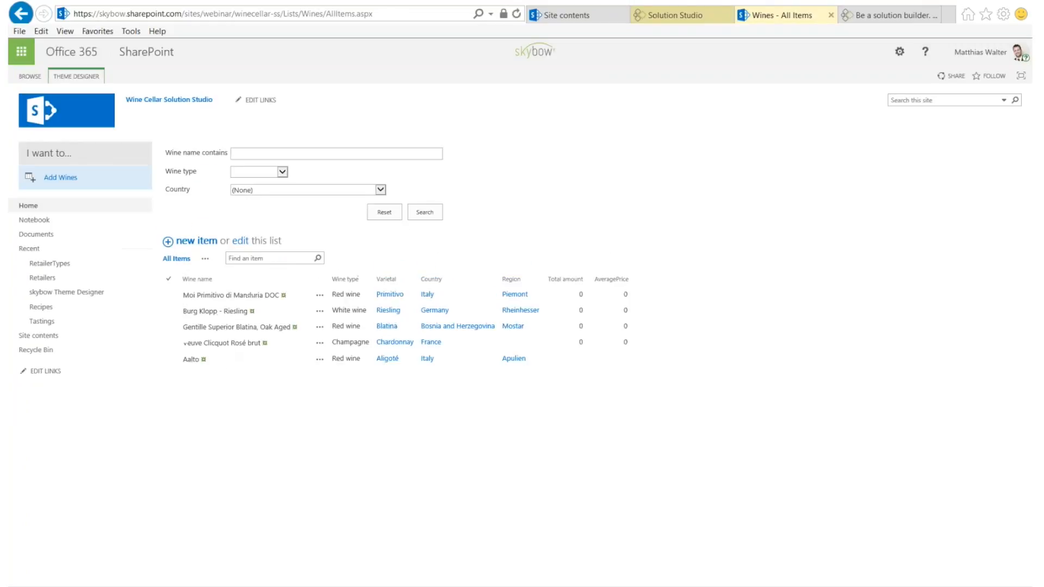
Open Aalto's display form from the Wines All Items view
click(190, 360)
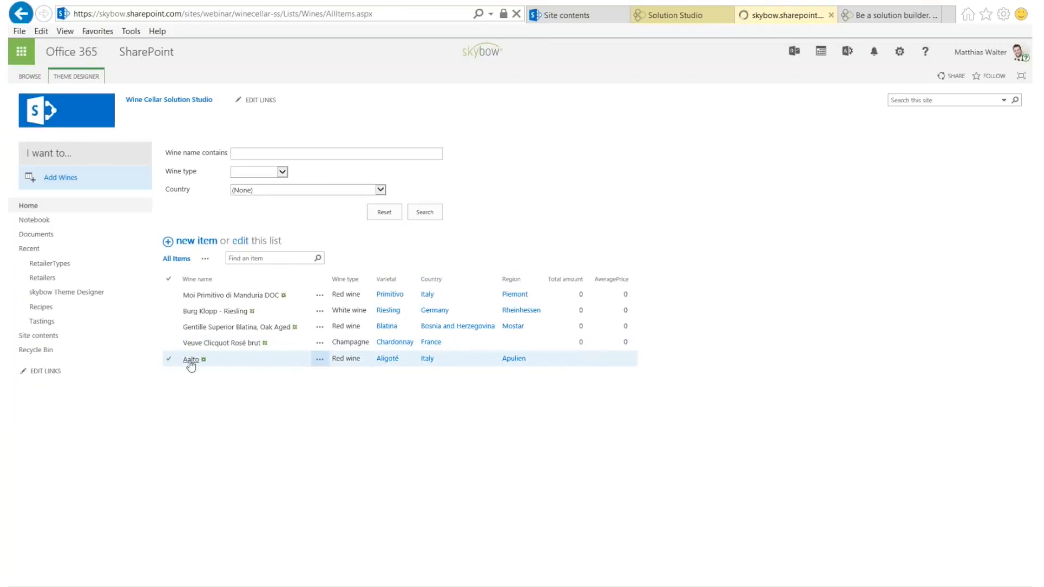
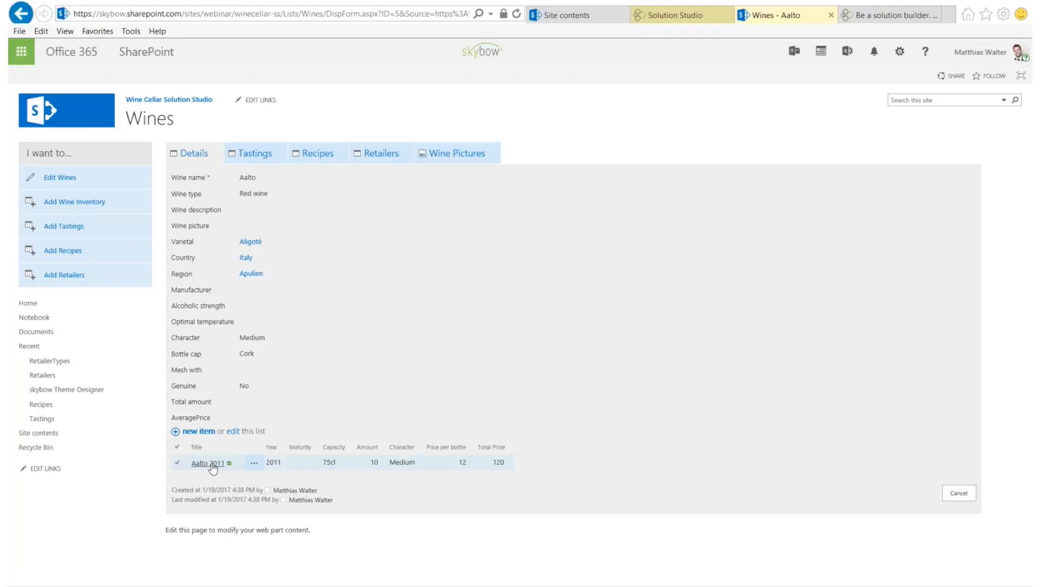
Switch from the Aalto wine page to the Solution Studio browser tab
click(680, 21)
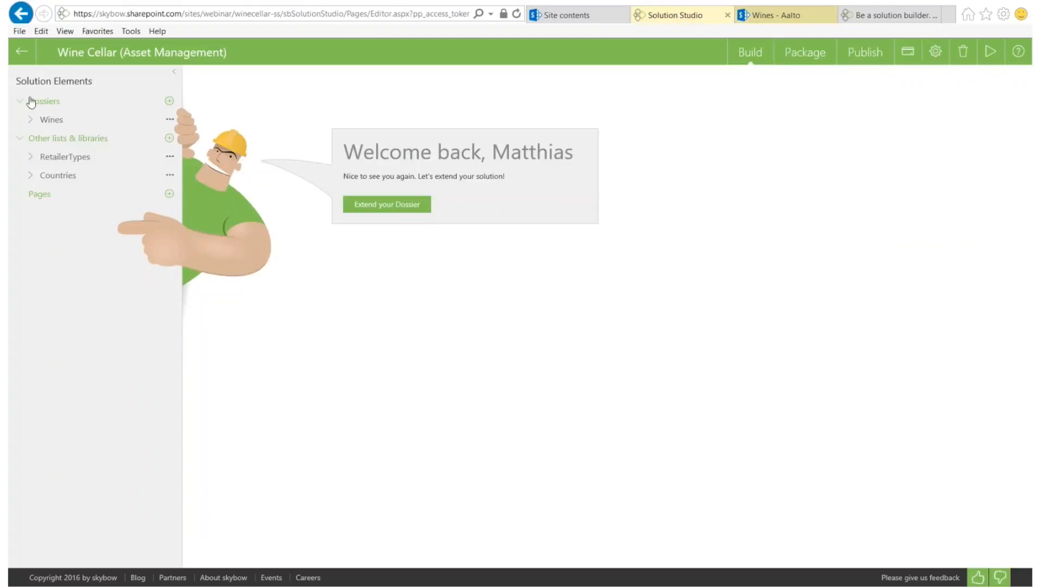
In the Wines dossier's 'Things in background' list, open the Total amount column settings
click(62, 122)
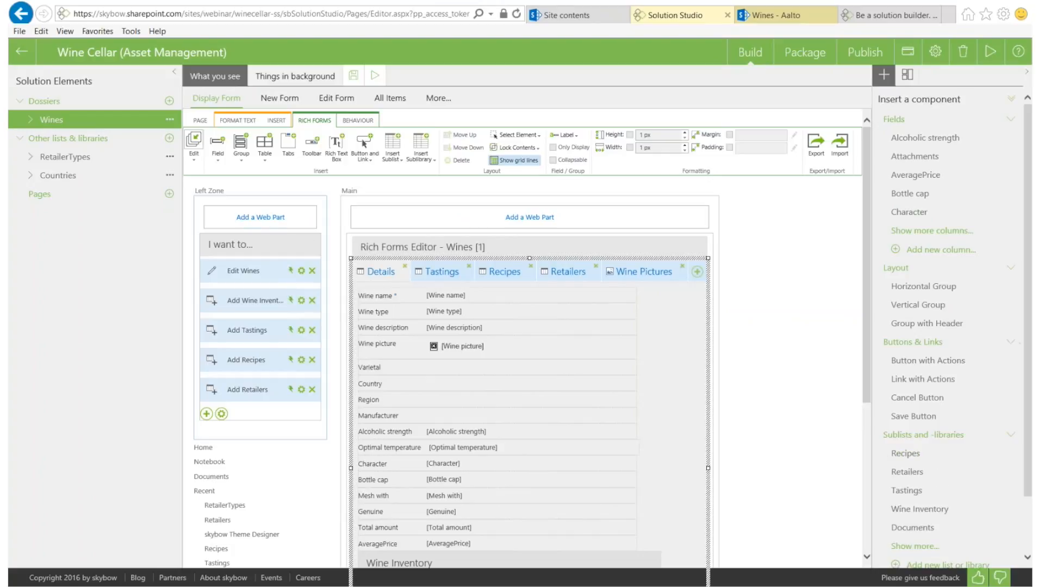
click(294, 80)
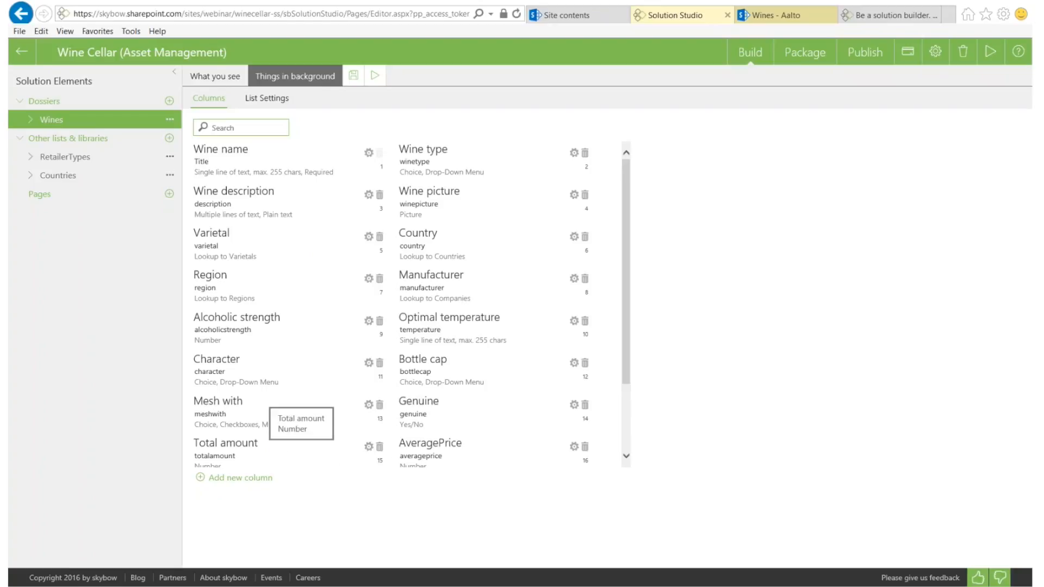
click(368, 447)
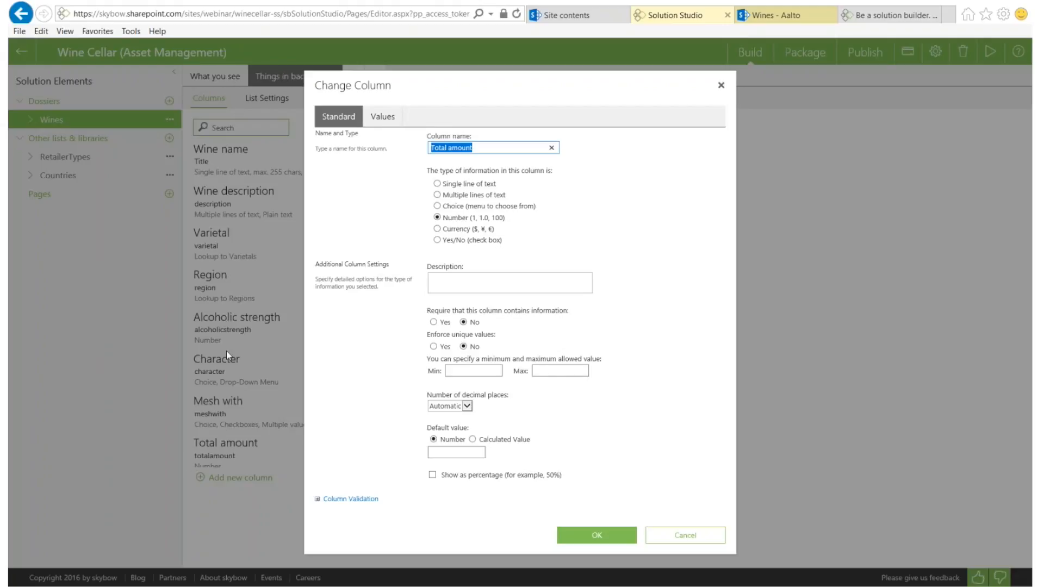
Make Total amount the Total of Wine Inventory's Amount with reduced recalculation delay, and save
click(387, 122)
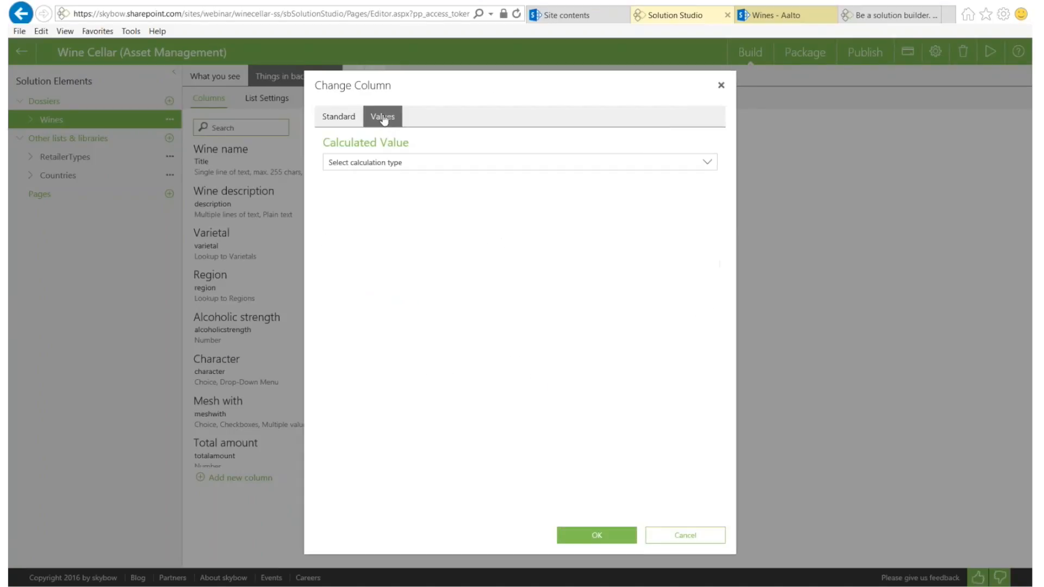
click(357, 171)
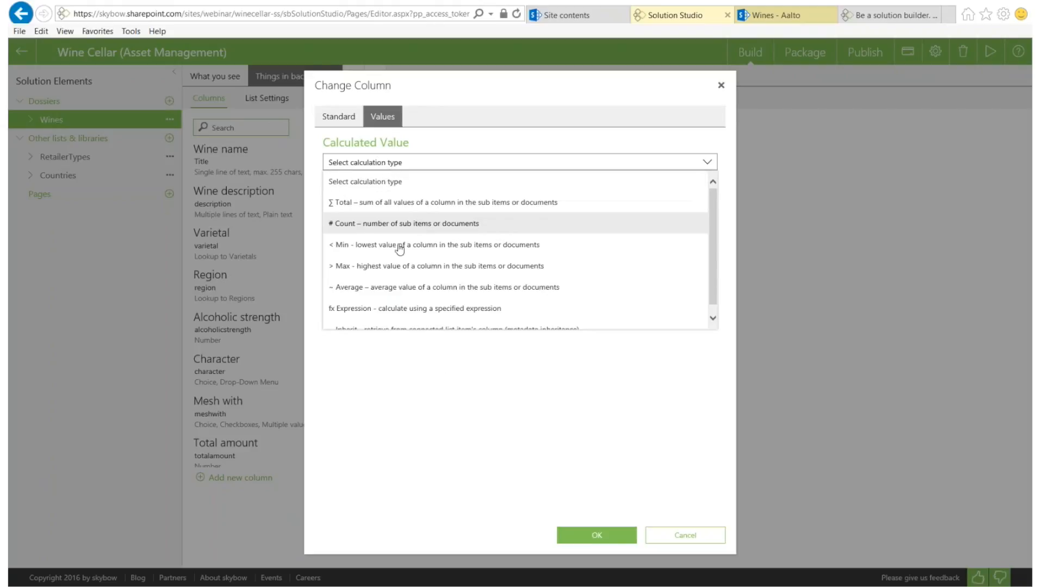
scroll(435, 260, down, 1)
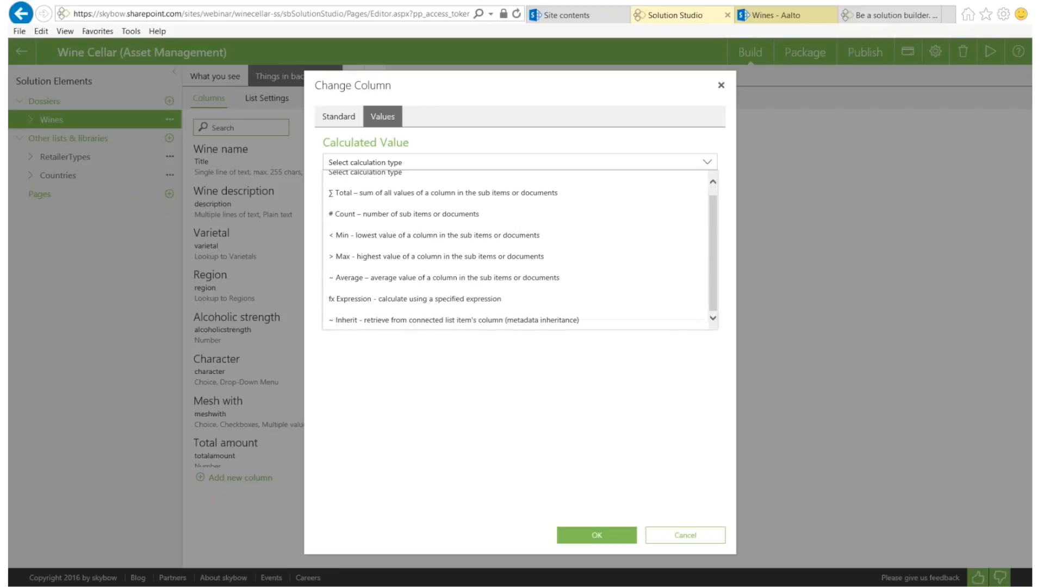
click(369, 194)
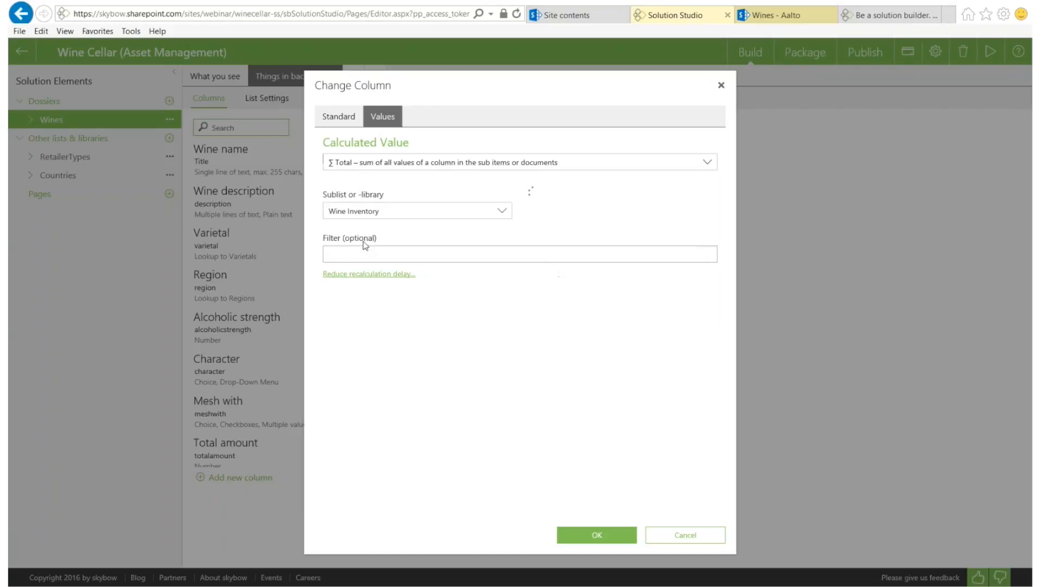
click(355, 214)
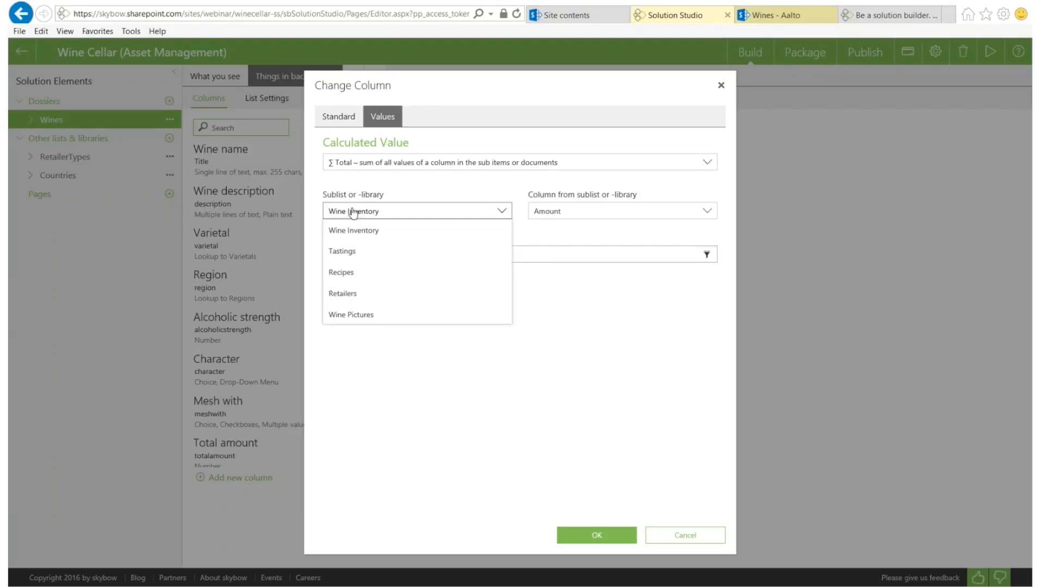
click(574, 212)
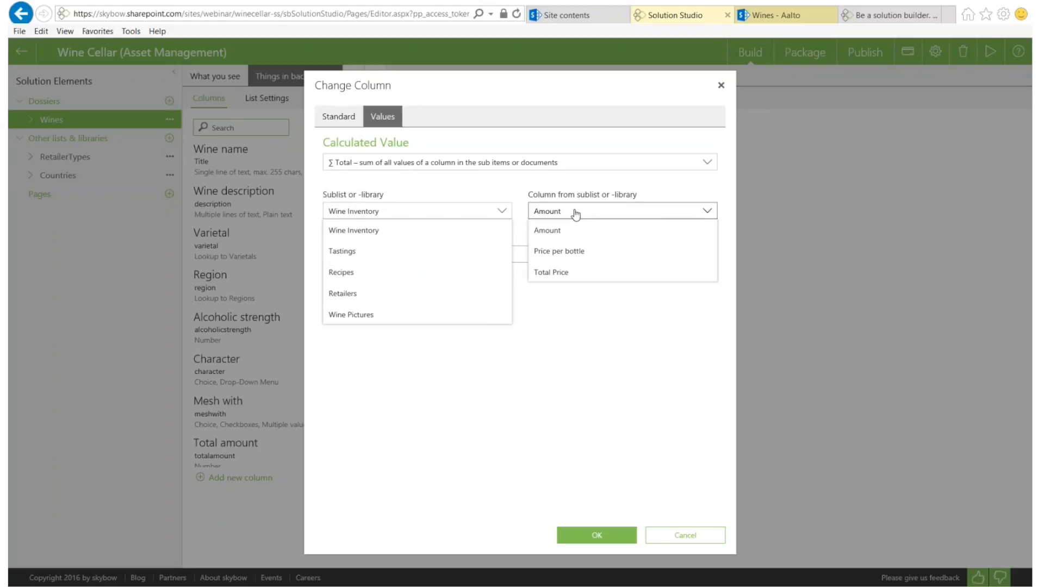
click(550, 229)
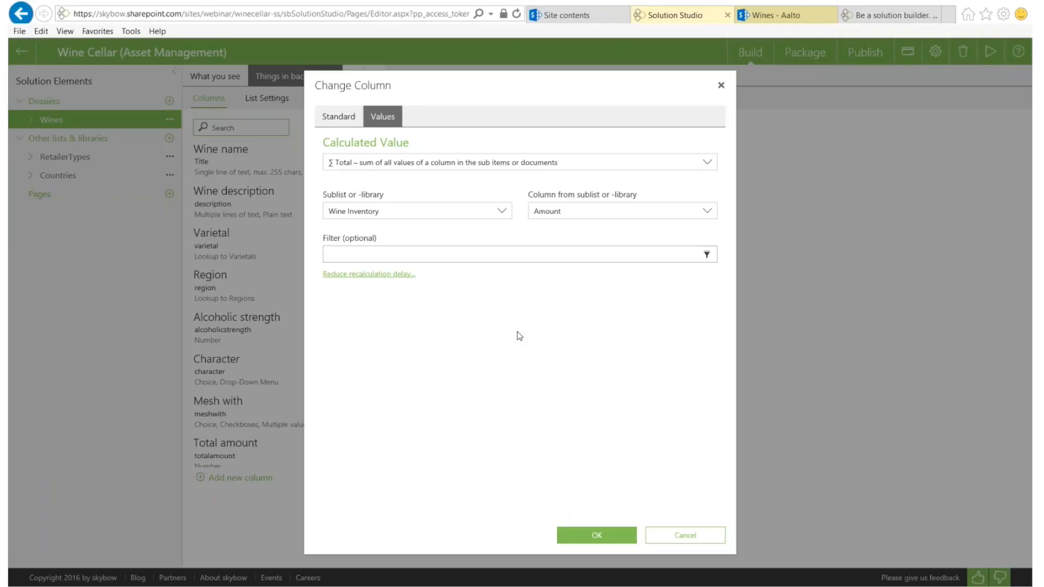
click(355, 278)
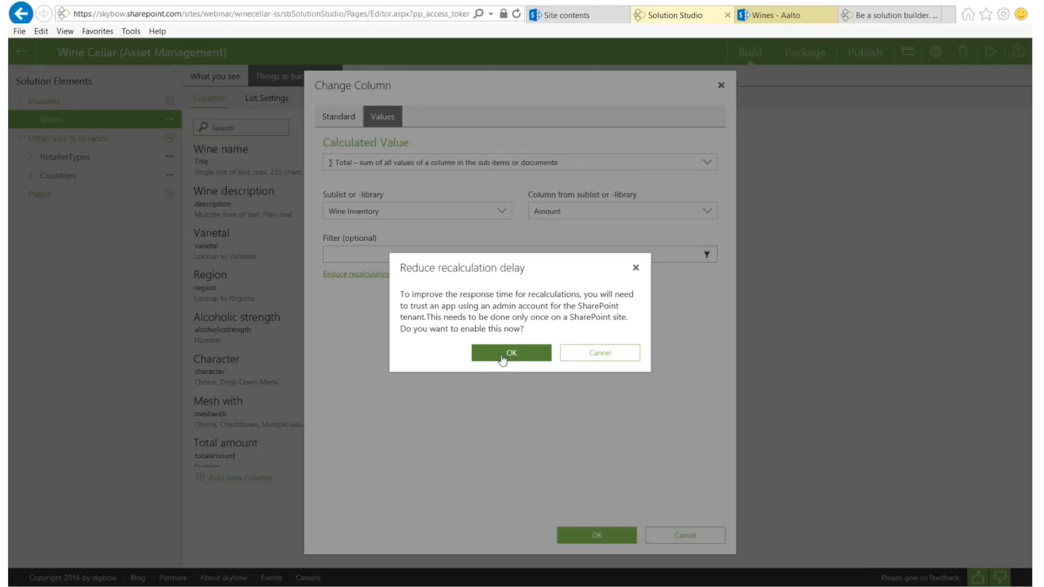
click(502, 359)
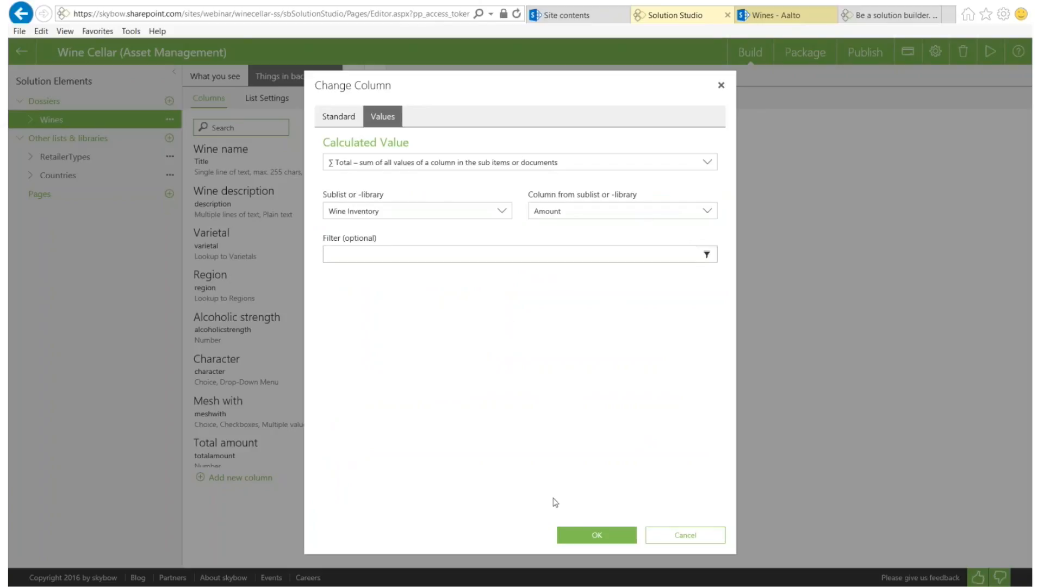
click(597, 535)
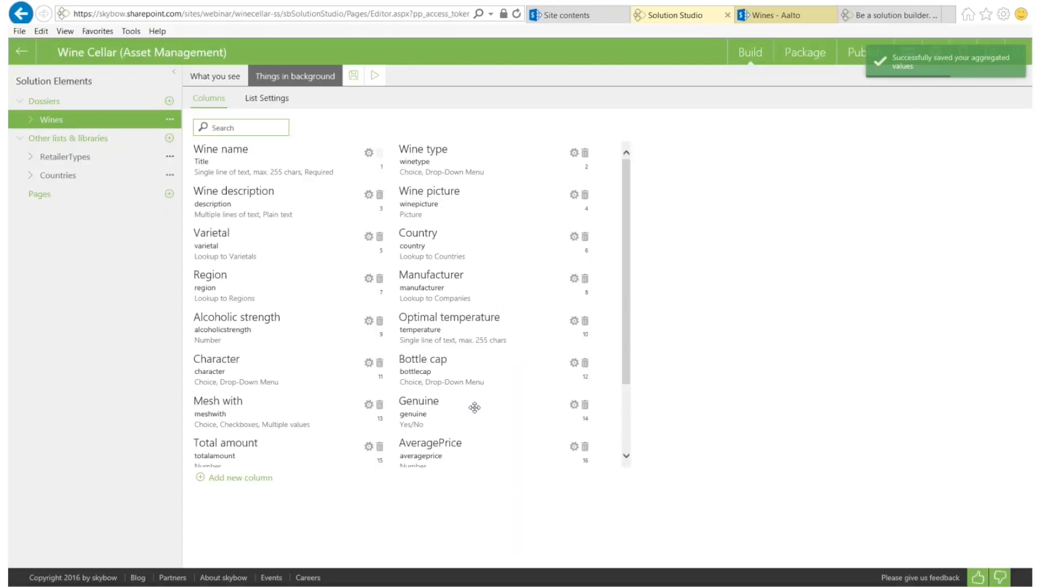
Make AveragePrice the Average of Wine Inventory's Price per bottle and save it
click(574, 448)
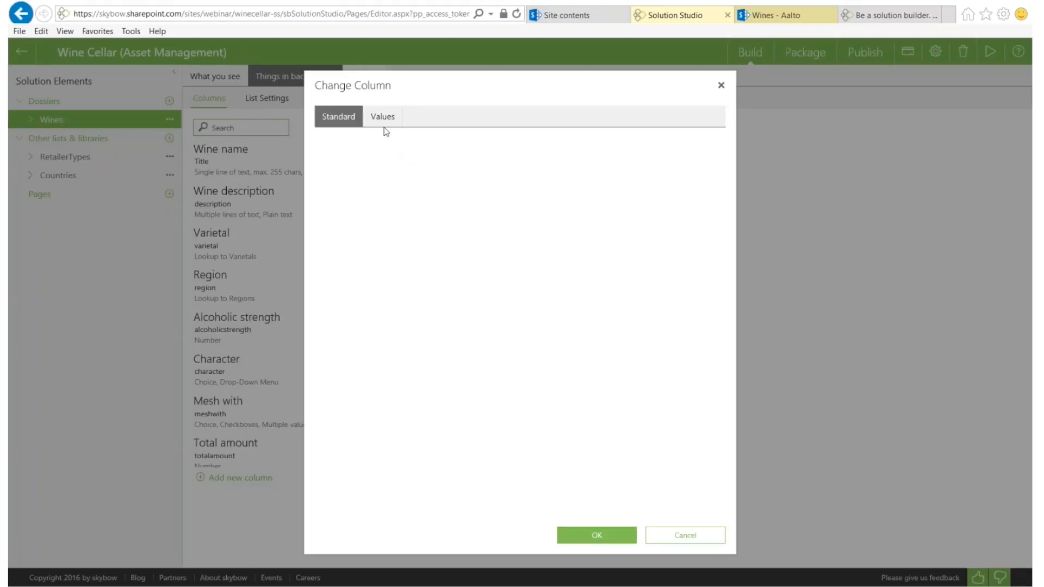
click(384, 124)
click(417, 163)
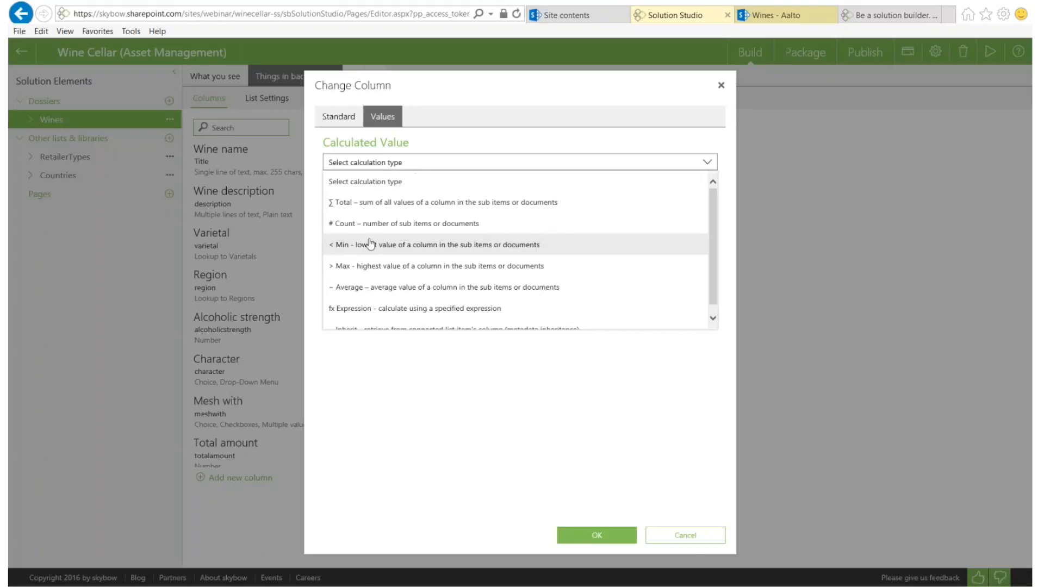
scroll(349, 277, down, 1)
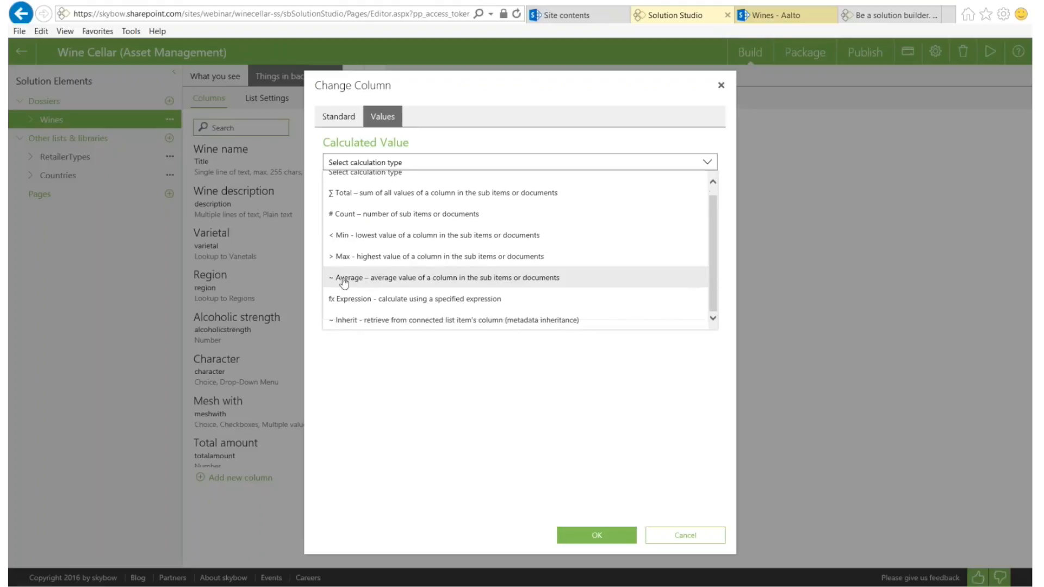
click(349, 278)
click(588, 216)
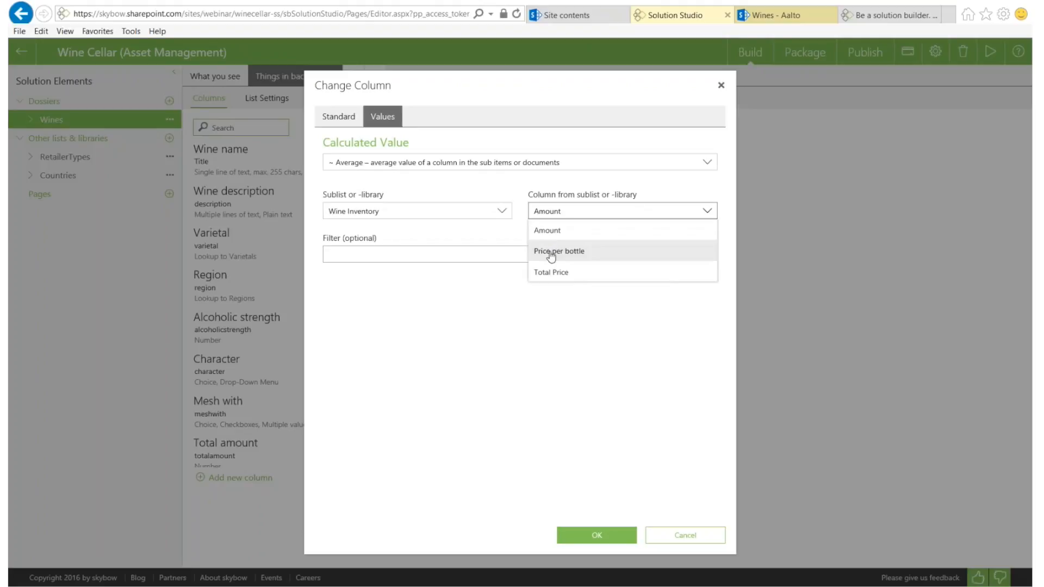
click(548, 253)
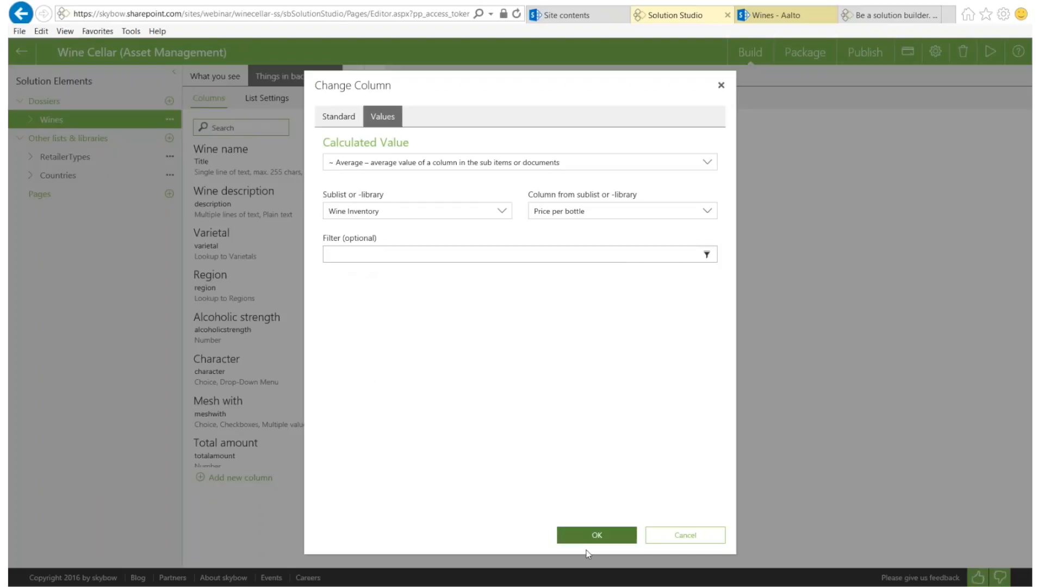
click(598, 536)
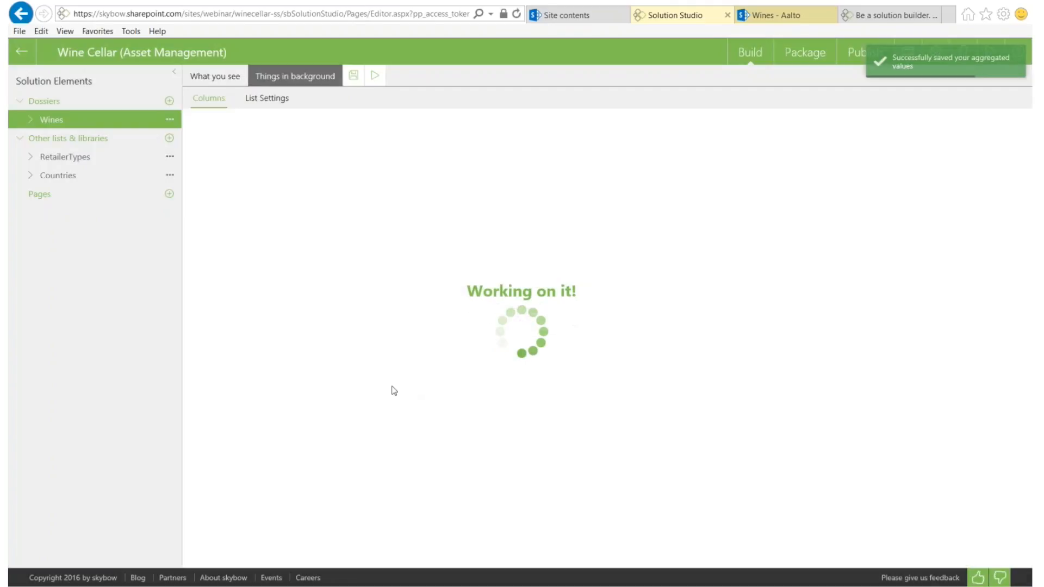
Return to the 'Wines - Aalto' display page
scroll(364, 376, down, 2)
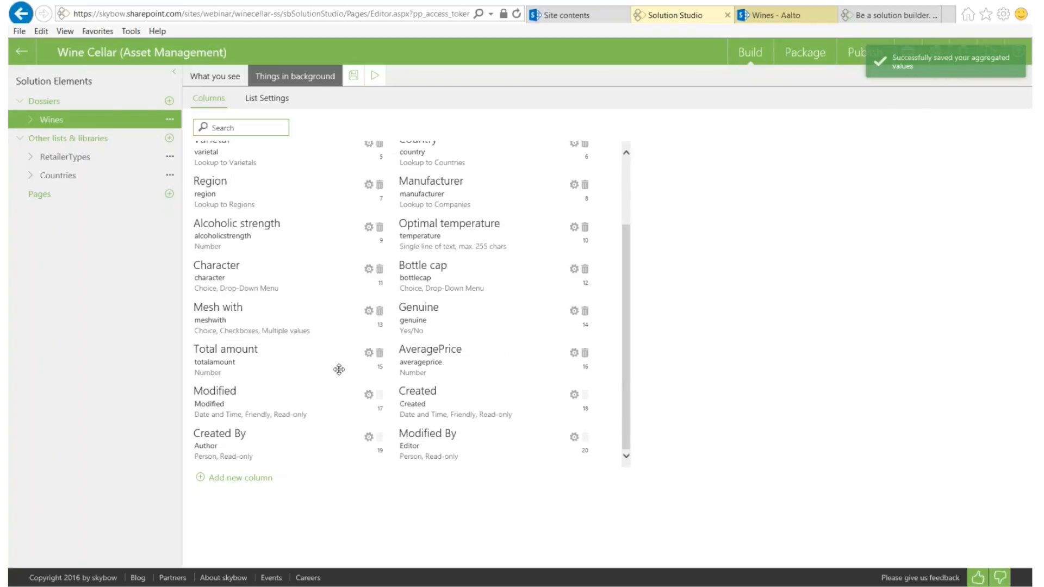
scroll(253, 171, up, 2)
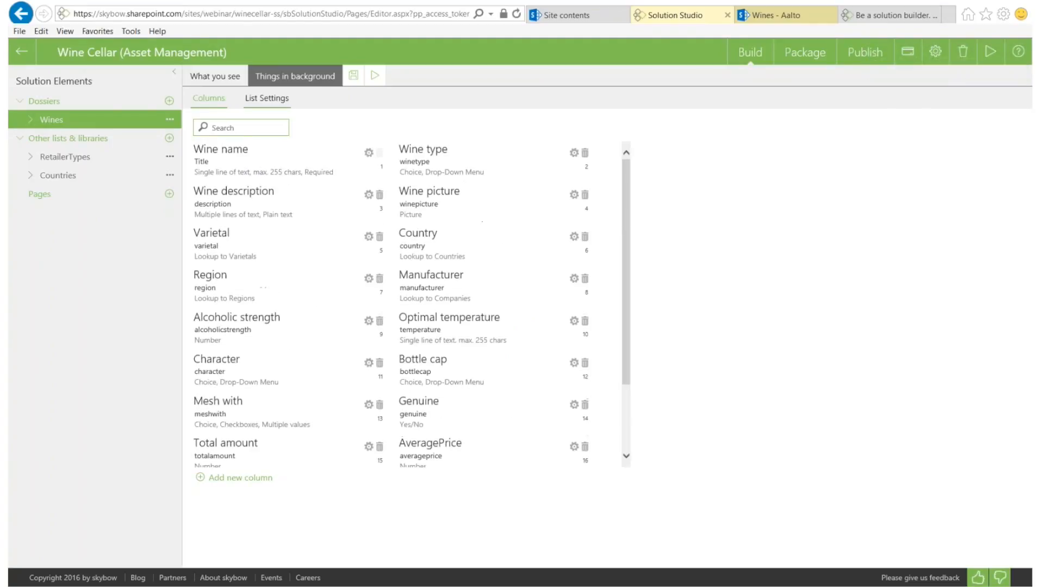
click(783, 17)
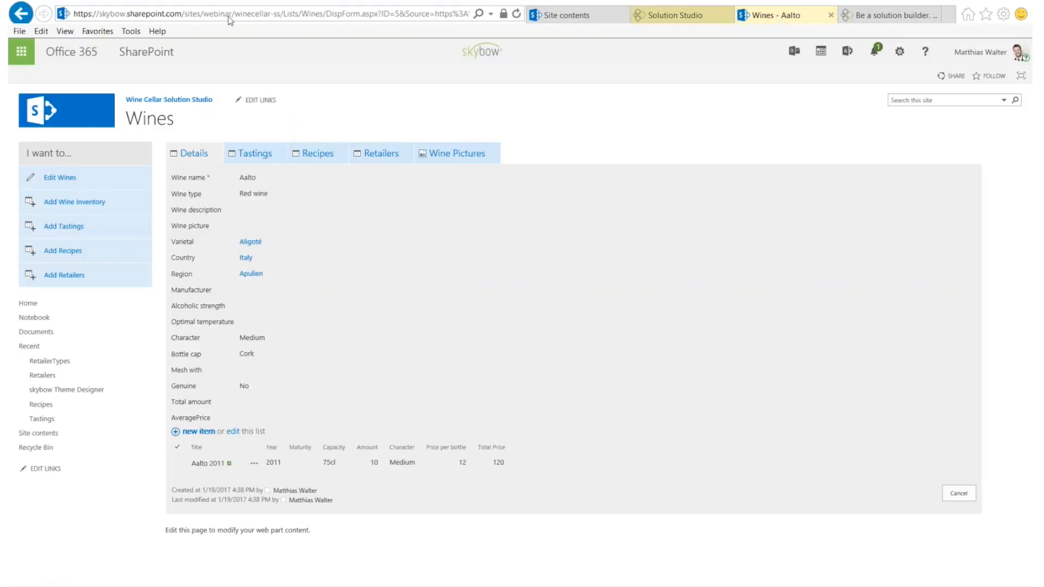
Reload the Aalto page and confirm Total amount 10 and AveragePrice 12
click(228, 17)
key(Return)
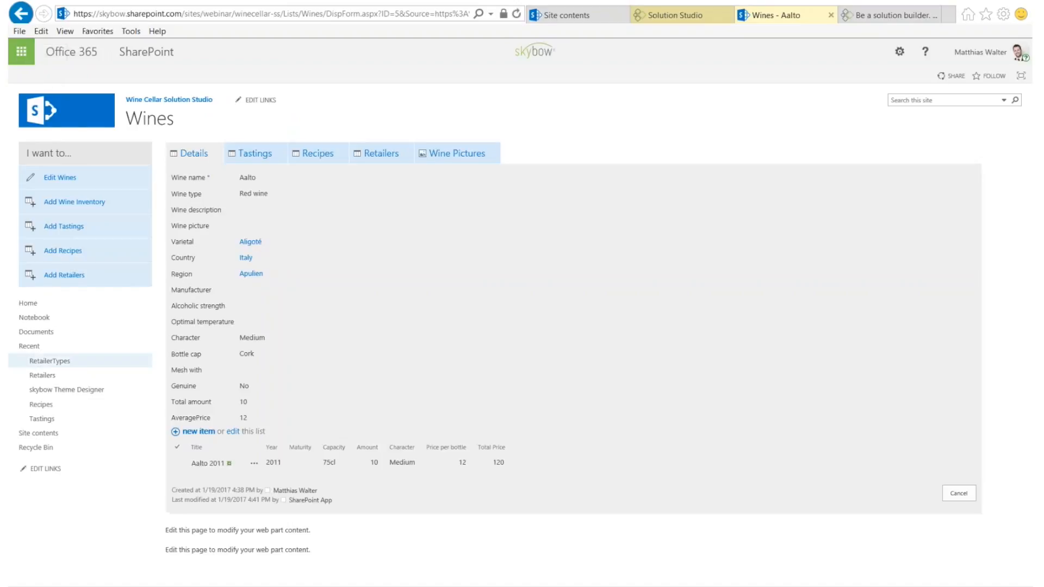
double_click(240, 403)
double_click(243, 418)
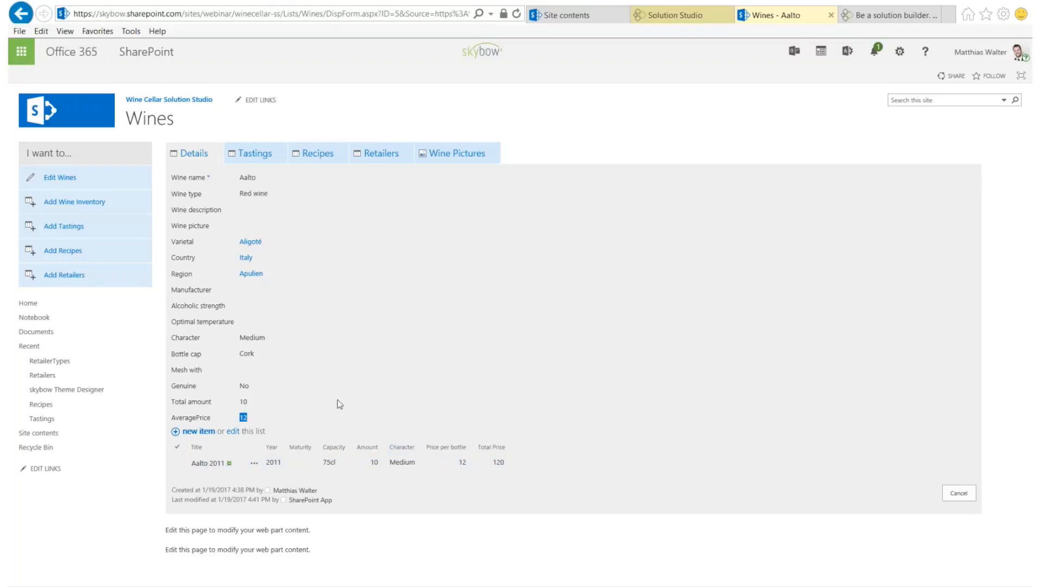
click(66, 201)
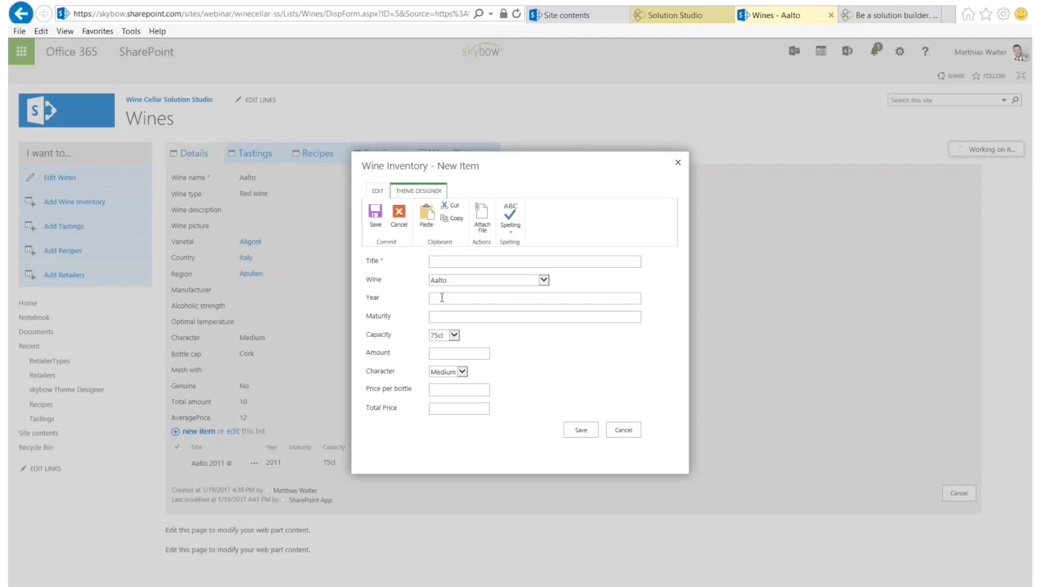
Save inventory item Year 2010, Title 'Aalto 2010', Amount 5, Price per bottle 20, Total Price 100
text(2010)
click(442, 263)
text(Aalto 2010)
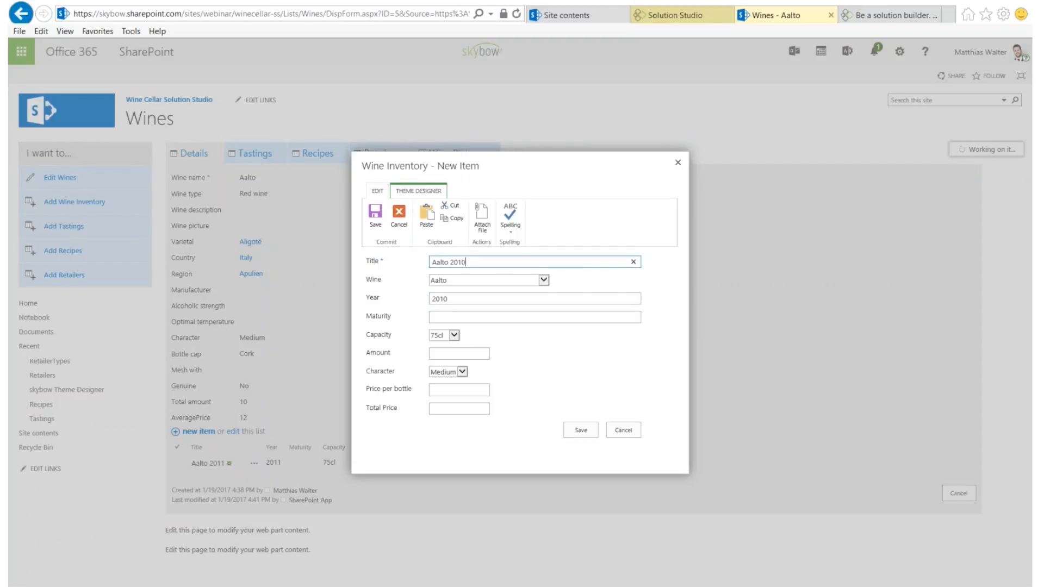
click(441, 354)
text(10)
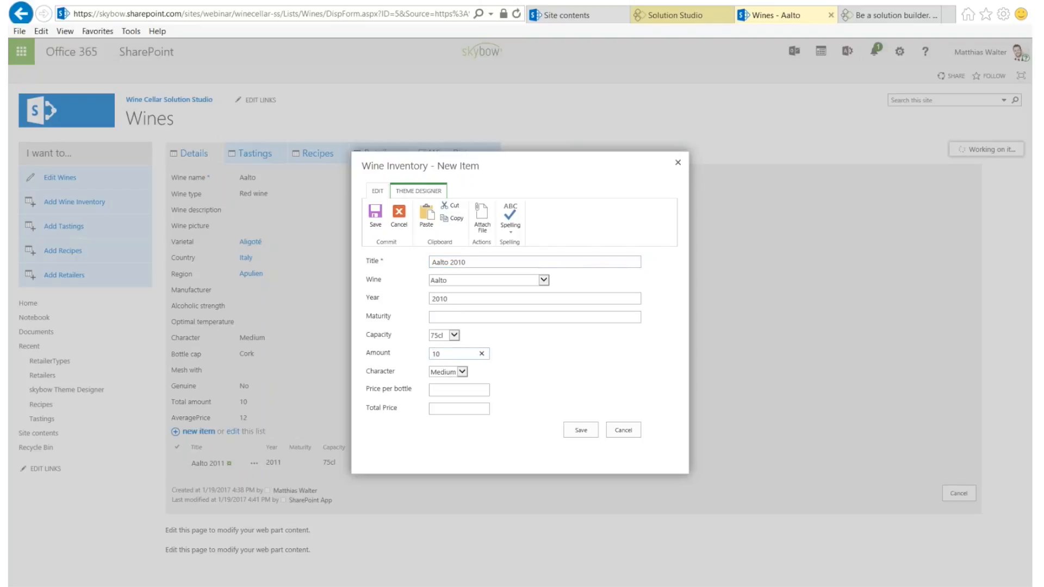
key(BackSpace)
key(BackSpace)
text(5)
click(460, 390)
text(20)
click(459, 409)
text(100)
click(580, 430)
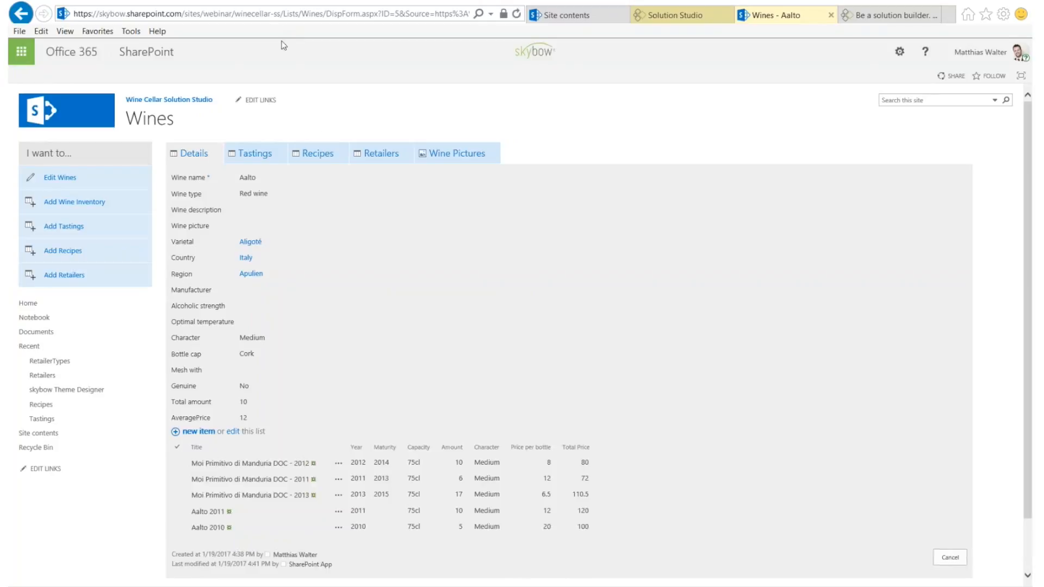
Refresh the Aalto wine page twice, then return to Solution Studio
click(517, 15)
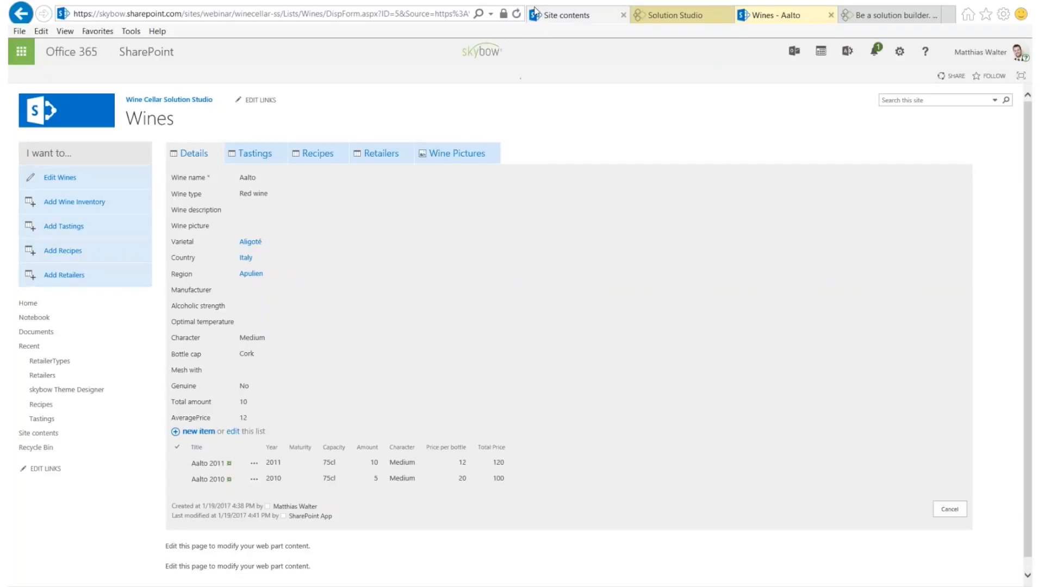
click(516, 14)
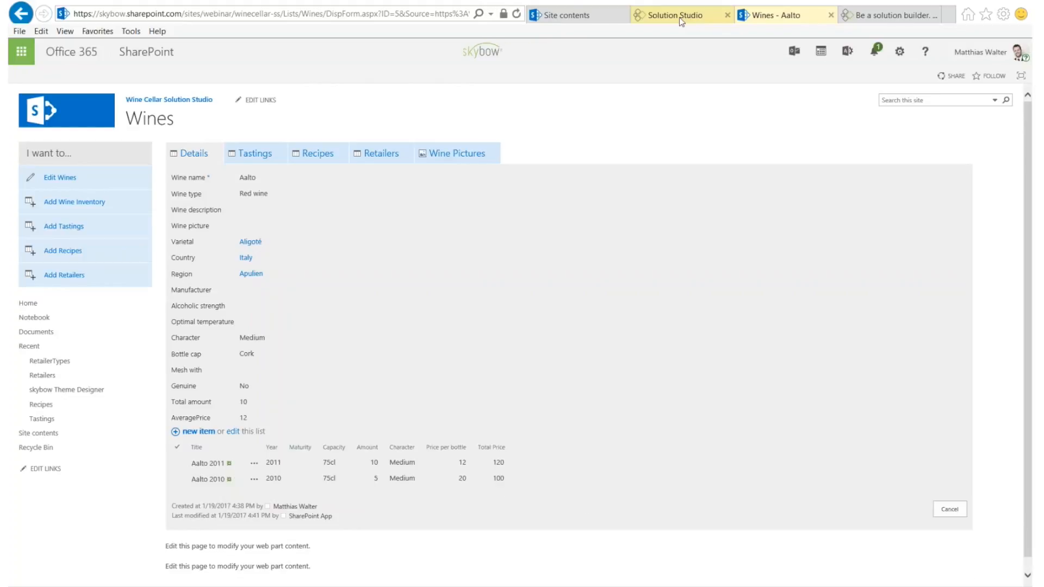
click(678, 18)
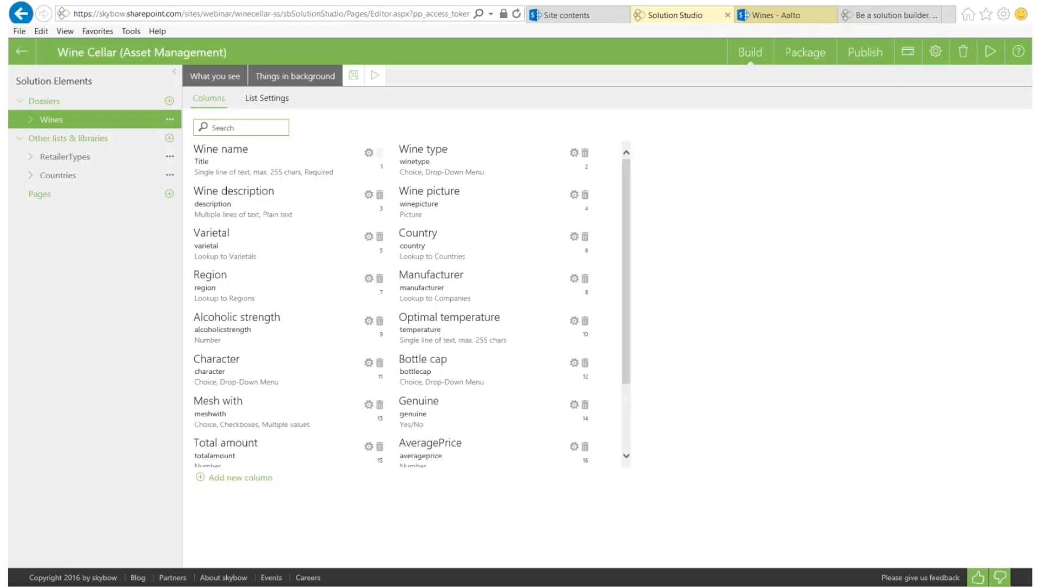
Review the Wines All Items view, then go back to the background column list
click(222, 82)
click(390, 99)
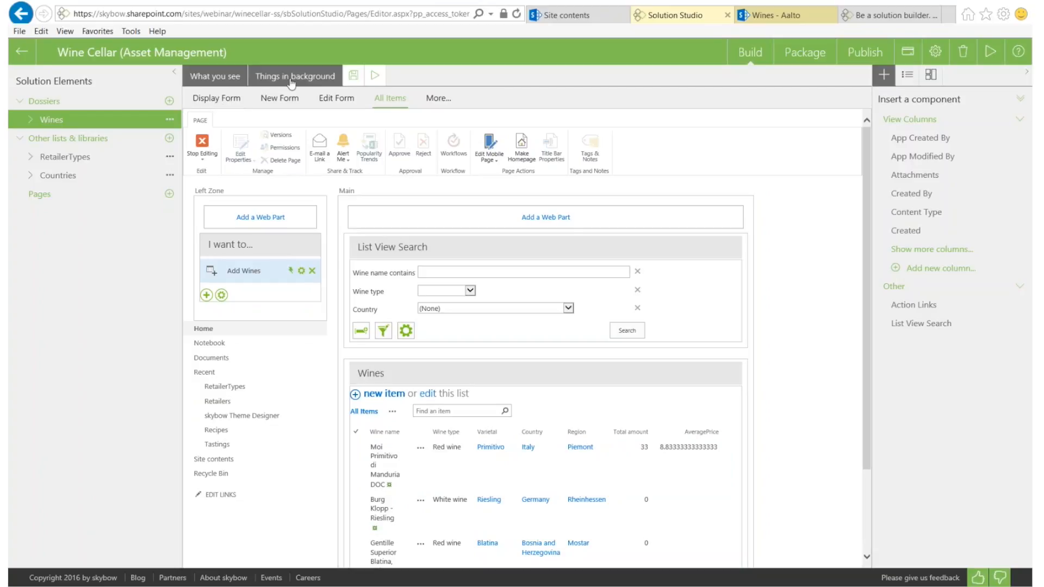
click(292, 81)
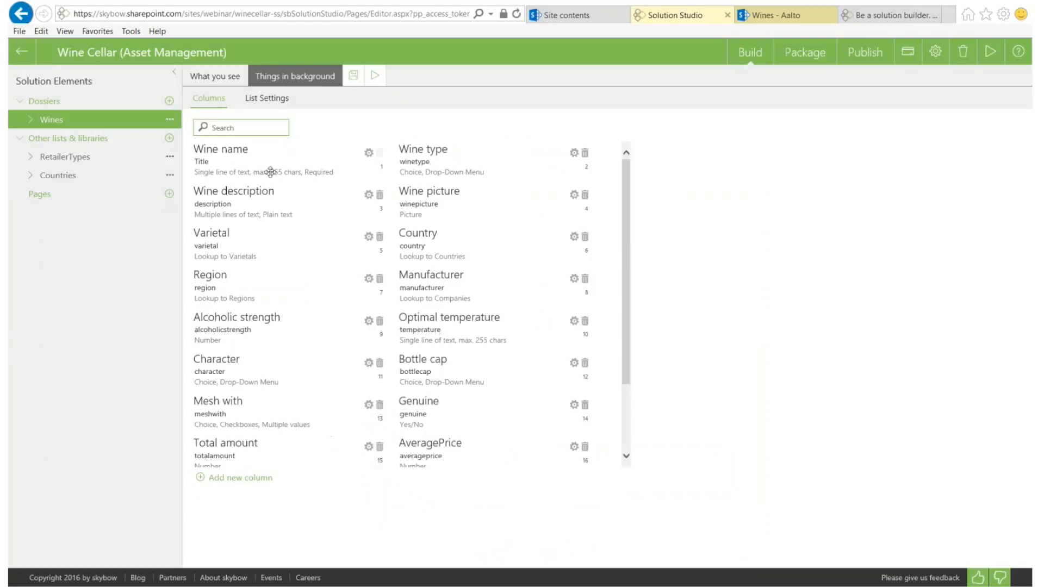
scroll(270, 170, down, 2)
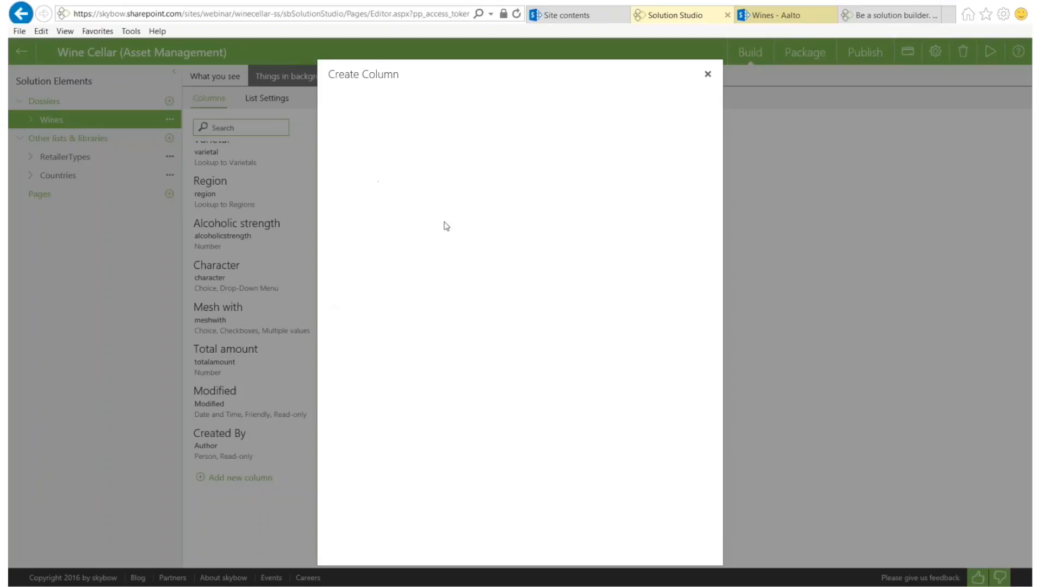
Create a StockStatus column of type Hyperlink or Picture, formatted as Picture
text(tockStatus)
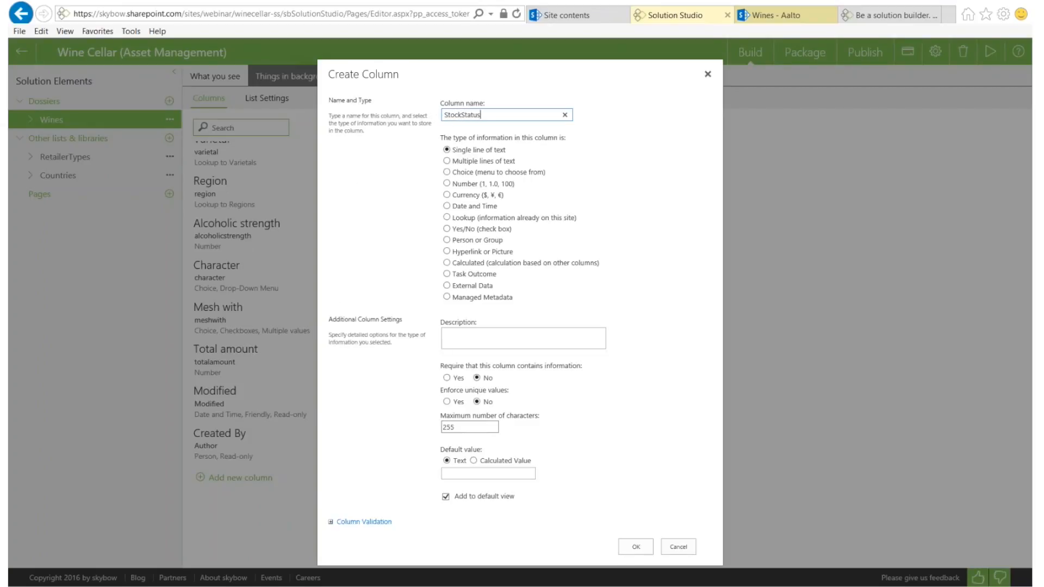
click(446, 251)
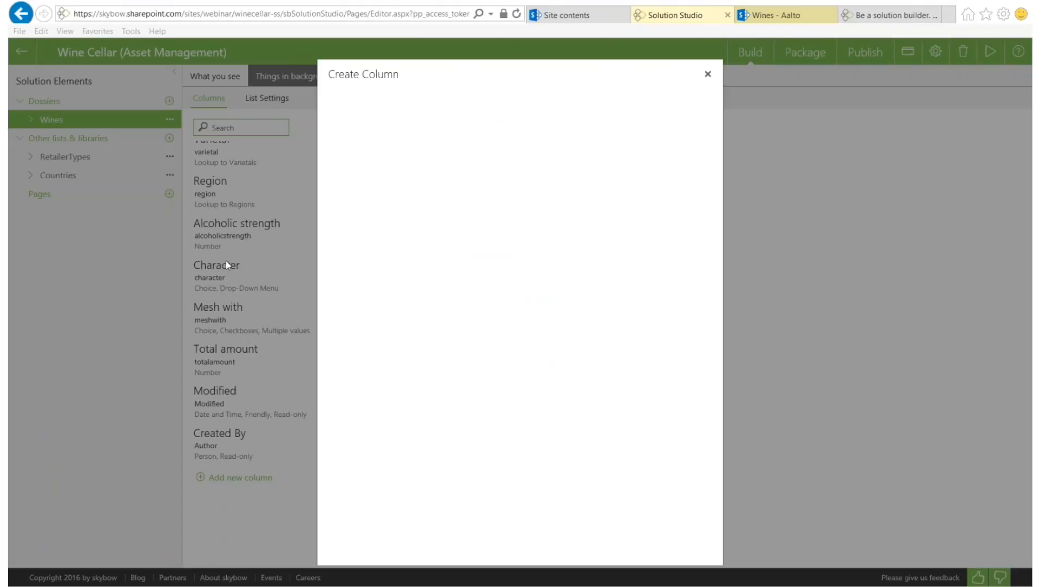
click(459, 404)
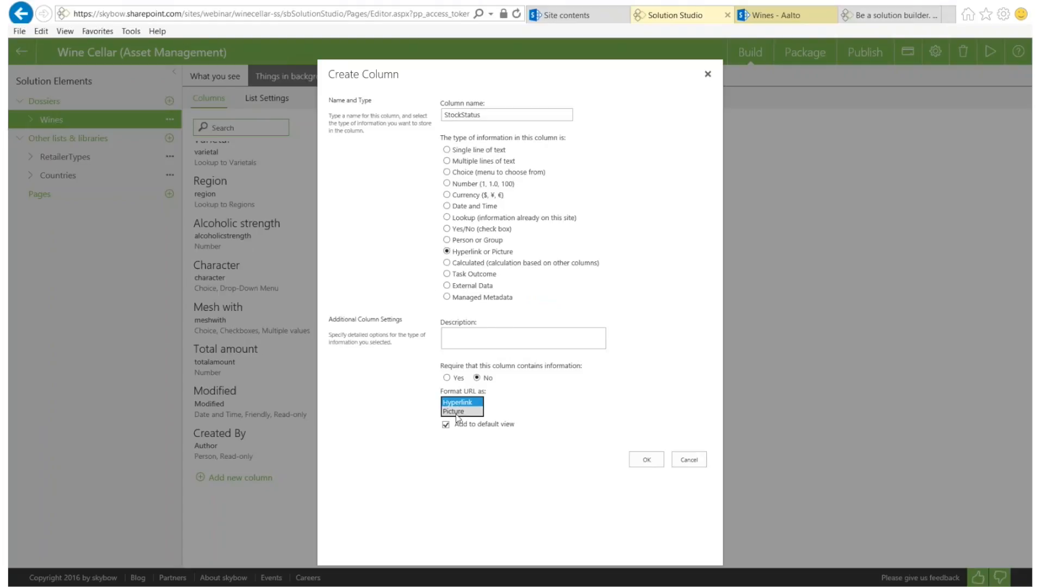
click(456, 412)
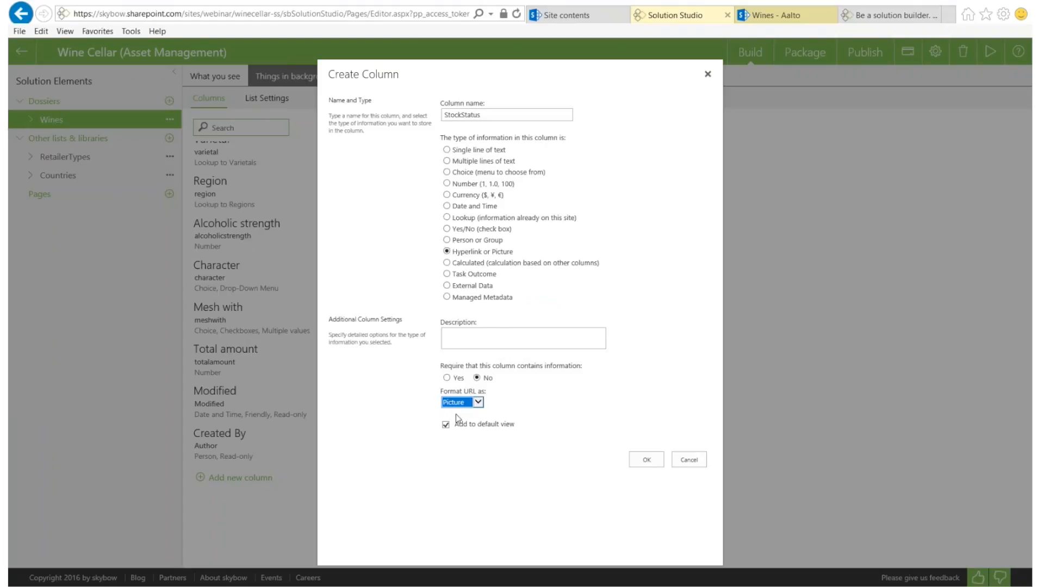
click(645, 460)
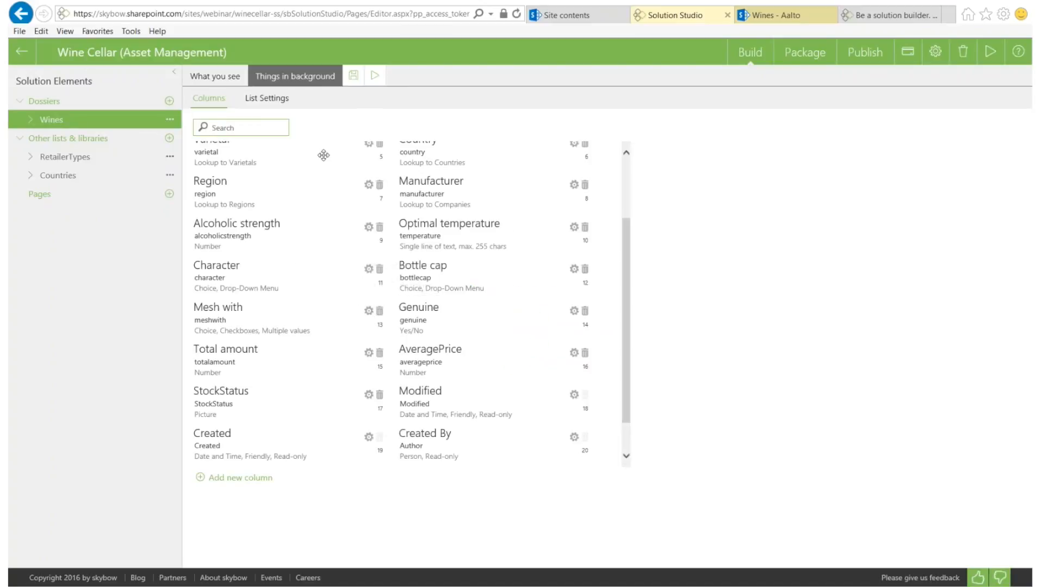
Set StockStatus's calculation type to fx Expression and bring up the Expression Builder
click(369, 395)
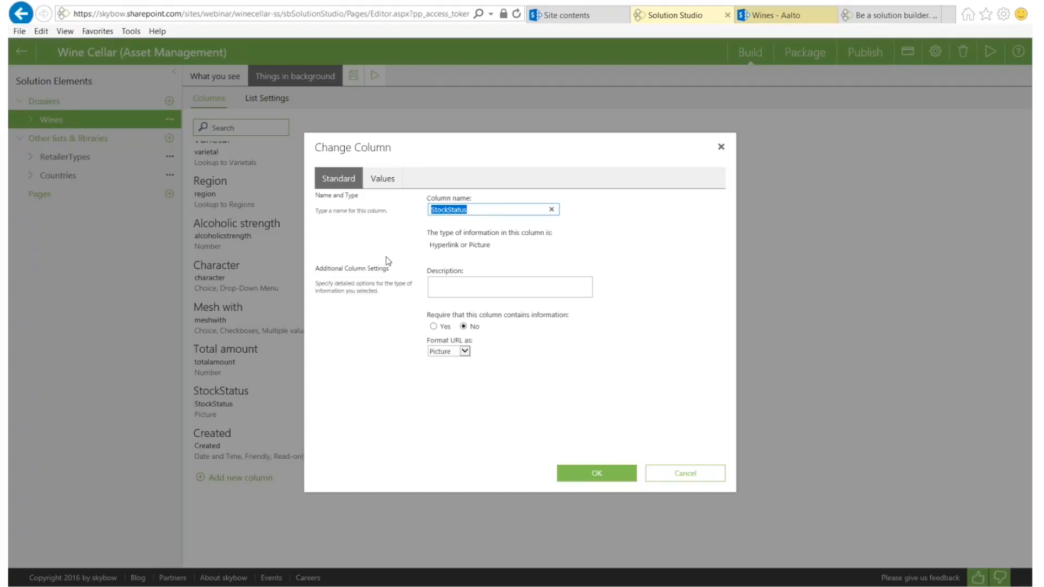
click(382, 179)
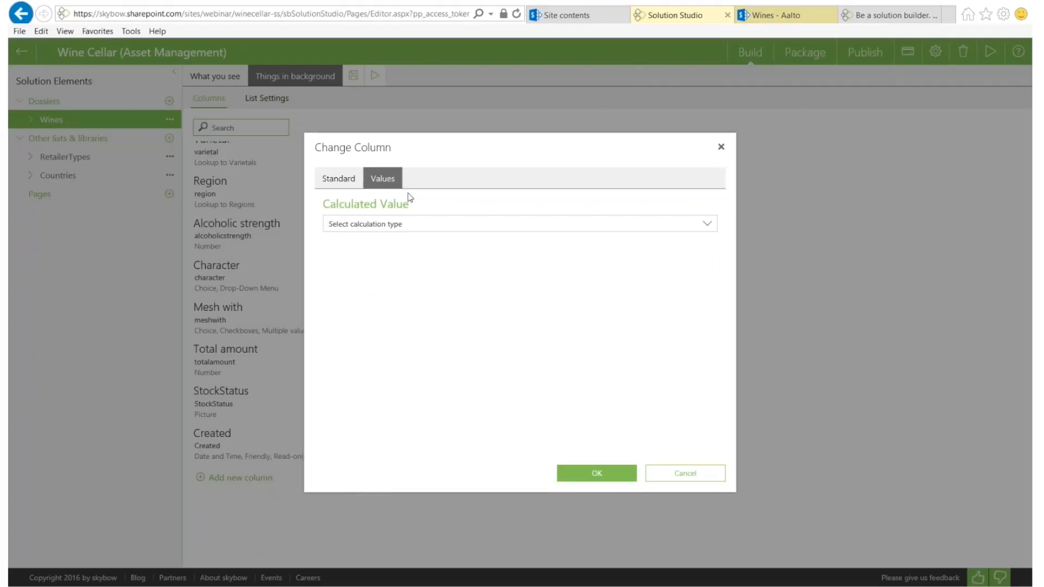
click(392, 224)
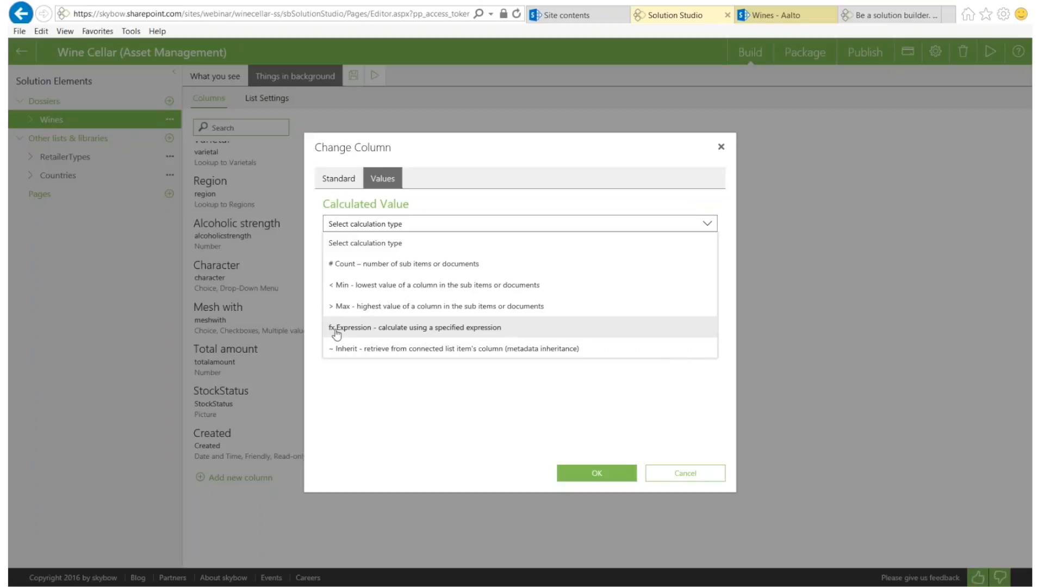
click(368, 329)
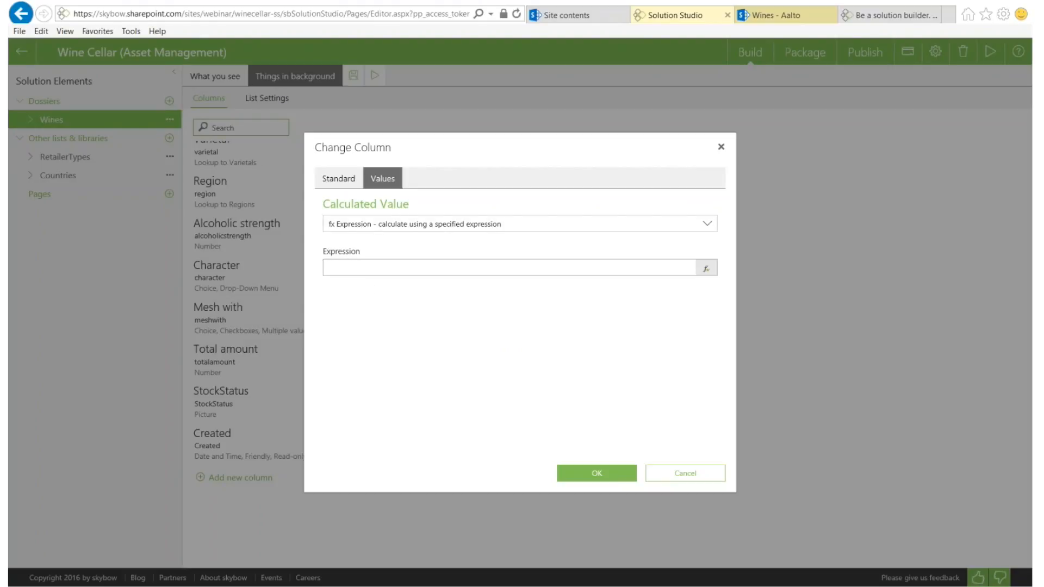
click(706, 268)
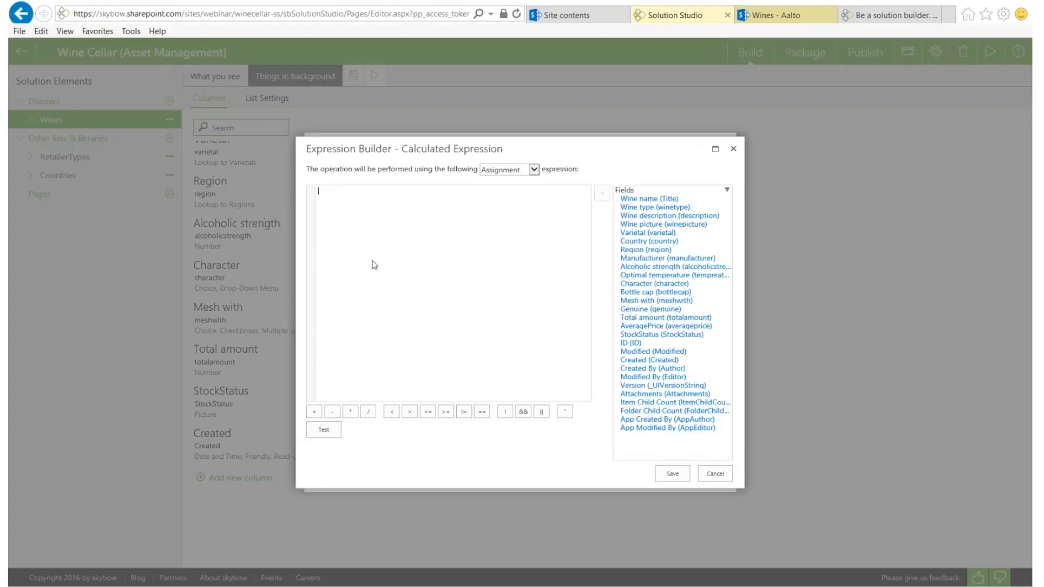
Switch the StockStatus expression to Function code and paste the prepared stock status JavaScript
click(504, 171)
click(504, 179)
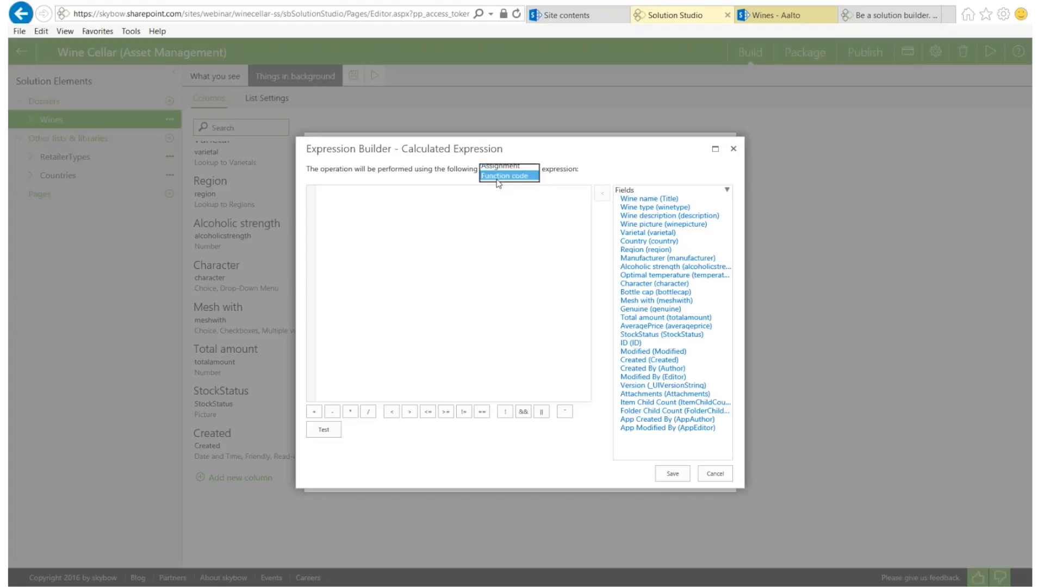
click(363, 212)
text(var ret = "/sites/webinar/WineCellar-ss/Wine%20Pictures/ok.png";  if ([[totalamount]]>0 && [[totalamount]]<10) { ret = "/sites/webinar/WineCellar-ss/Wine%20Pictures/warning.png"; }  if ([[totalamount]]===0) { ret = "/sites/webinar/WineCellar-ss/Wine%20Pictures/error.png"; } return ret;)
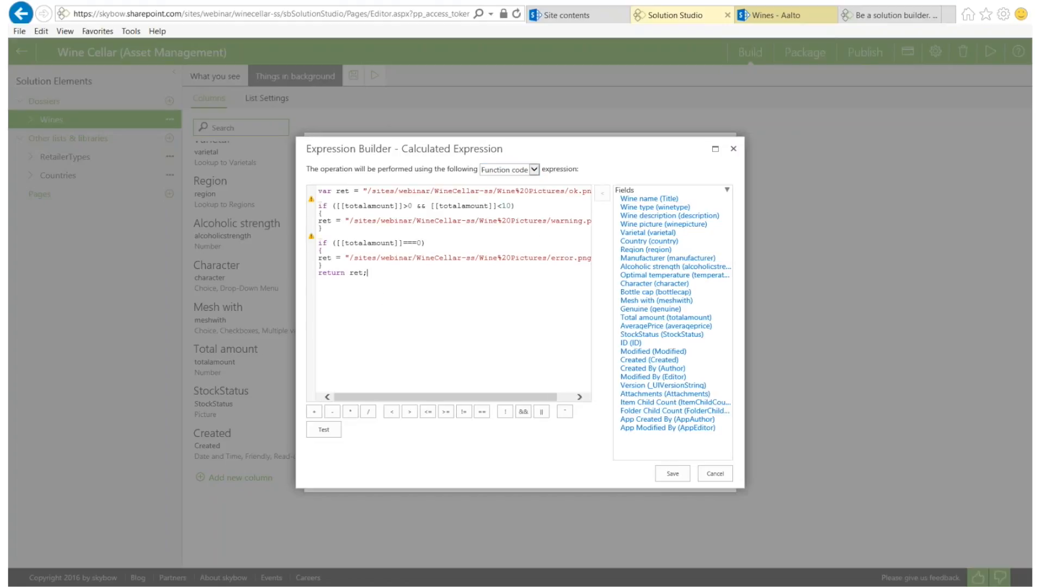
Maximize the Expression Builder and review the ok.png, totalamount, zero-amount and error.png parts
click(715, 150)
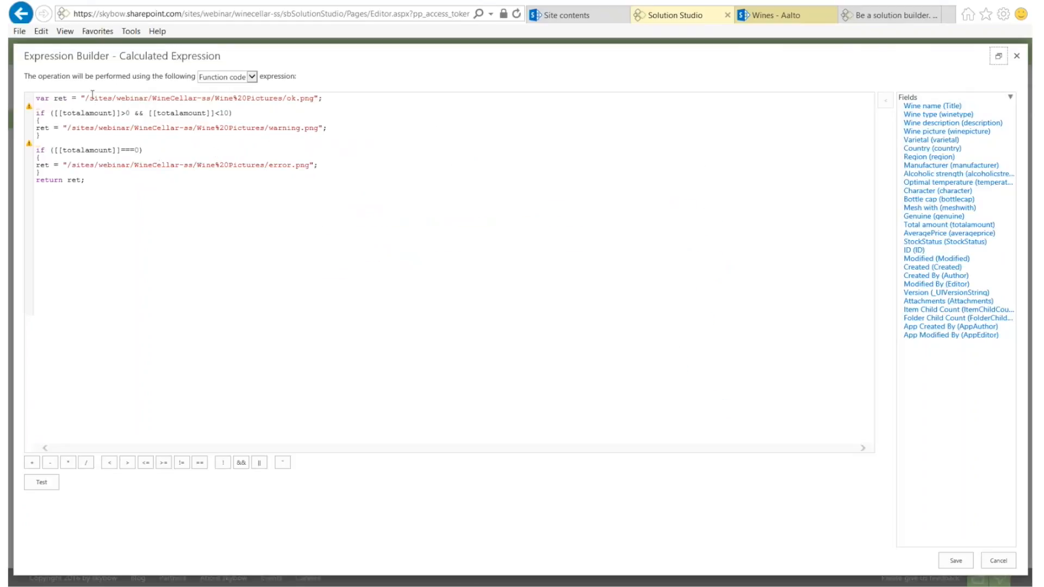
drag(85, 97, 311, 96)
drag(59, 113, 119, 113)
click(125, 113)
drag(79, 150, 148, 150)
drag(299, 166, 237, 166)
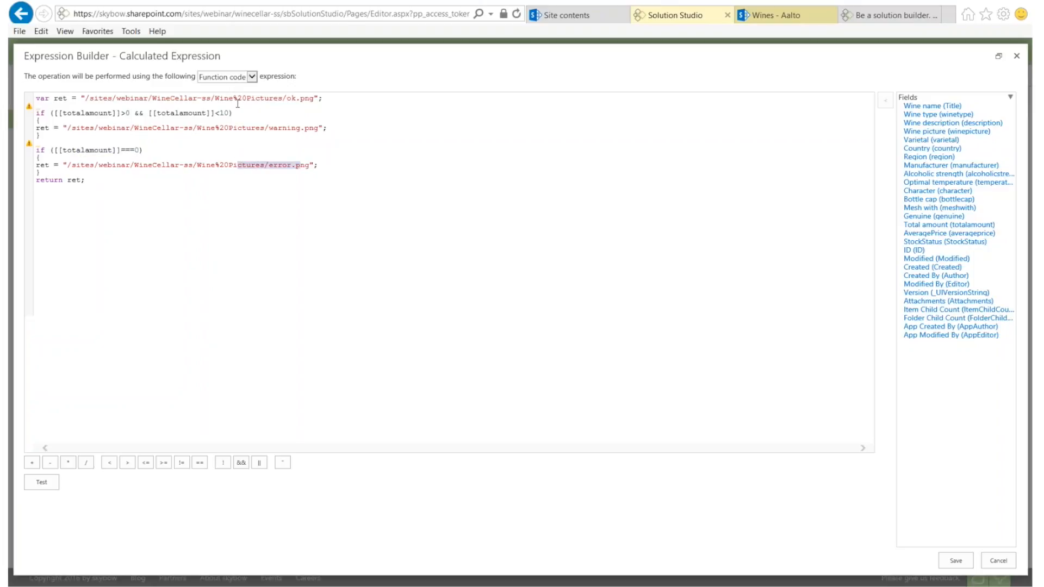
drag(313, 98, 283, 99)
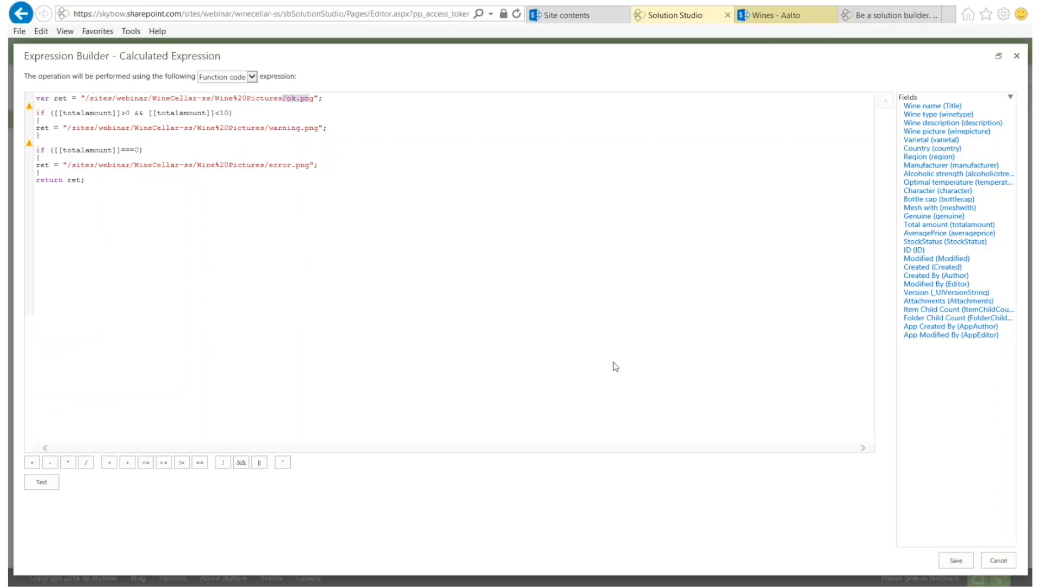
Save the StockStatus expression and column, then return to the full SharePoint Wines list
click(955, 560)
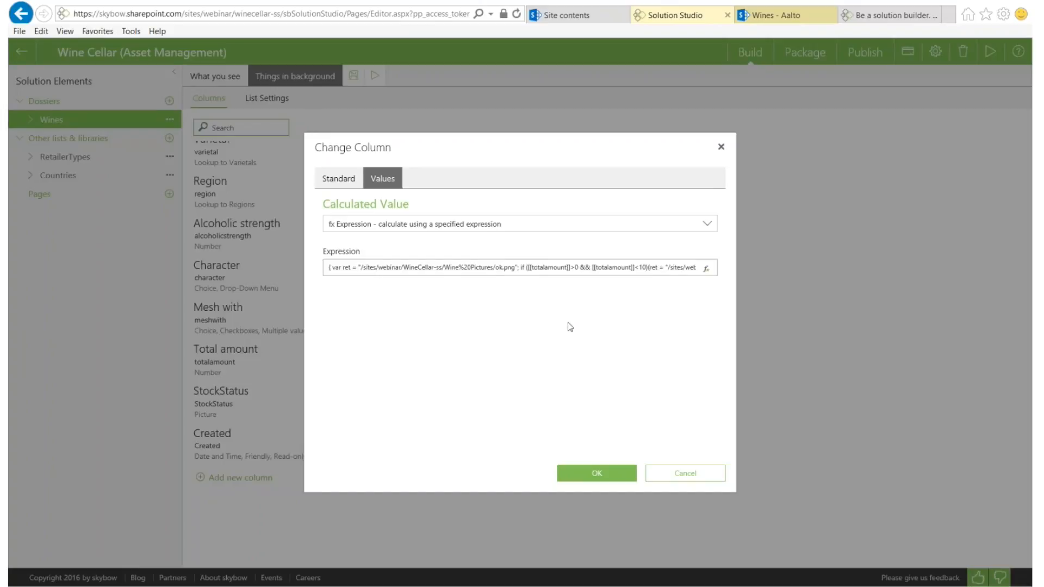
click(597, 473)
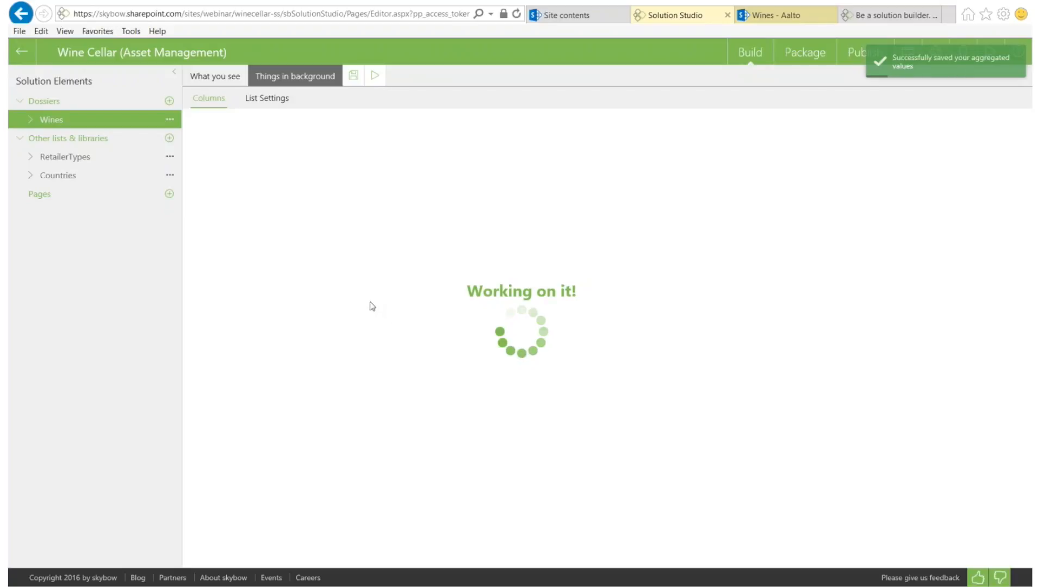
click(765, 15)
click(21, 15)
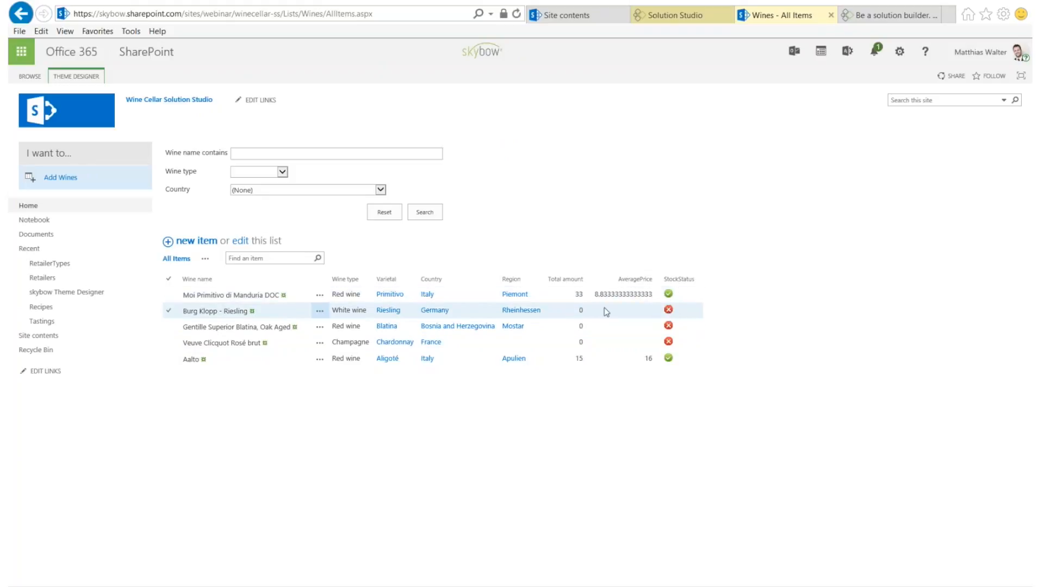
Open Burg Klopp - Riesling and start a new inventory entry titled 'test'
click(210, 312)
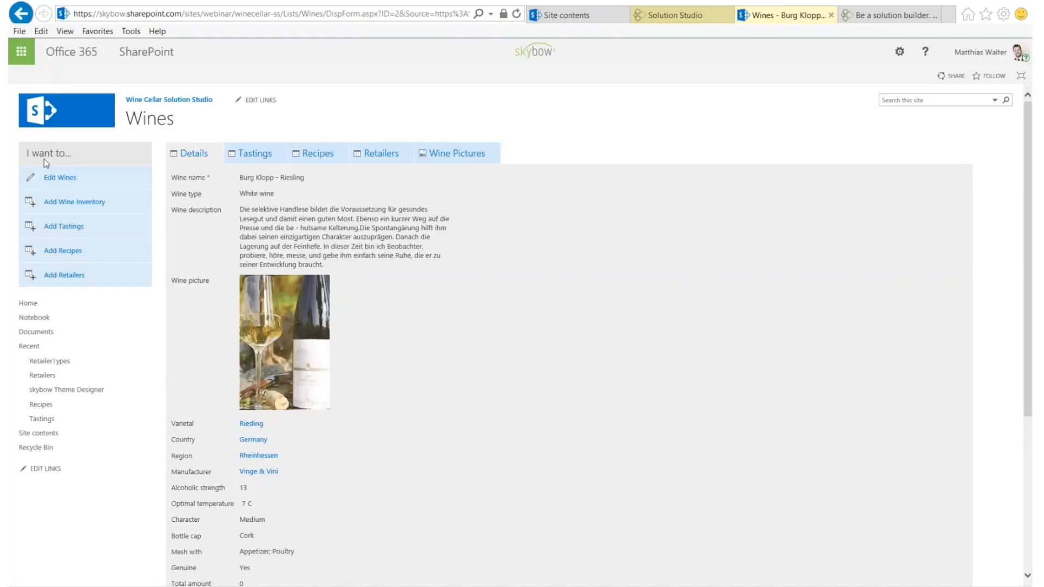
click(79, 204)
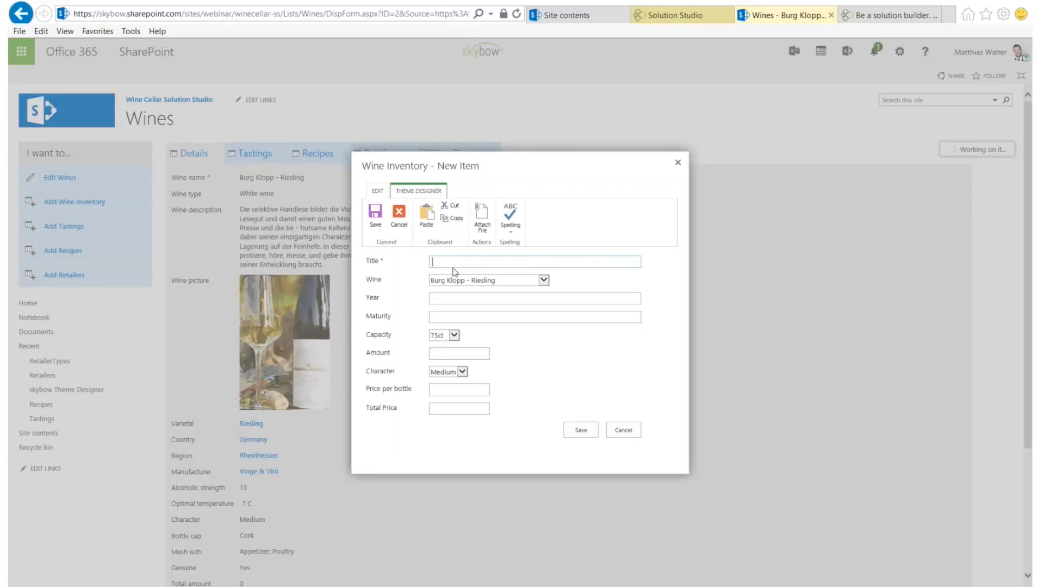
text(test)
key(Tab)
key(Tab)
key(Tab)
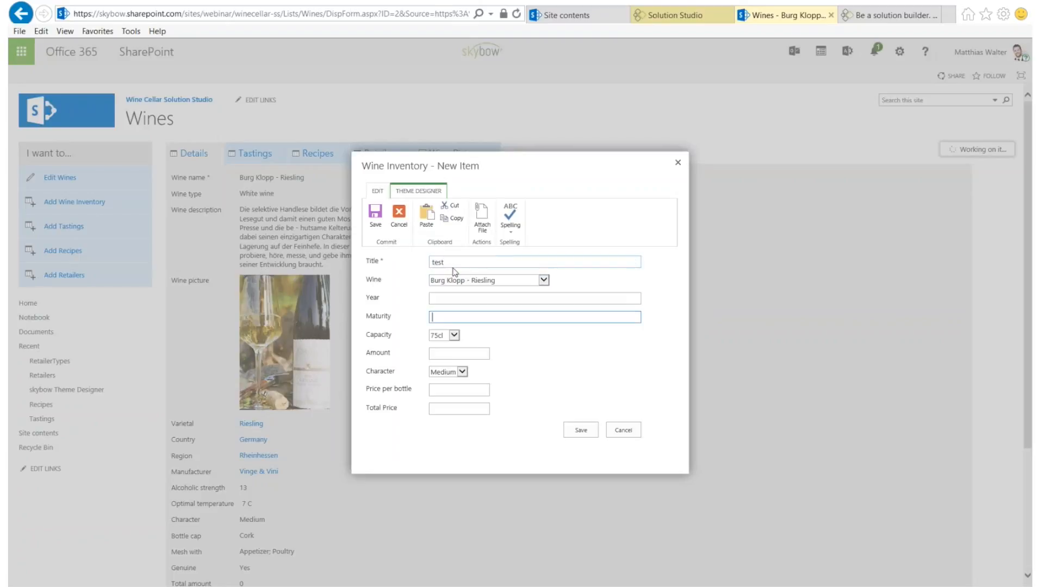
key(shift+Tab)
Enter Year 2010, Amount 5, Price per bottle 10 and Total Price 50, then save
text(2010)
key(Tab)
key(Tab)
key(Tab)
text(5)
click(445, 390)
text(10)
key(Tab)
text(50)
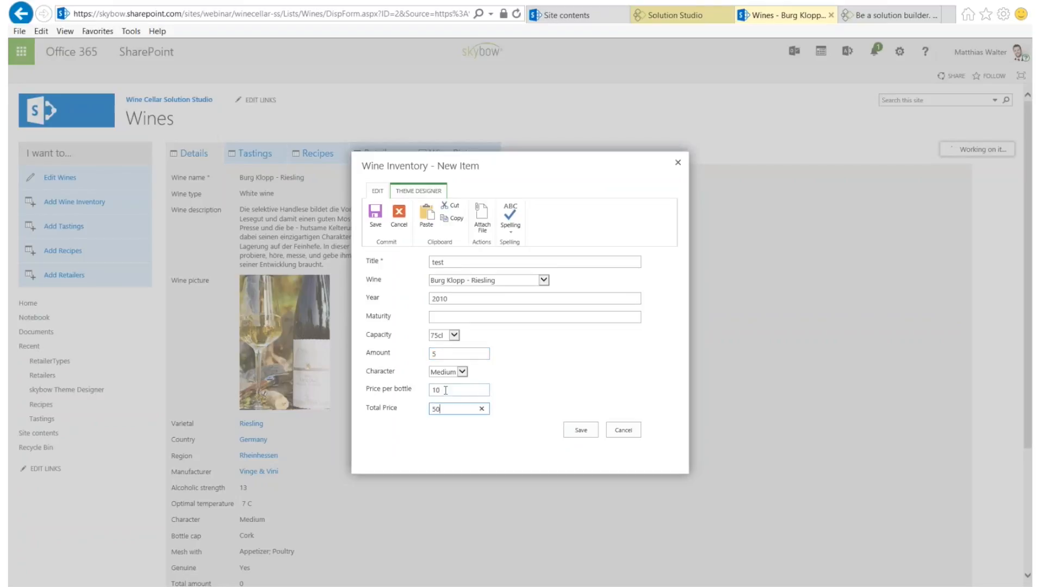
click(580, 429)
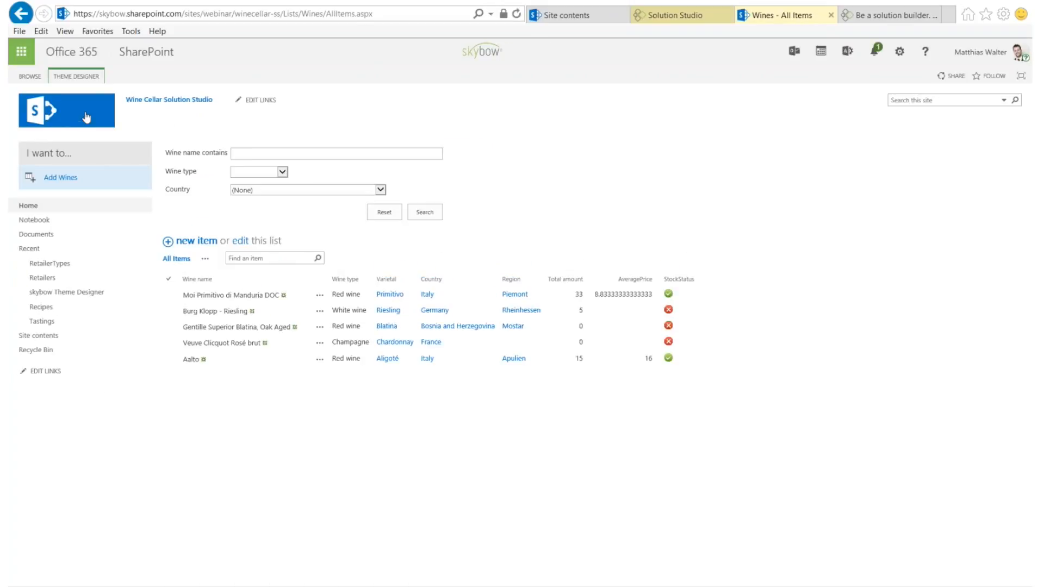
Reload the Wines list and open the Moi Primitivo di Manduria DOC record
click(86, 117)
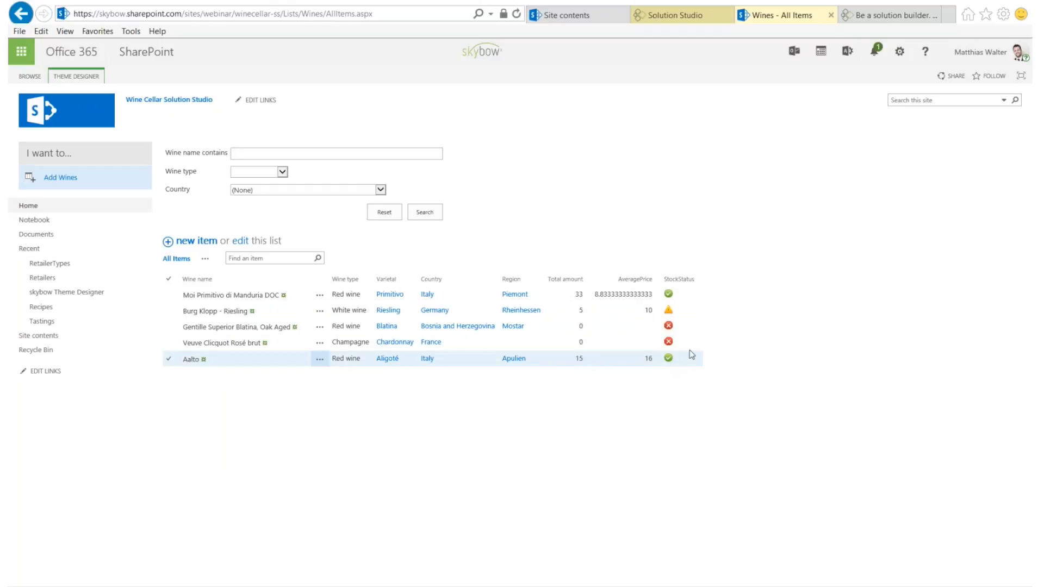
click(194, 296)
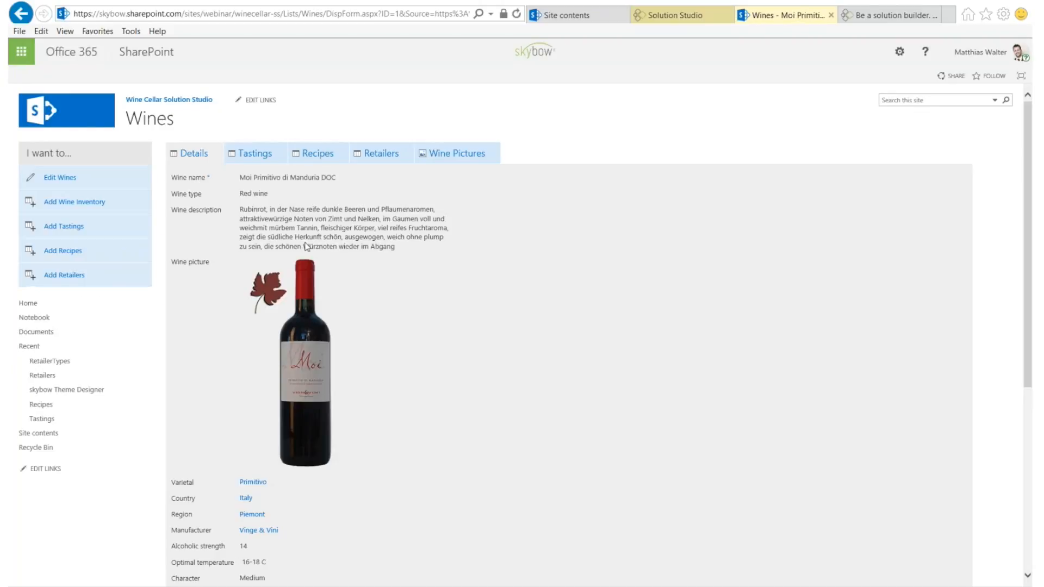
Drag primitivo_grapes, primitivo_manduria_moi and primitivo_vineyards from PrimitivoPics into the Wine Pictures tab
click(468, 162)
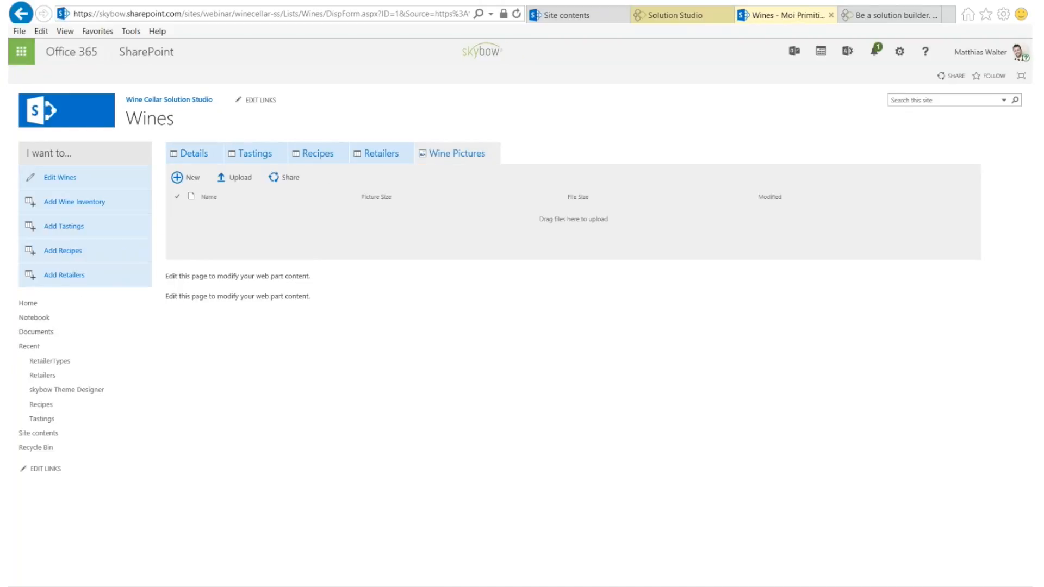
click(132, 586)
drag(0, 129, 446, 331)
drag(619, 514, 456, 419)
drag(439, 458, 344, 224)
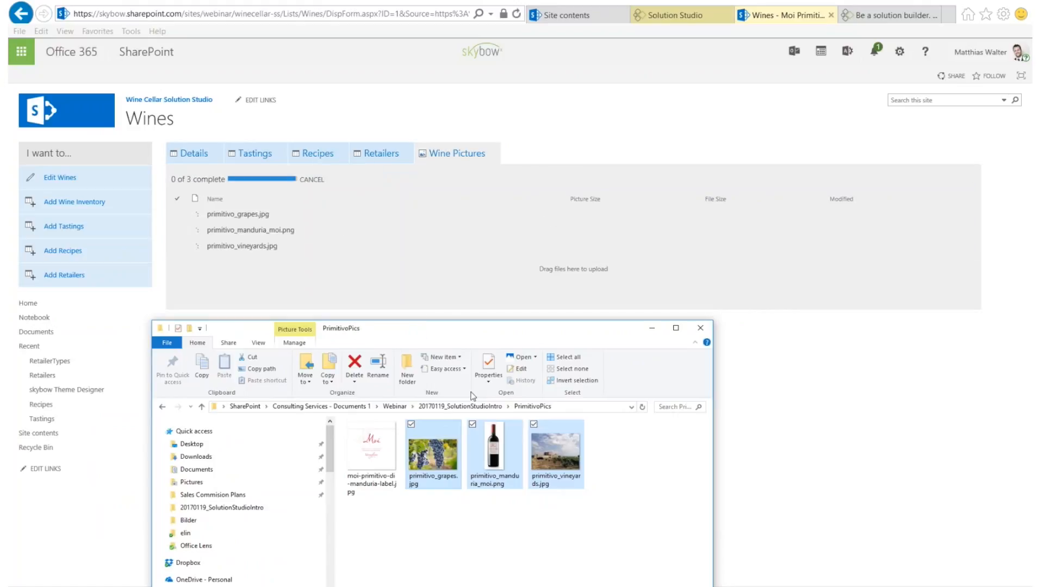
click(652, 330)
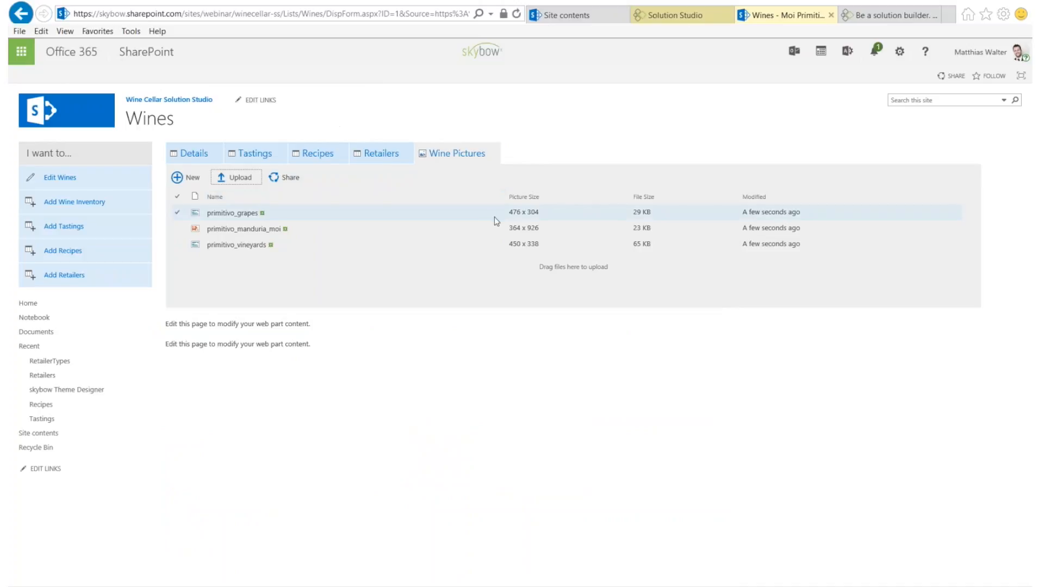
Open the Wines display form and the Wine Pictures web part's settings
click(684, 16)
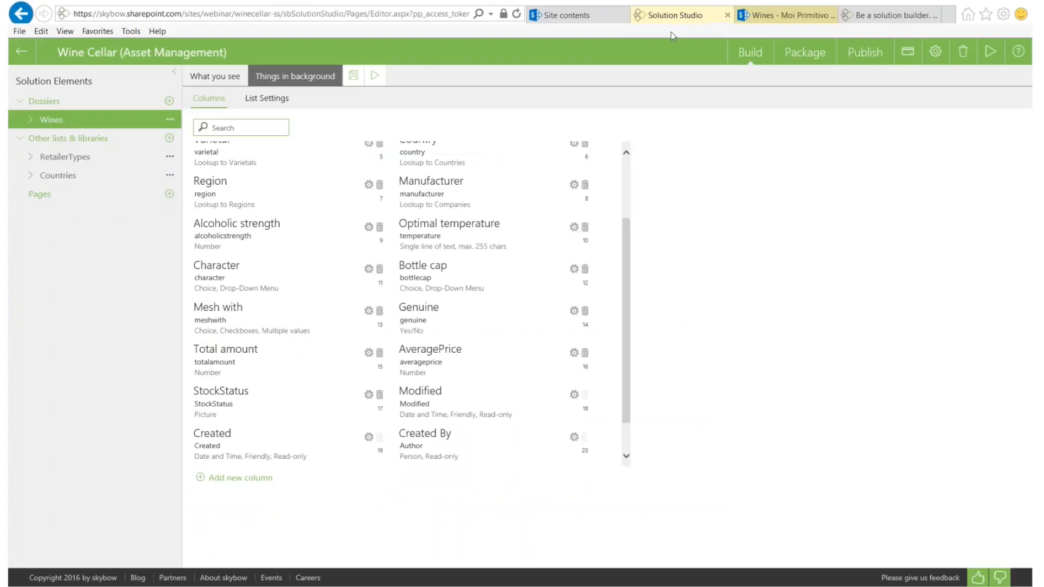
click(218, 81)
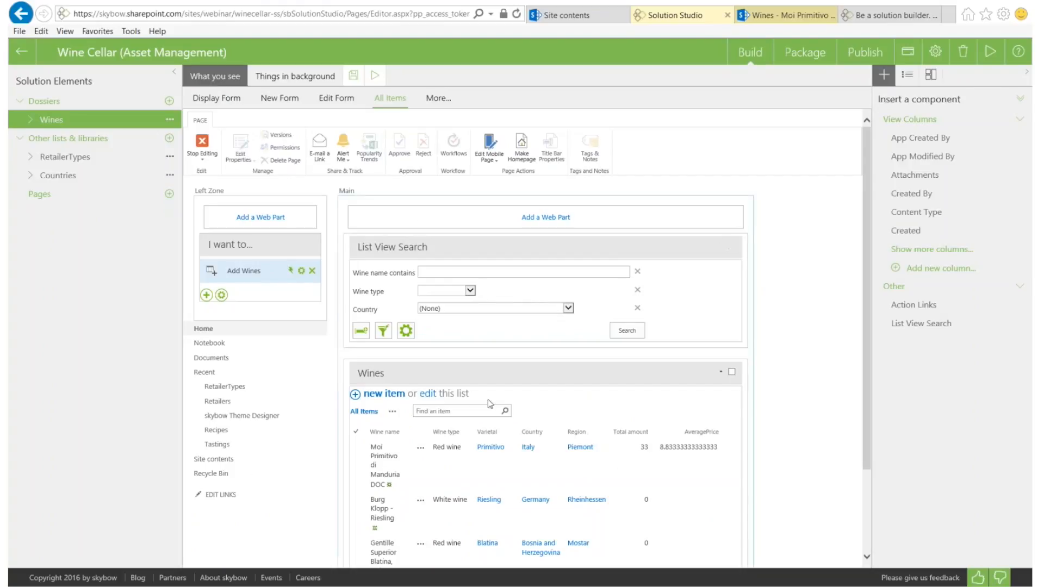
click(219, 98)
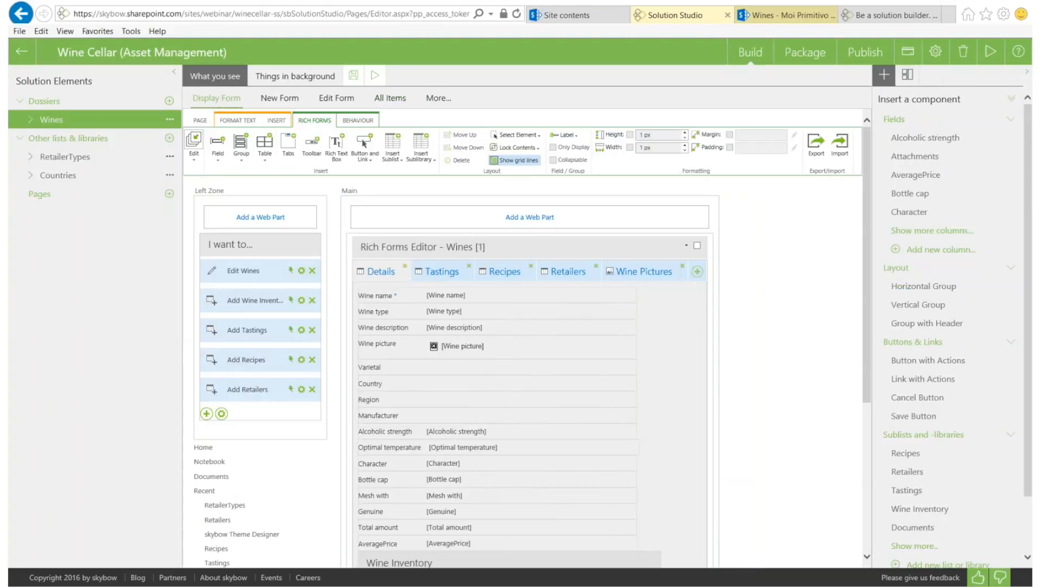
click(644, 276)
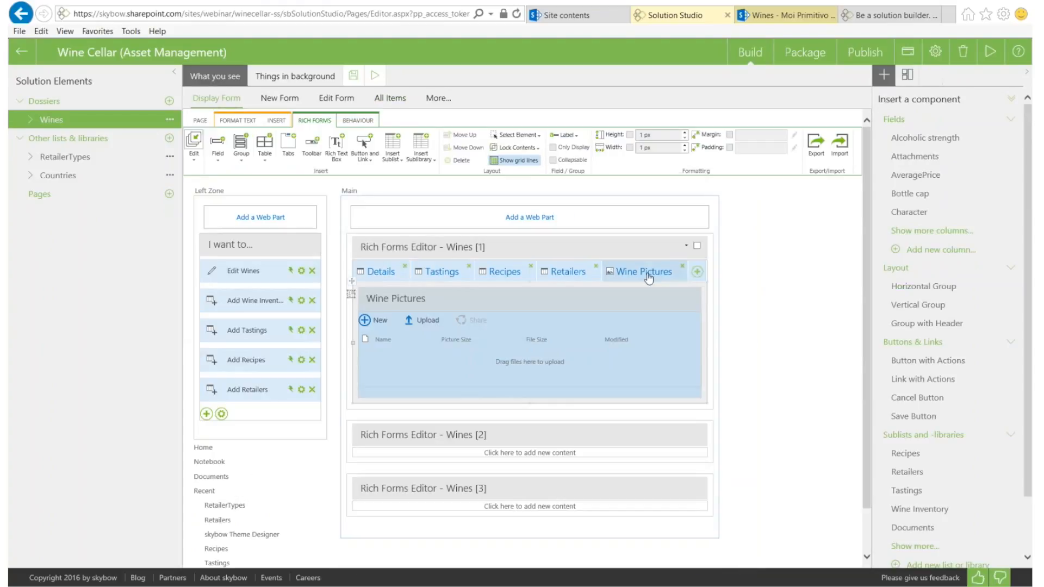
click(678, 298)
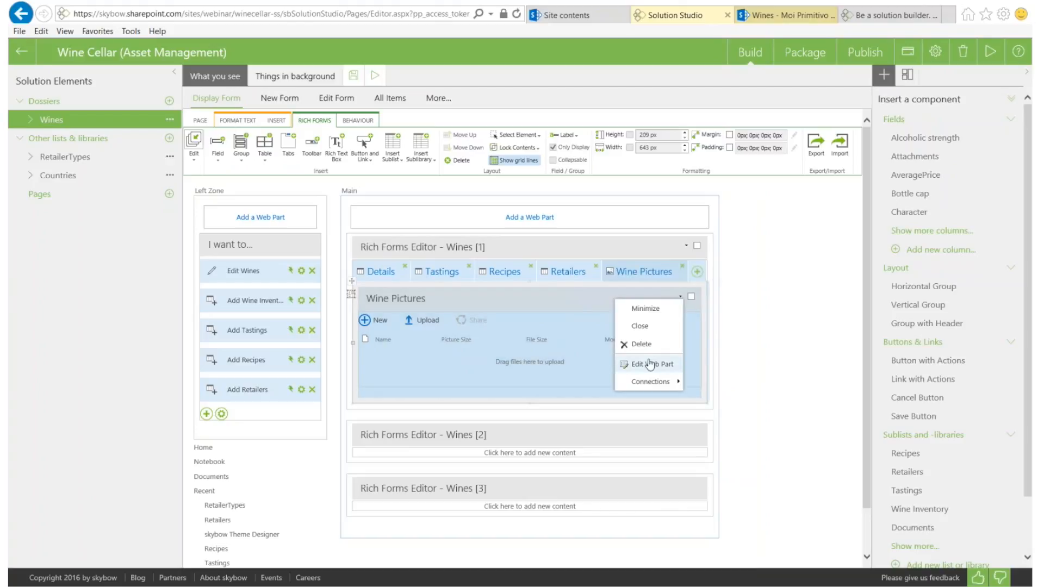
click(650, 365)
click(502, 301)
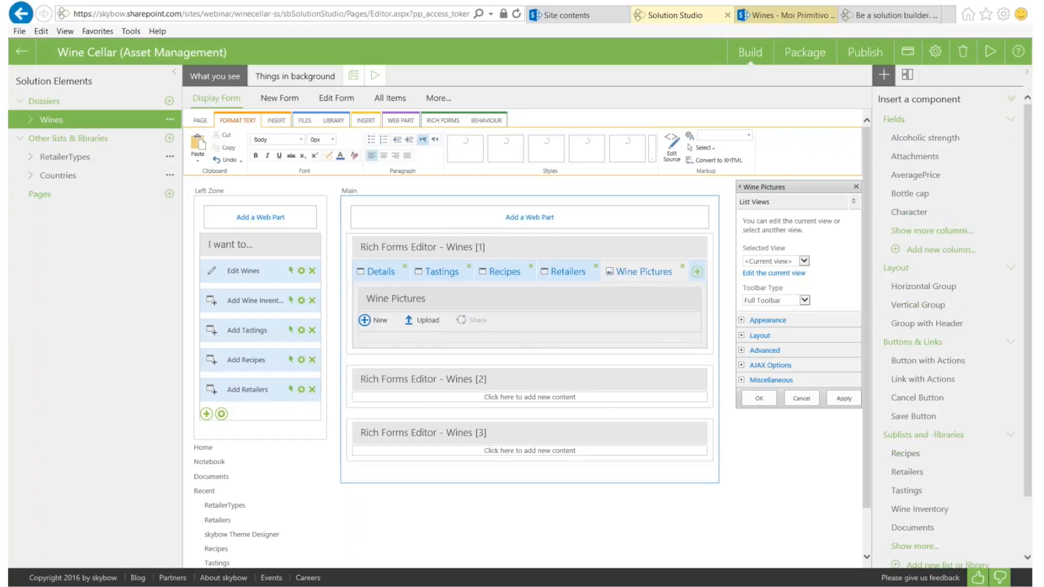
Add the Wine name, Wine type and Varietal columns to the Wine Pictures current view
click(780, 274)
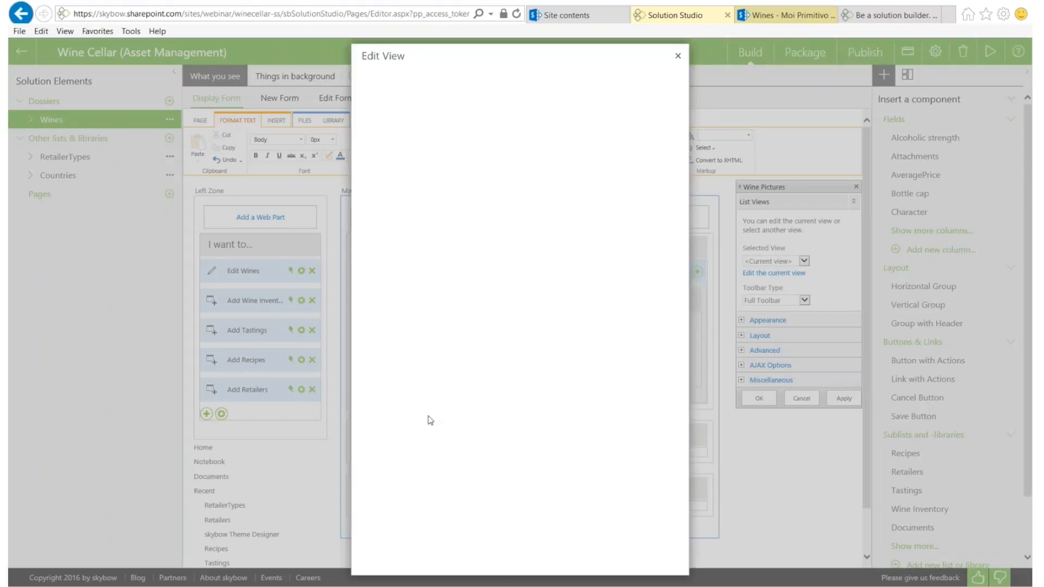
scroll(458, 432, down, 7)
scroll(458, 424, up, 3)
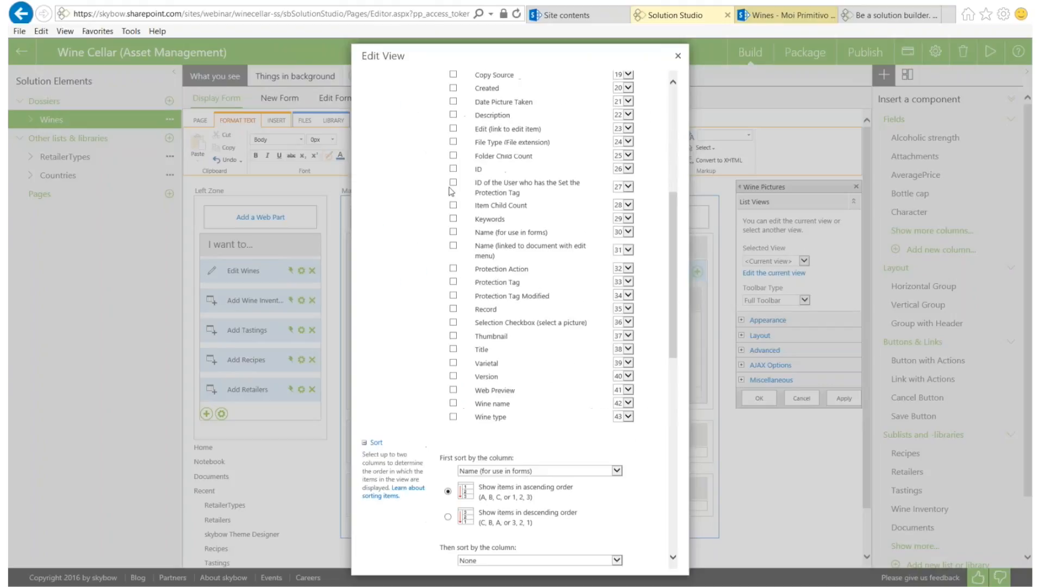
click(454, 412)
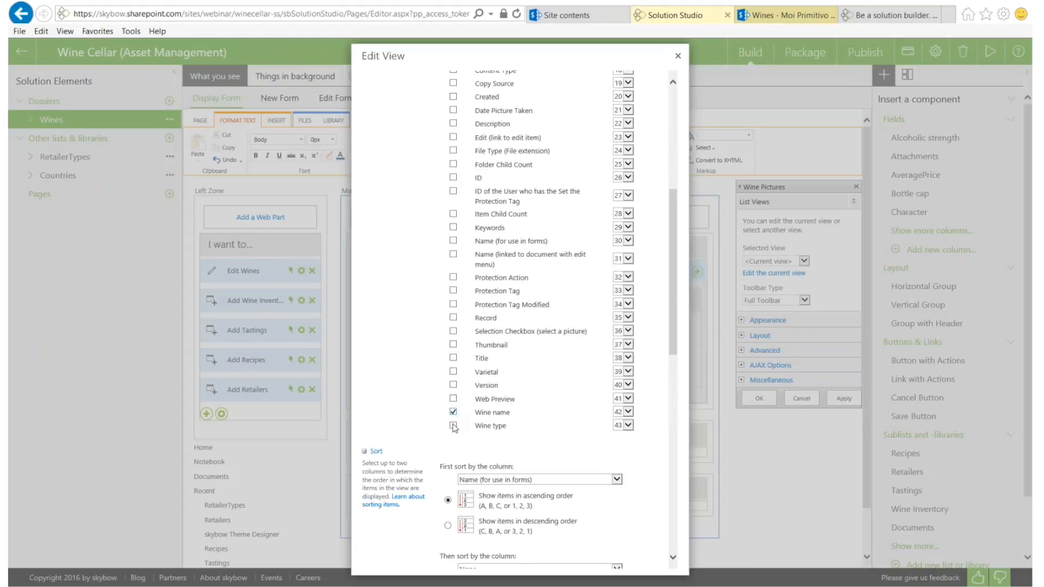
click(453, 426)
click(453, 372)
scroll(398, 378, up, 5)
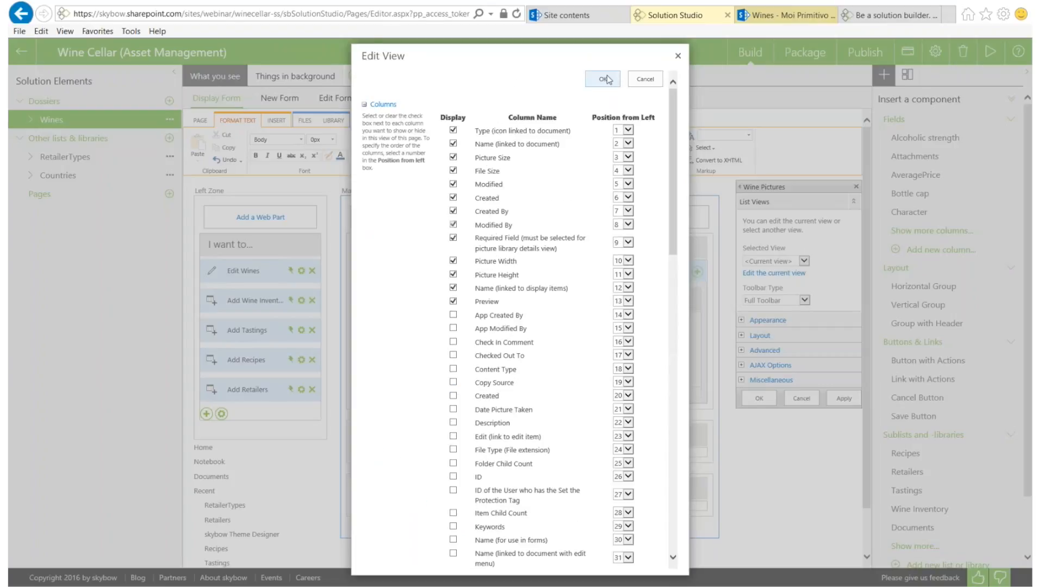
click(602, 79)
click(511, 334)
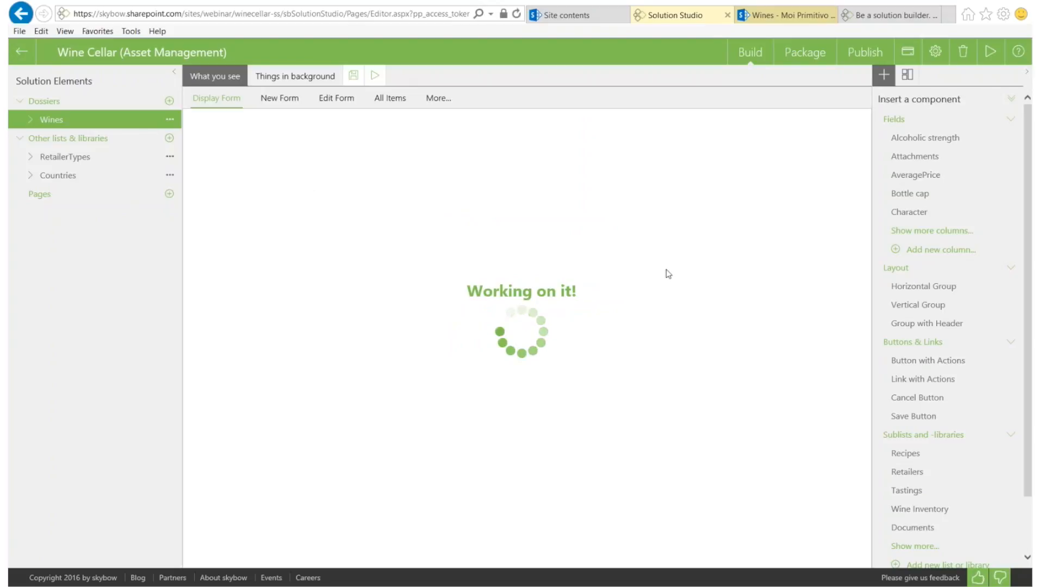
click(777, 16)
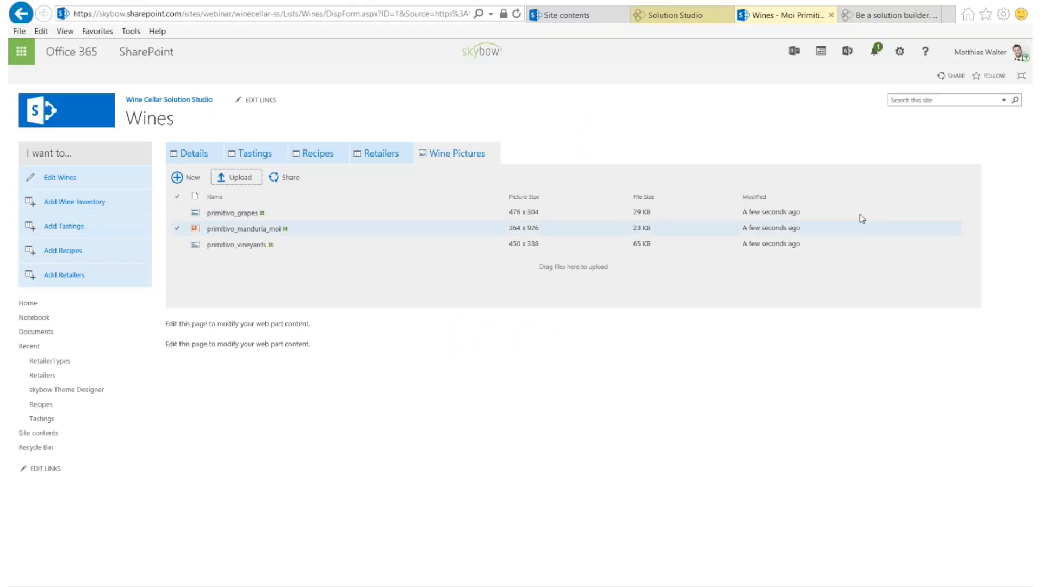
click(654, 16)
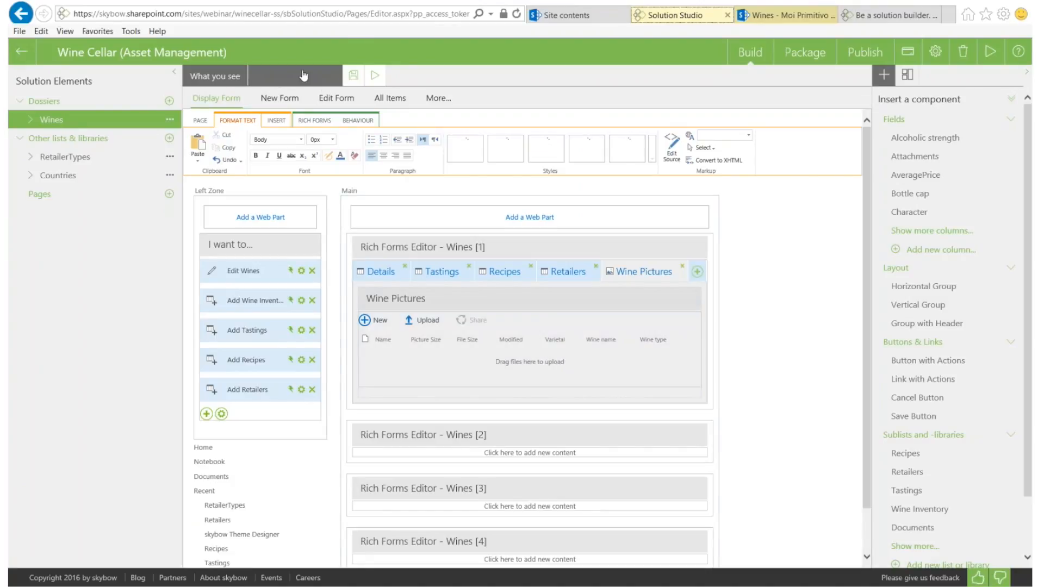
Open the Wine Pictures sub item under Wines, confirming leaving the current page
click(282, 77)
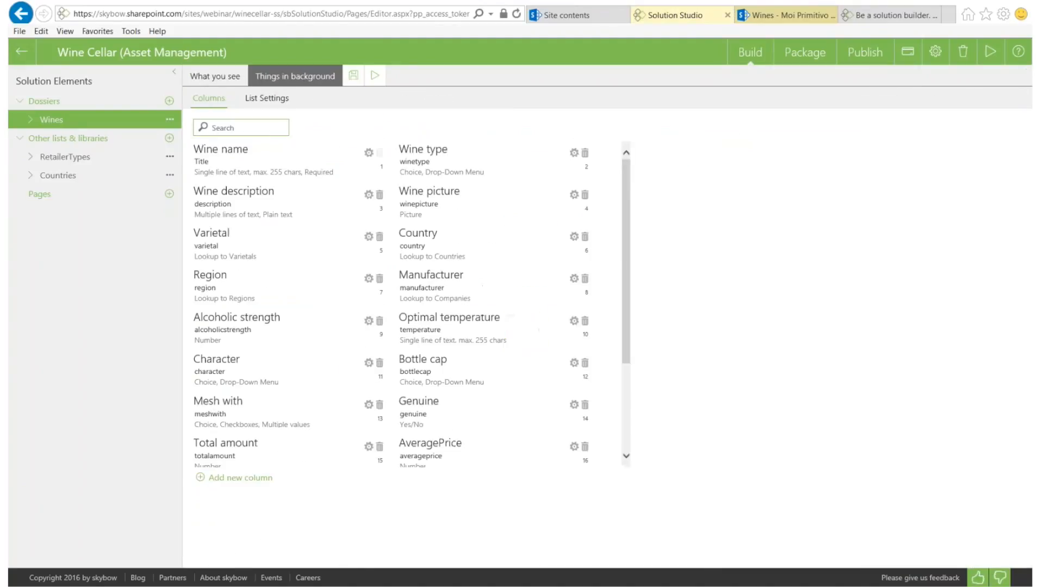
click(25, 124)
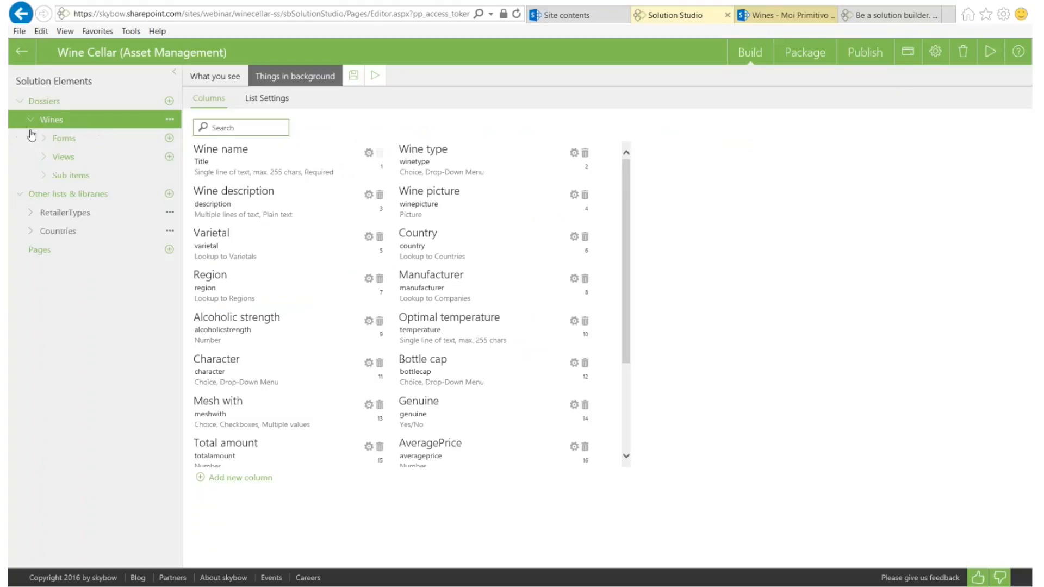
click(46, 176)
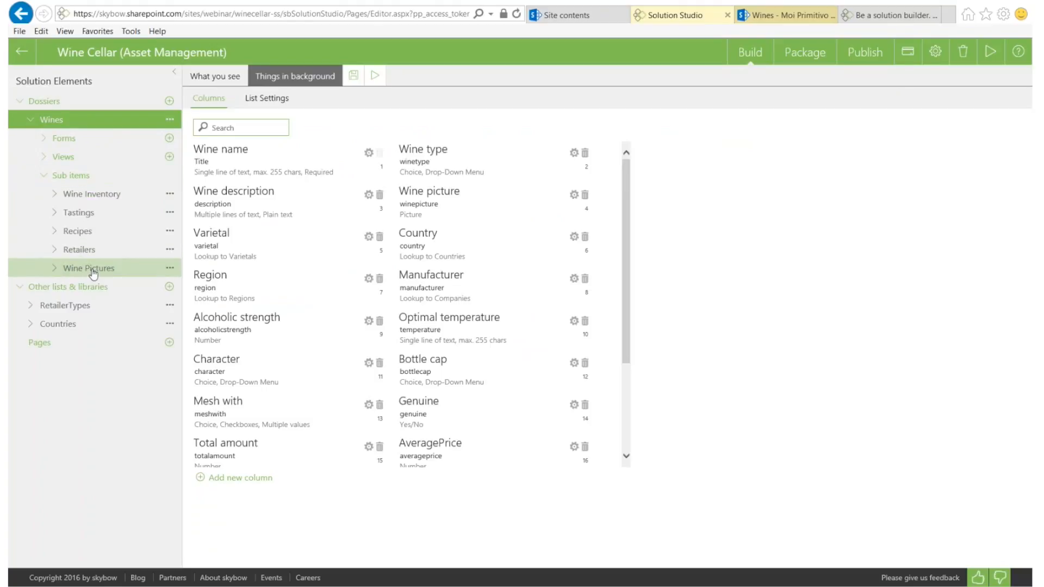
click(93, 274)
click(531, 333)
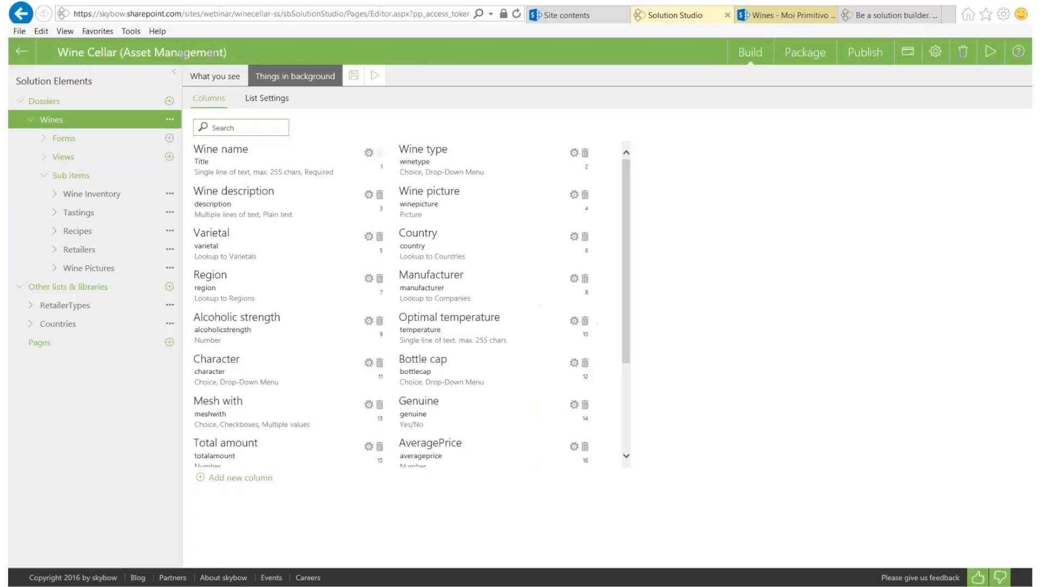
click(526, 310)
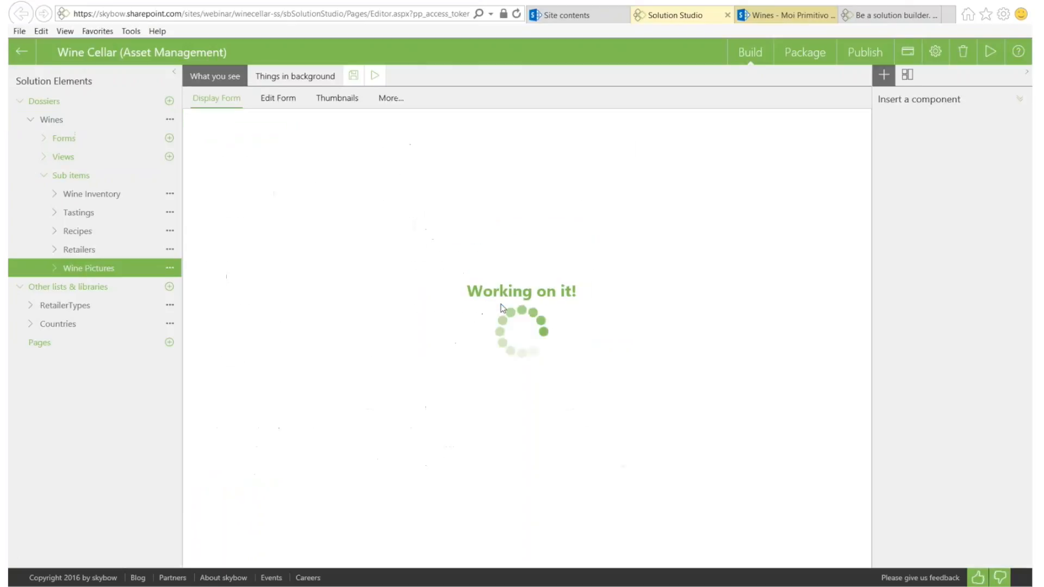
Show the Wine Pictures columns and open the Varietal column's settings
click(296, 77)
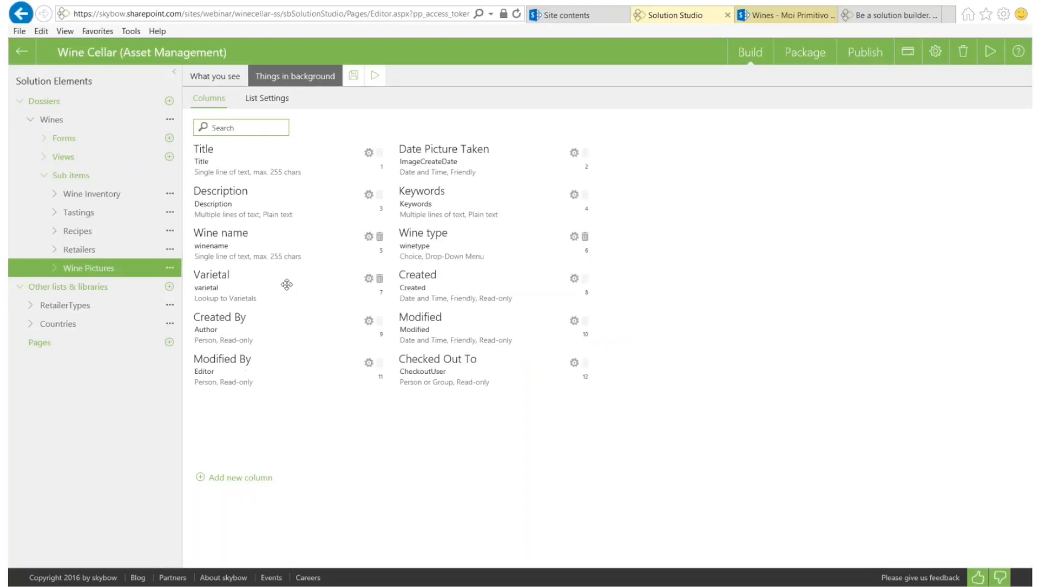
drag(225, 282, 334, 271)
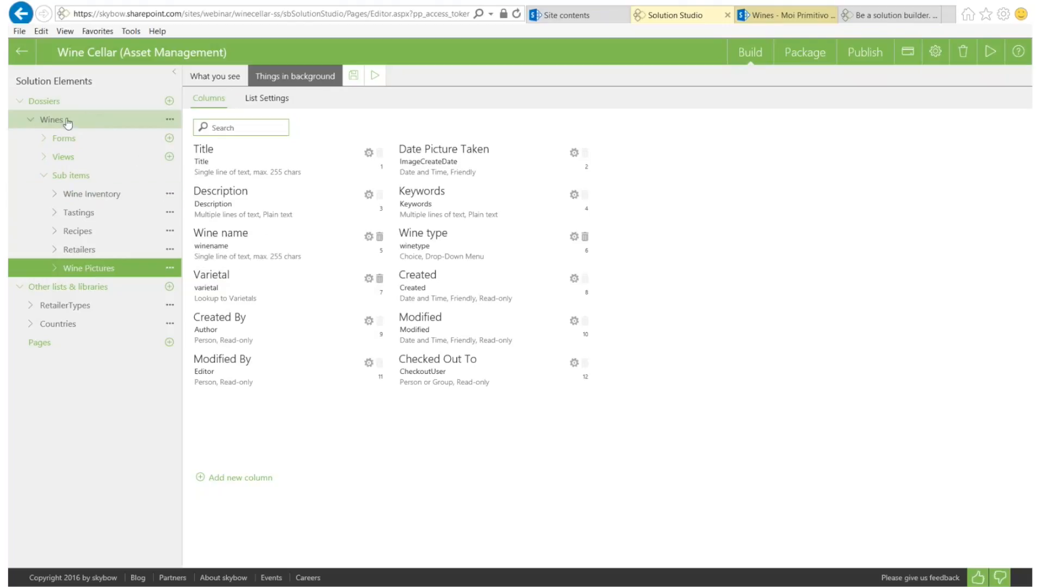
click(368, 279)
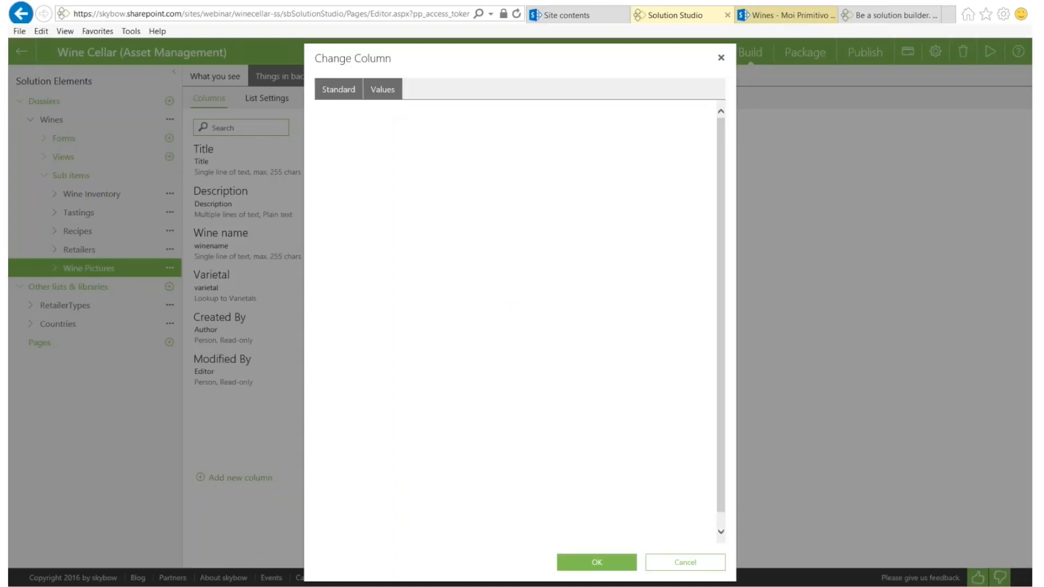
Set Varietal to inherit from the Wines list's Varietal column and save
click(391, 136)
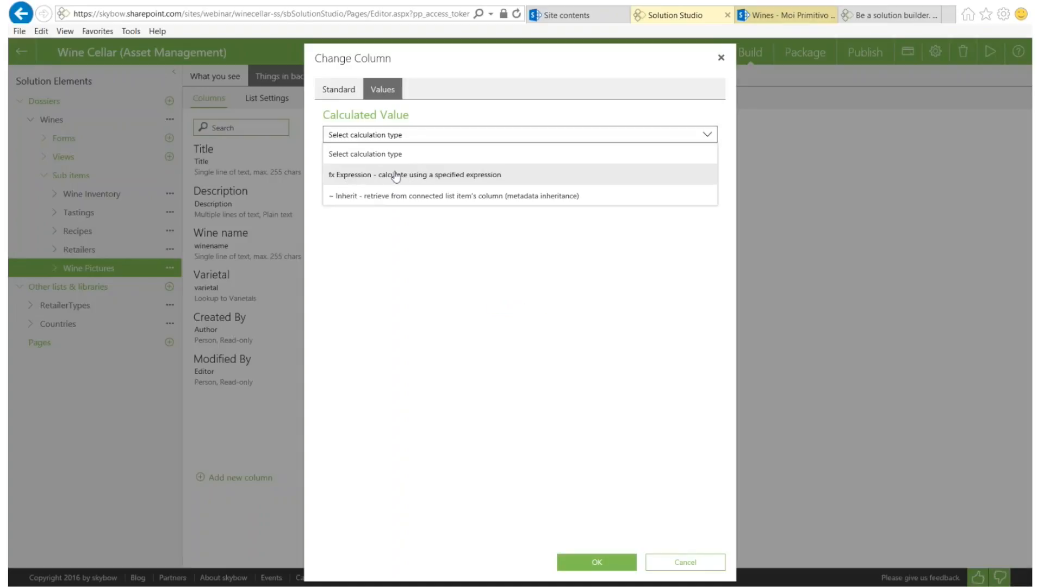
click(359, 197)
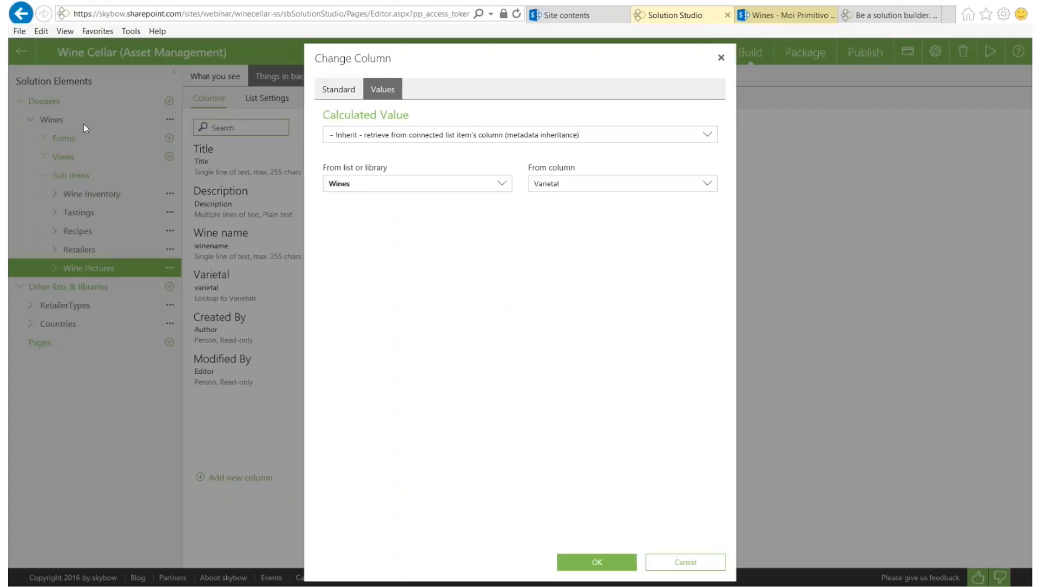
click(357, 187)
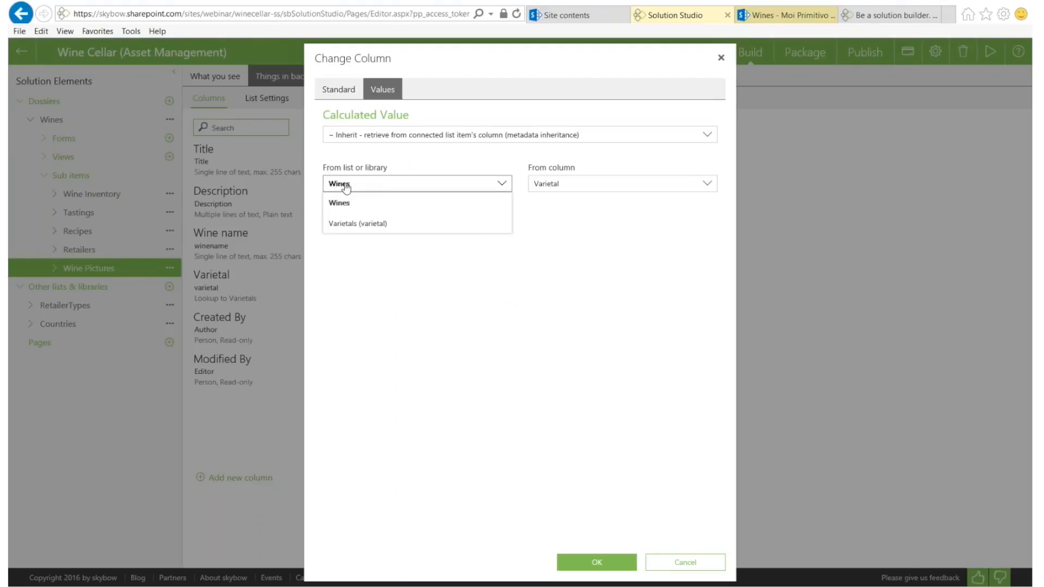
click(569, 187)
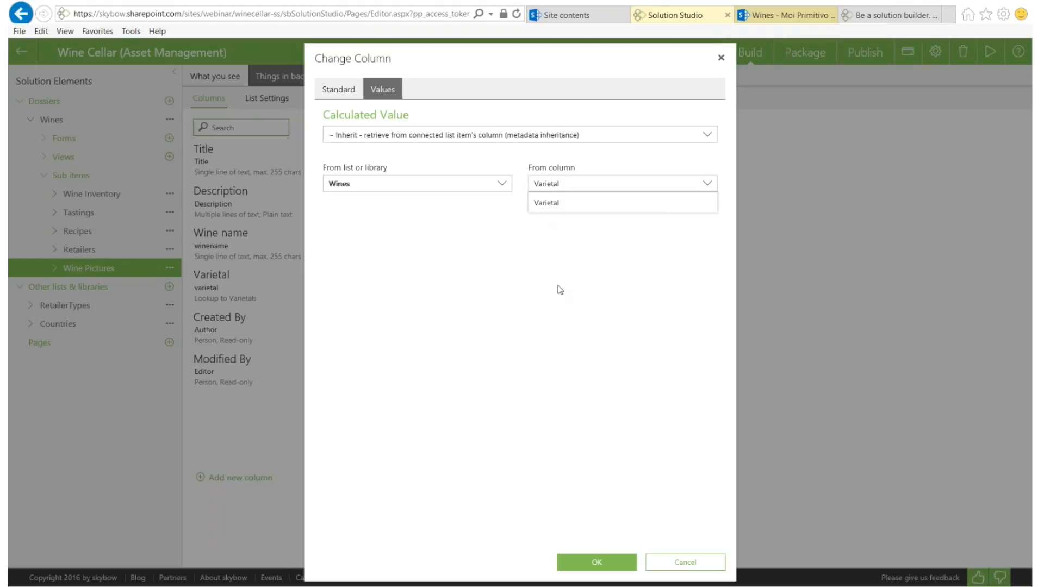
click(552, 257)
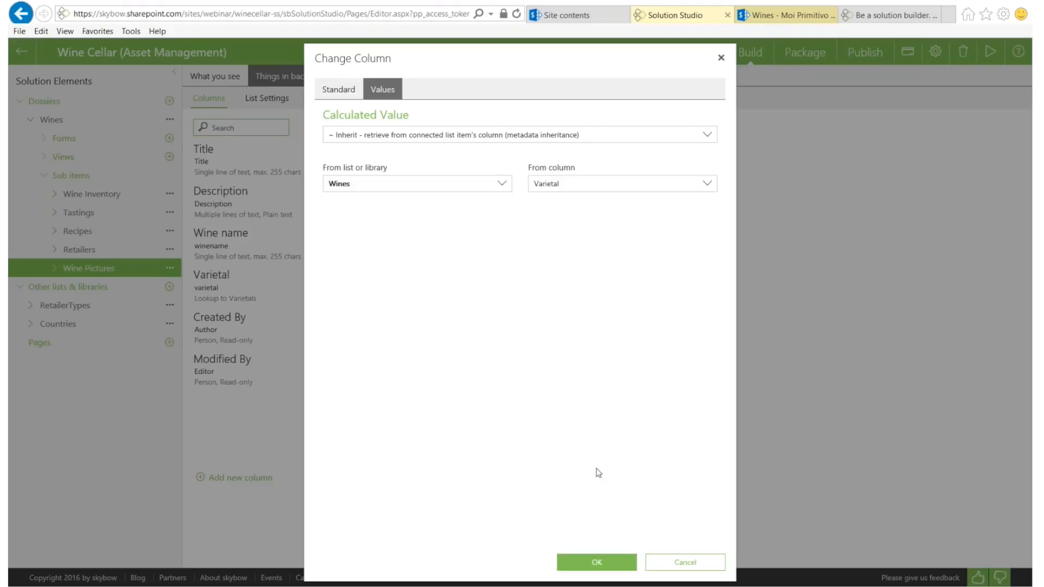
click(585, 563)
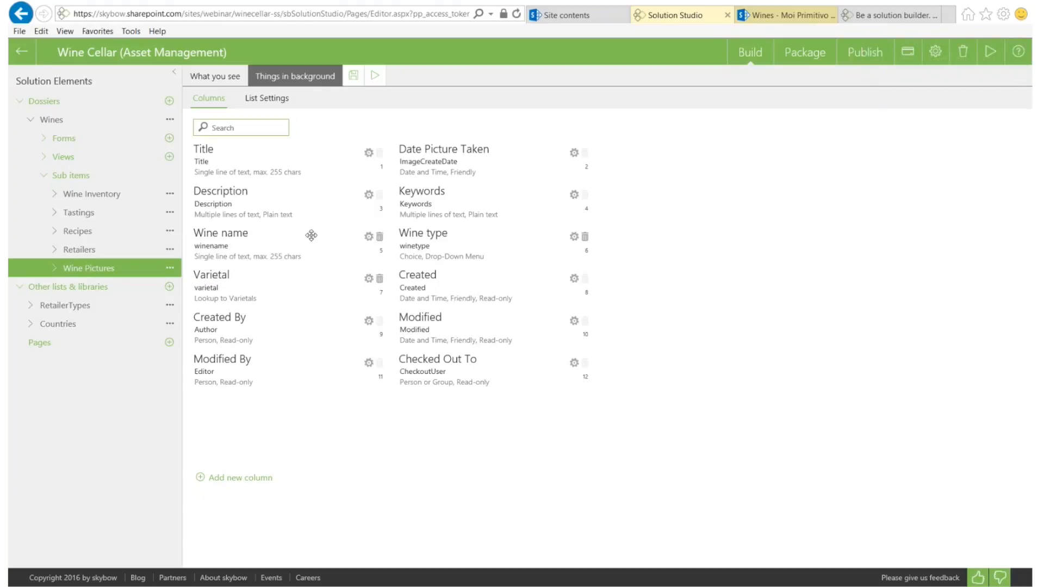
click(368, 237)
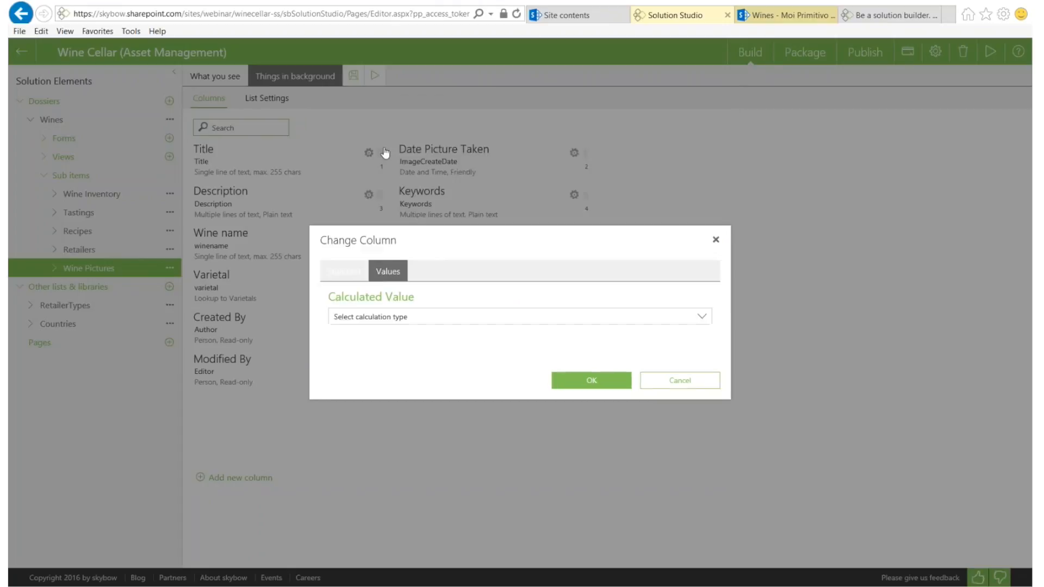
Make Wine name inherit from the Wines list's Wine name column and save
click(396, 190)
click(361, 251)
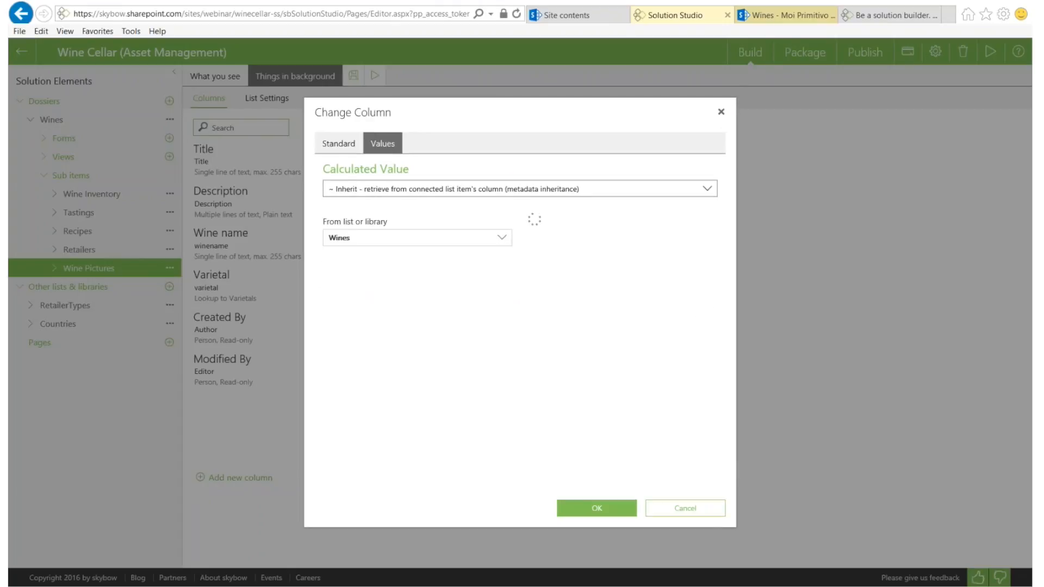
click(548, 241)
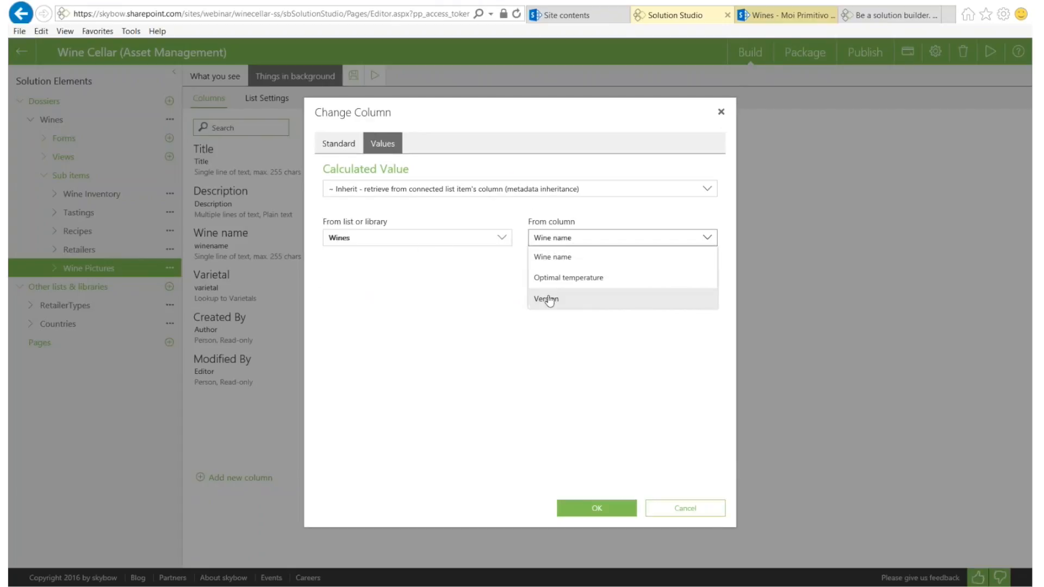
click(552, 256)
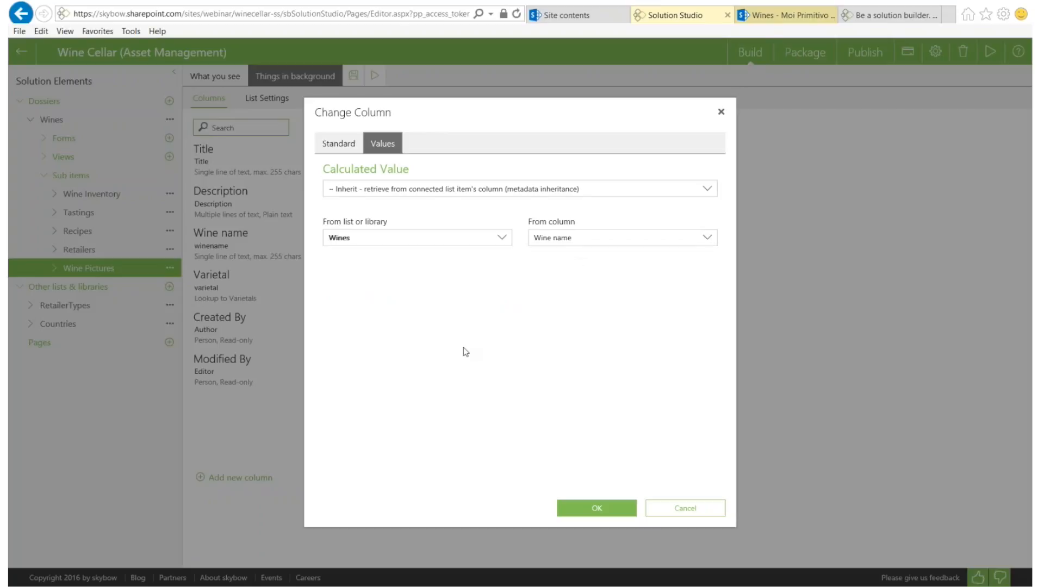
click(599, 507)
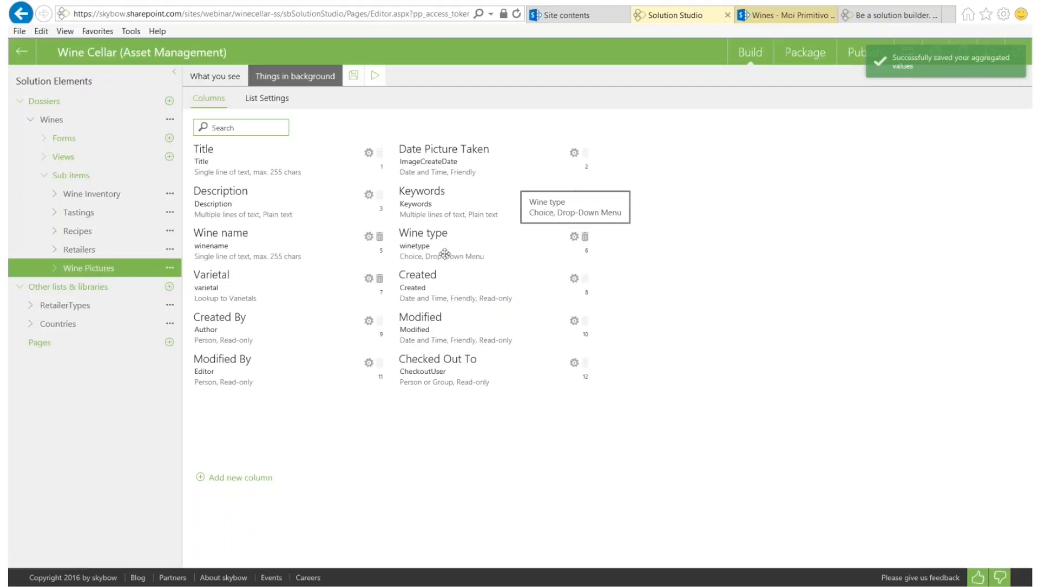
Make Wine type inherit from the Wines list's Wine type column, then reload the Moi Primitivo page
click(574, 236)
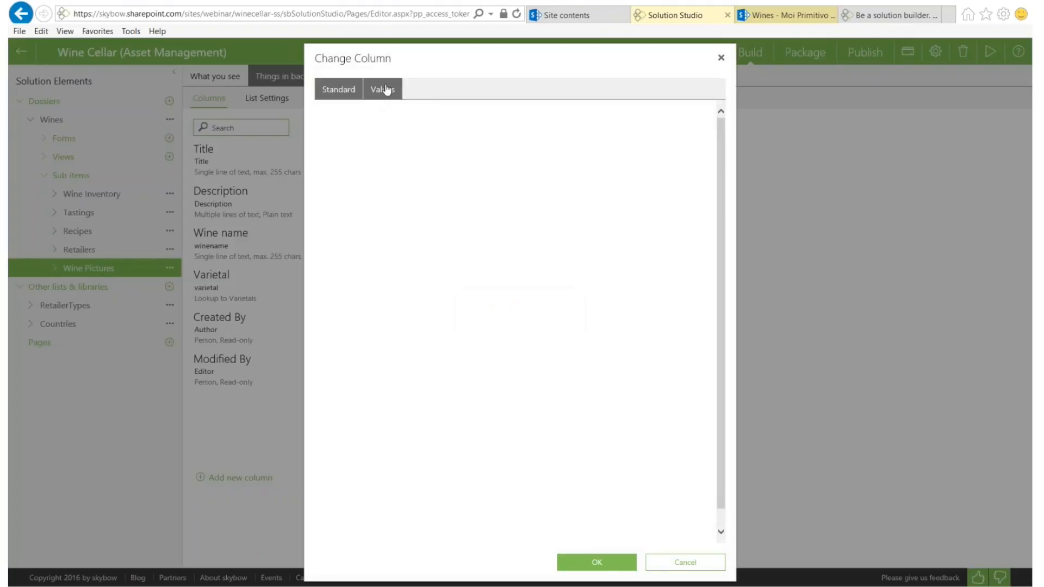
click(382, 89)
click(370, 134)
click(355, 197)
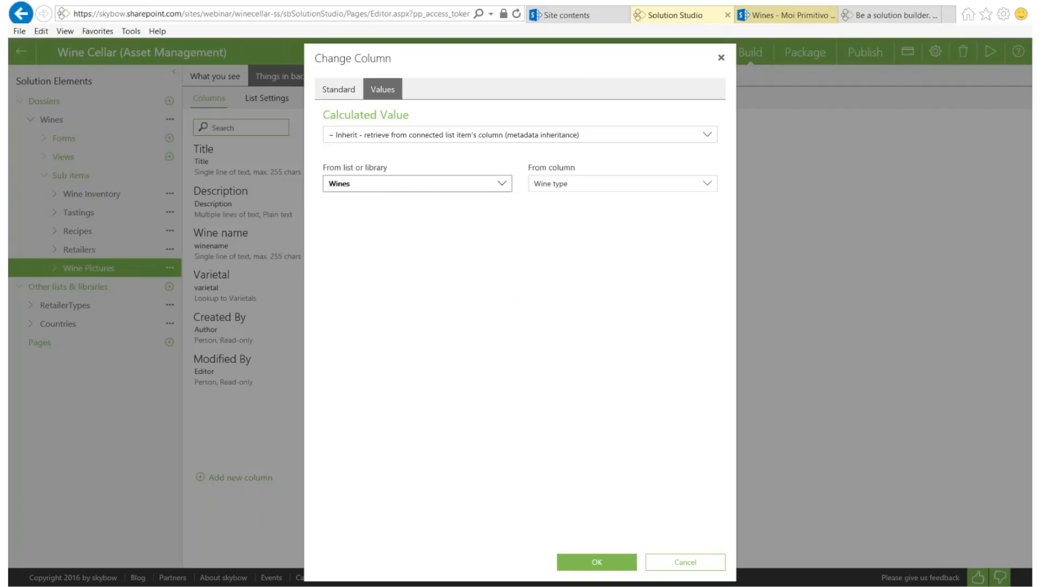
click(590, 192)
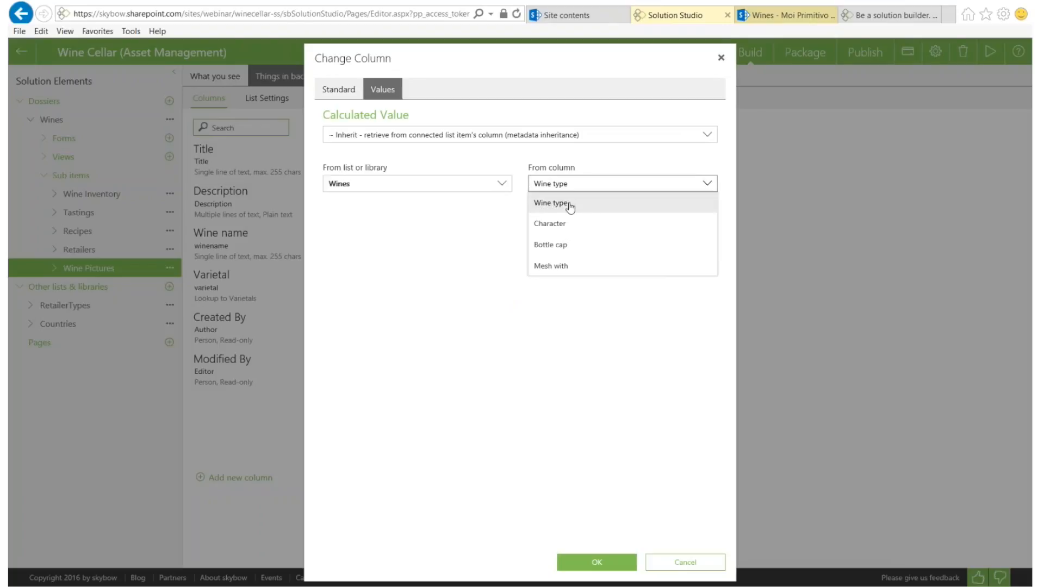
click(569, 207)
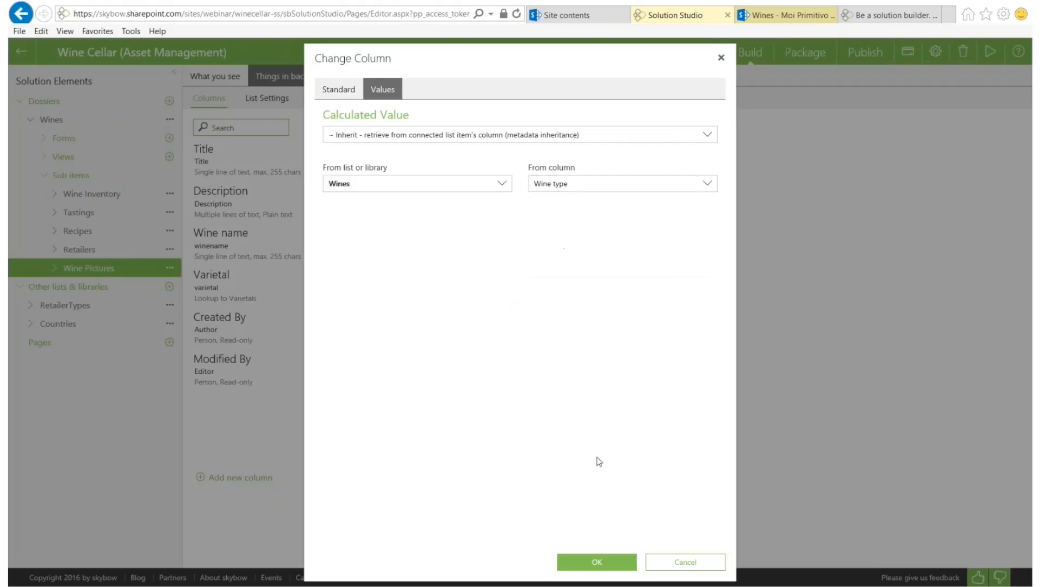
click(596, 563)
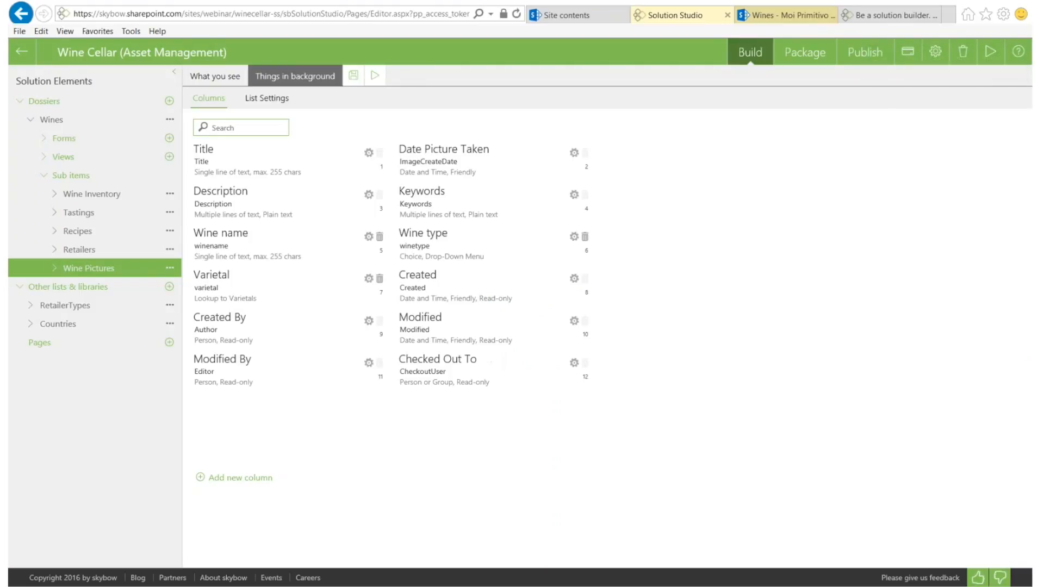
click(764, 16)
click(518, 15)
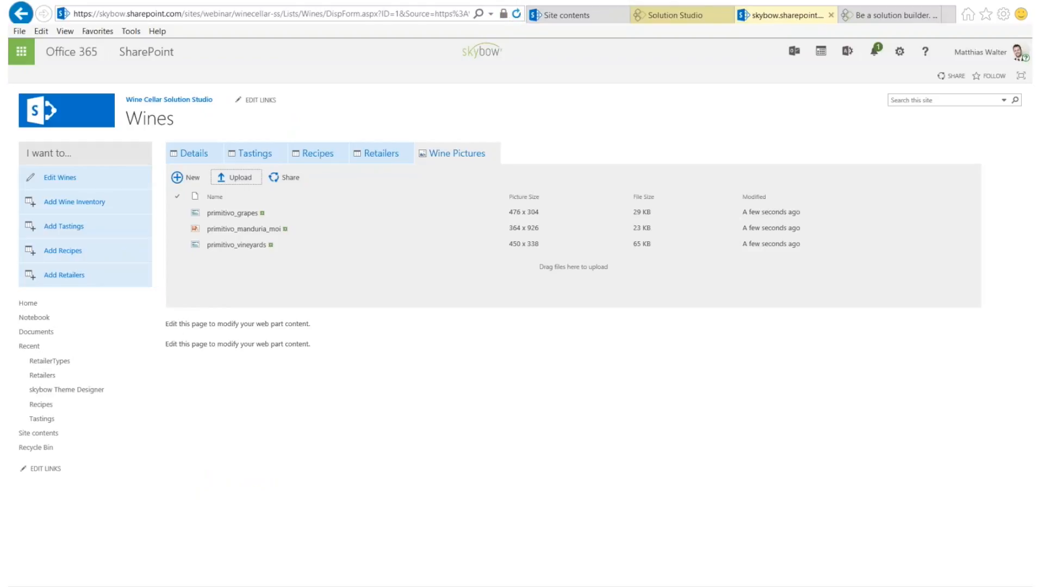
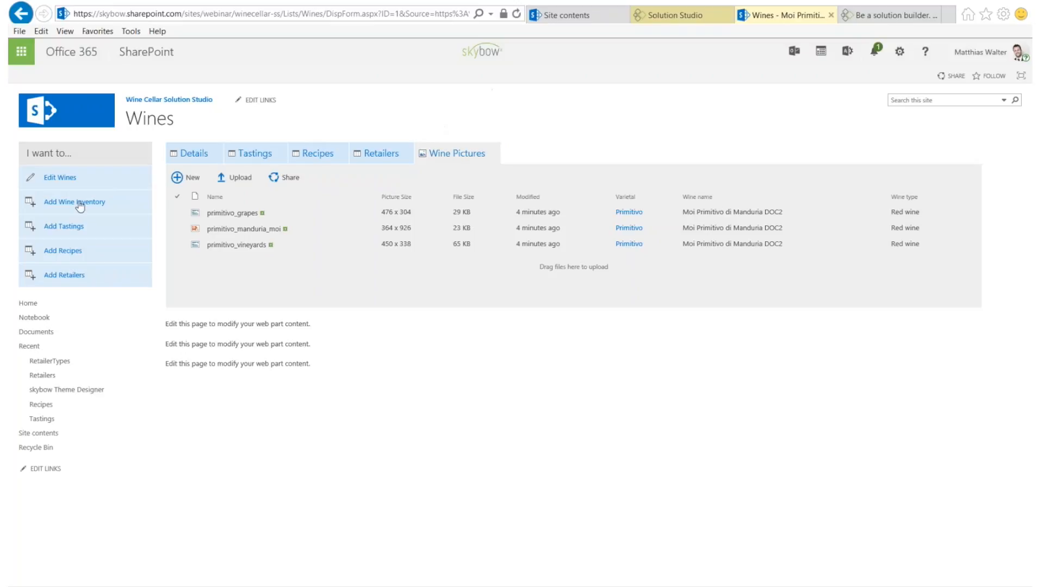
Return from the Wines display form to the Solution Studio editor
click(685, 15)
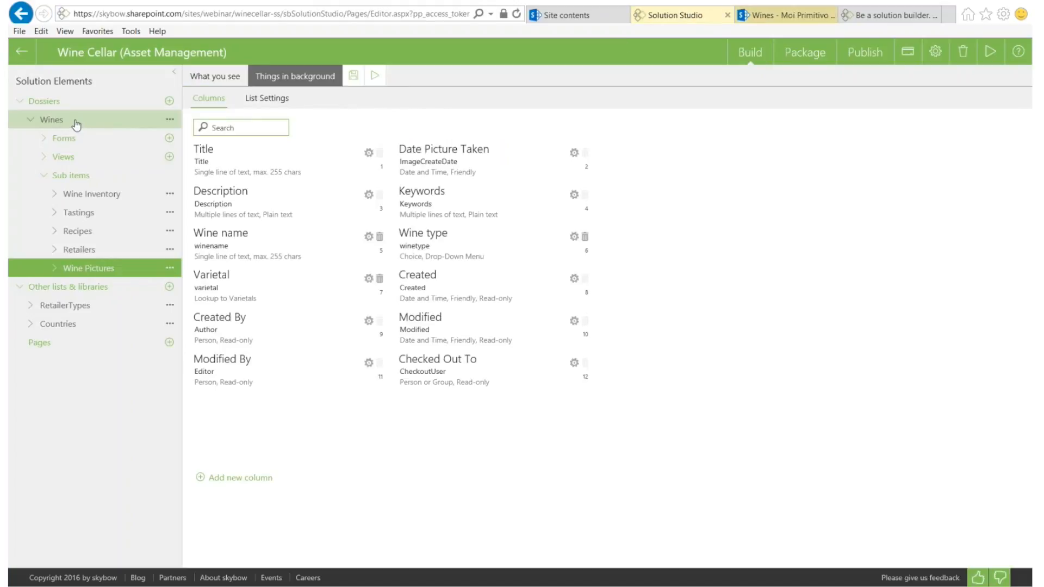
Open the Wines list's Display Form in the form designer
click(76, 125)
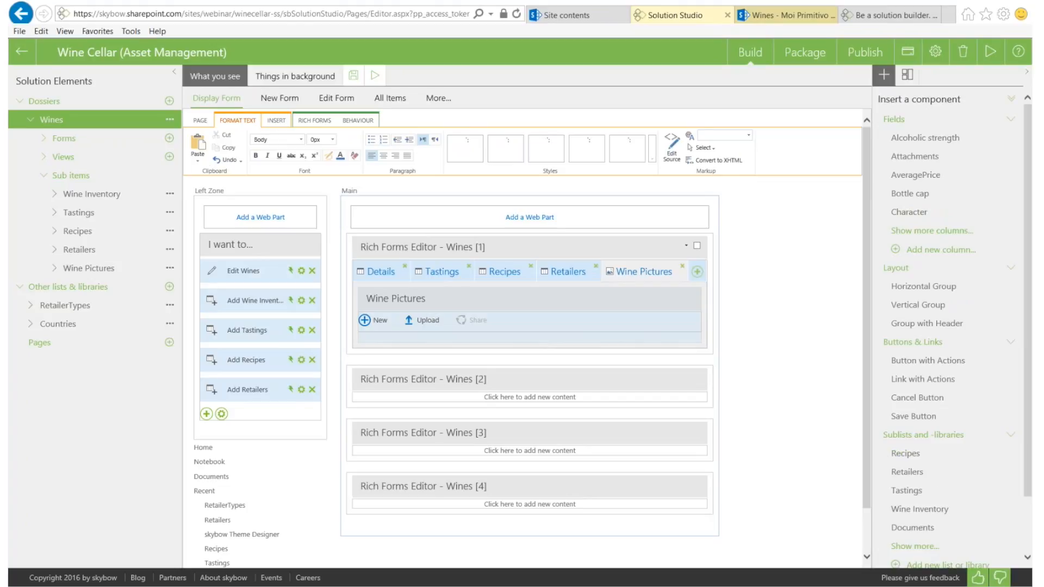
Add an 'Order wine' link to the I want to... panel and open its on-click actions
click(380, 271)
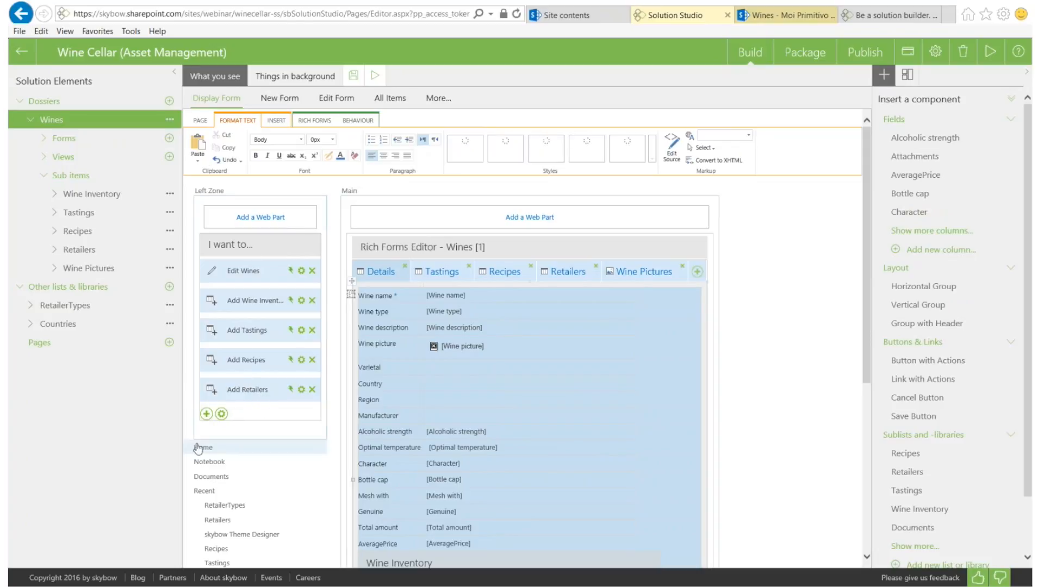
click(206, 416)
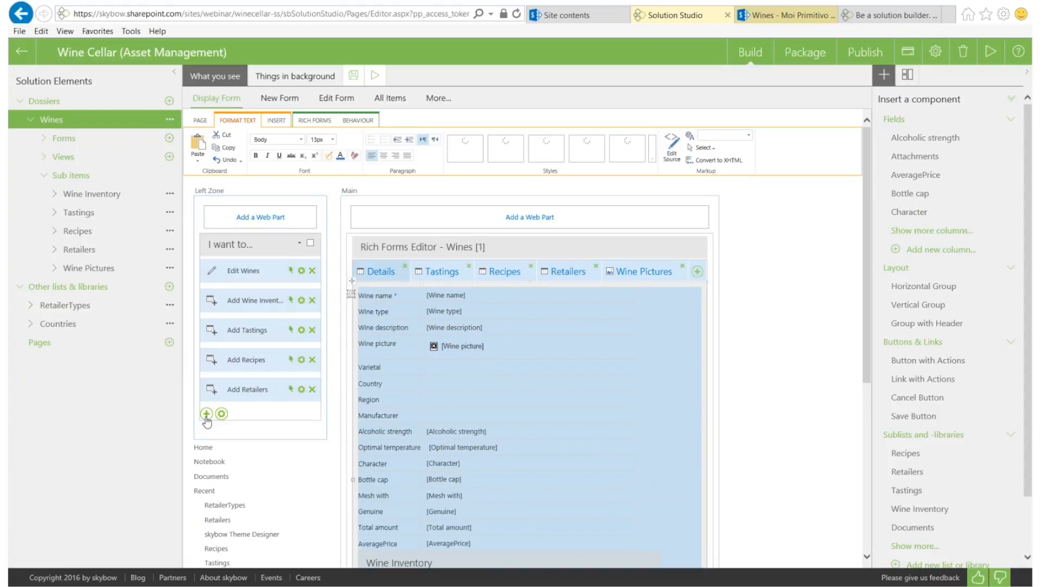
click(207, 416)
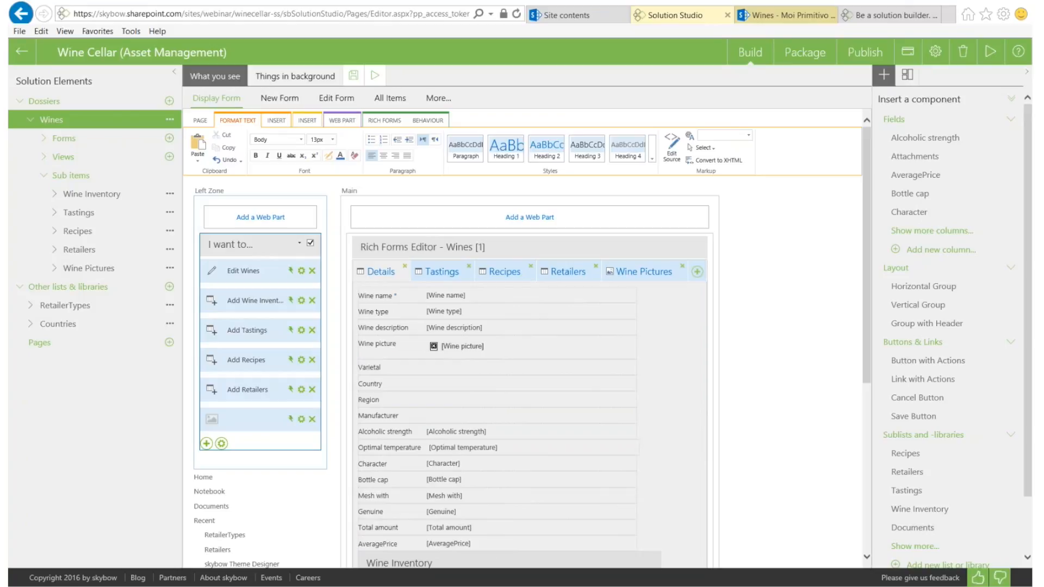
text(Order wine)
click(211, 419)
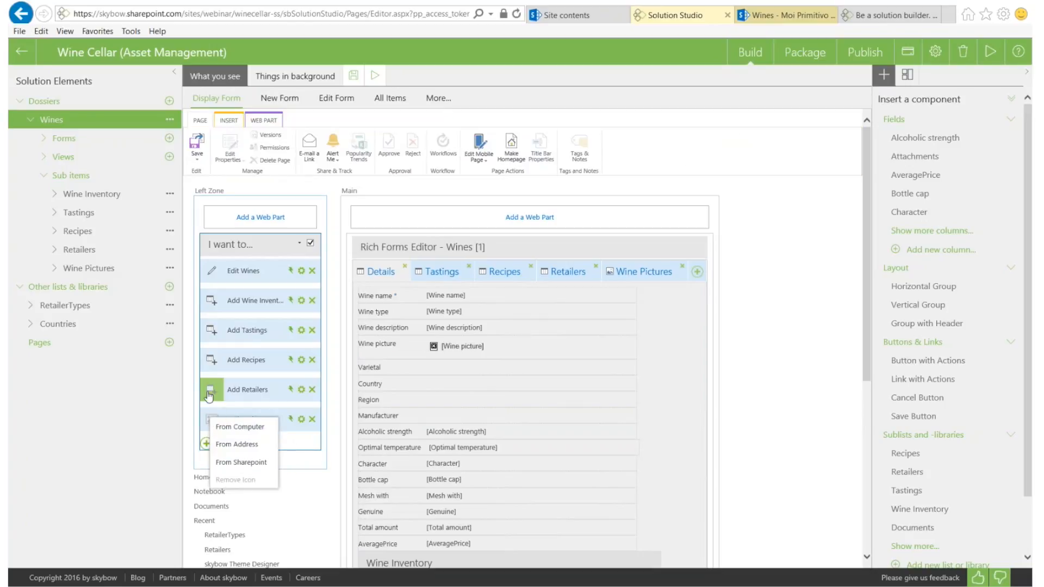
click(291, 421)
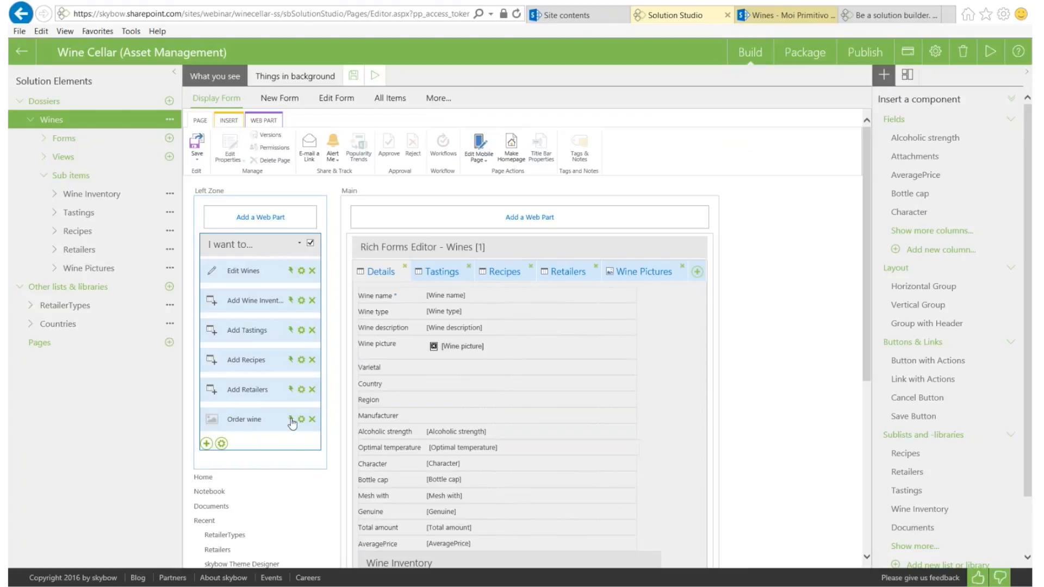
click(290, 420)
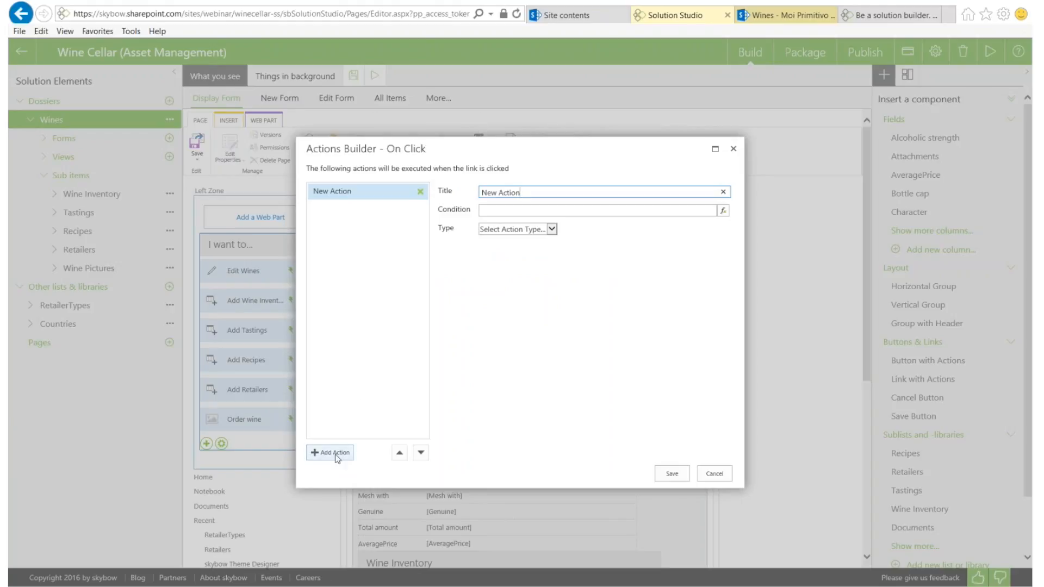
Add two more actions to Order wine and make the first one a Send Mail action
click(337, 455)
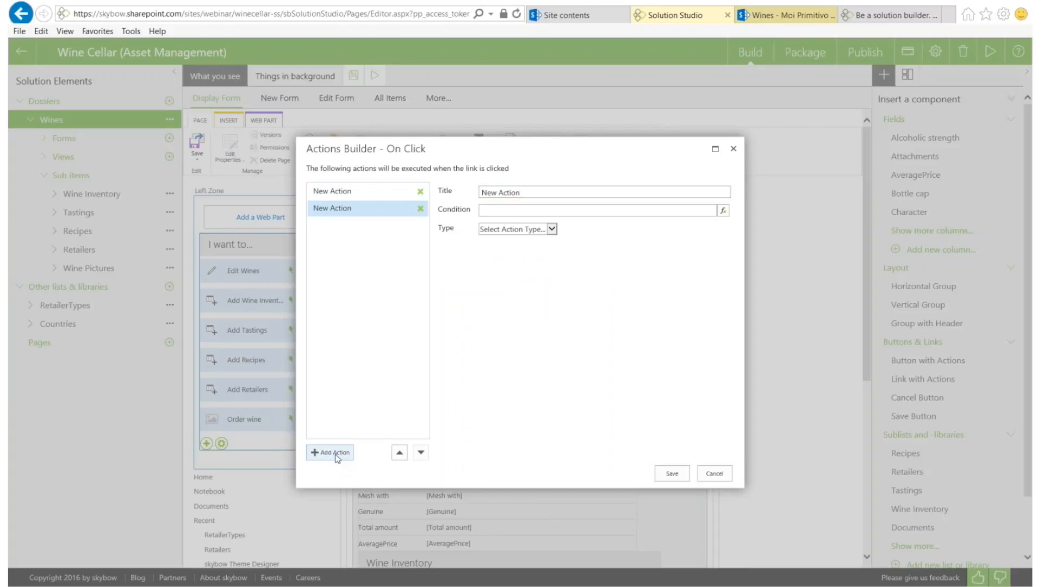
click(337, 455)
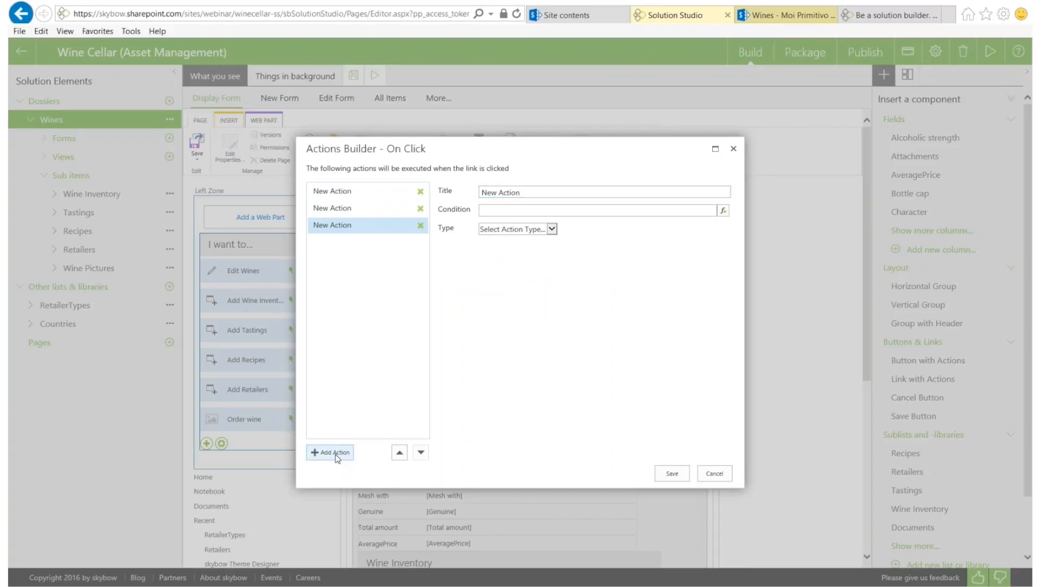
click(343, 191)
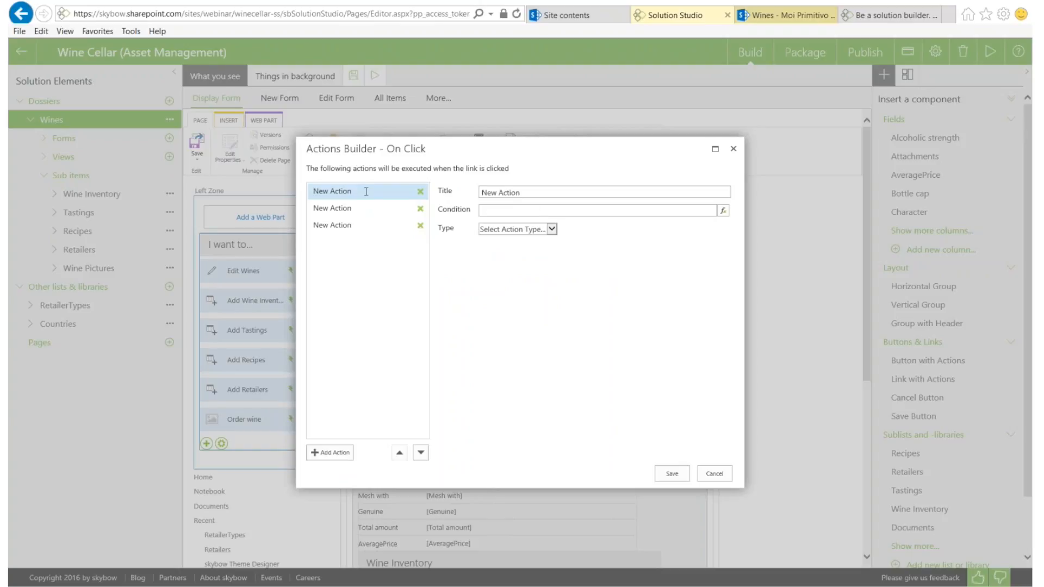
click(549, 230)
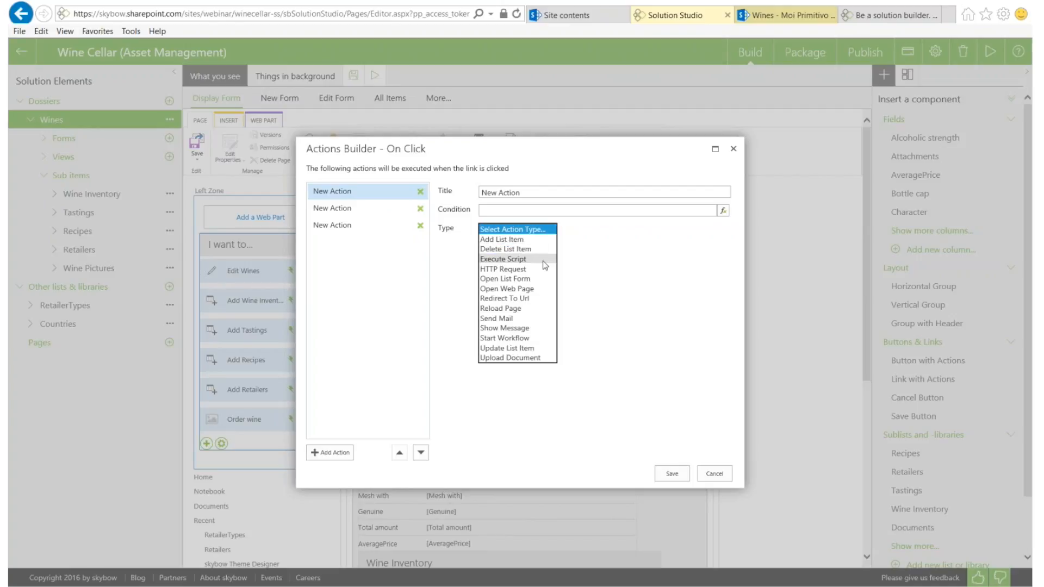
key(Escape)
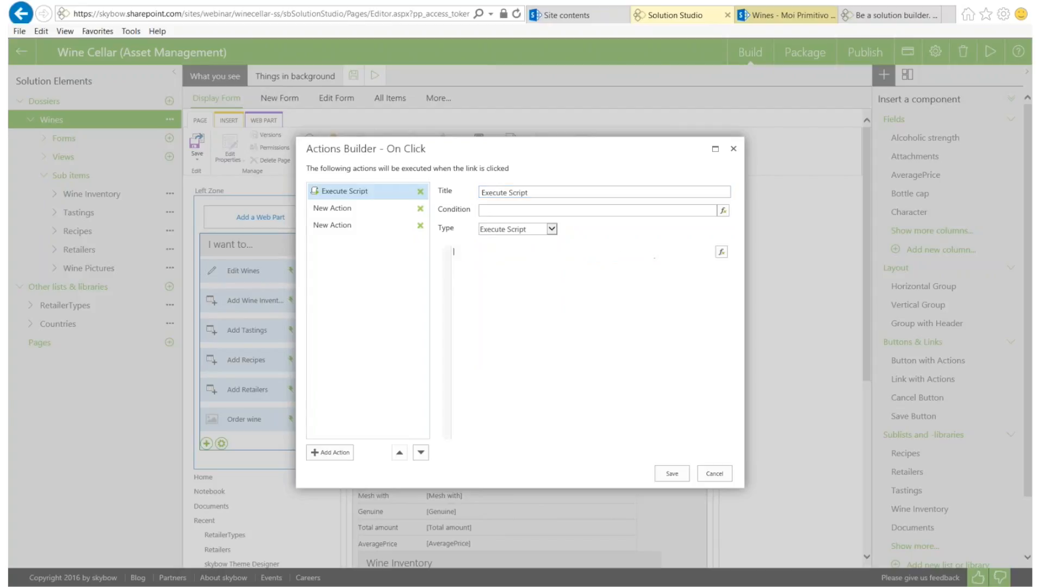
click(552, 229)
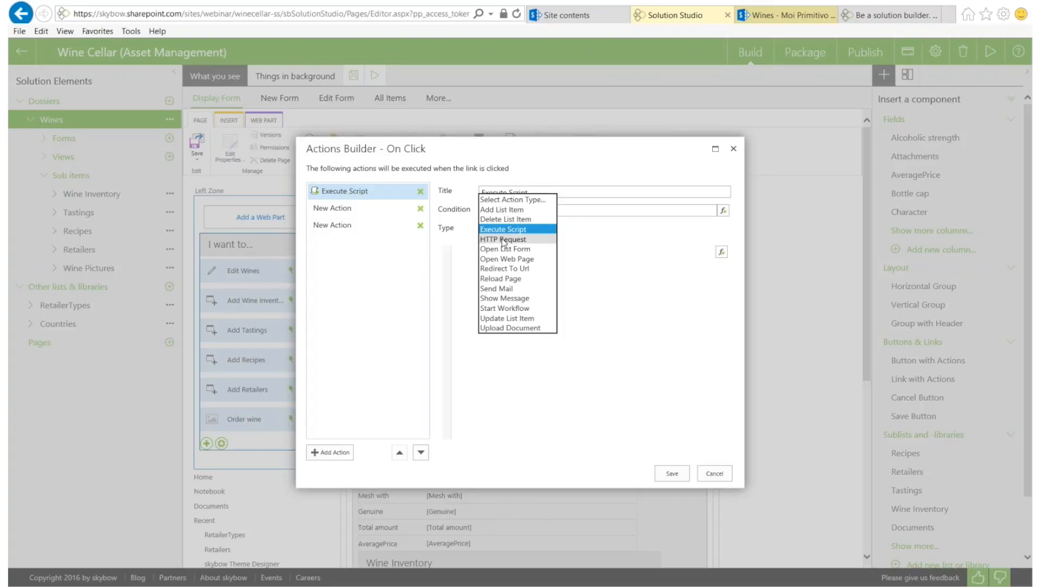
click(491, 289)
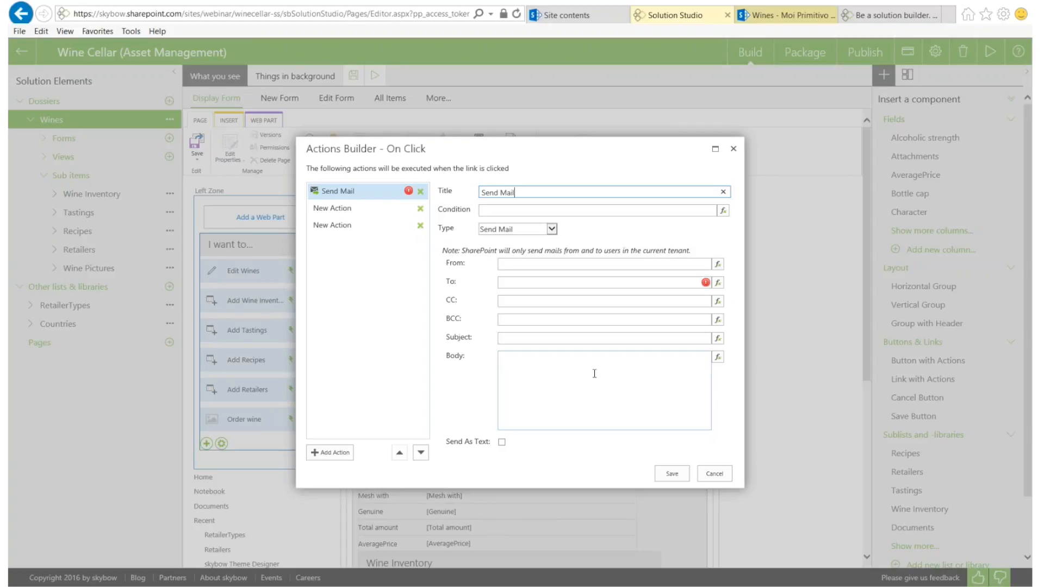
click(718, 264)
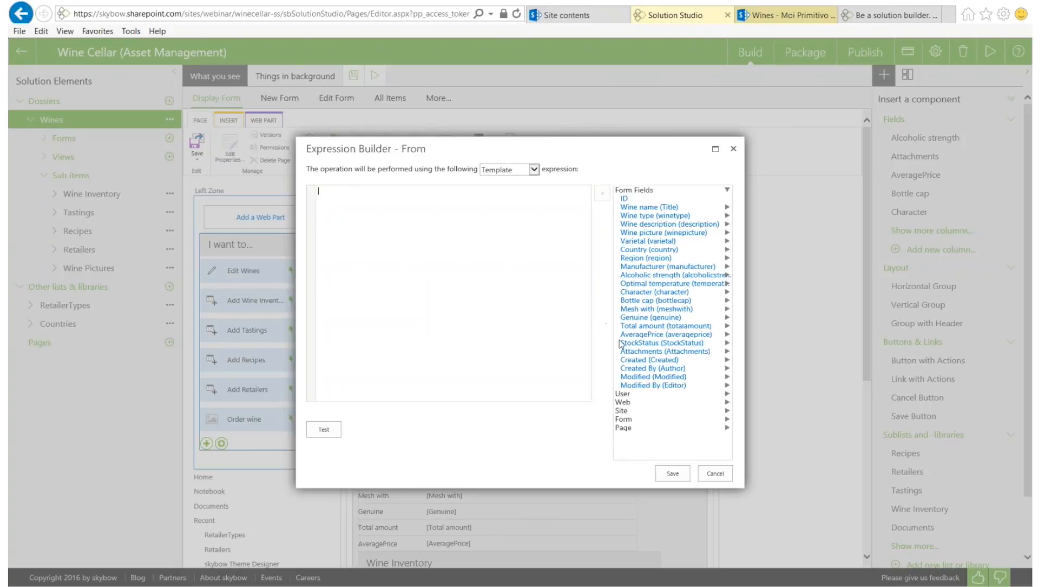
click(626, 394)
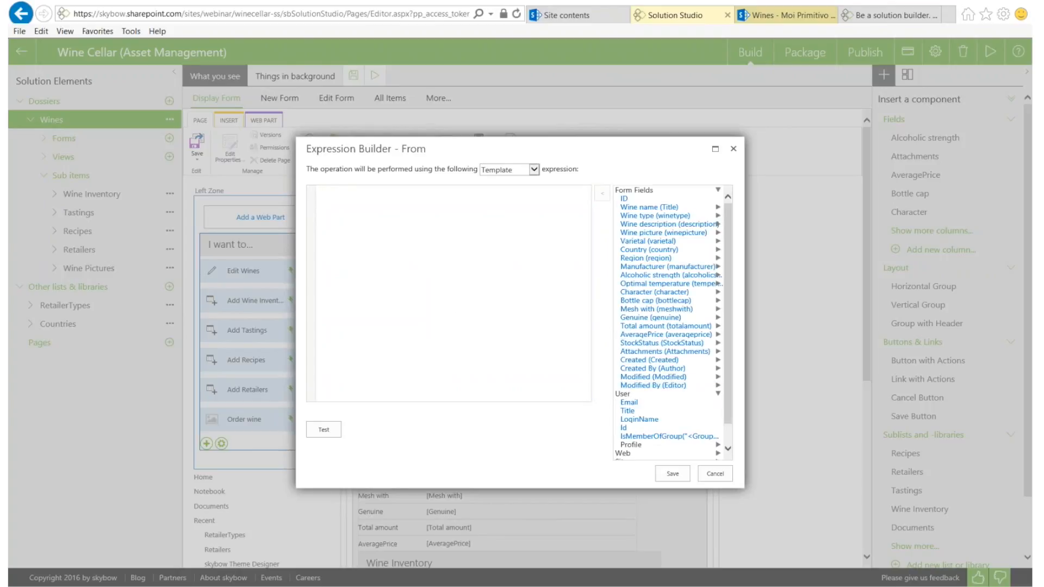
double_click(629, 404)
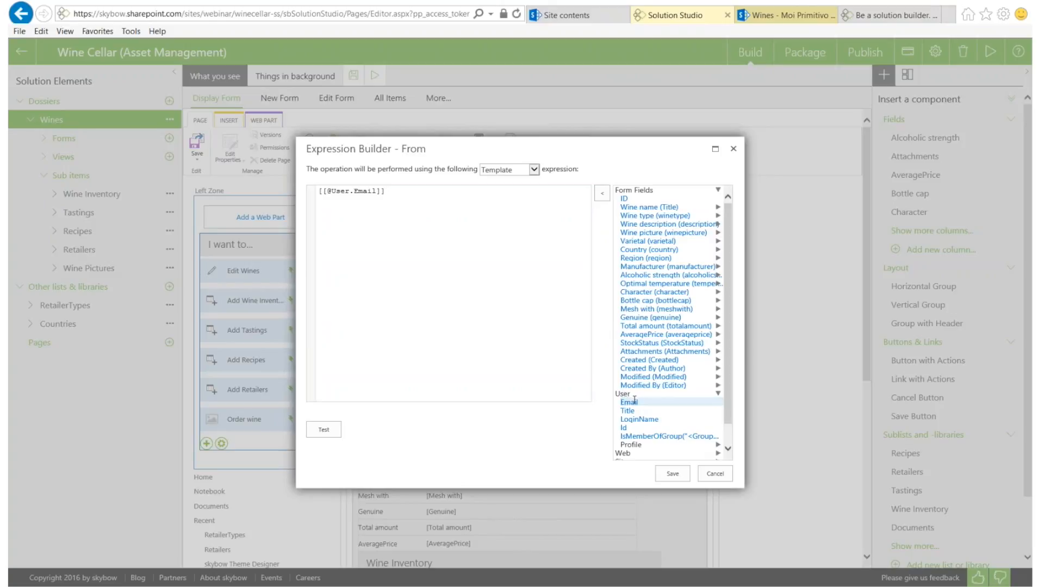
click(323, 430)
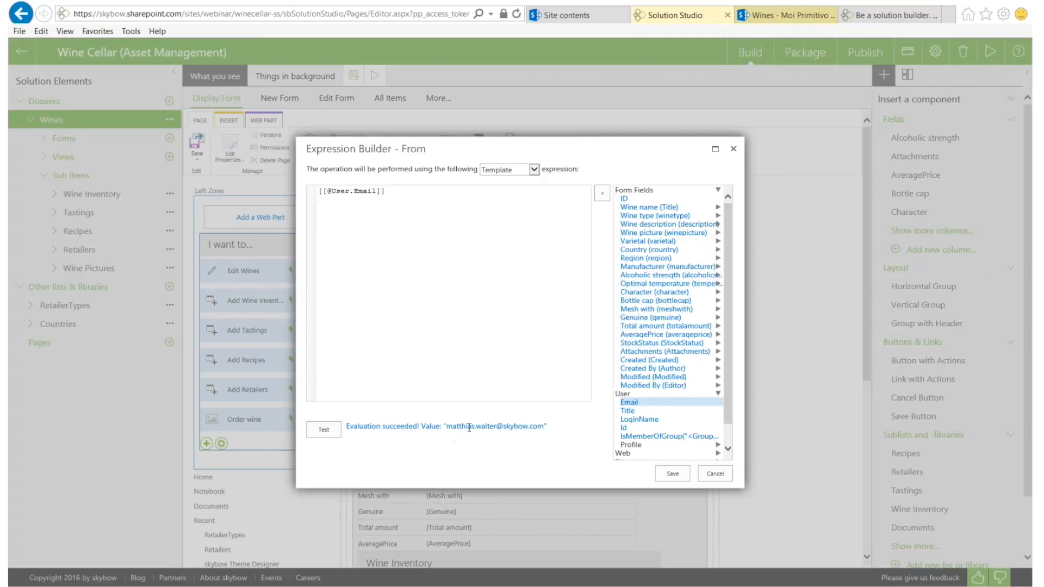
drag(445, 426, 544, 426)
click(580, 455)
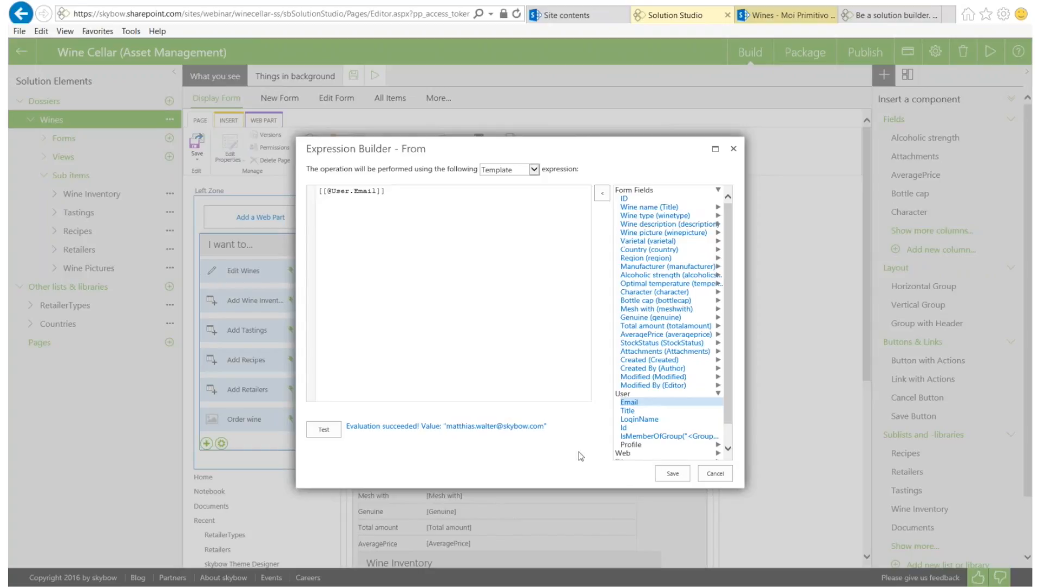
click(673, 475)
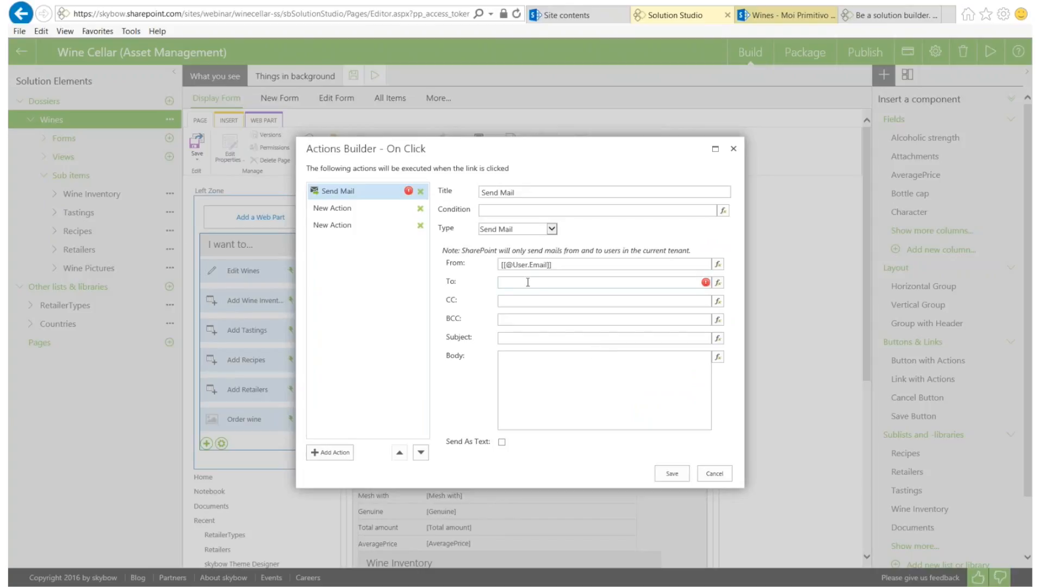
Try the manufacturer's e-mail address as the recipient expression, then cancel it
click(717, 283)
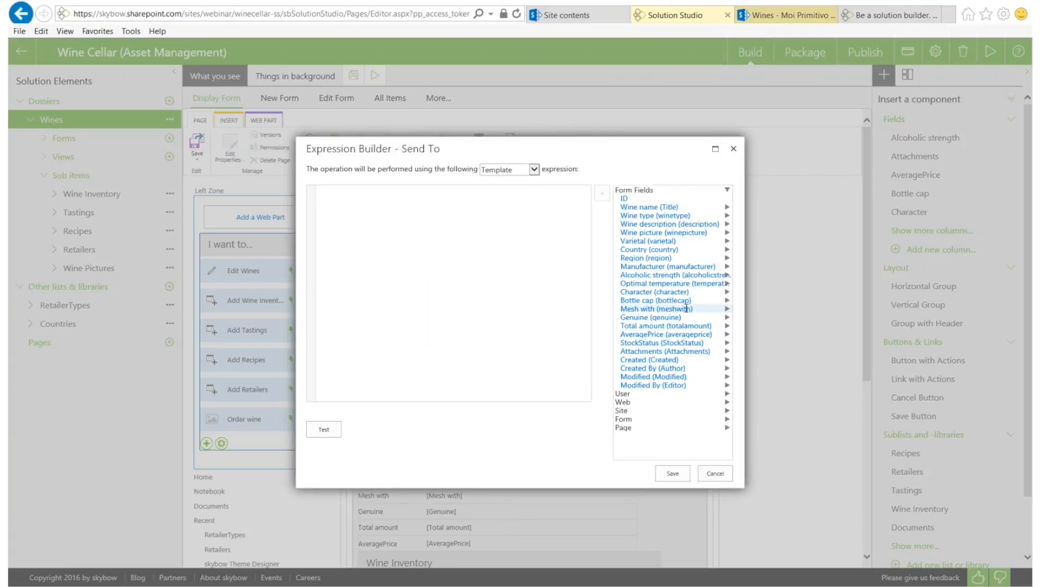
click(642, 267)
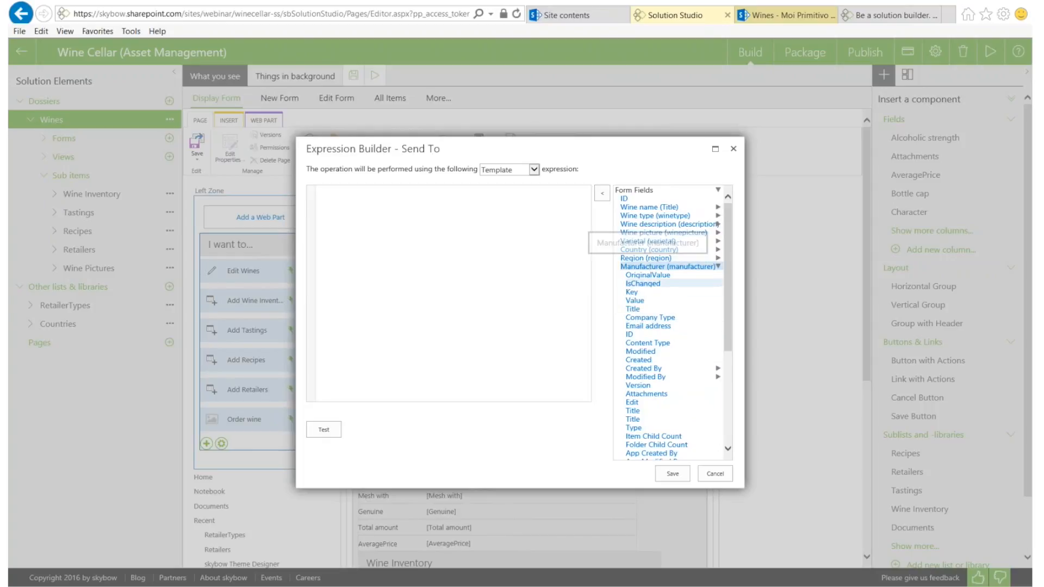
double_click(649, 326)
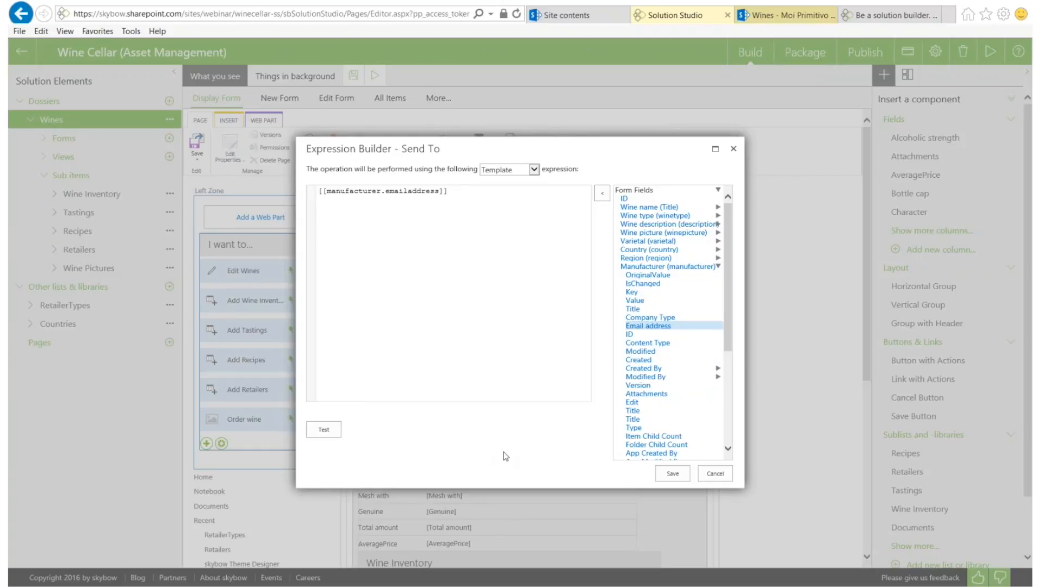
click(715, 474)
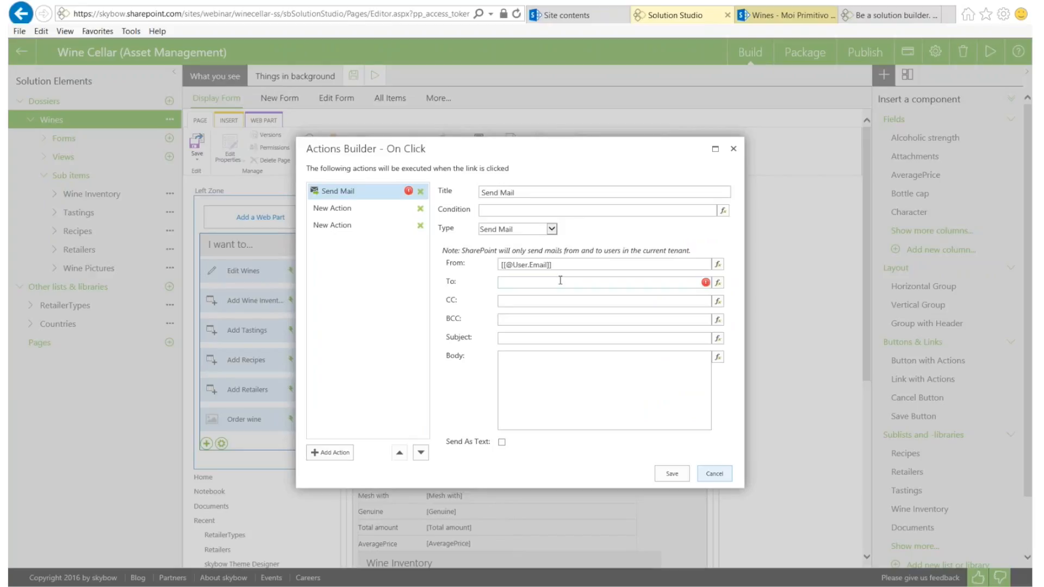
click(518, 335)
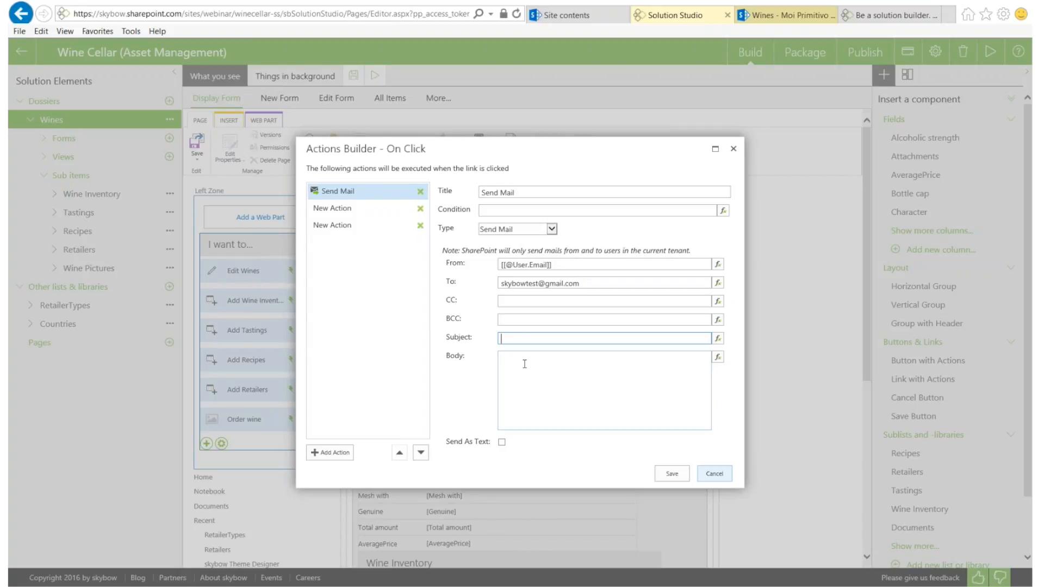
text(We need more of [)
text([Title)
text([)
click(545, 373)
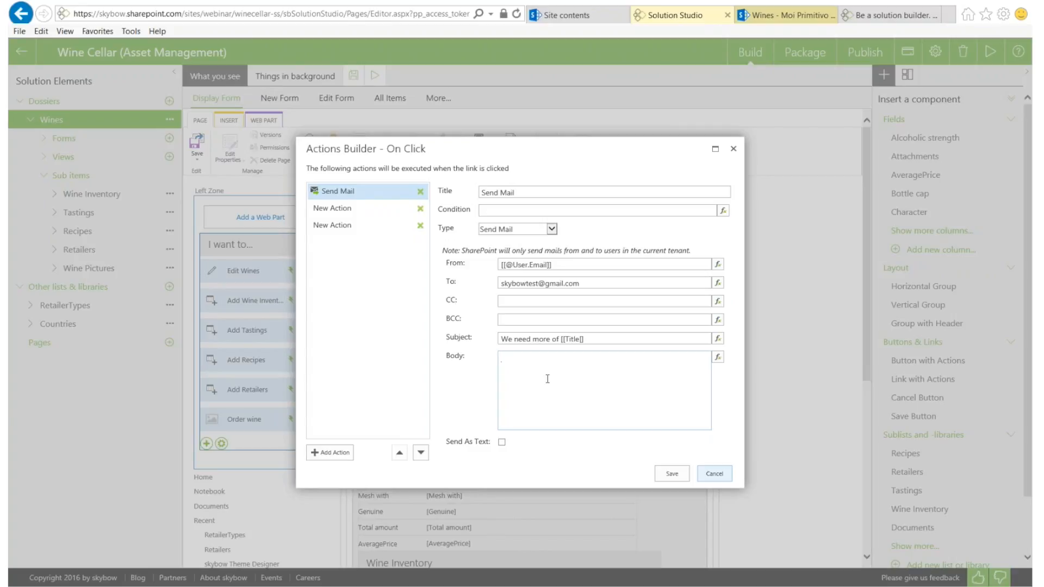
text(T)
click(580, 337)
text(]])
Write the body 'There are only [[totalamount]] left <b> thanks', inserting Total amount via fx
click(529, 368)
text(here are only)
click(717, 357)
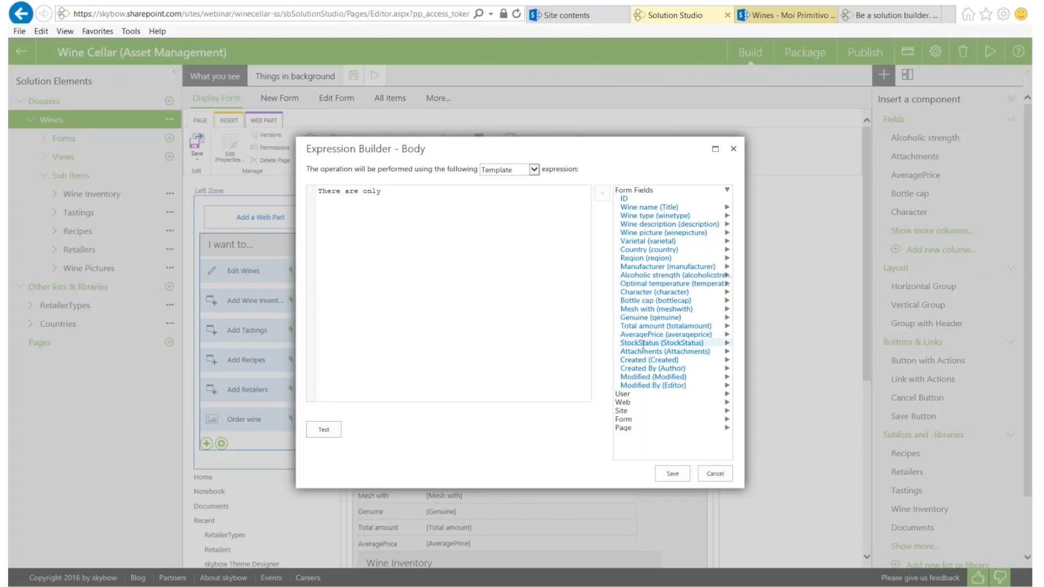
drag(665, 326, 460, 194)
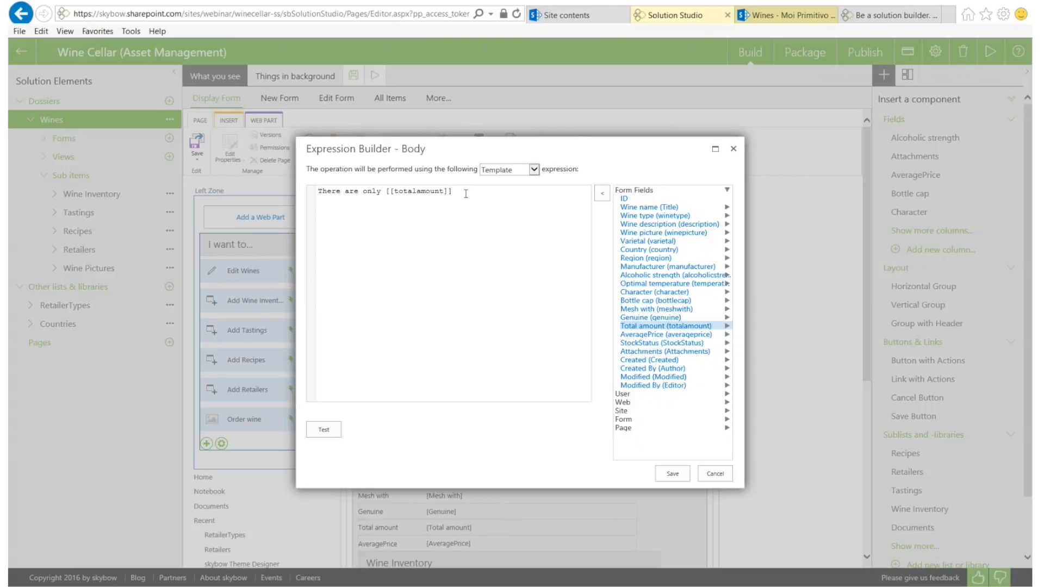
text(left)
click(672, 473)
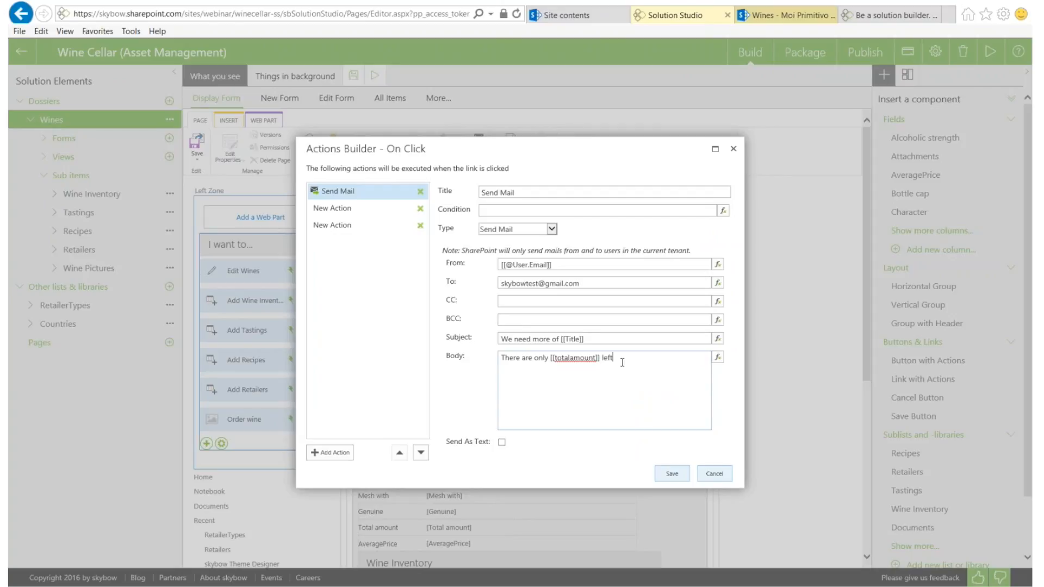
text(<b> )
text(thanks)
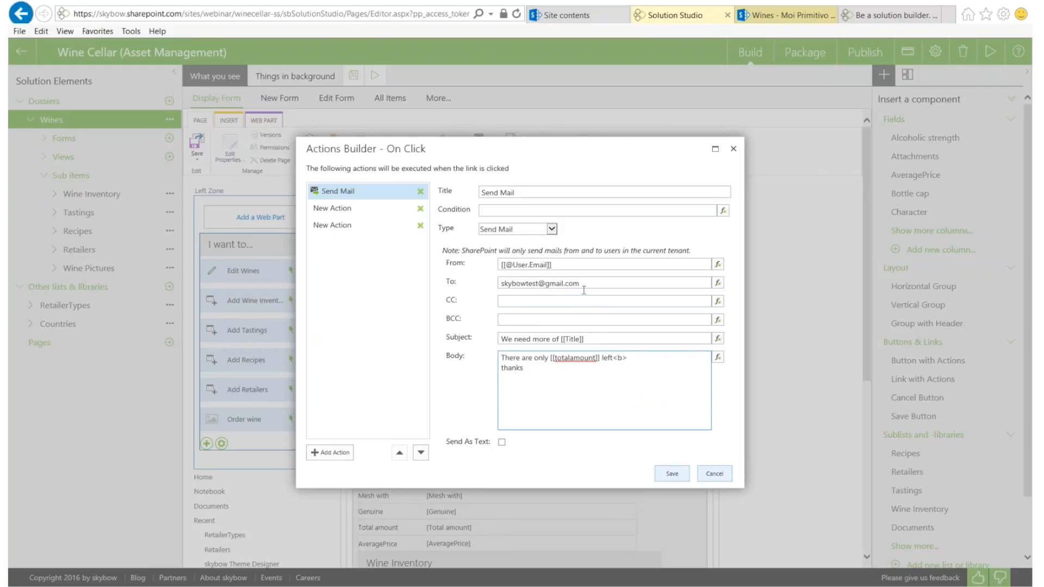
Correct the mail body's <b> tag to <br>
click(365, 209)
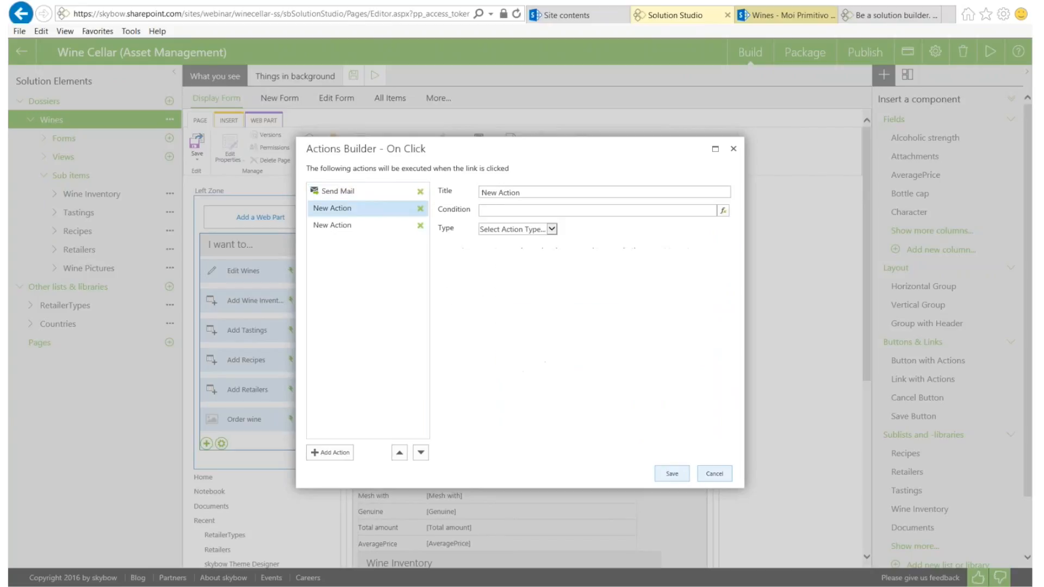
click(524, 231)
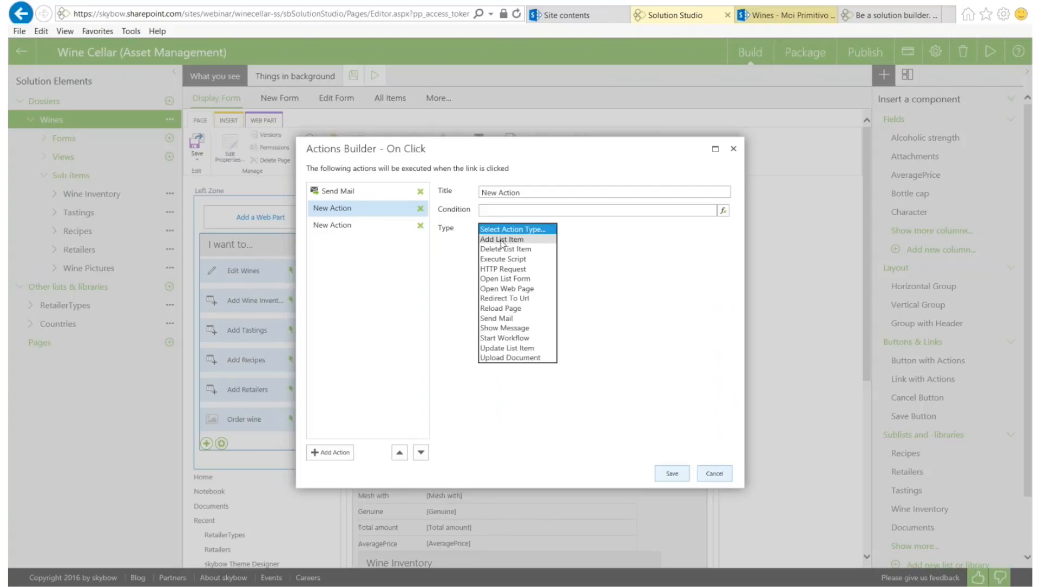
click(334, 191)
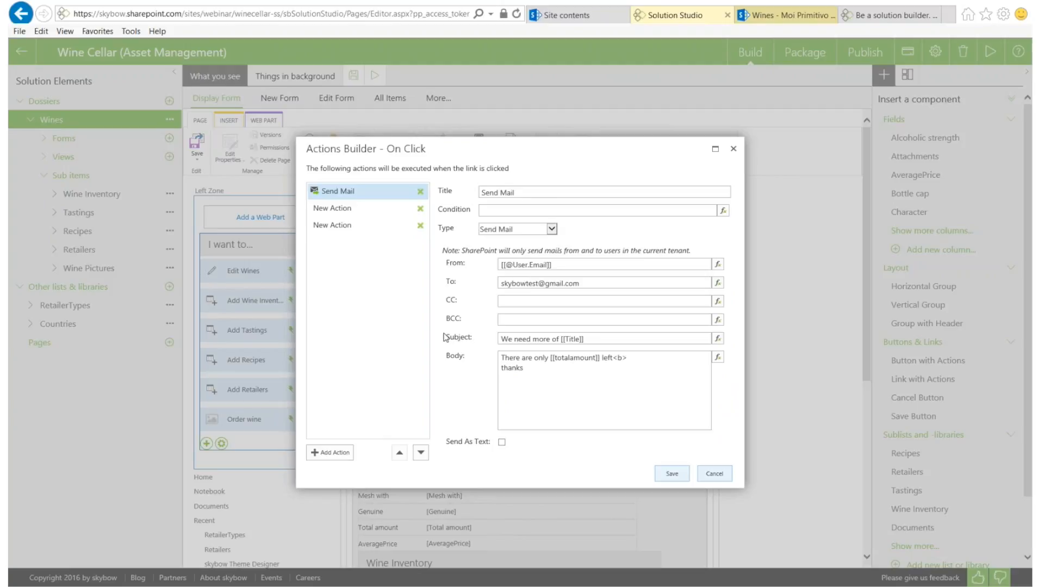
click(628, 357)
key(Left)
text(r)
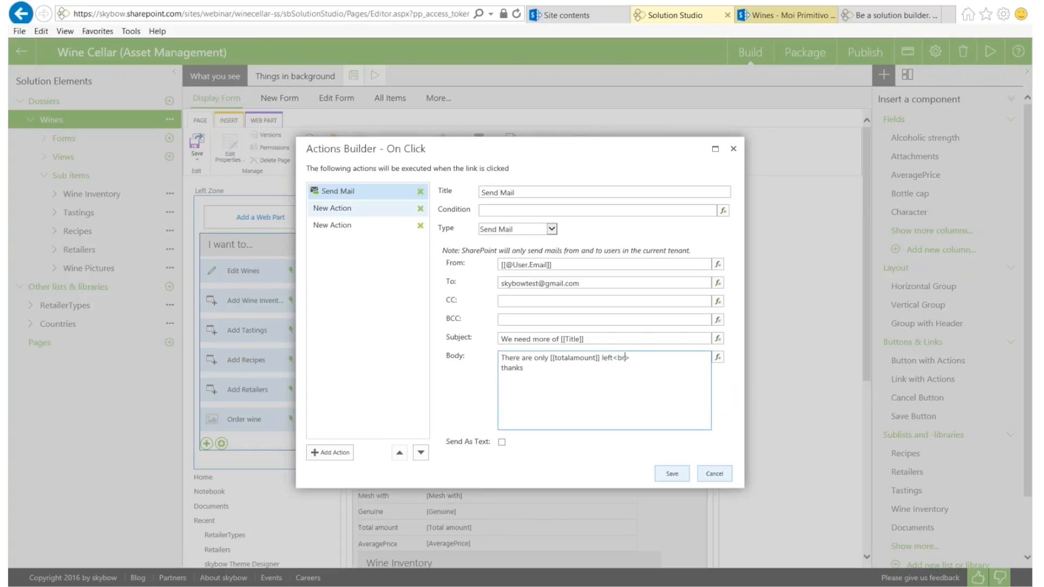
click(334, 208)
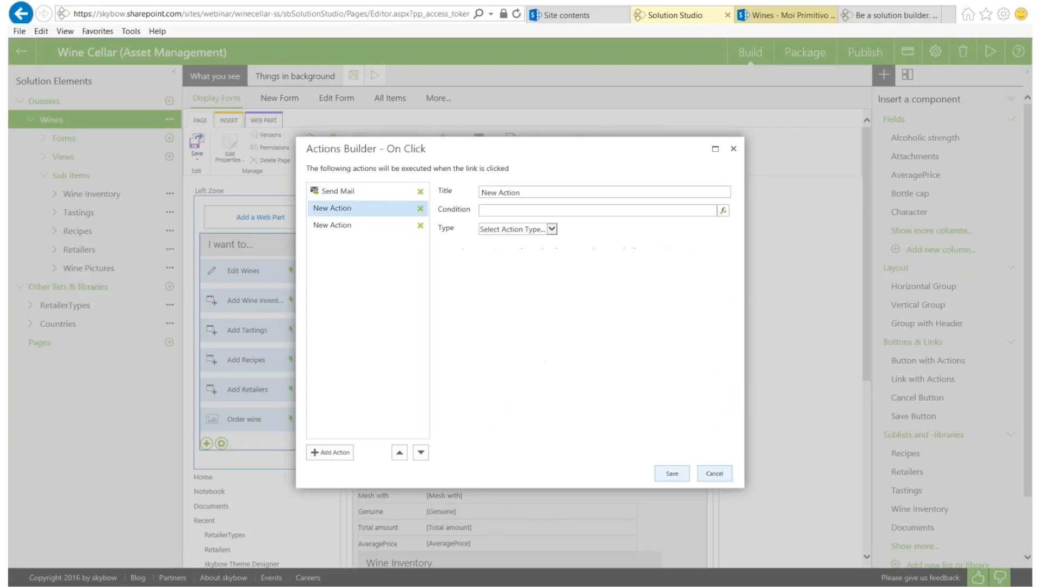
Make the second action an Add List Item action targeting the Wine Inventory list
click(523, 235)
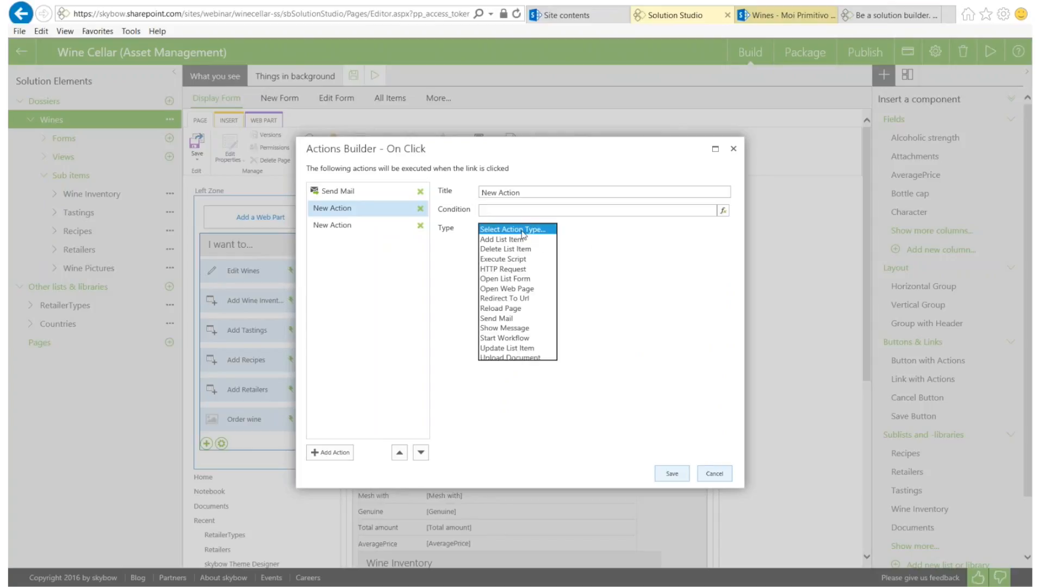
click(550, 242)
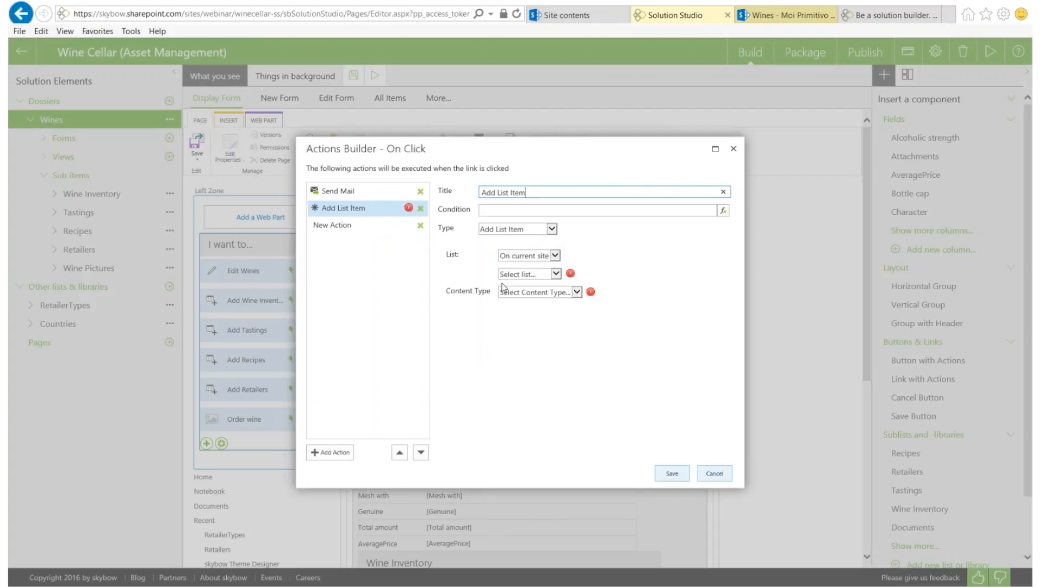
click(531, 275)
click(530, 375)
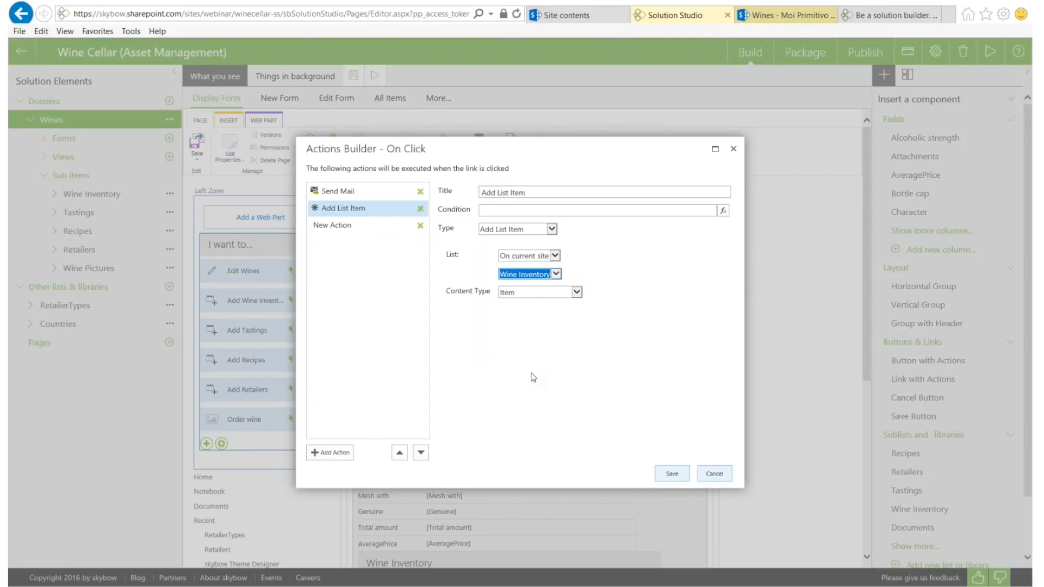
Set the new item's Wine field to [[ID]]
click(530, 311)
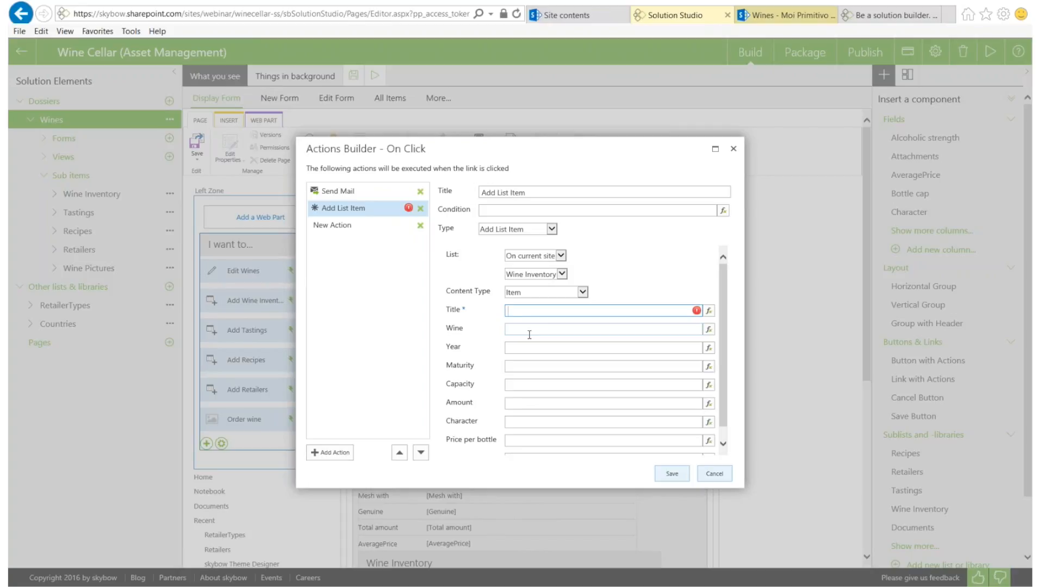
click(529, 334)
double_click(457, 328)
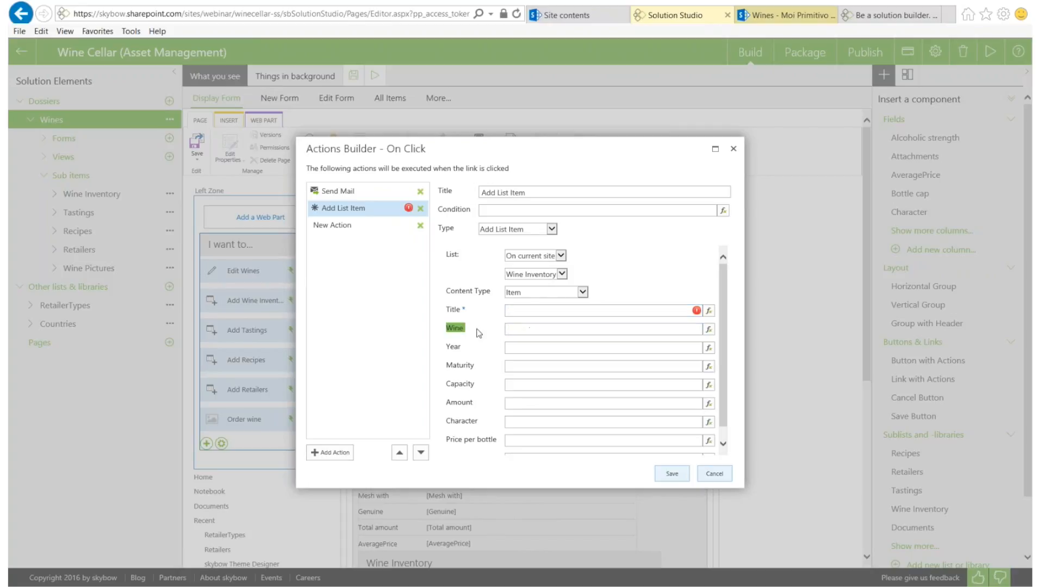
click(519, 330)
text([])
key(Left)
text(ID)
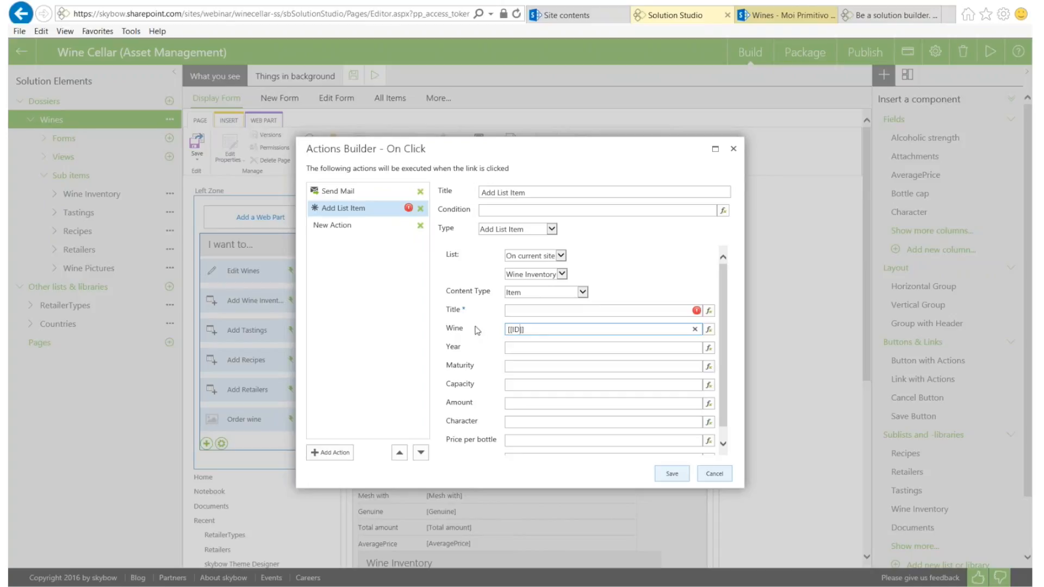
drag(539, 329, 480, 343)
scroll(499, 365, down, 1)
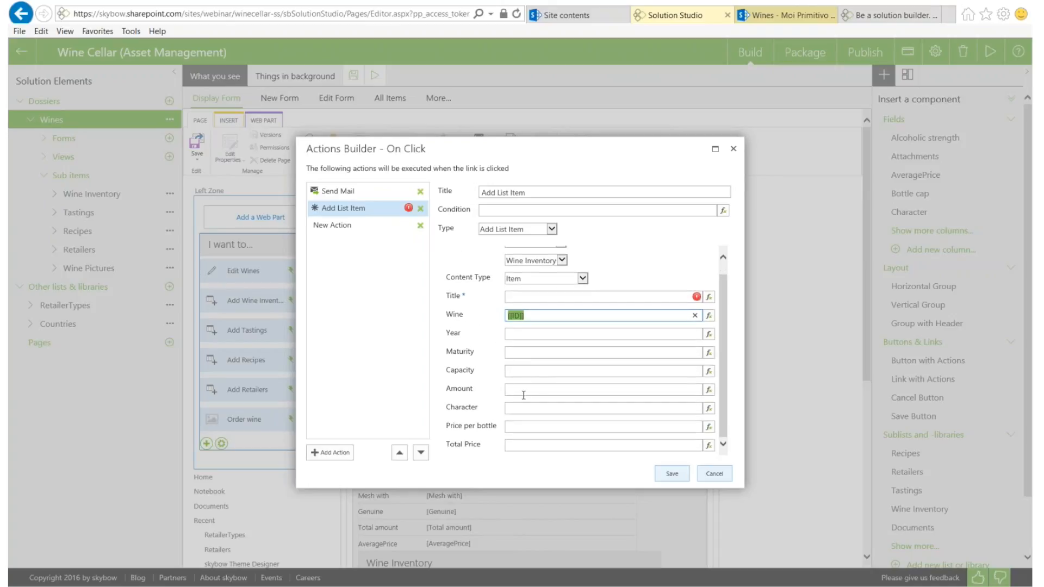
scroll(523, 396, up, 1)
Set the item's Title to '[[Title]] 2016' and its Amount to 15
click(518, 310)
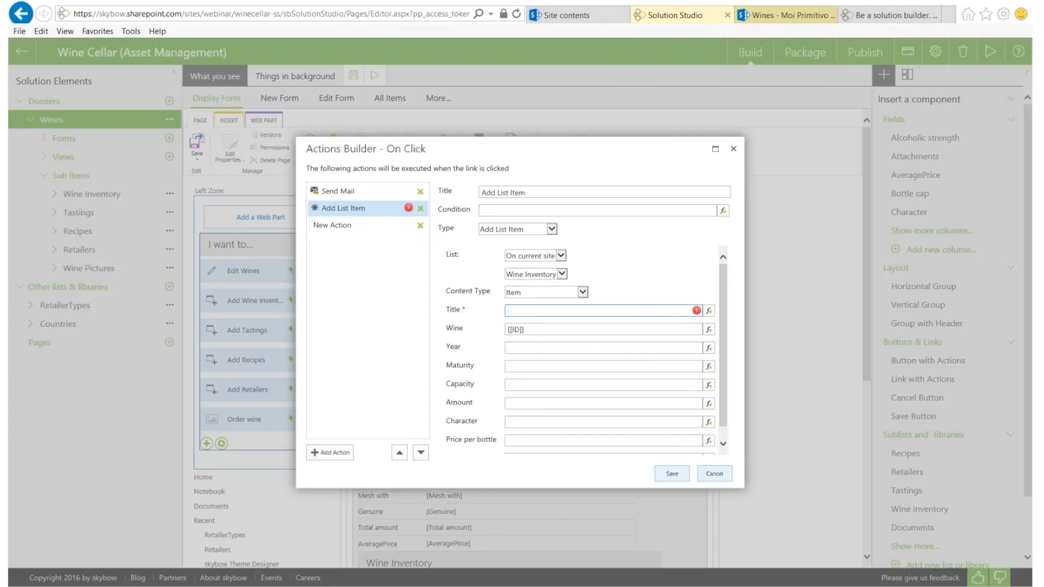
text(Ala)
key(BackSpace)
key(BackSpace)
text(alto)
key(BackSpace)
key(BackSpace)
key(BackSpace)
key(BackSpace)
key(BackSpace)
text([[]])
key(Left)
key(Left)
text(Title)
key(Right)
key(Right)
text(2016)
click(517, 404)
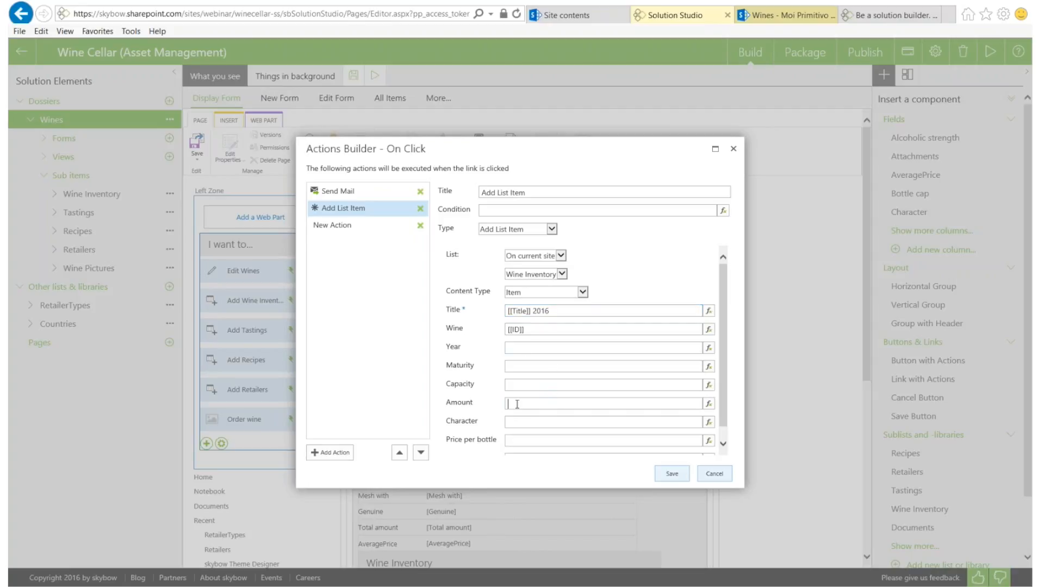
text(15)
click(348, 229)
Make the third action show a status message 'Successfully added to inventory'
click(527, 229)
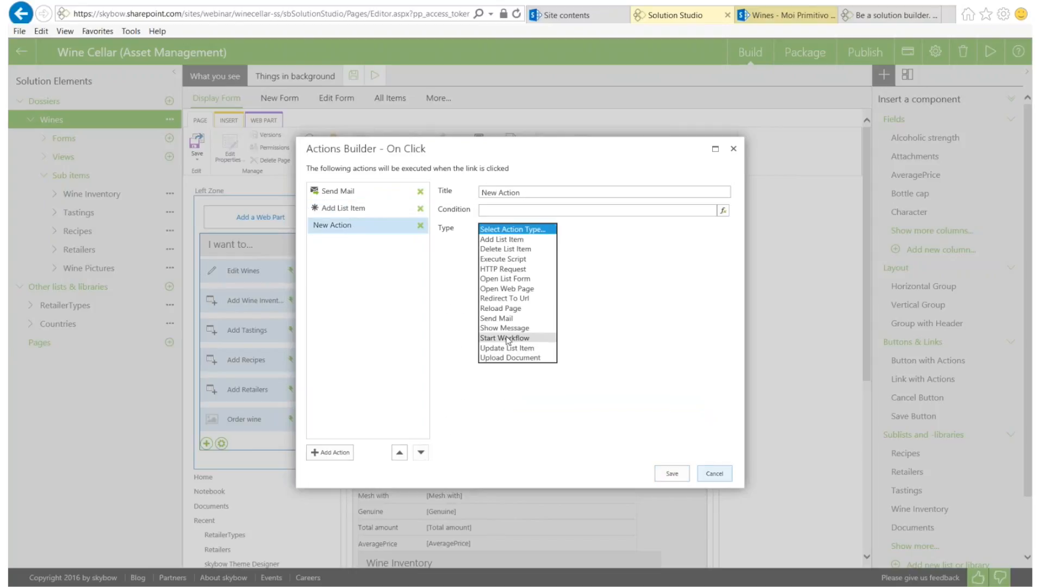
click(498, 328)
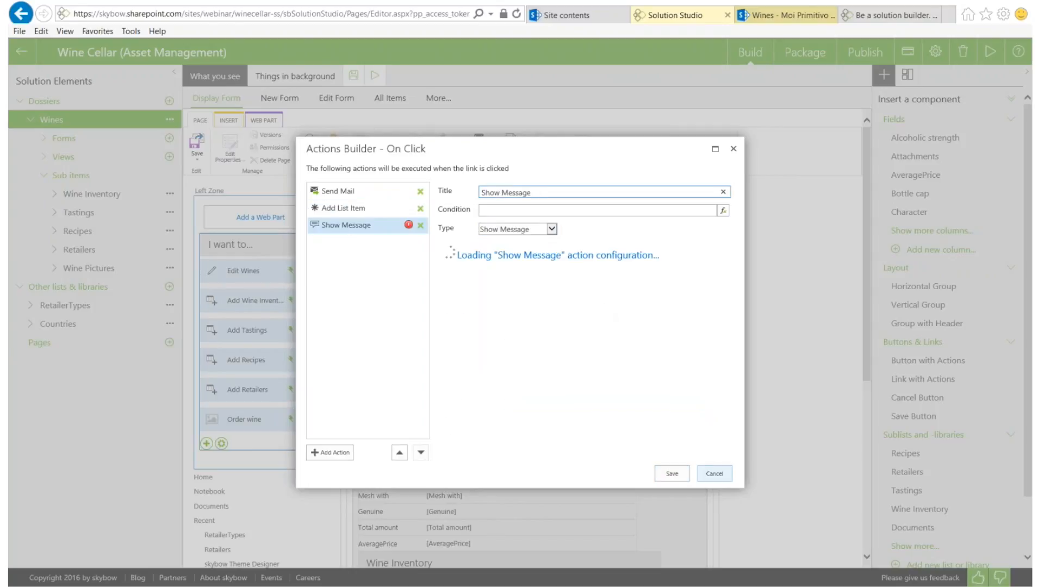
click(570, 343)
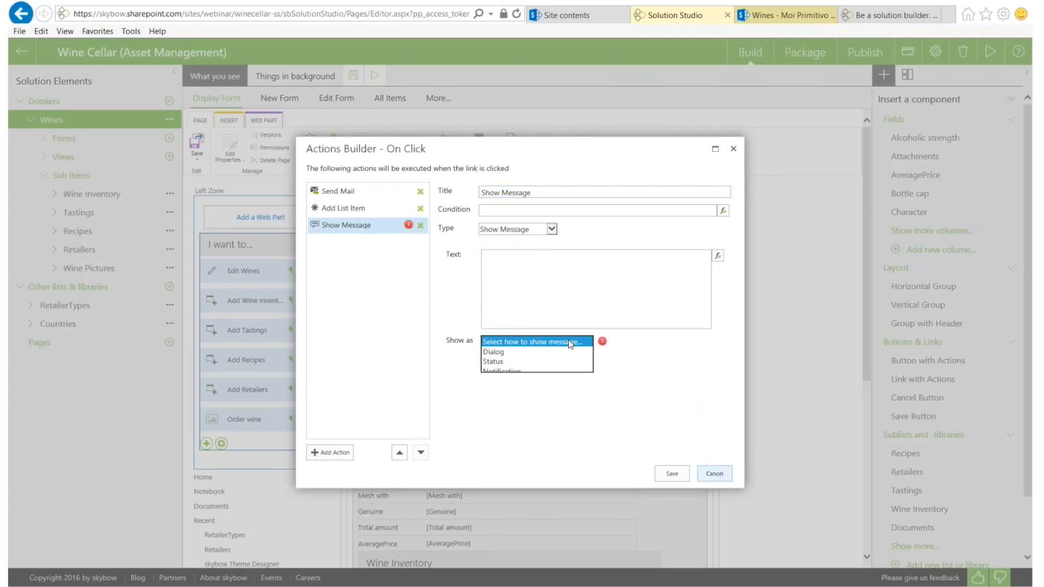
click(492, 362)
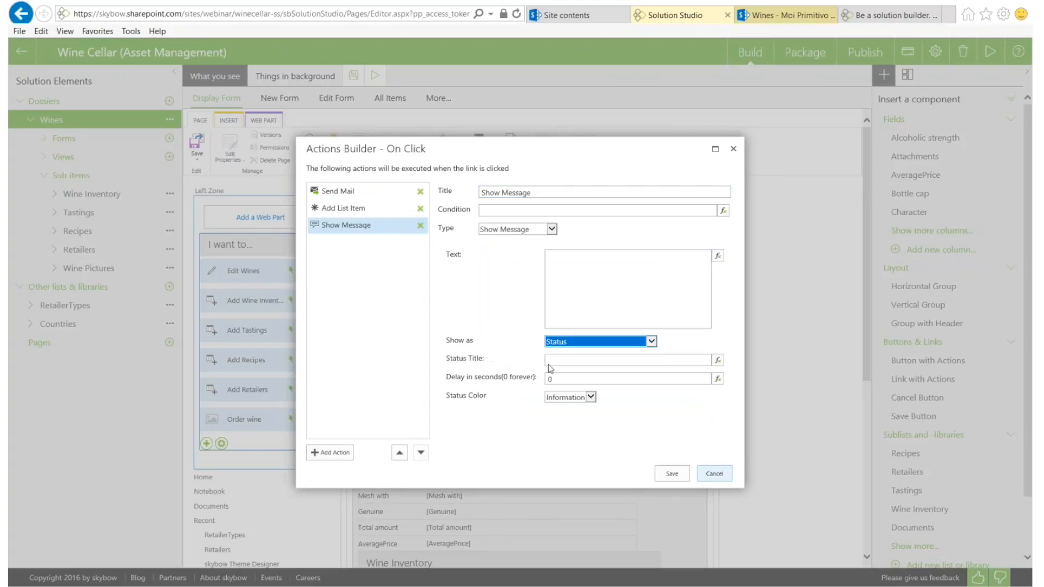
click(574, 297)
text(Successfully added to inventory)
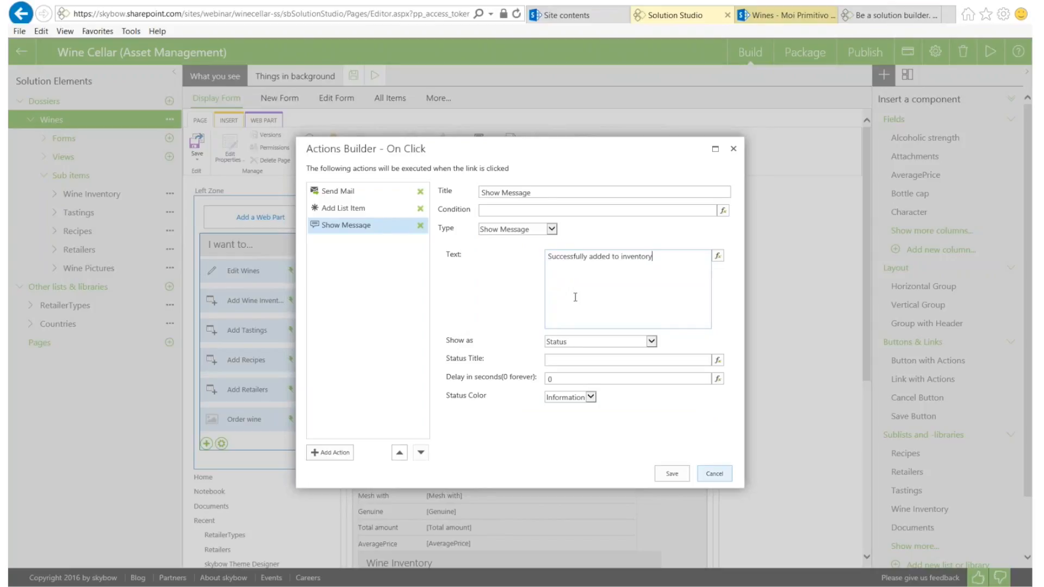
Give the status message the title 'Great', a 7-second delay and Success colour
click(570, 361)
text(Great)
key(Tab)
text(7)
click(577, 400)
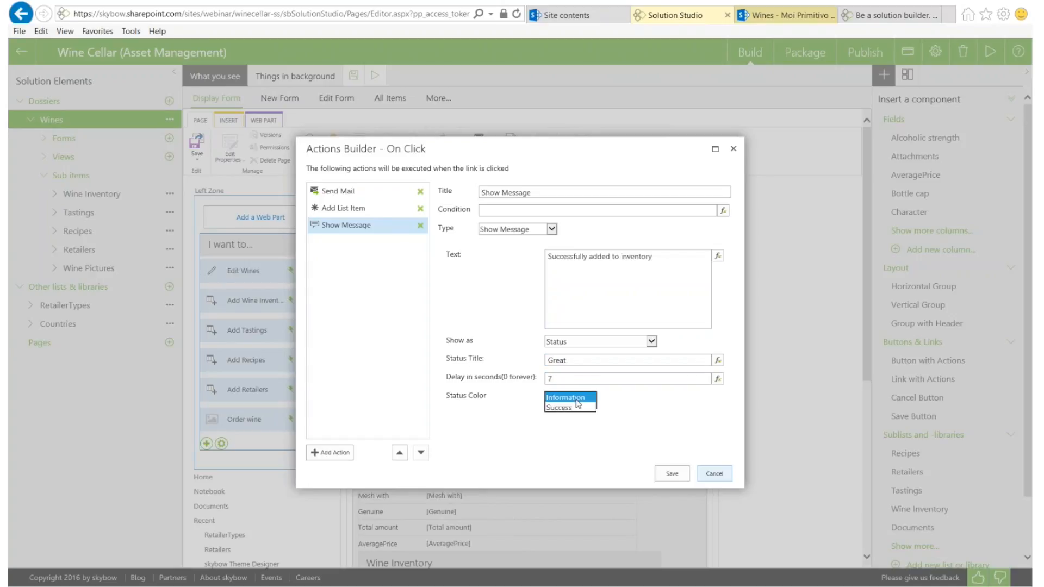
click(565, 412)
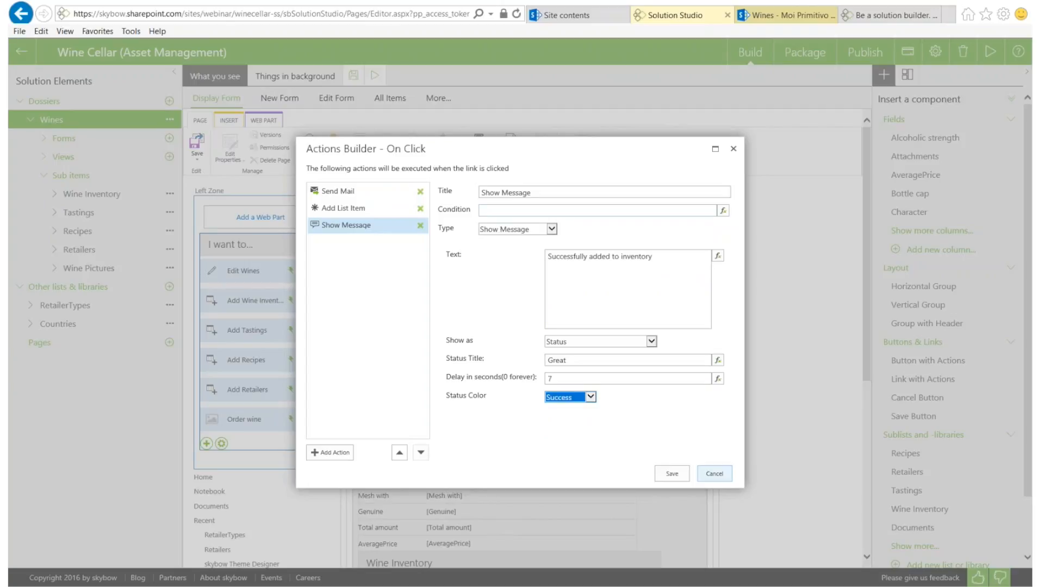
click(543, 210)
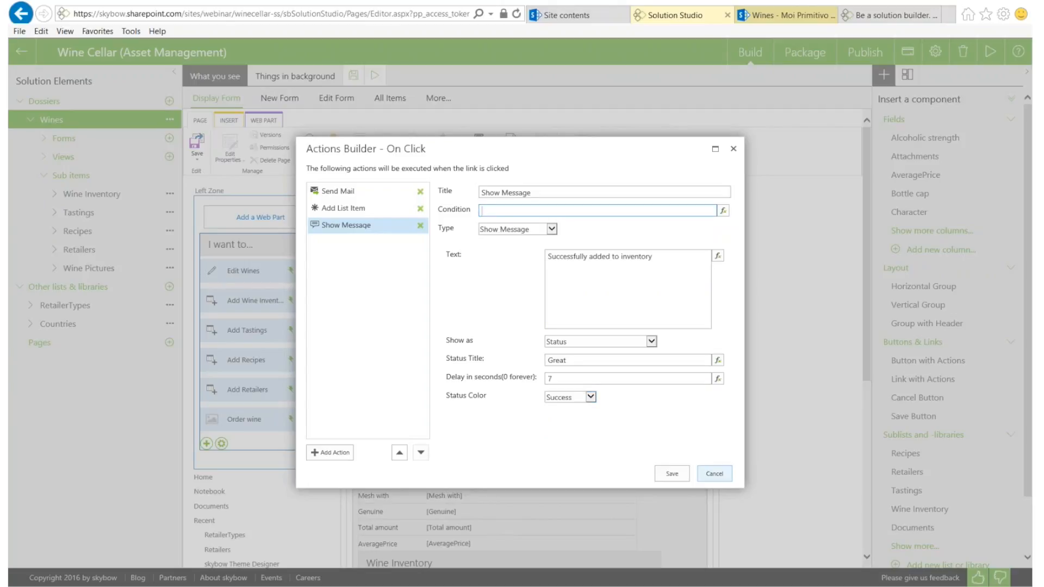
Save the actions, make Order wine visible only when =[[totalamount]]<10, and save the form
click(678, 477)
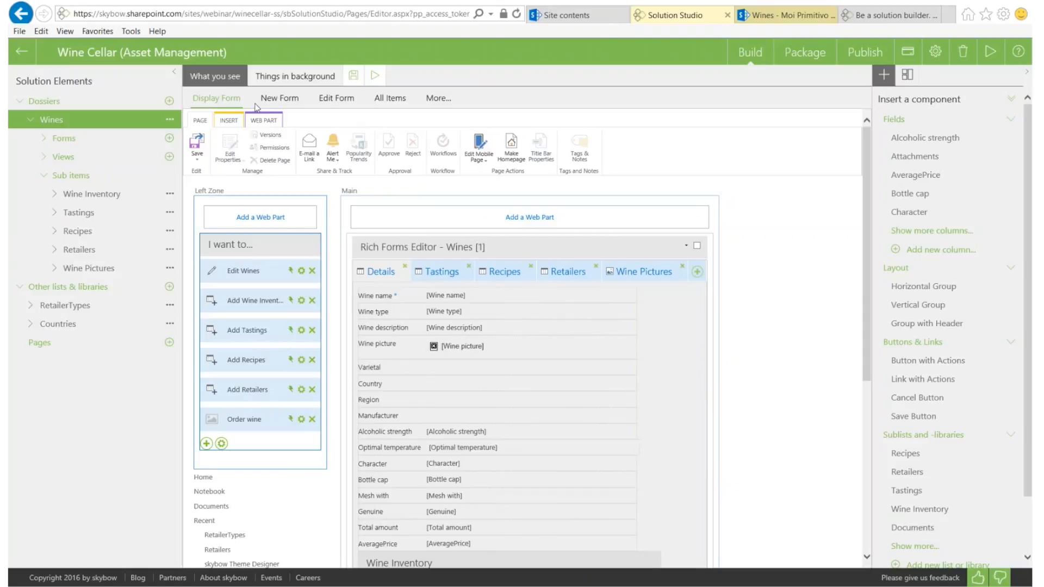
click(301, 420)
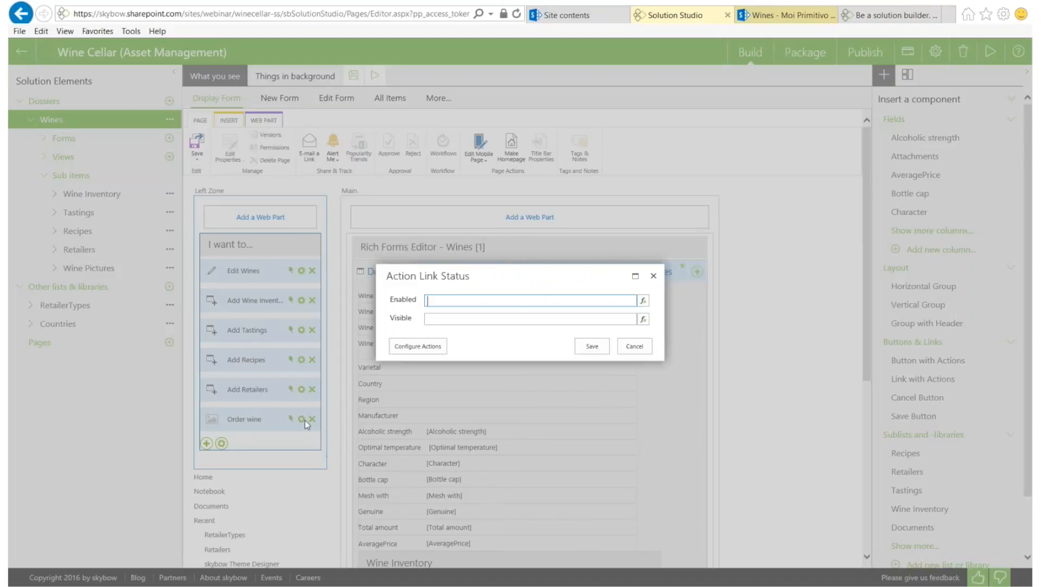
click(462, 319)
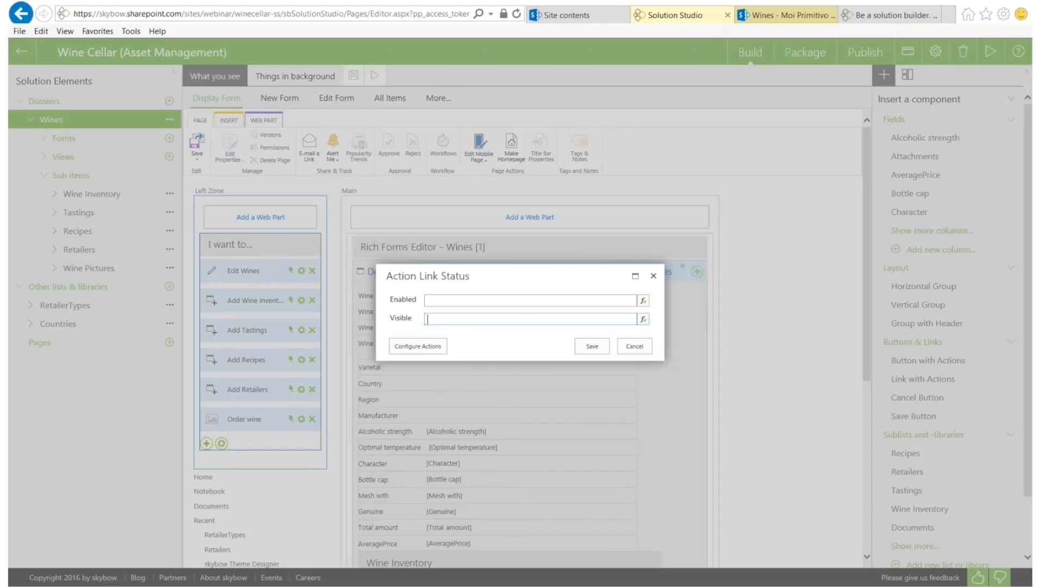
click(641, 320)
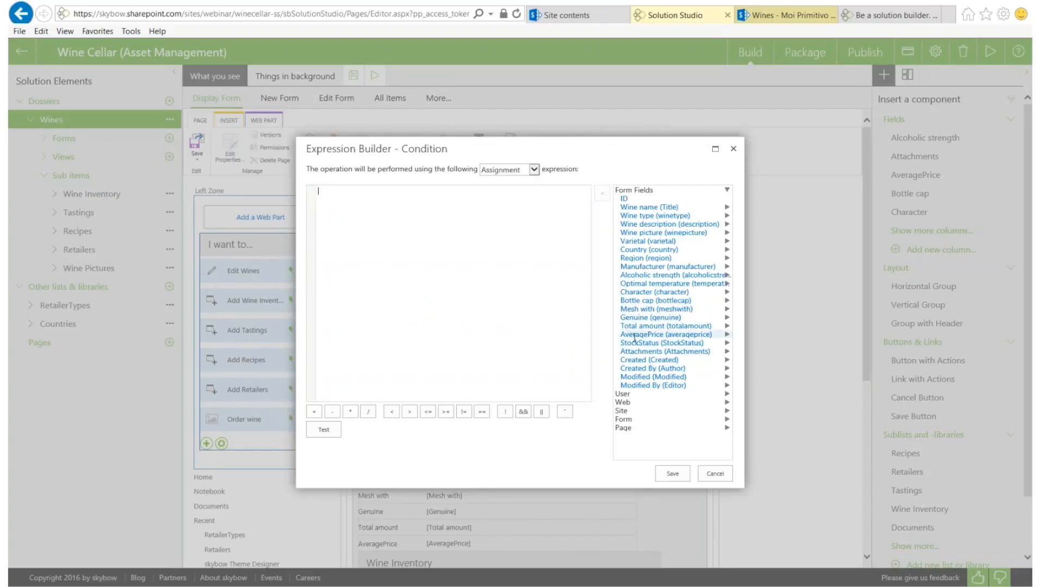
double_click(633, 326)
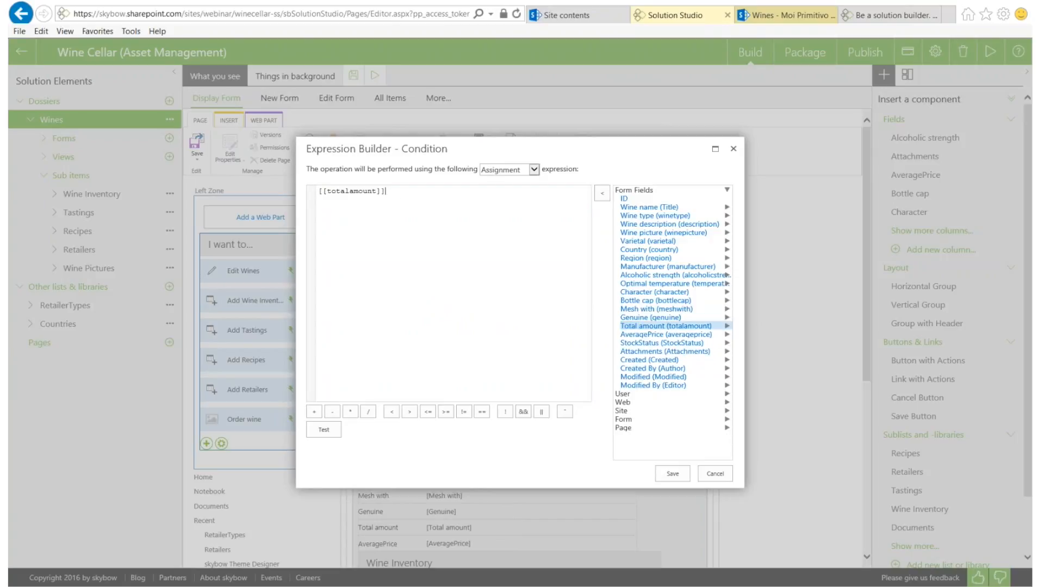
click(388, 191)
text(<10)
click(672, 474)
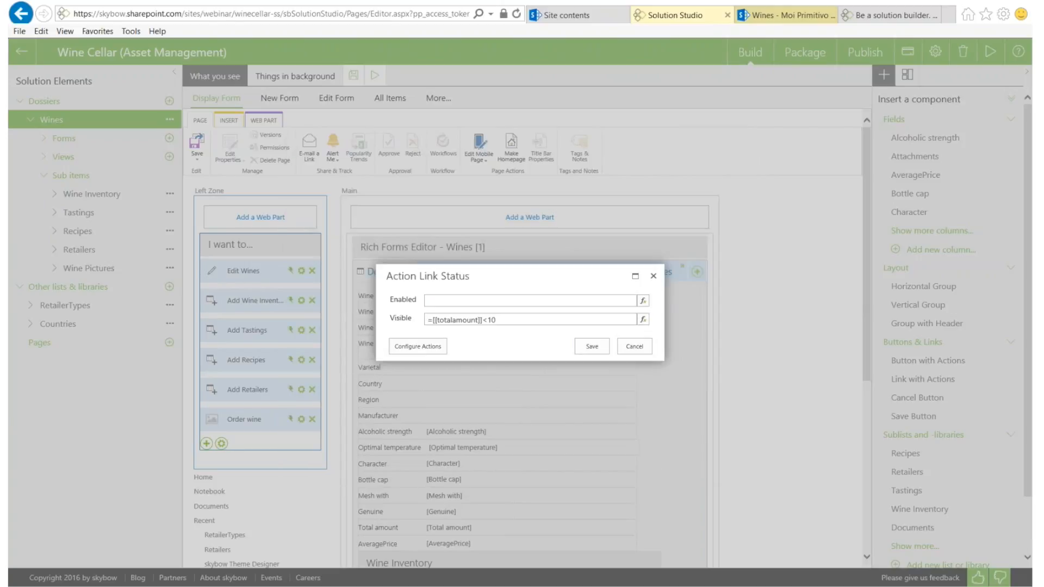
click(591, 346)
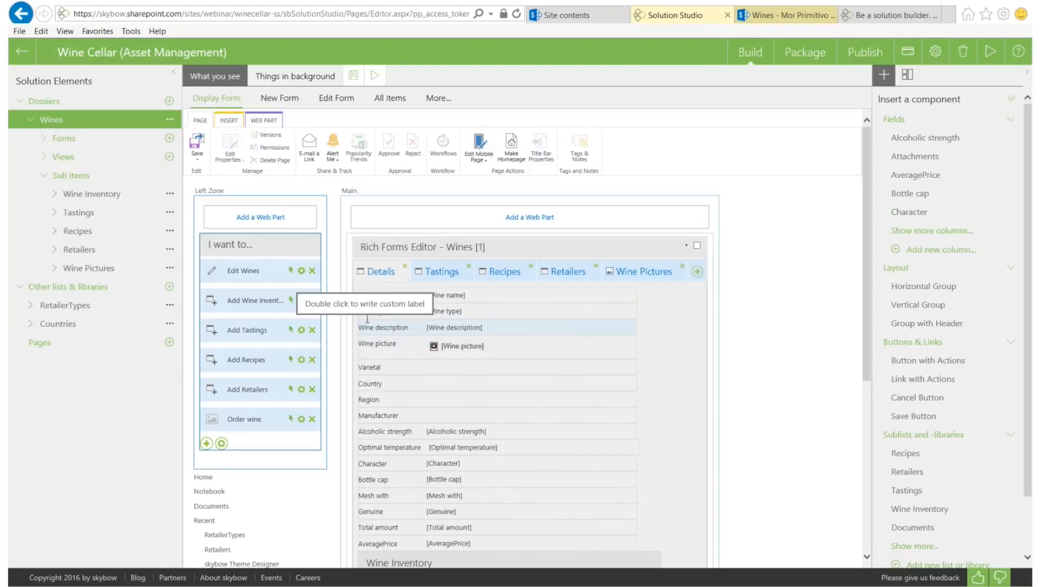
click(207, 154)
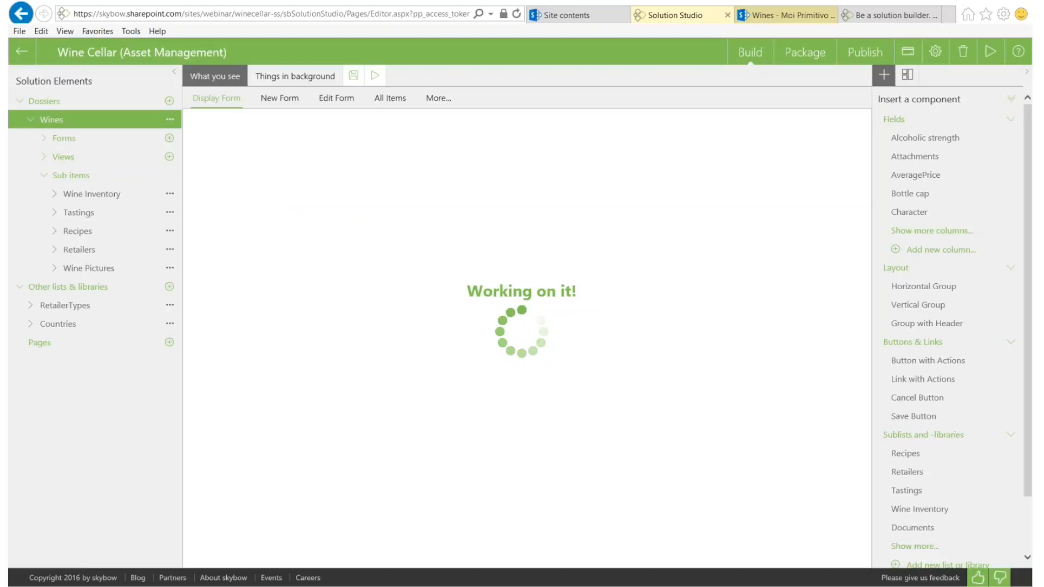
click(790, 16)
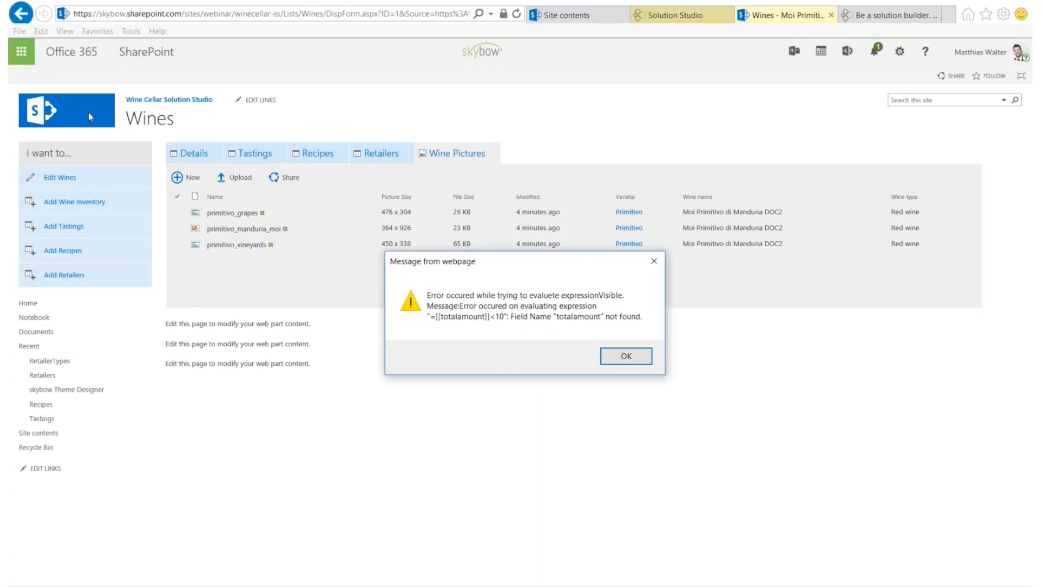
Dismiss the field-not-found errors while opening Aalto and Veuve Clicquot Rosé brut, then return to Solution Studio
key(Return)
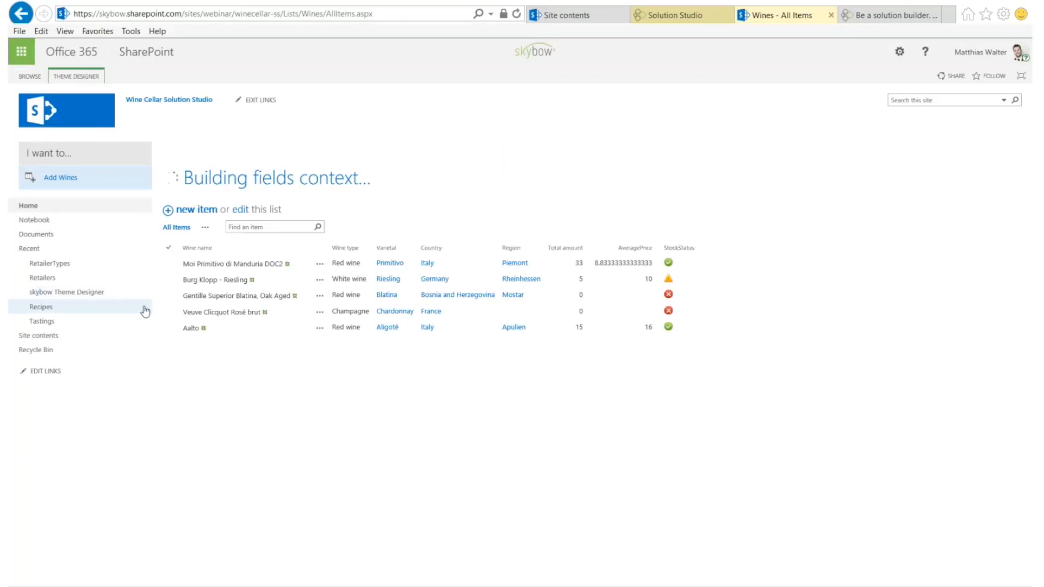
click(191, 360)
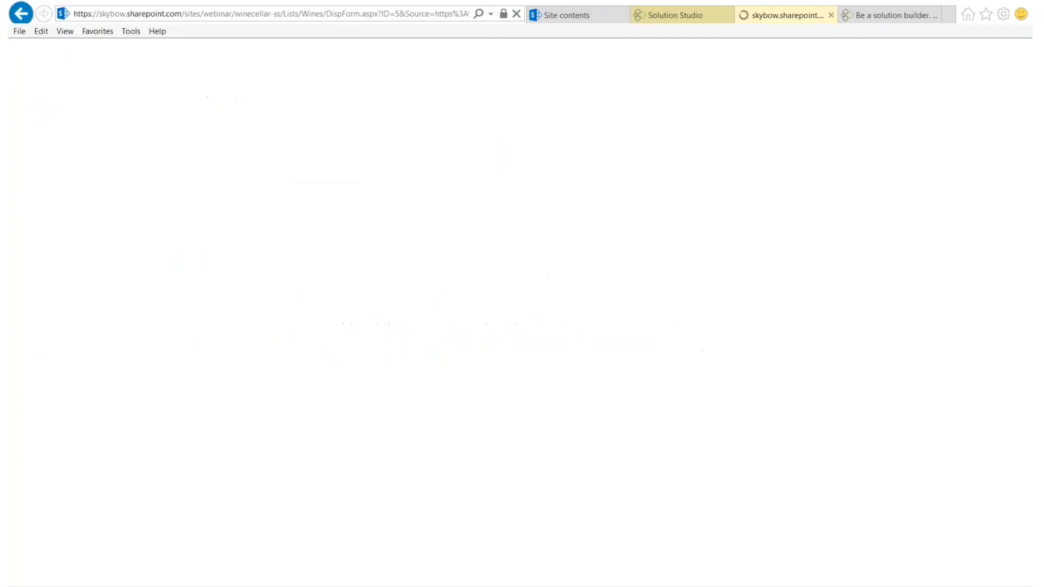
click(27, 18)
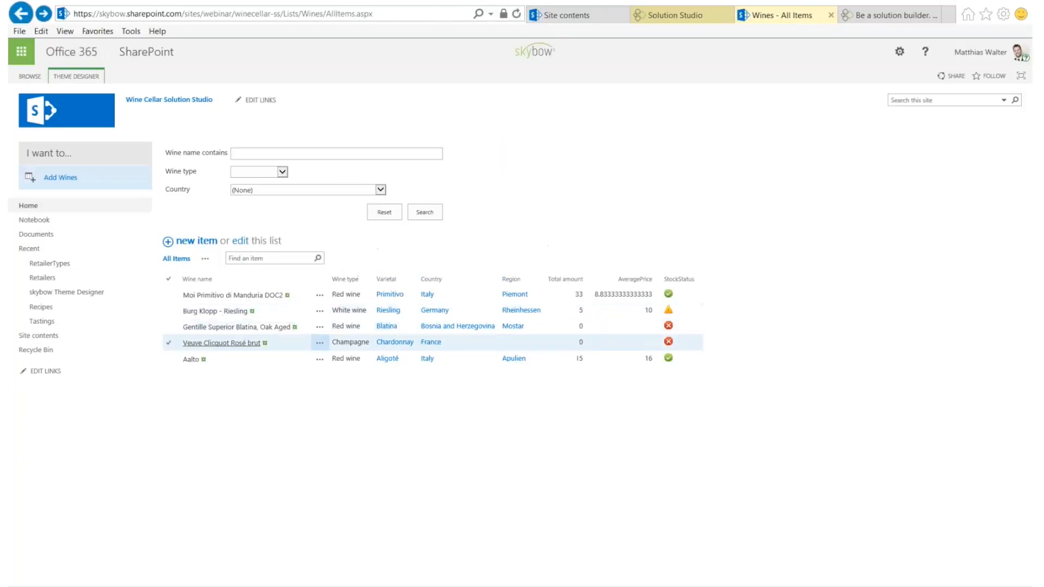
click(212, 345)
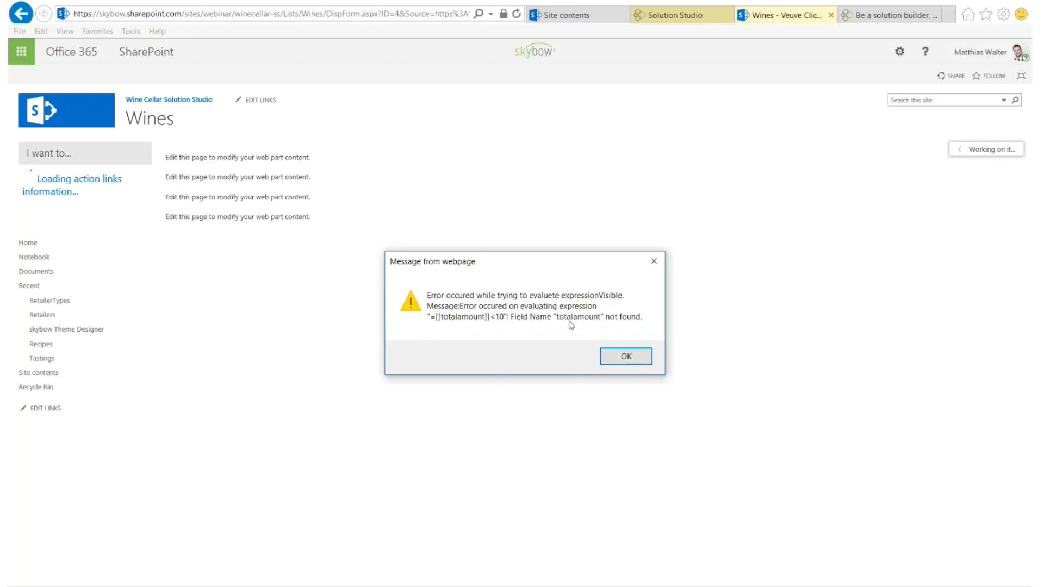
click(625, 356)
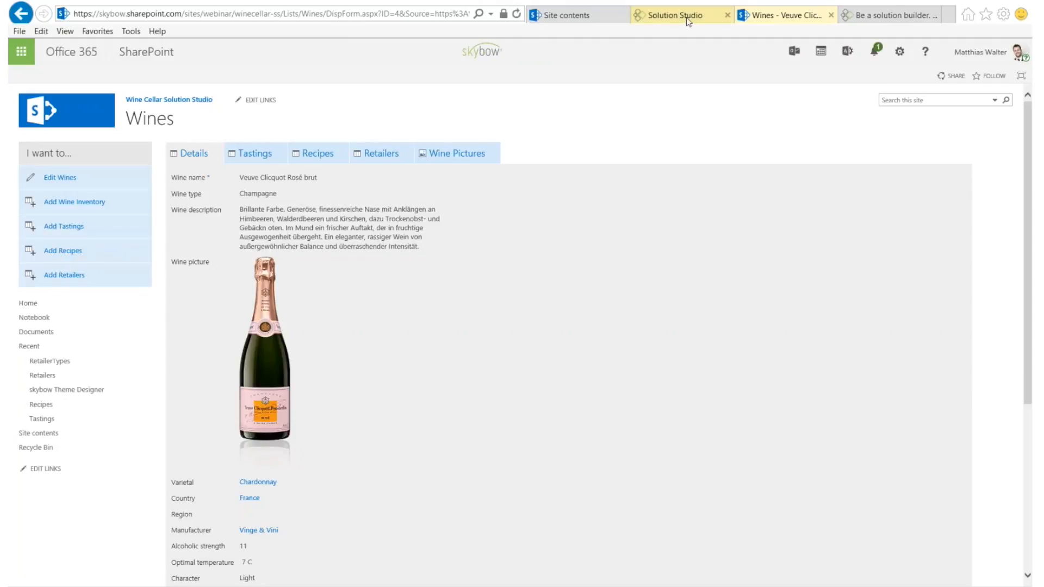
click(662, 15)
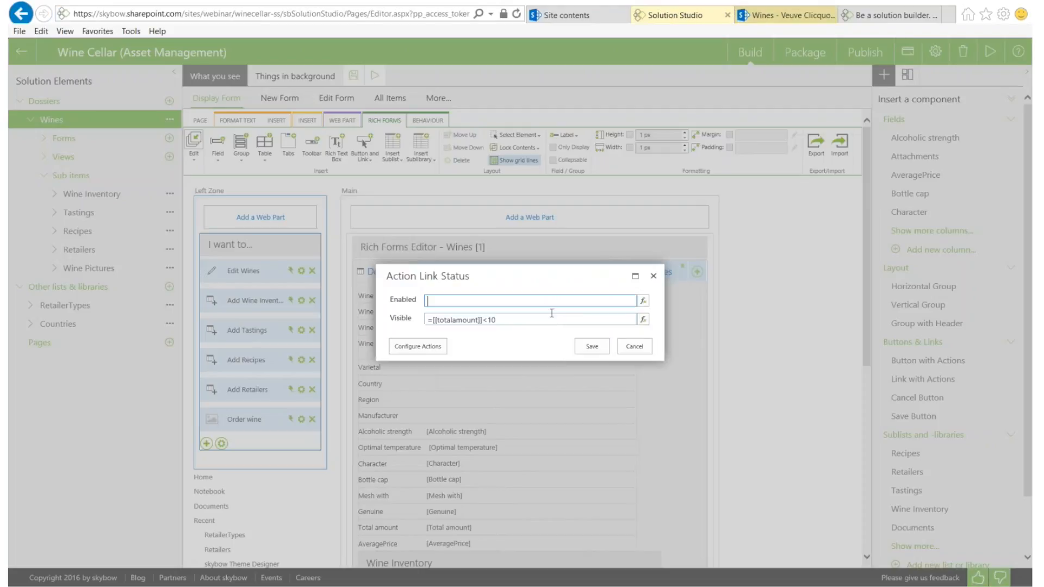
Delete the Order wine link's Visible expression, save the link, and save the form
drag(495, 320, 358, 322)
key(BackSpace)
click(592, 346)
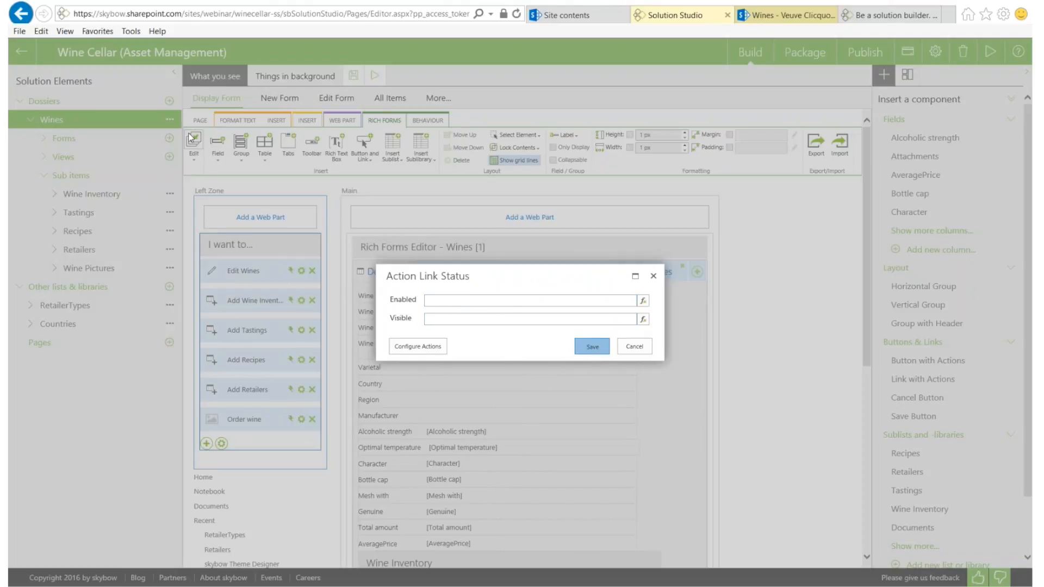
click(196, 161)
click(197, 179)
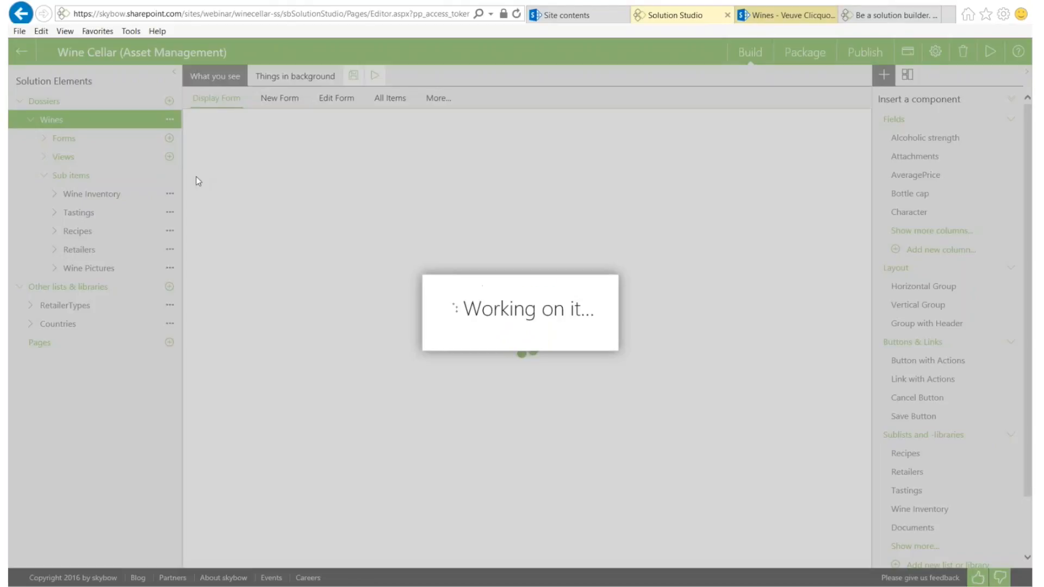
Reload the Veuve Clicquot wine page so the Order wine link appears
click(761, 21)
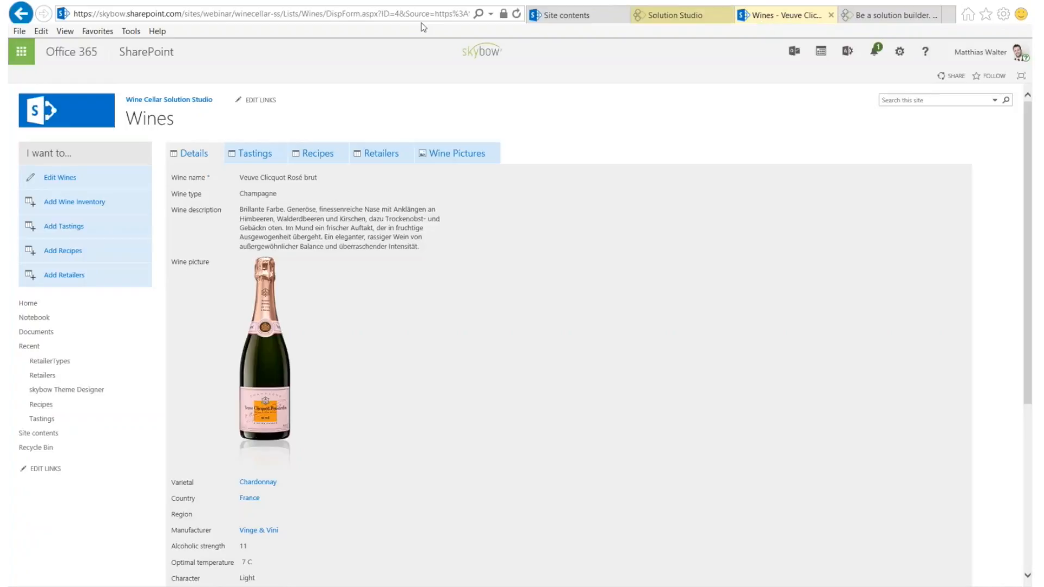
click(401, 16)
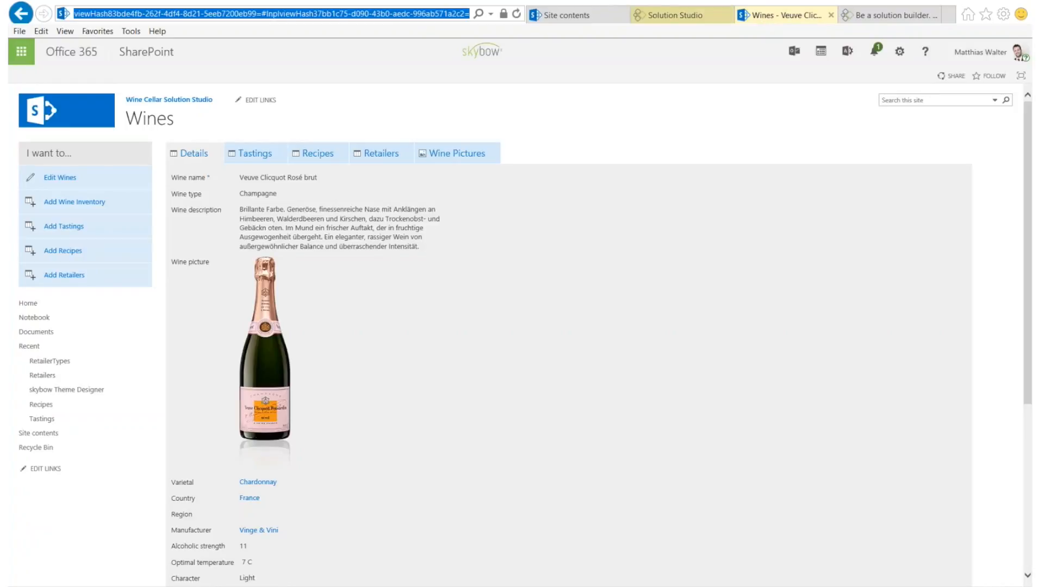
key(Return)
click(516, 15)
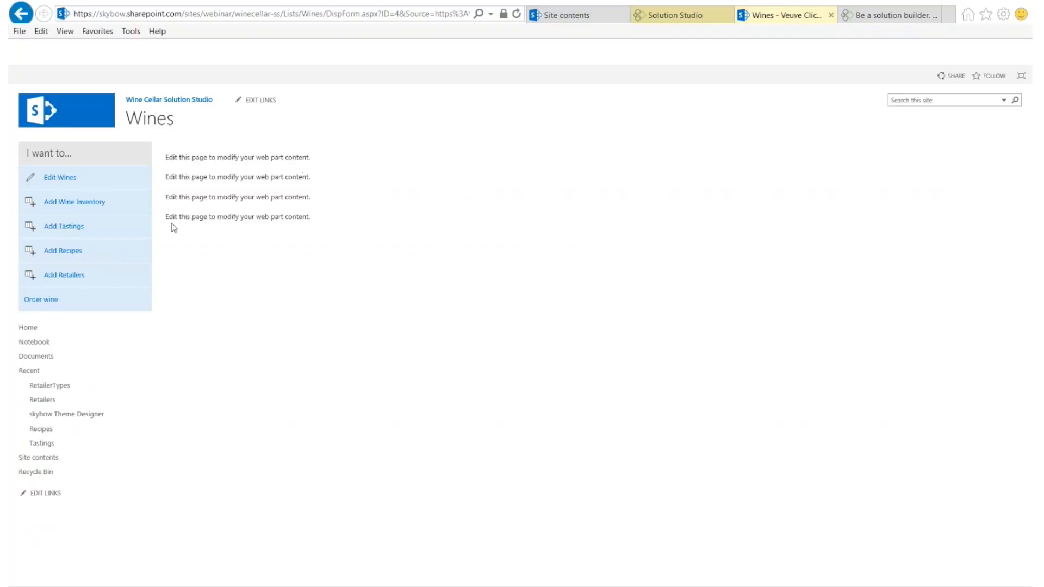
scroll(212, 354, down, 4)
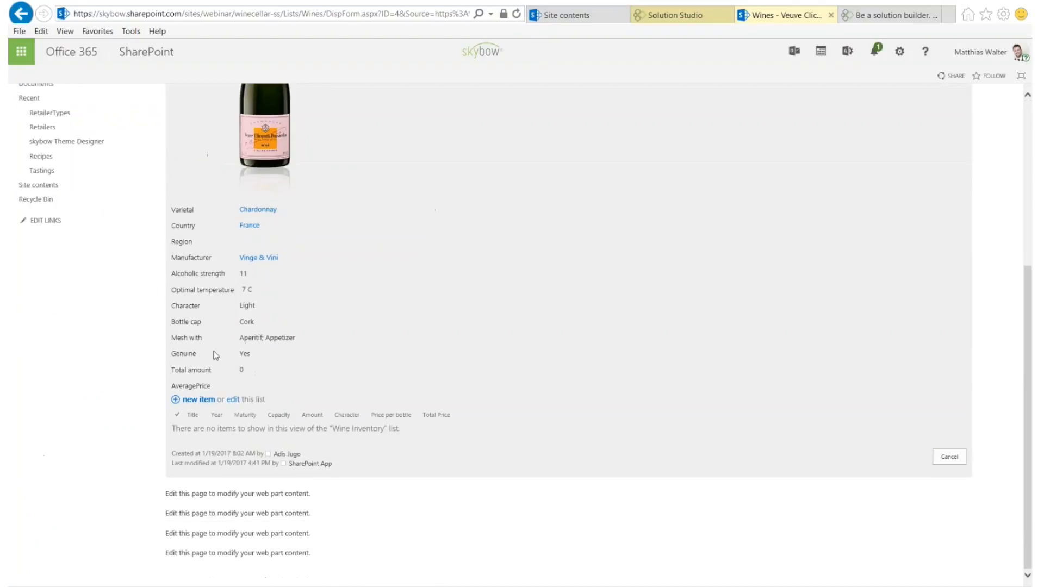
scroll(224, 375, up, 4)
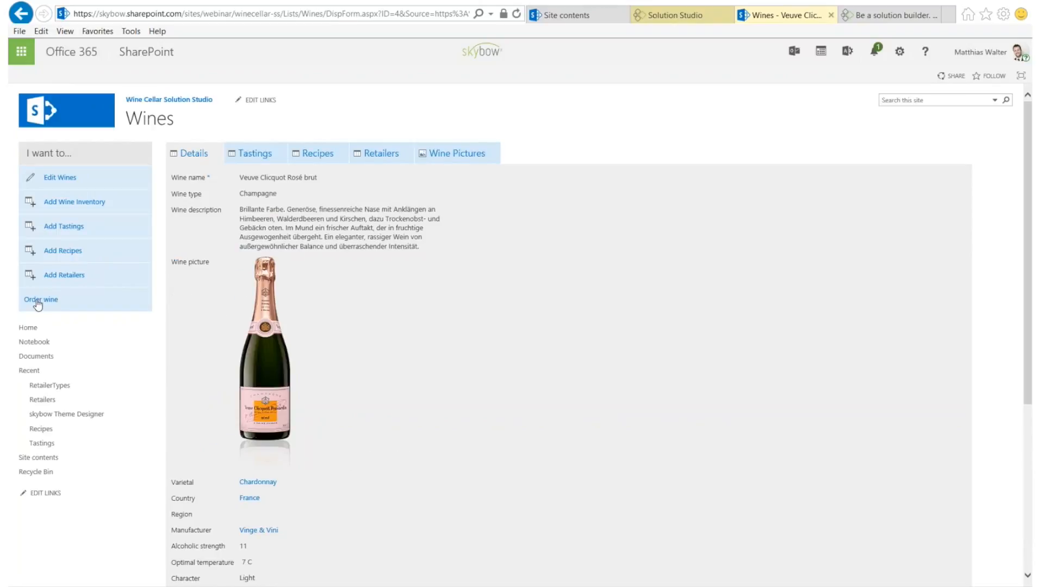
Run Order wine, review its Send Mail errors in Solution Studio, then refresh to the Wines list
click(38, 300)
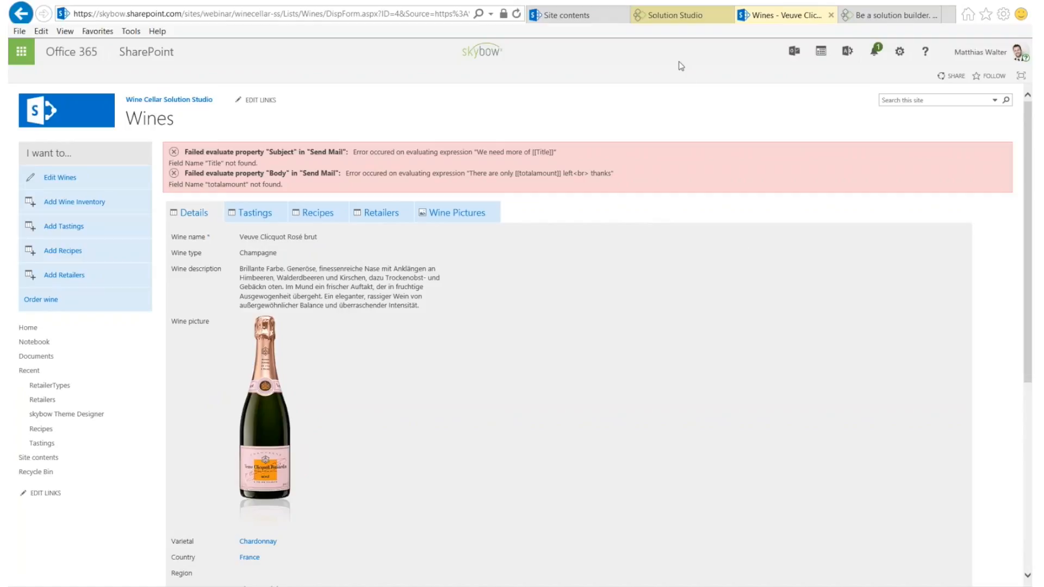
click(670, 16)
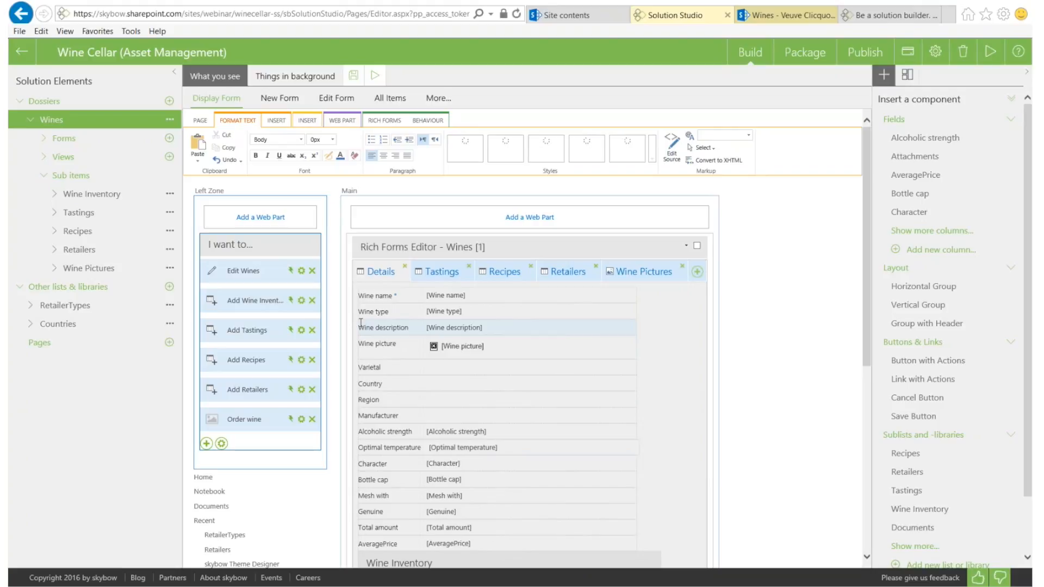
click(777, 21)
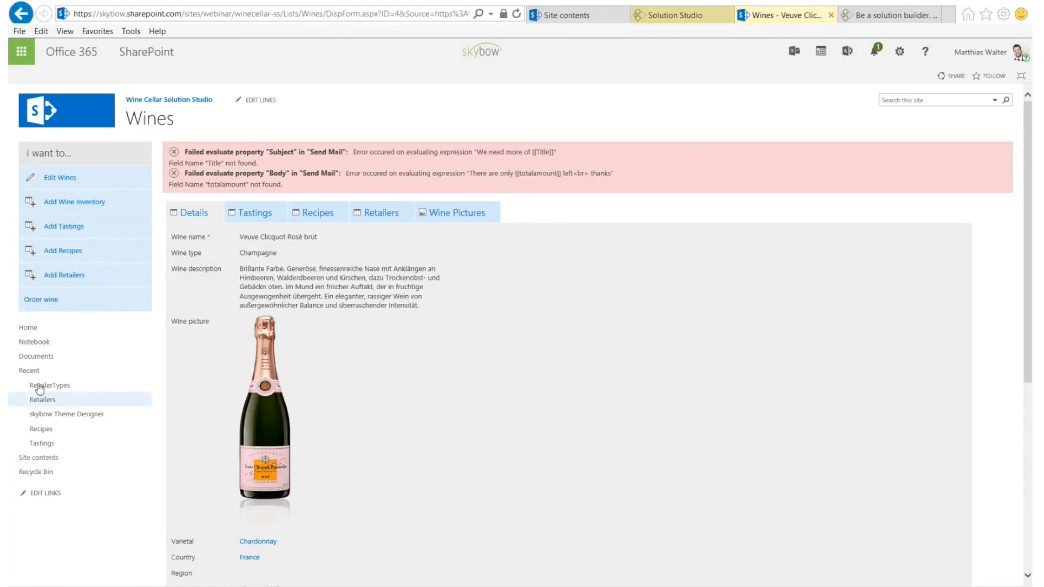
key(F5)
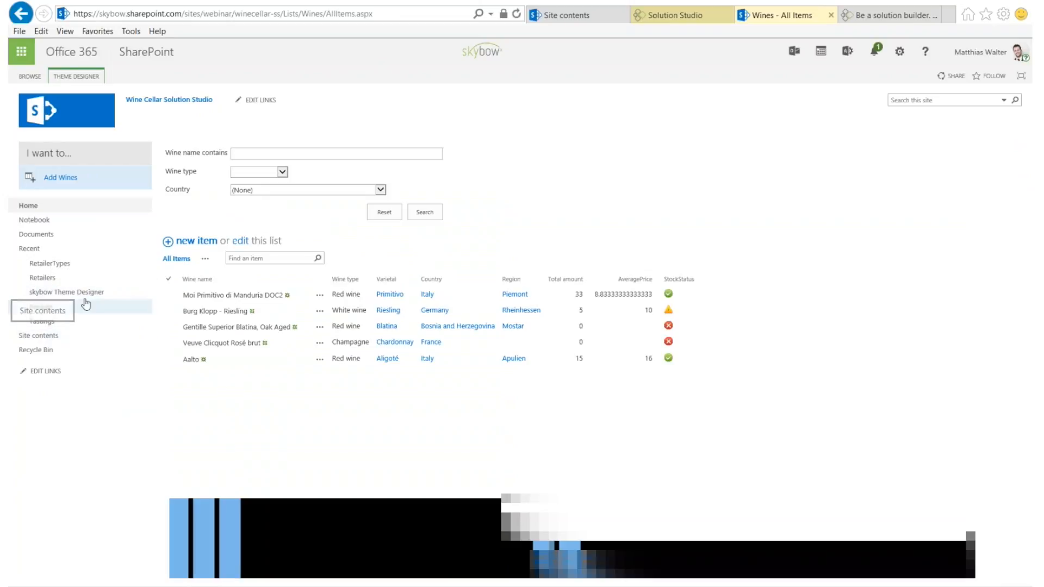
Return from the Theme Designer page to the Wines All Items list with the THEME DESIGNER commands showing
click(64, 296)
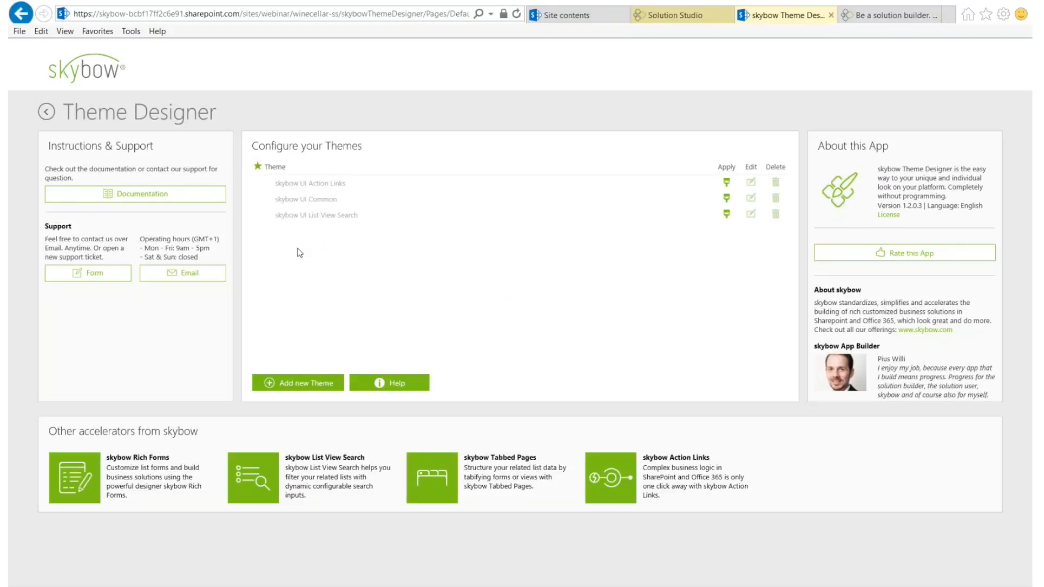
click(48, 115)
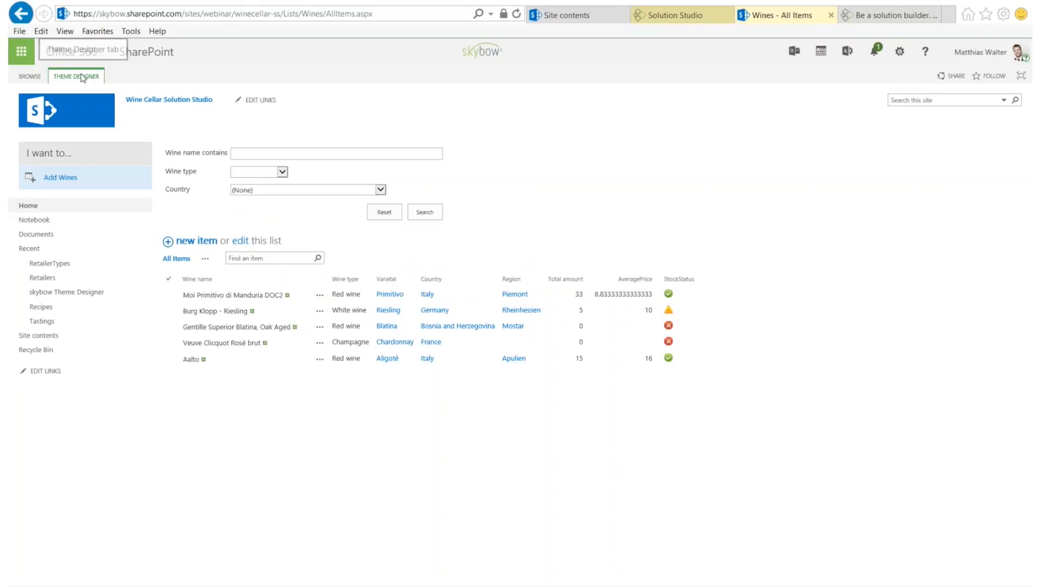
click(68, 79)
Launch the designer and make the skybow List View Search Search-Button label bold
click(20, 104)
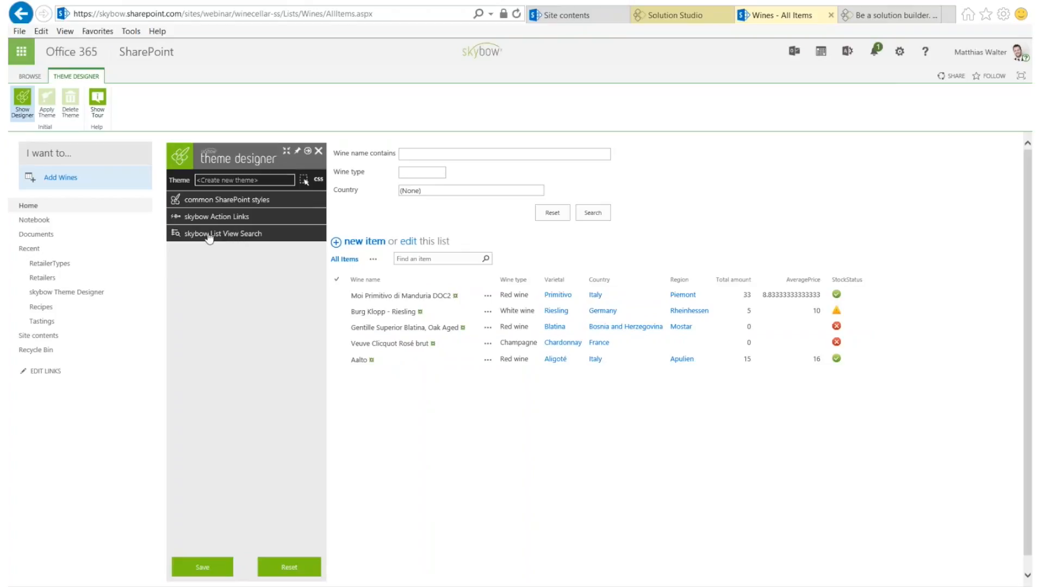
click(227, 235)
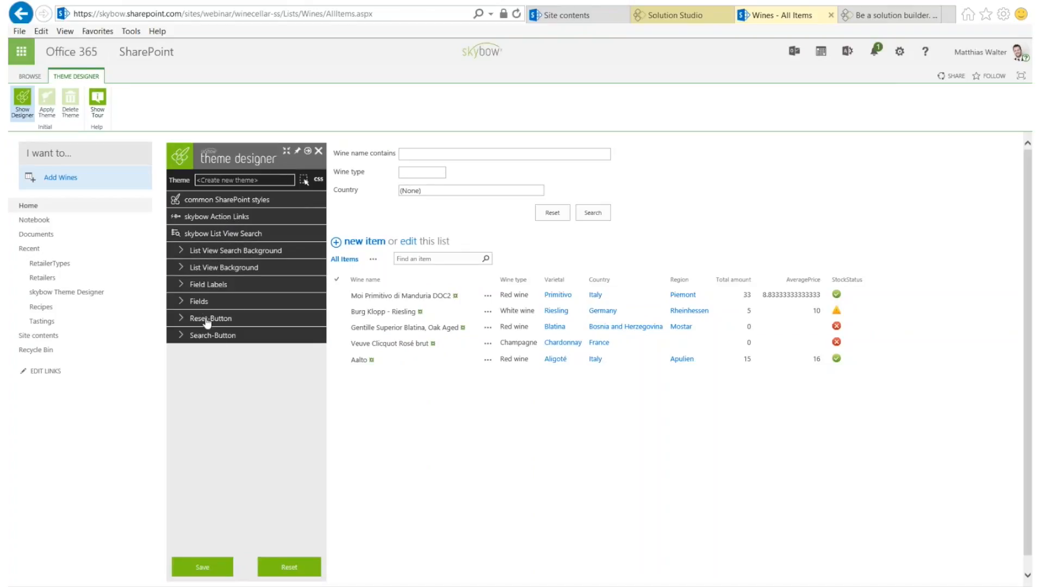
click(213, 337)
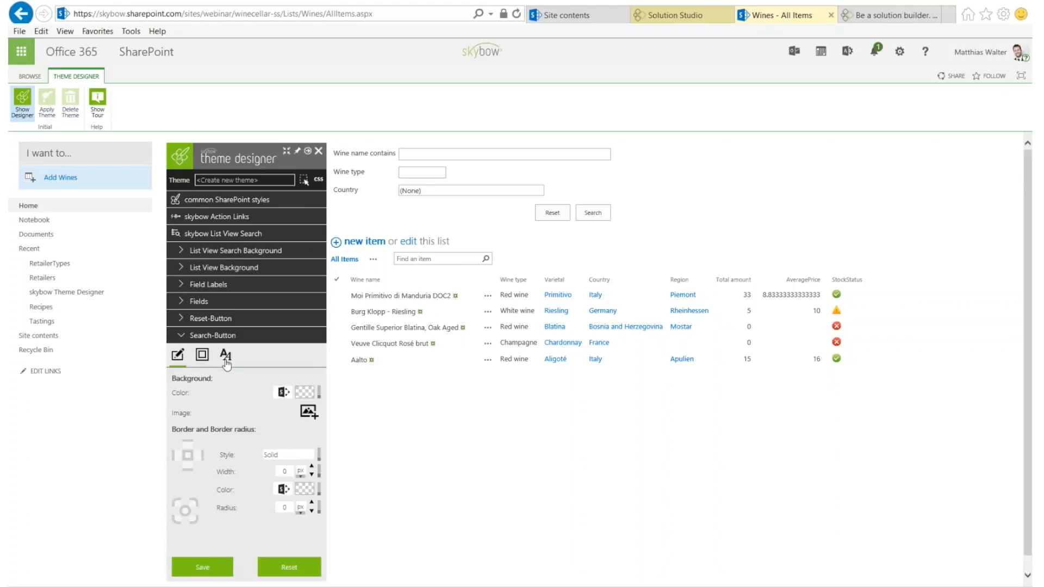
click(225, 359)
click(314, 480)
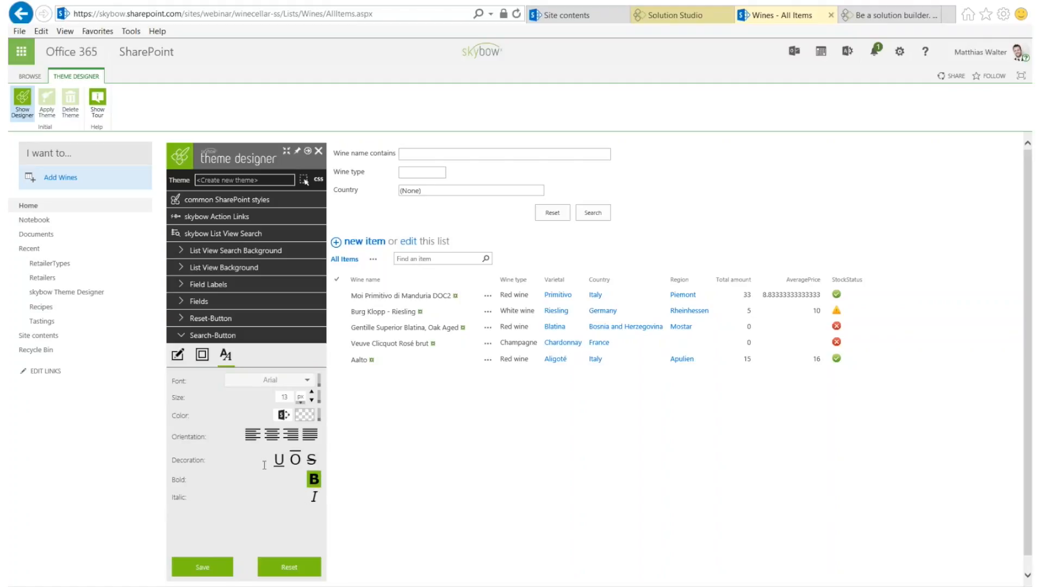
Give the Search button a #e5f5d7 pale green background and display the theme's CSS
click(179, 357)
click(304, 392)
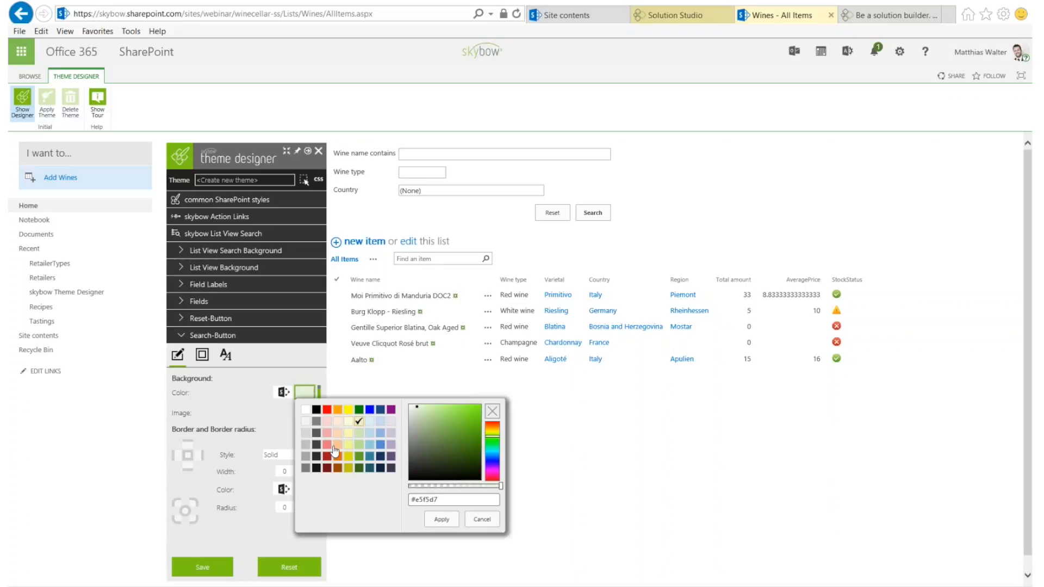
click(441, 522)
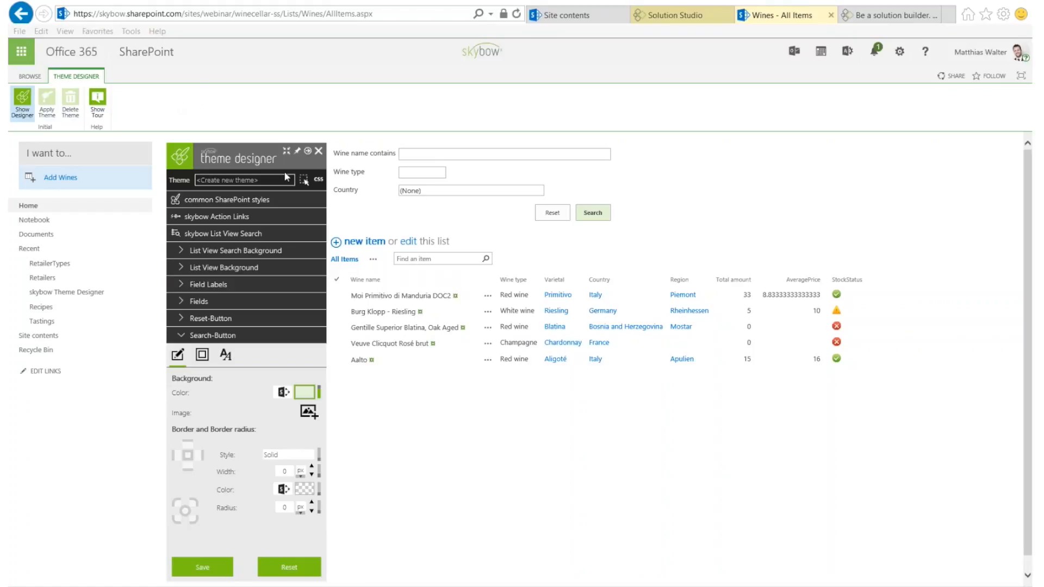
click(319, 182)
click(319, 182)
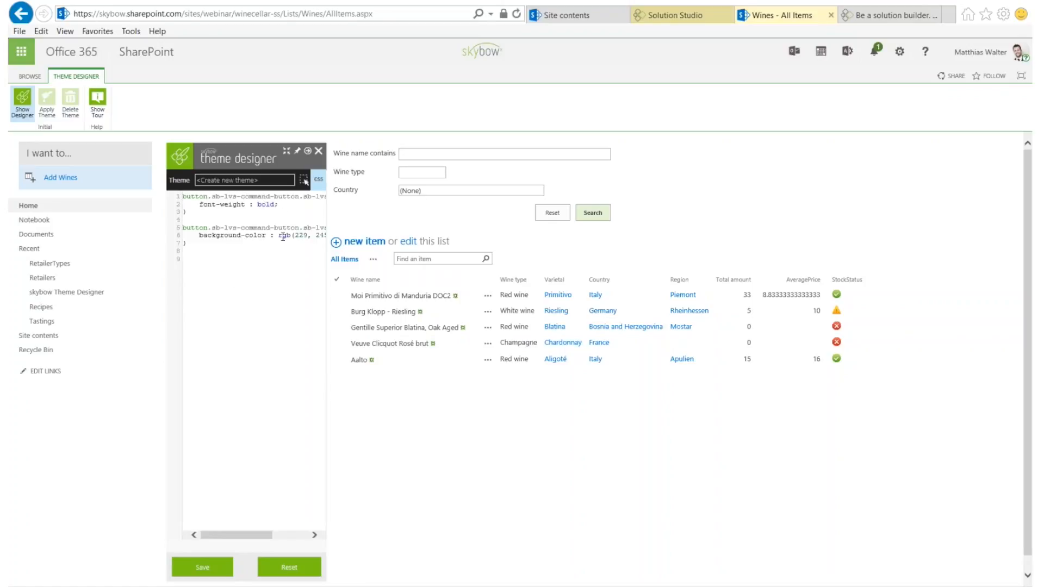
Replace the theme CSS with the prepared red stylesheet and start saving the theme
click(257, 288)
key(ctrl+a)
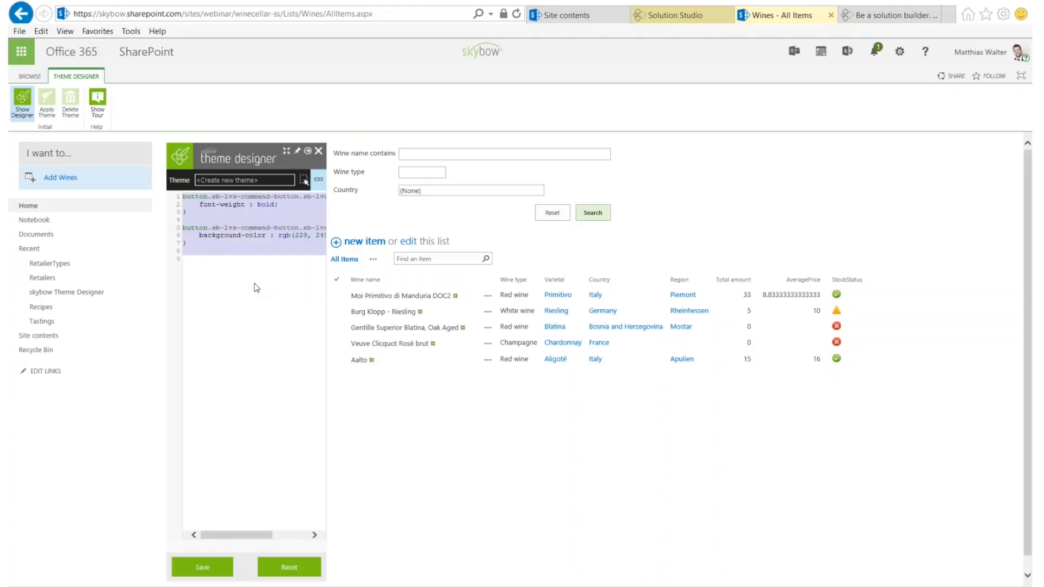
key(ctrl+v)
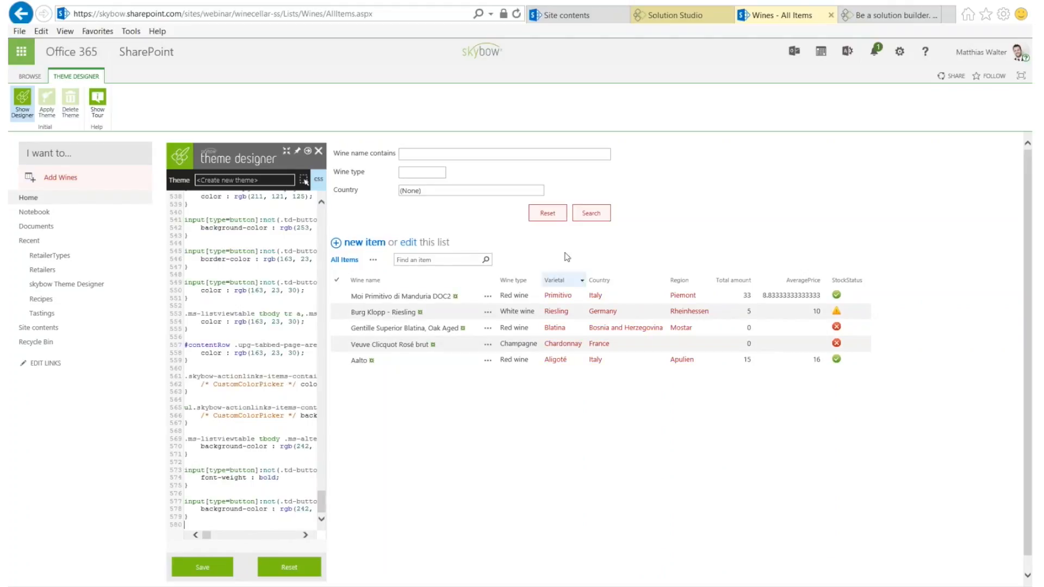
click(380, 317)
click(319, 179)
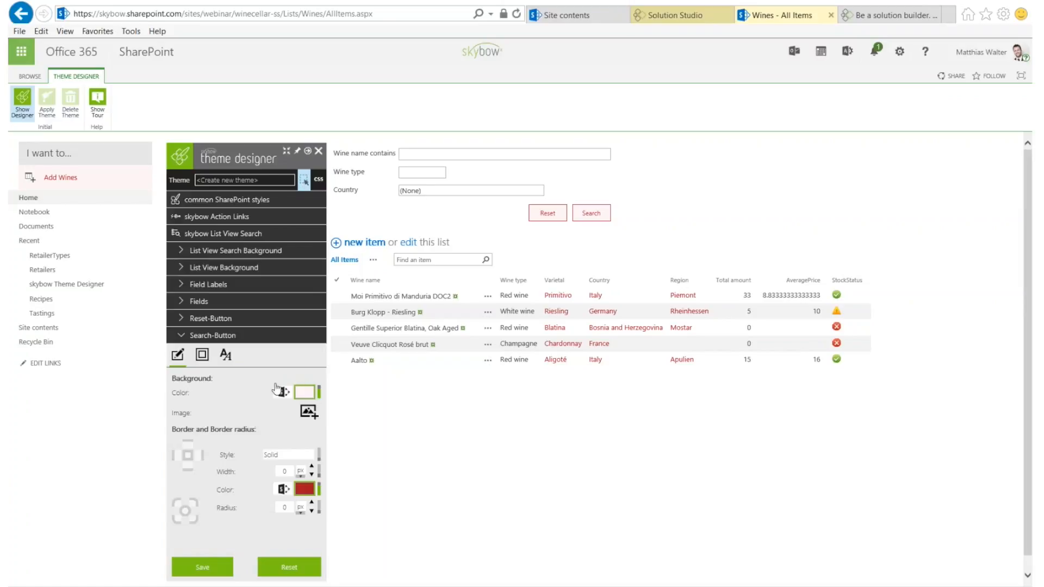
click(204, 567)
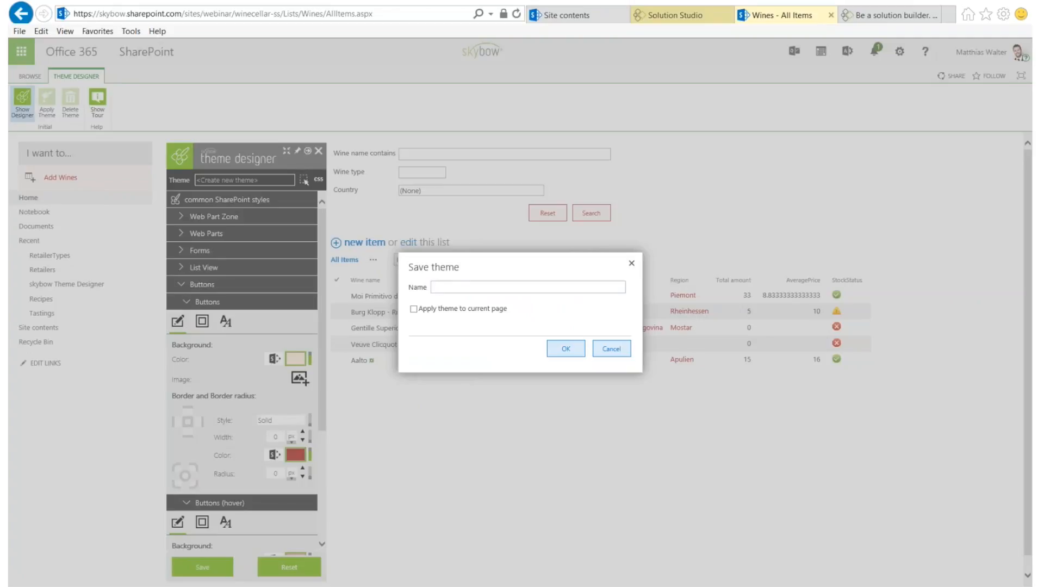
Save the red theme under the name 'Demo'
text(Demo)
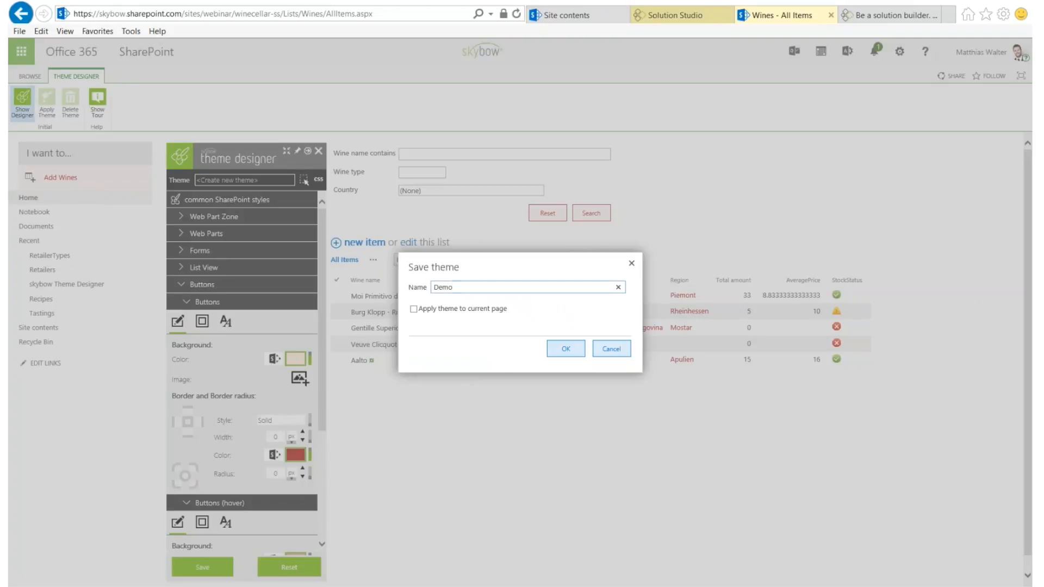
click(565, 349)
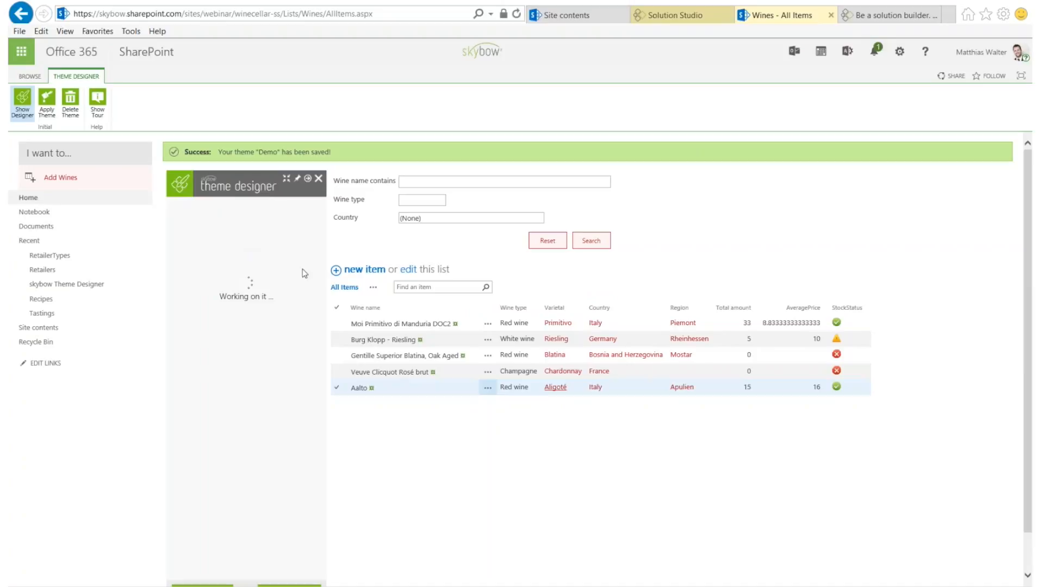
click(50, 100)
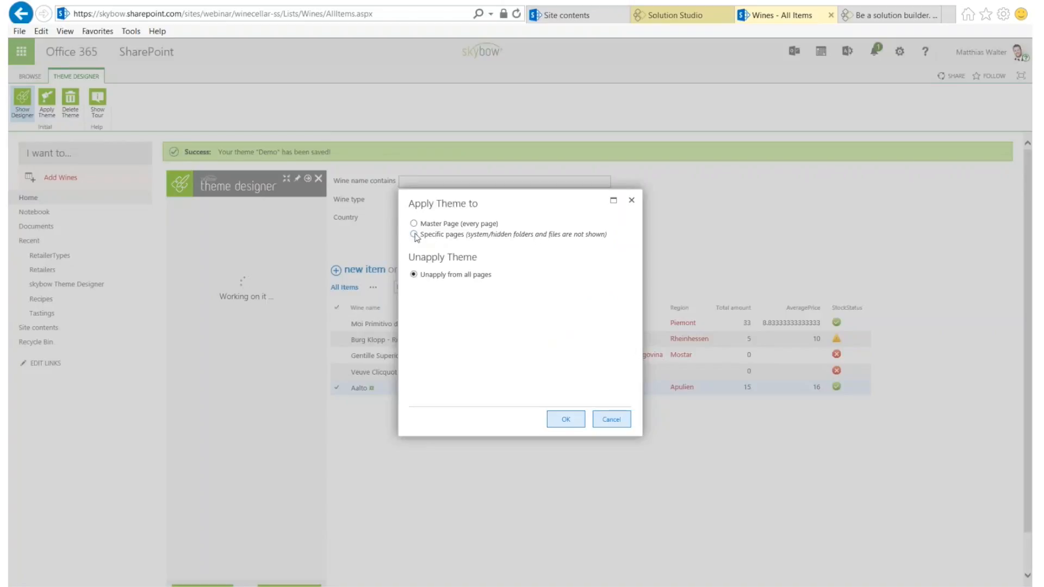
Apply the Demo theme to every page via Master Page, then open the Burg Klopp - Riesling item
click(413, 223)
click(414, 234)
click(430, 277)
scroll(438, 299, down, 3)
click(437, 287)
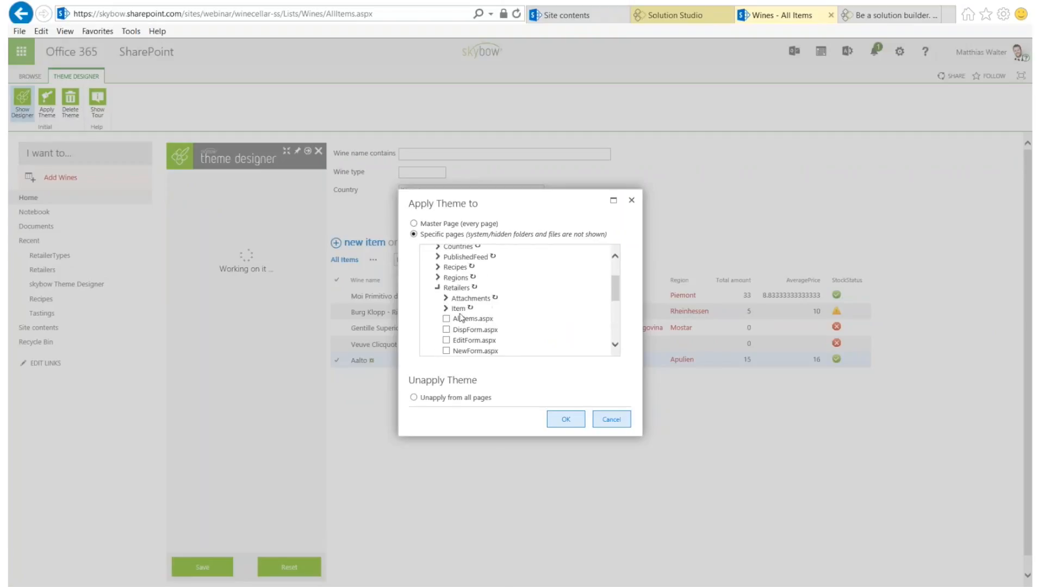
click(446, 329)
click(446, 318)
click(446, 340)
click(422, 223)
click(568, 419)
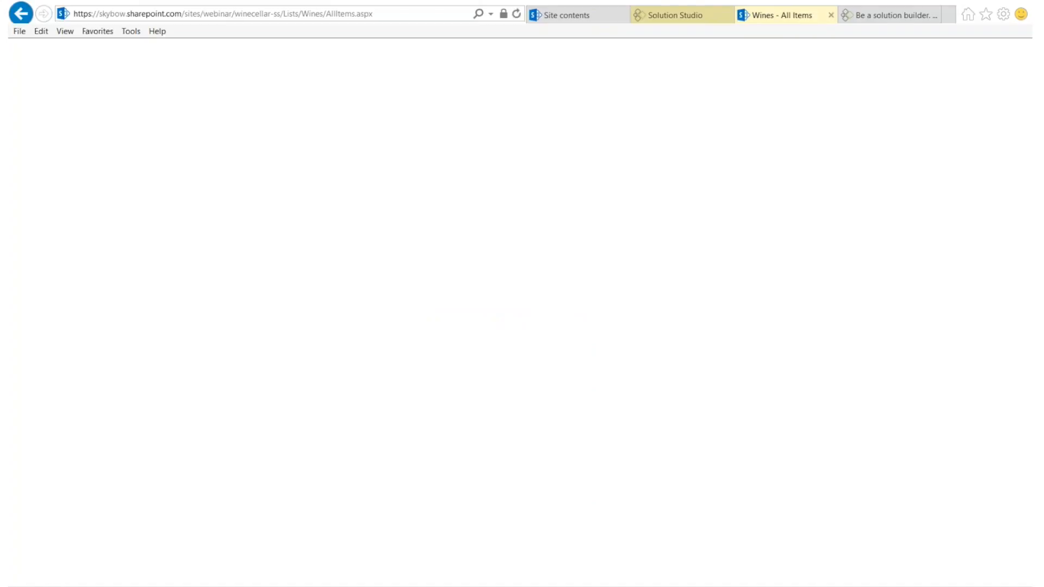
click(205, 312)
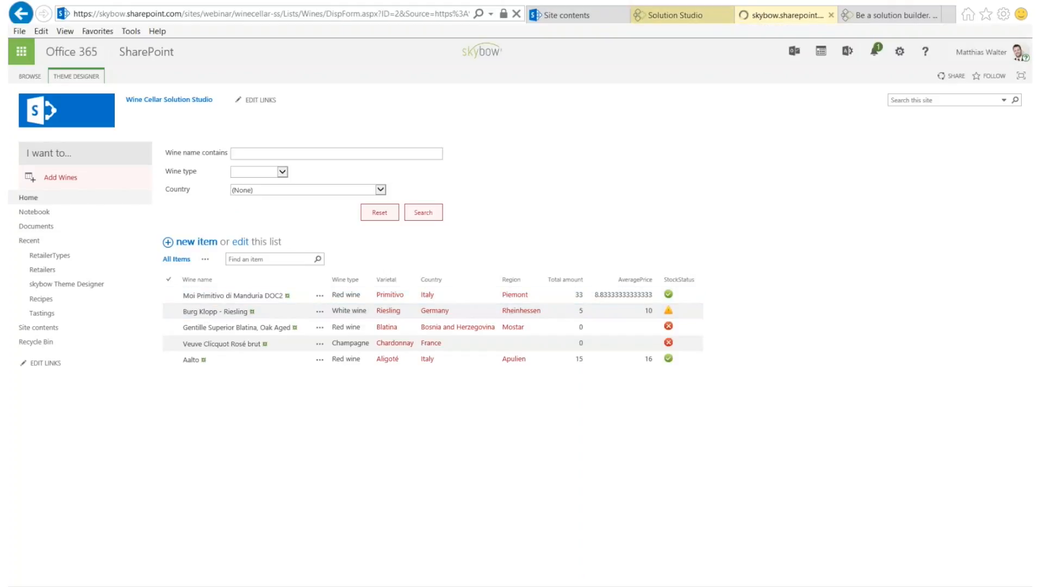
mouse_move(543, 586)
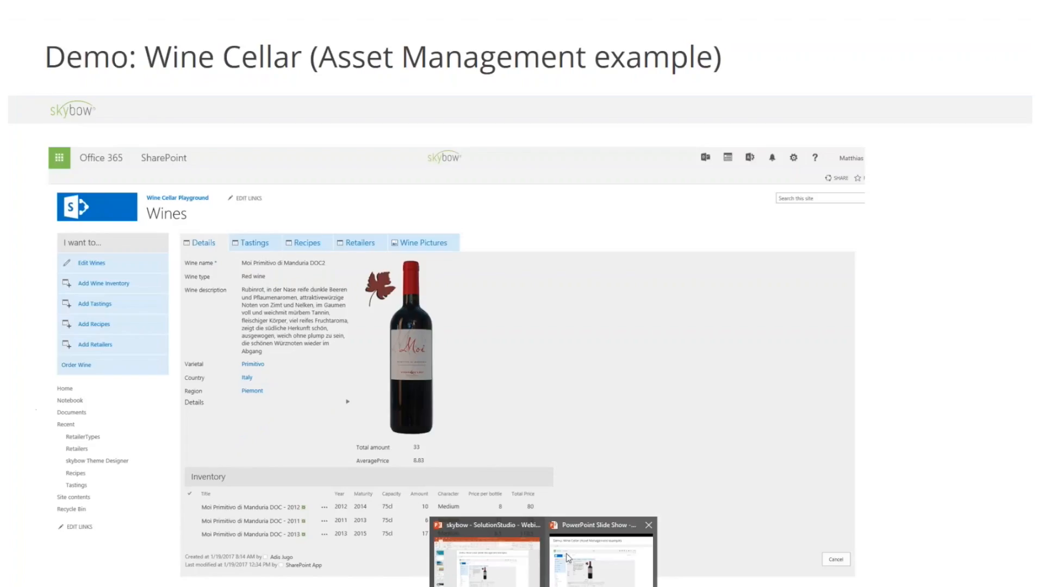
Advance the slide show past the Wine Cellar diagram and PowerBI Integration slides to 'Coming soon'
click(565, 553)
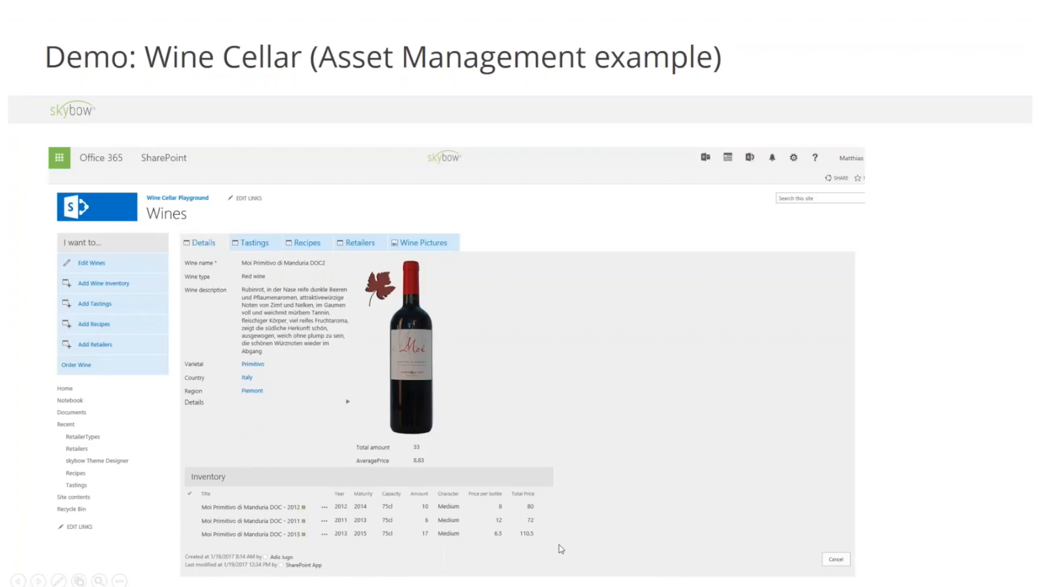
click(369, 328)
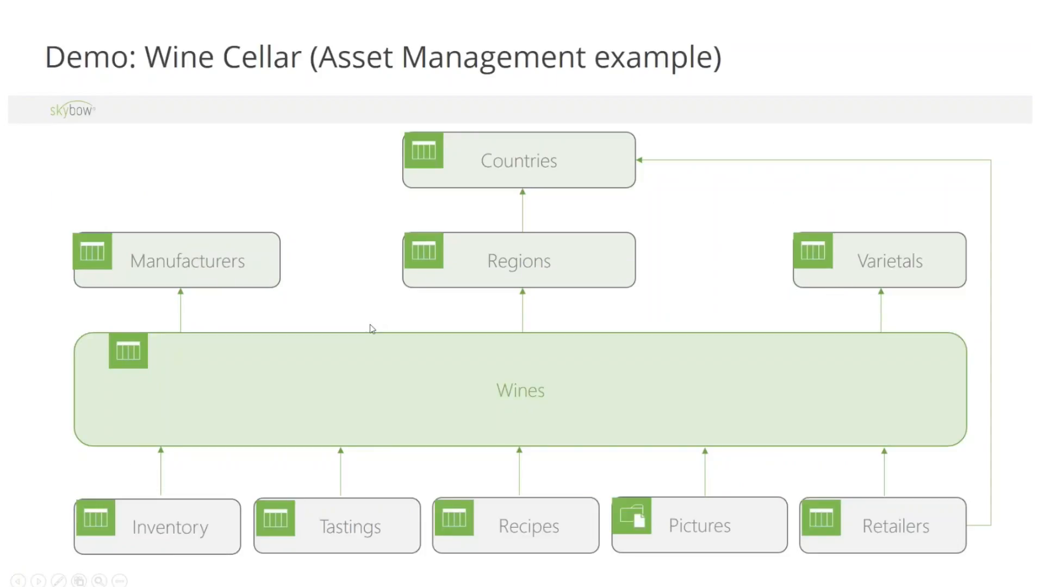
click(370, 328)
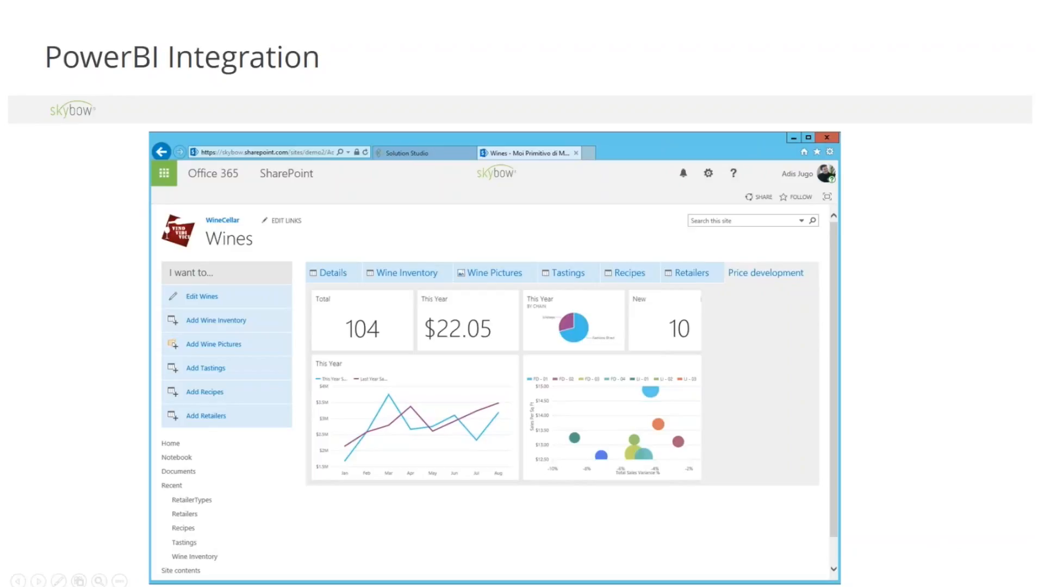
key(Right)
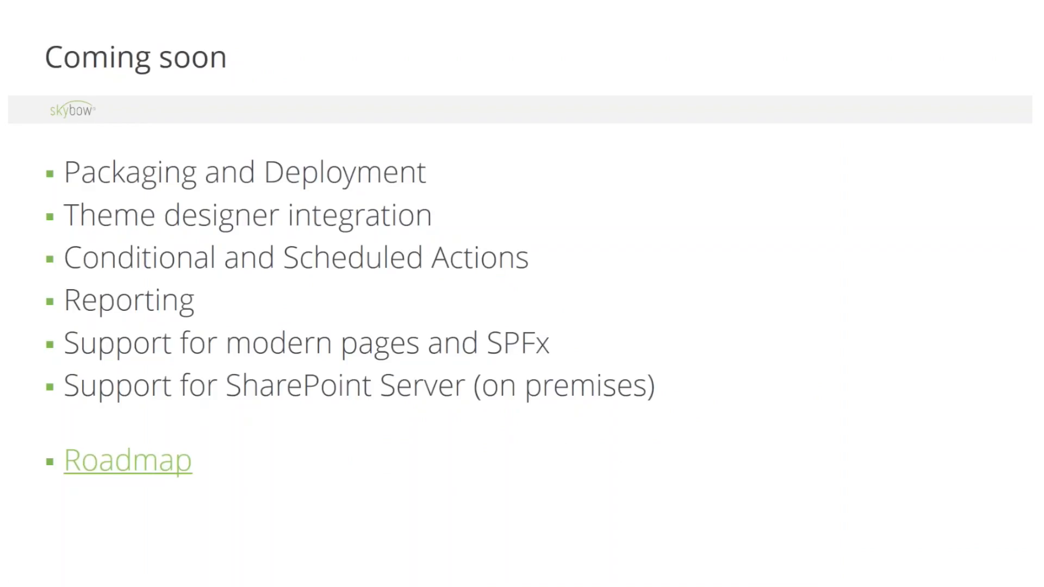